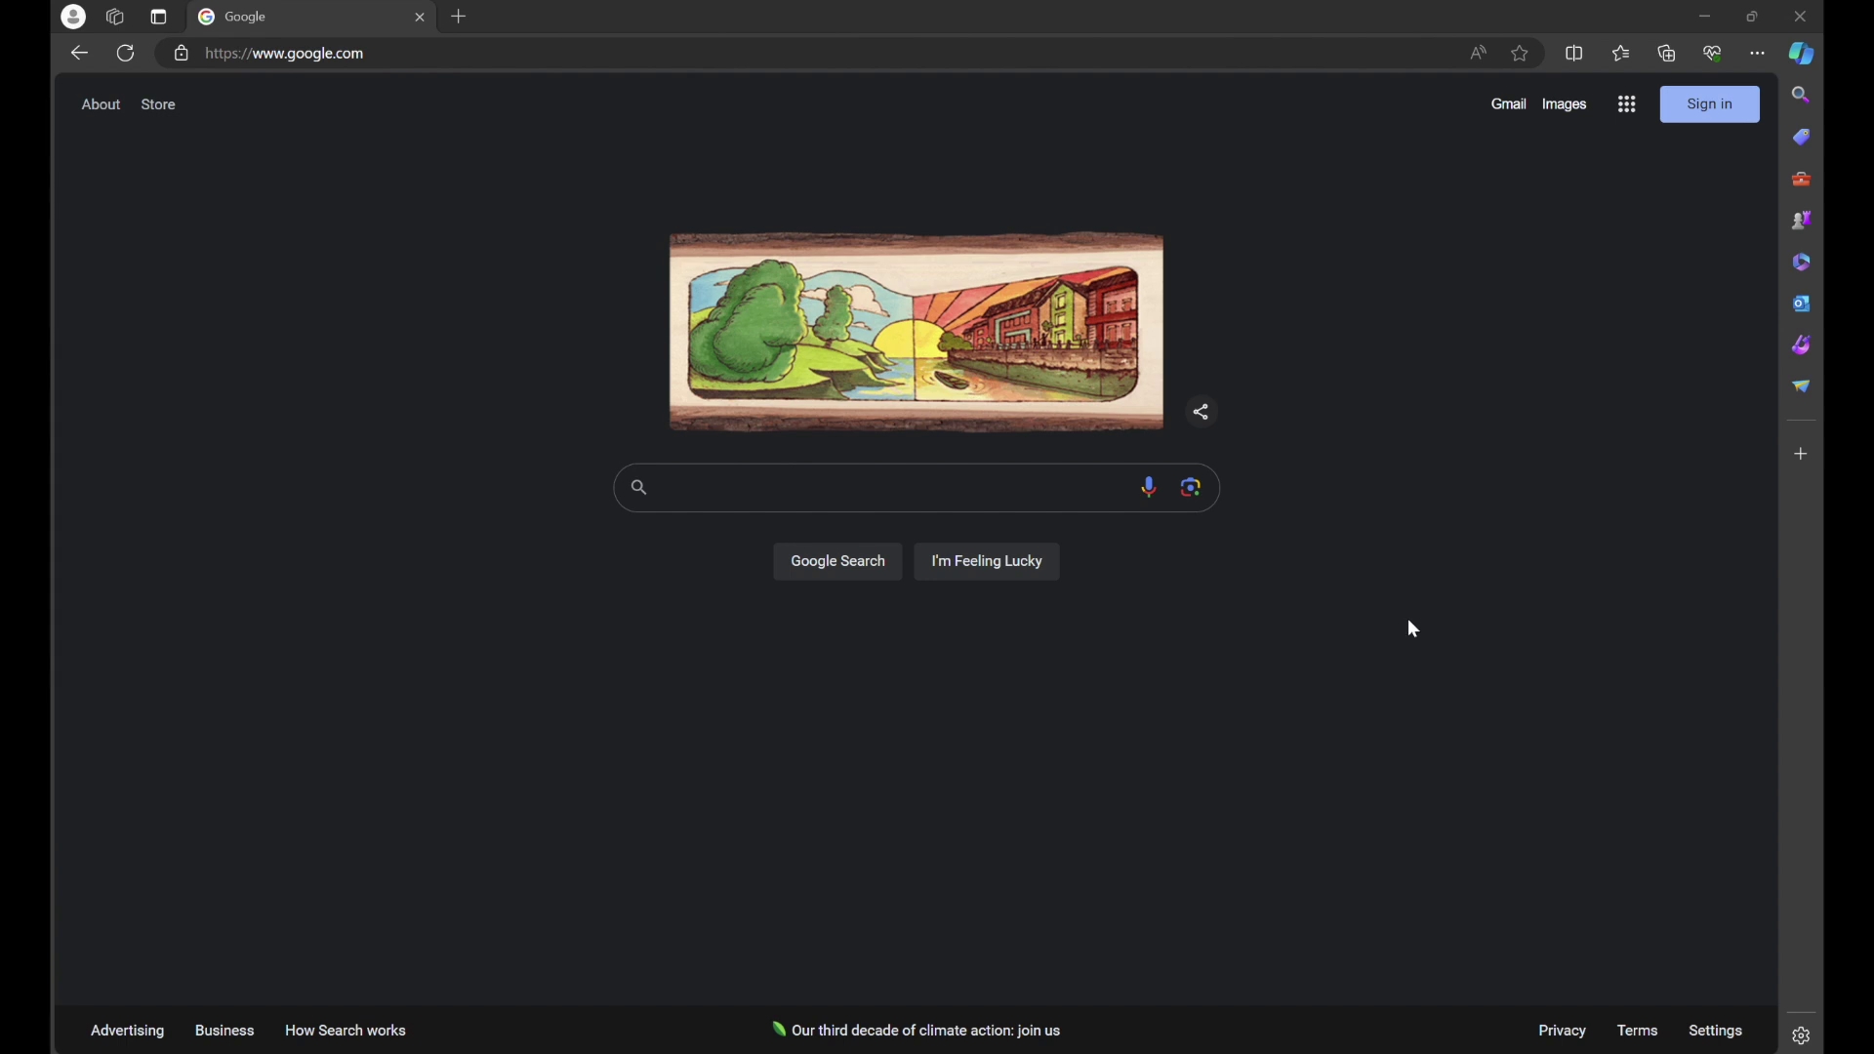
Step: Leave PixInsight and bring up the google.com search page in Microsoft Edge
click(689, 493)
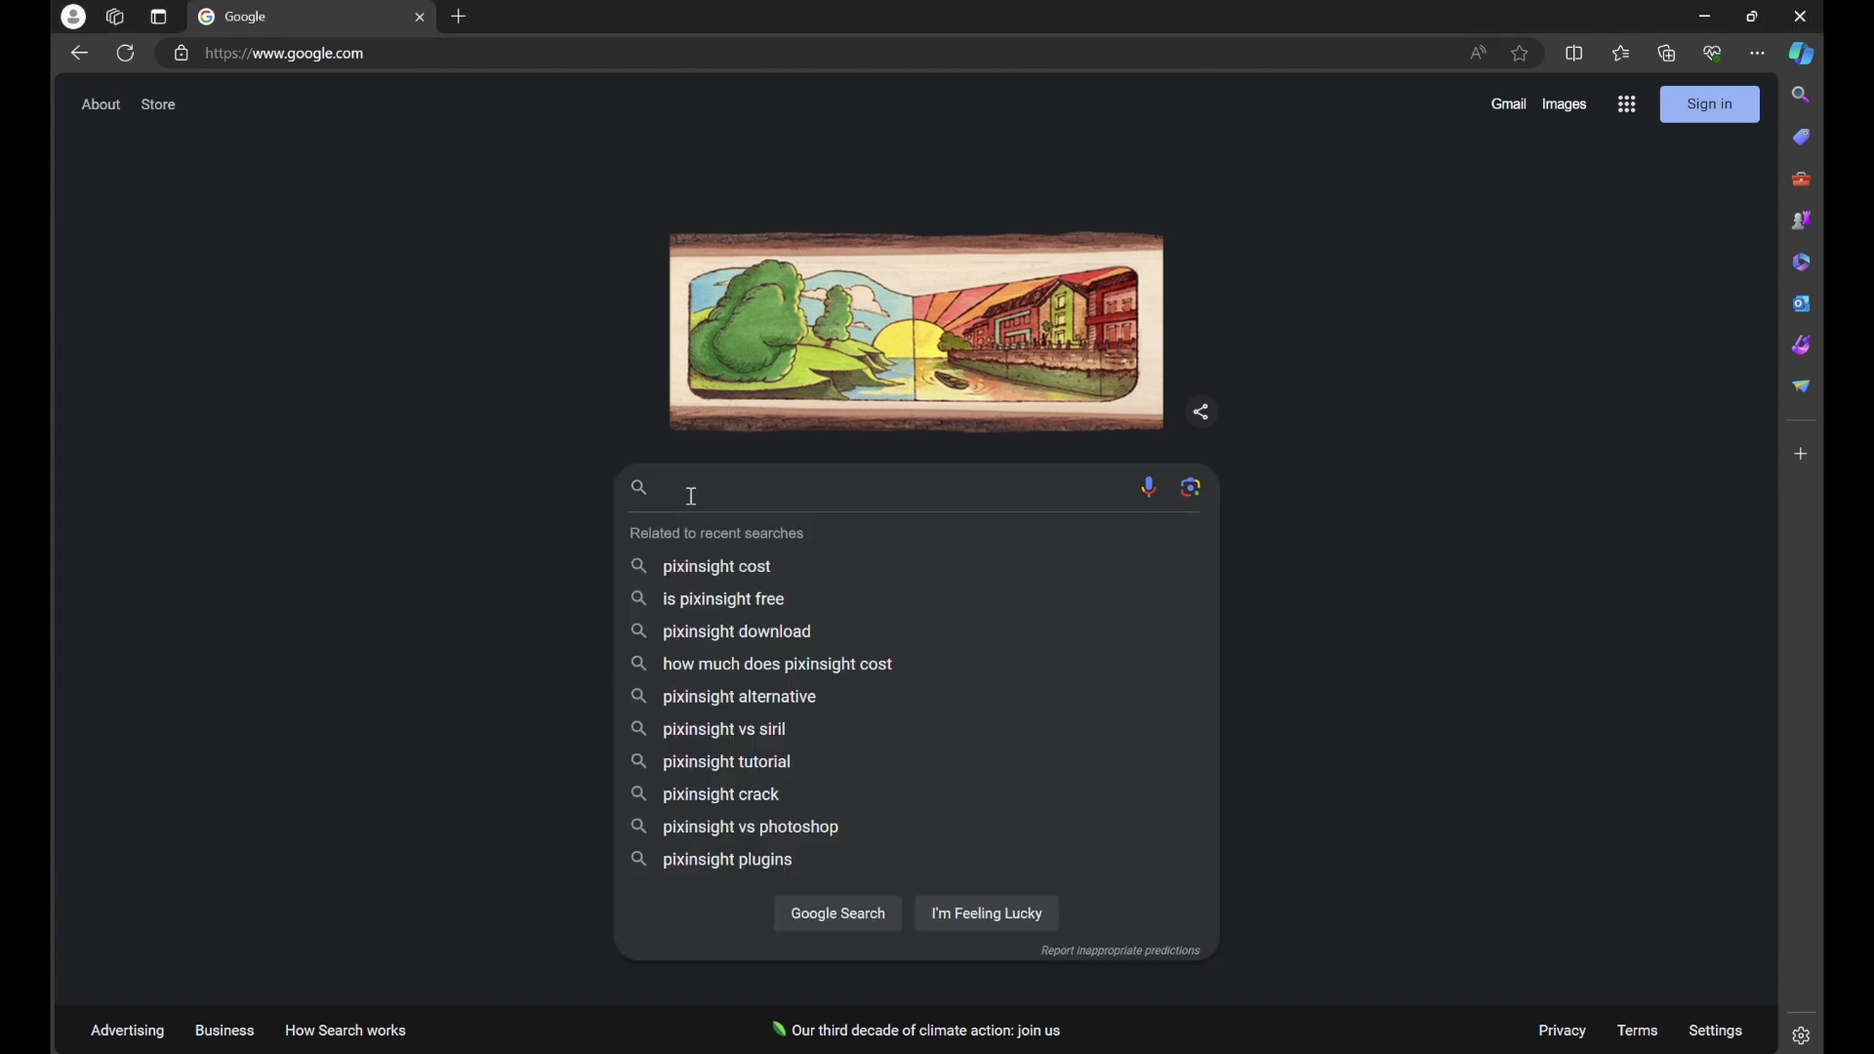
Step: Search Google for 'pixinsight' and open the 'PixInsight — Pleiades Astrophoto' result
text(pix)
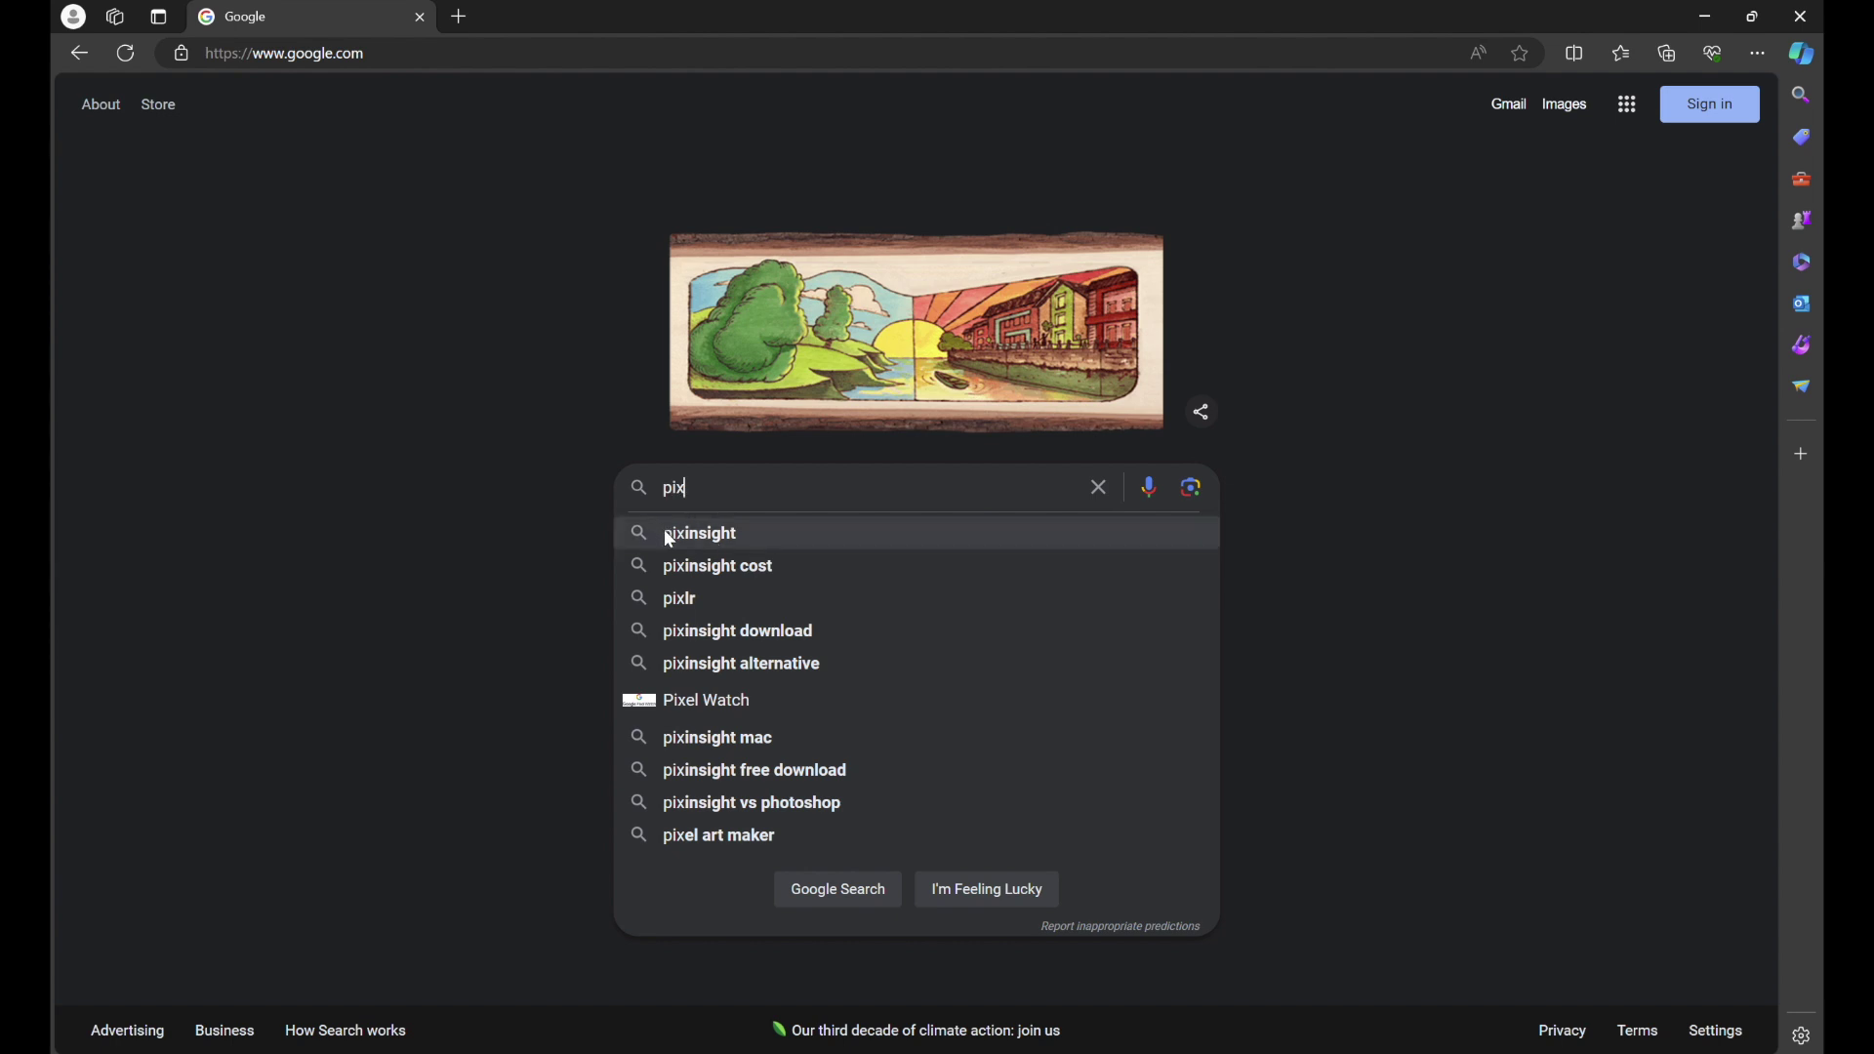
click(699, 535)
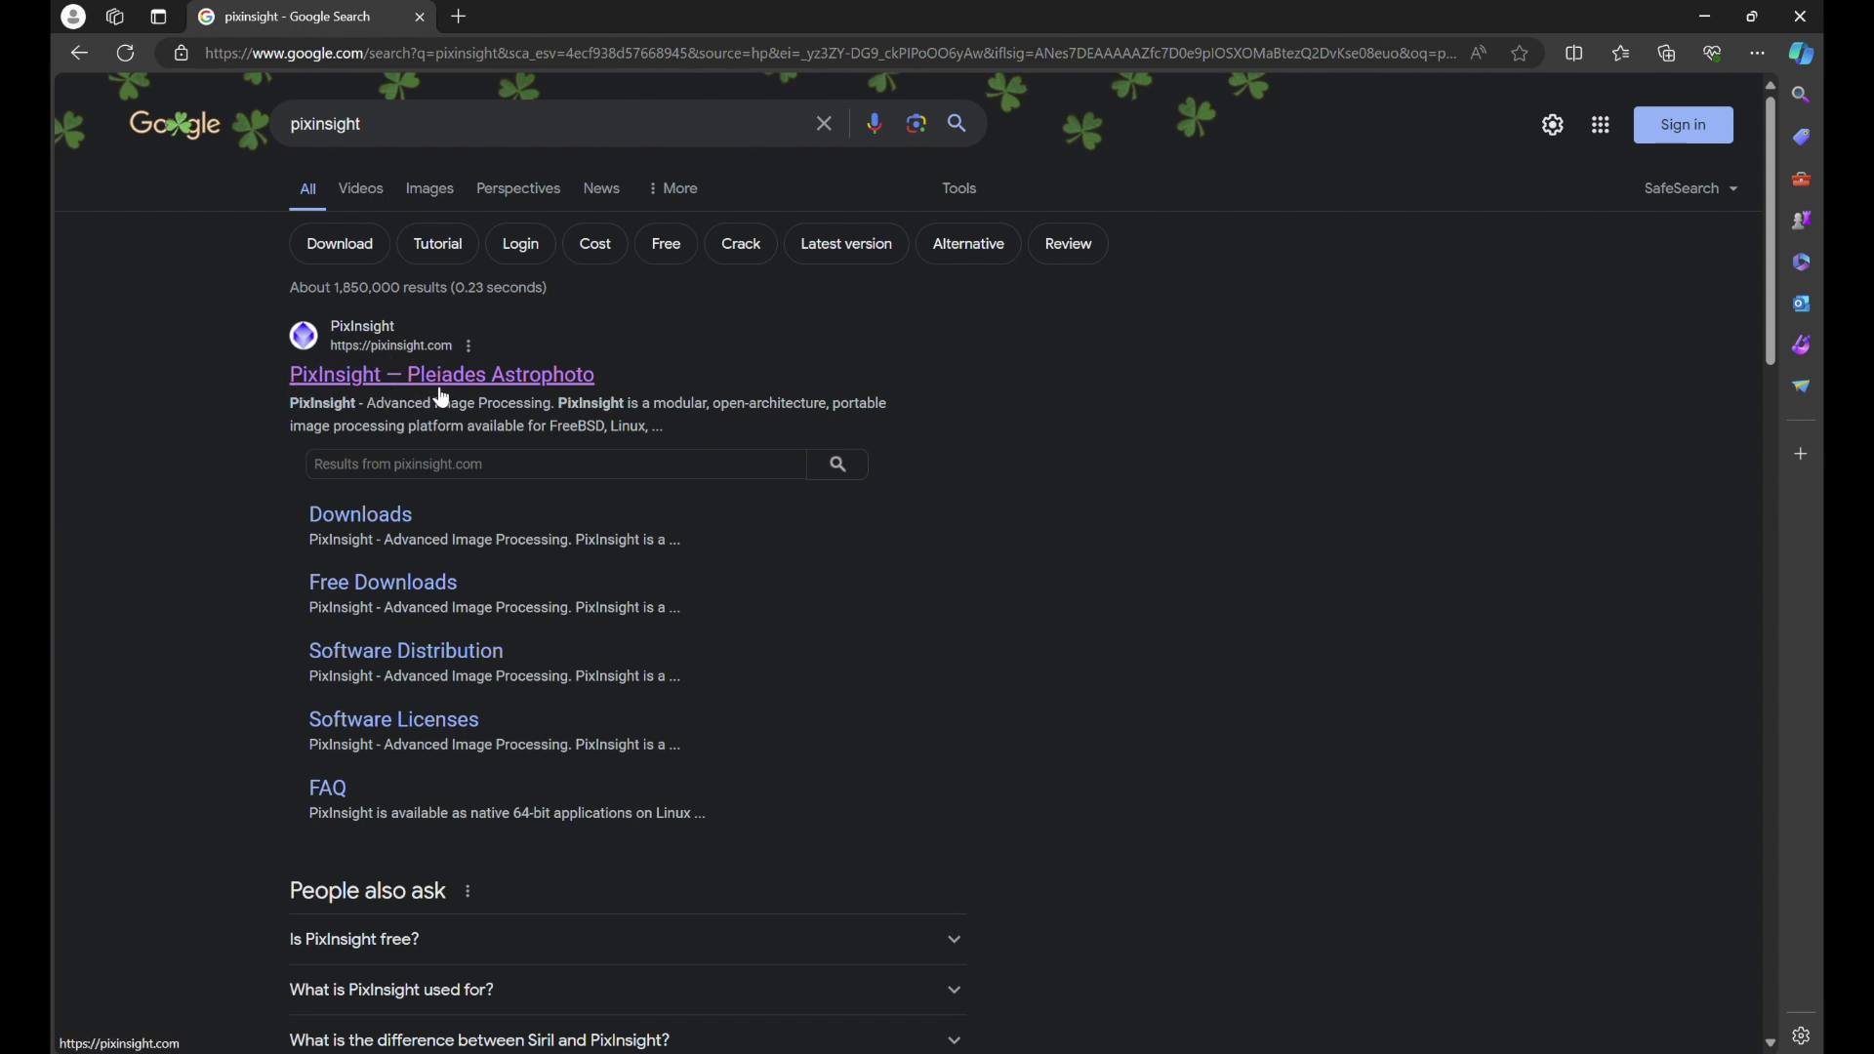
click(558, 379)
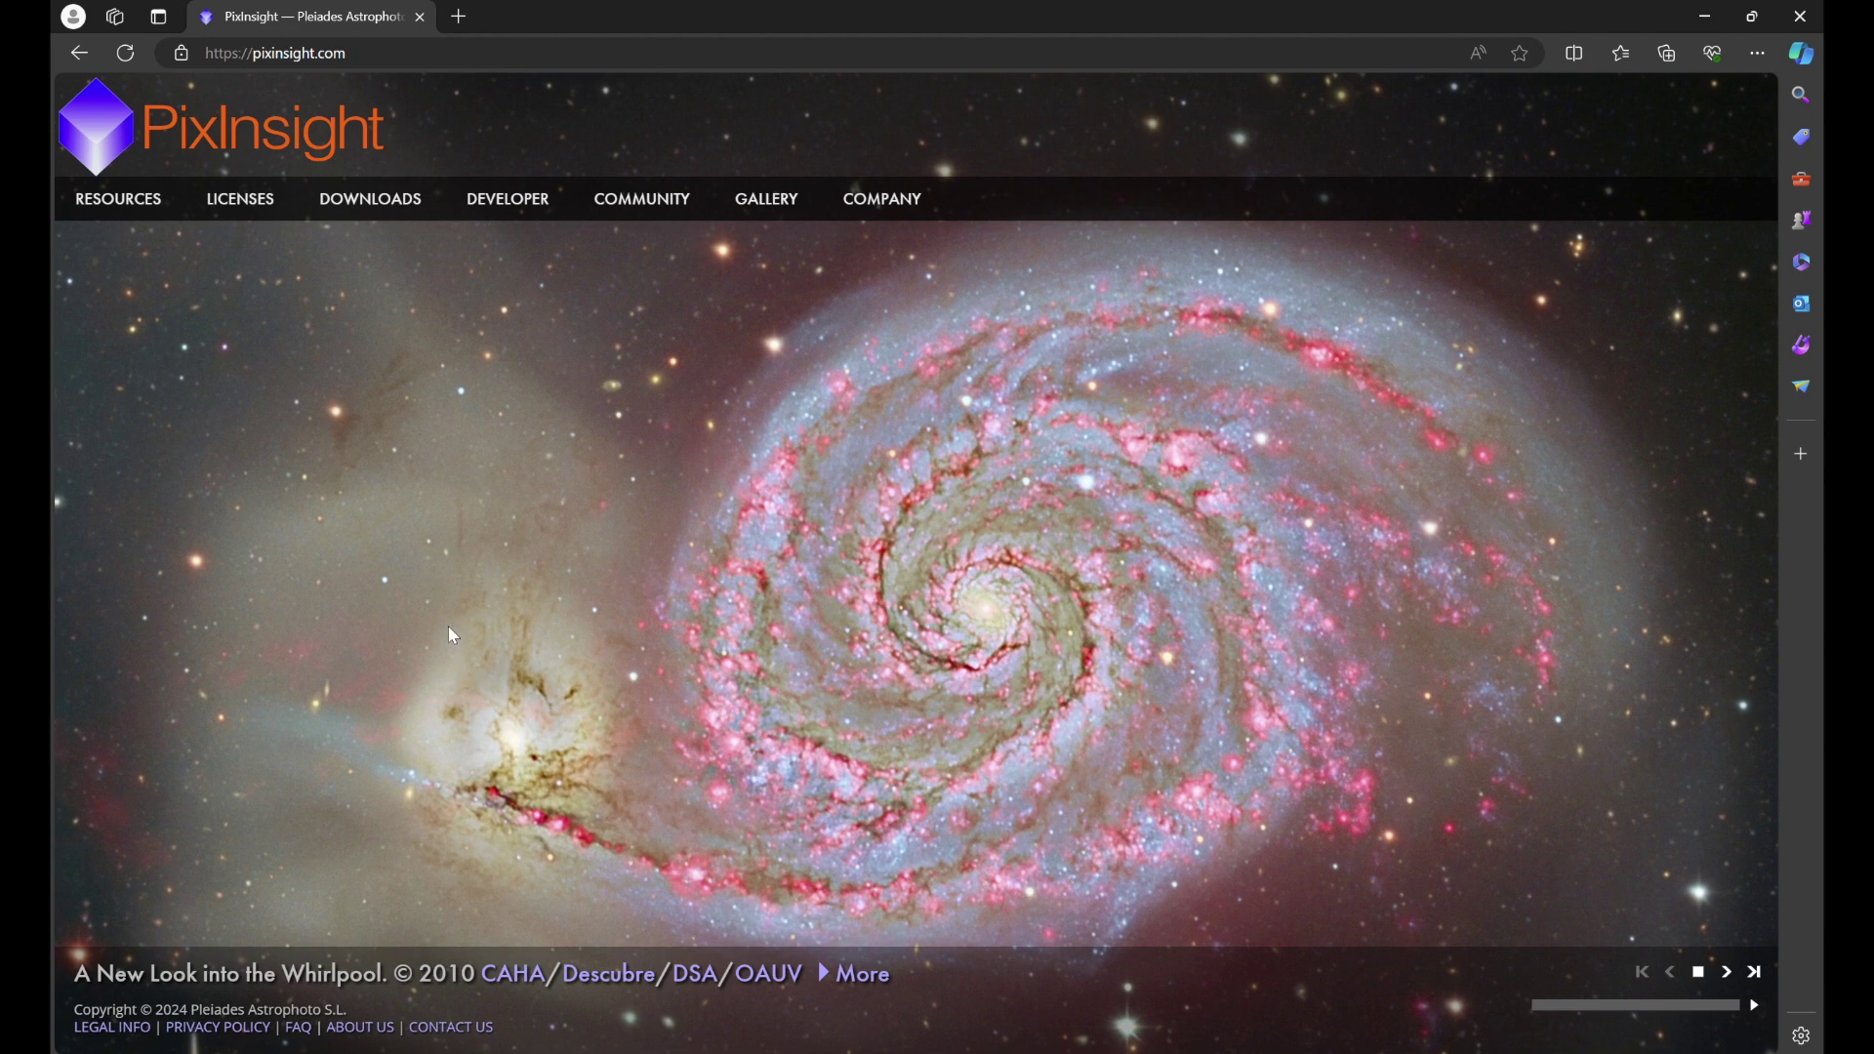
Step: Open Resources > System Requirements and scroll through the 1.8.9-2 Ripley hardware and OS list
mouse_move(139, 211)
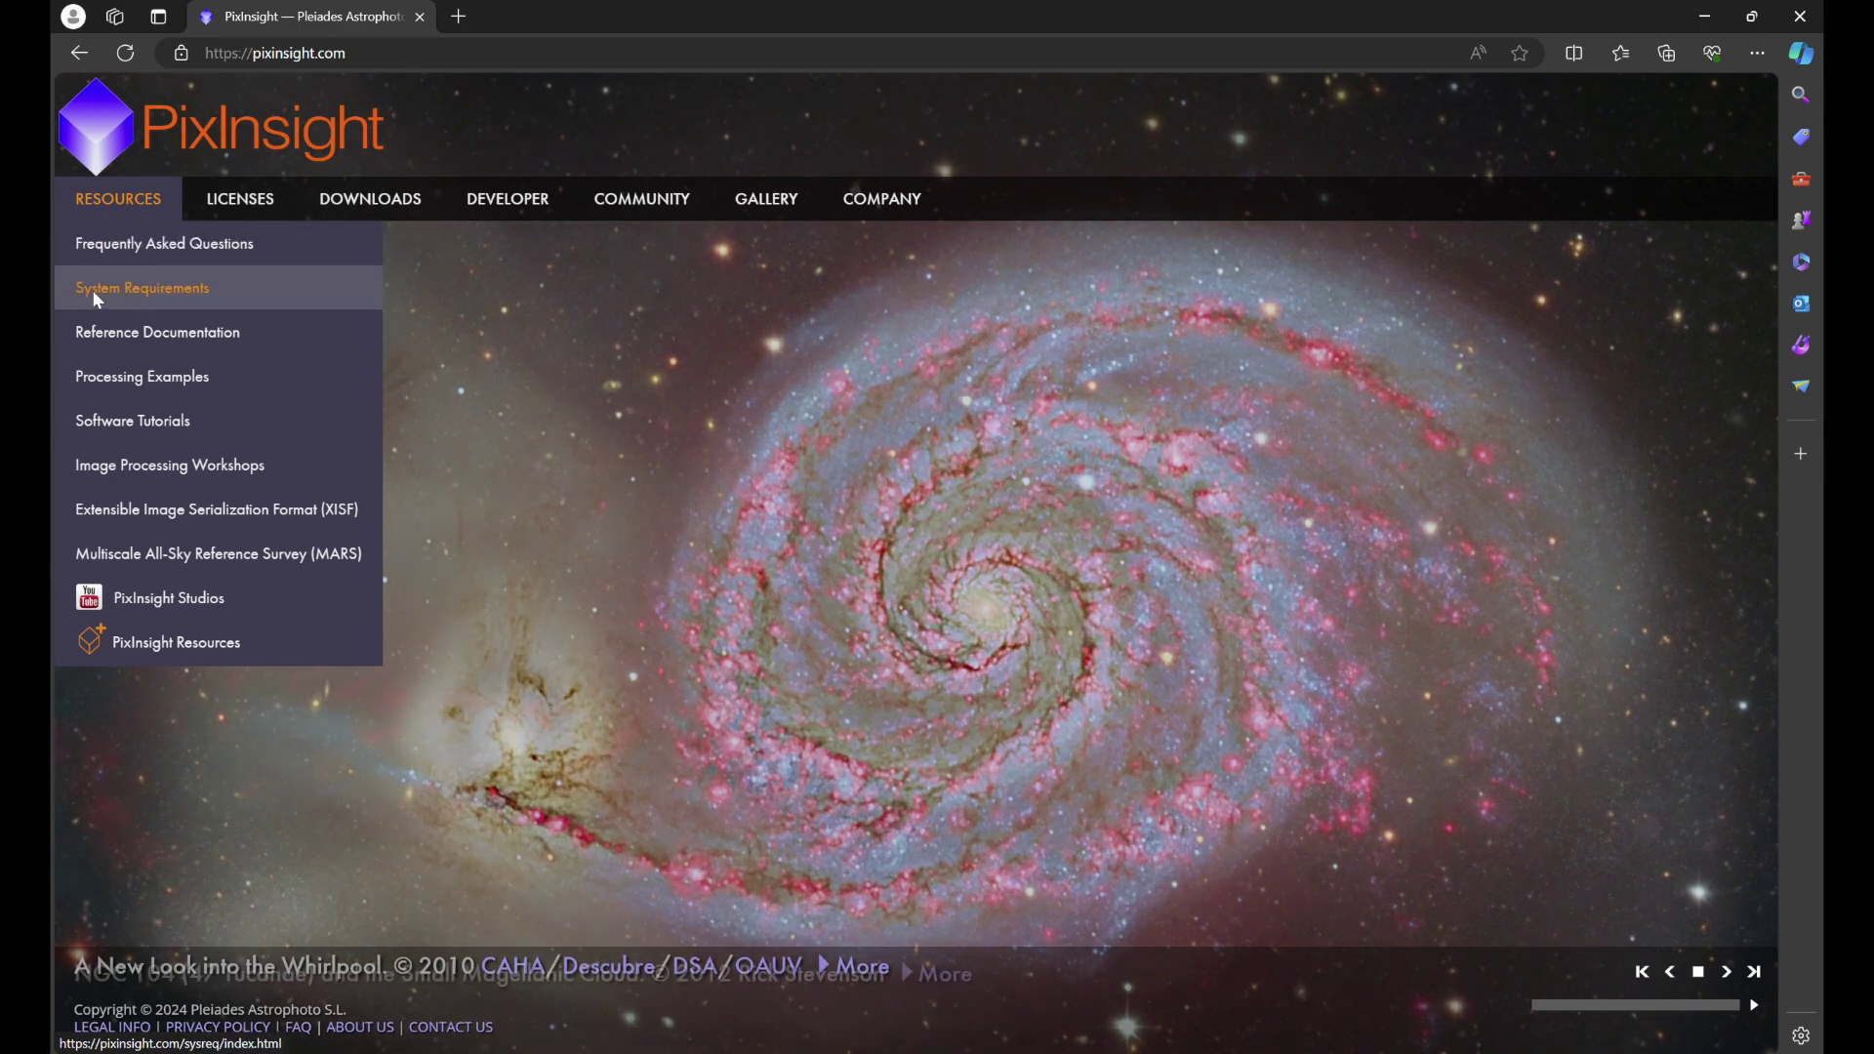
click(97, 293)
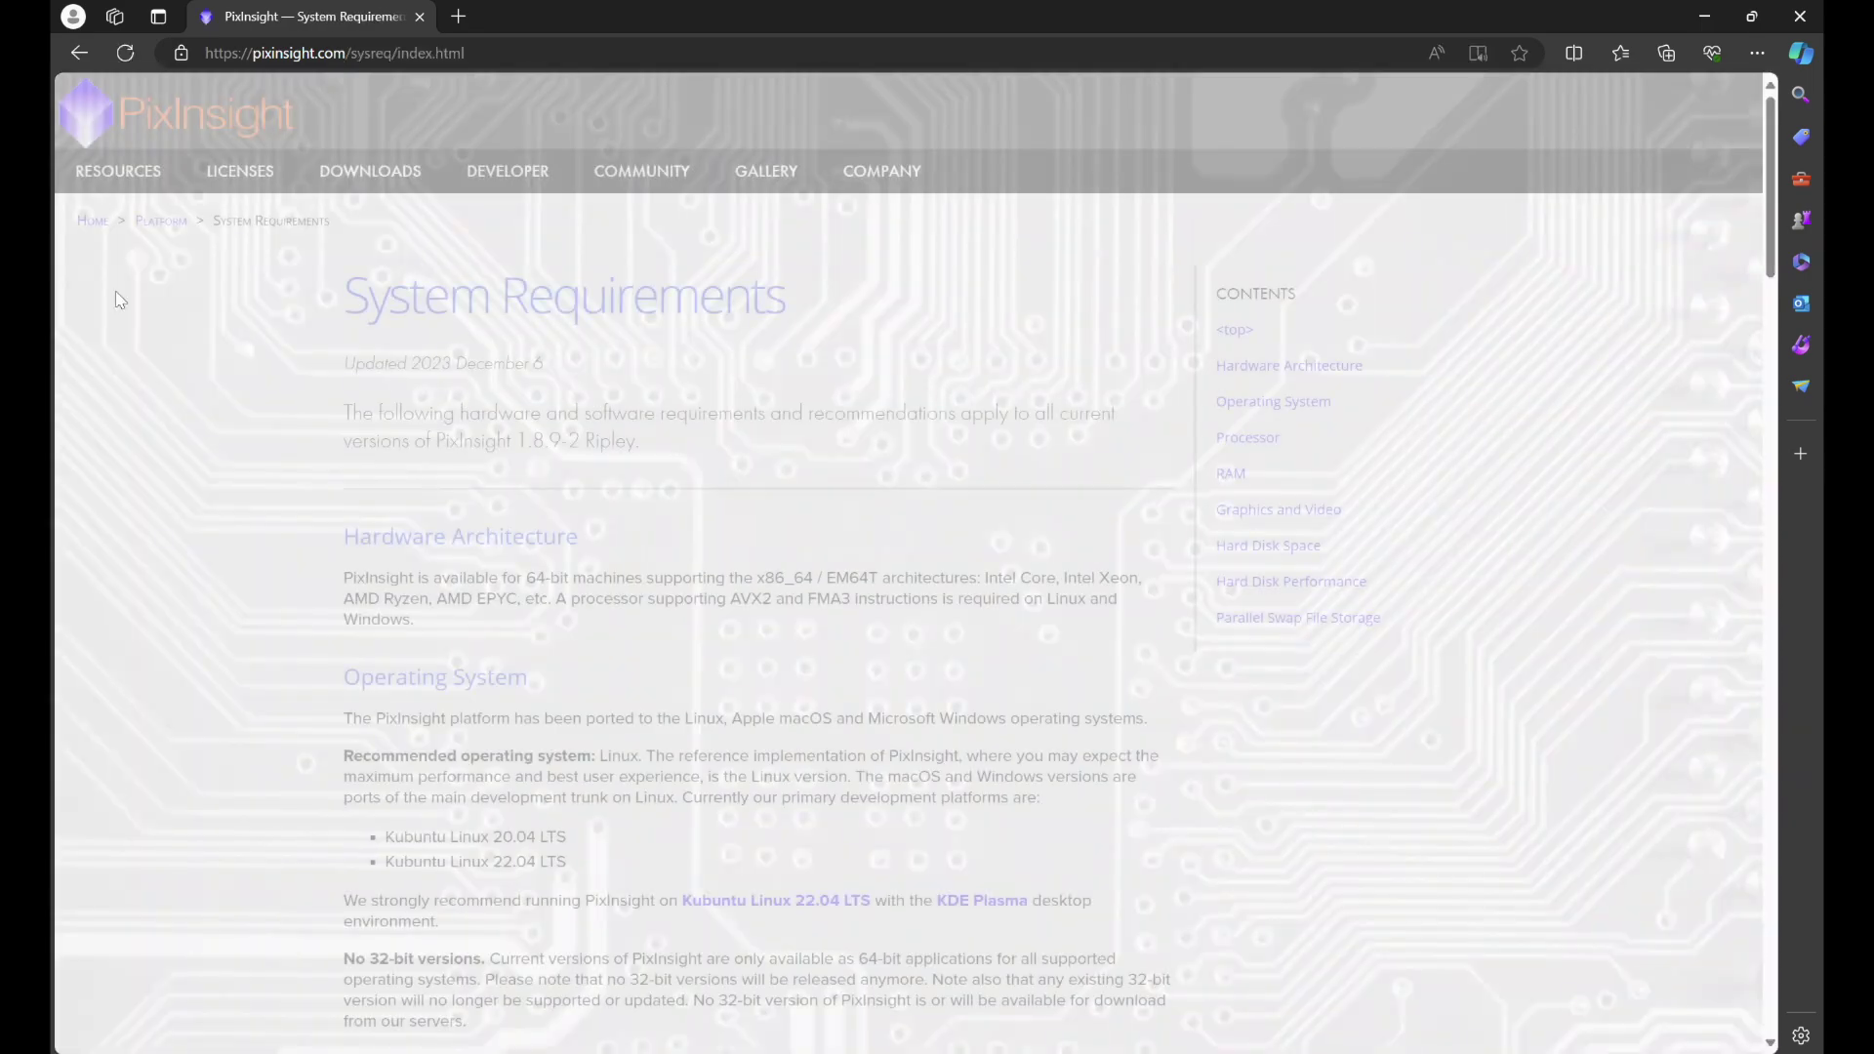
scroll(722, 493, down, 7)
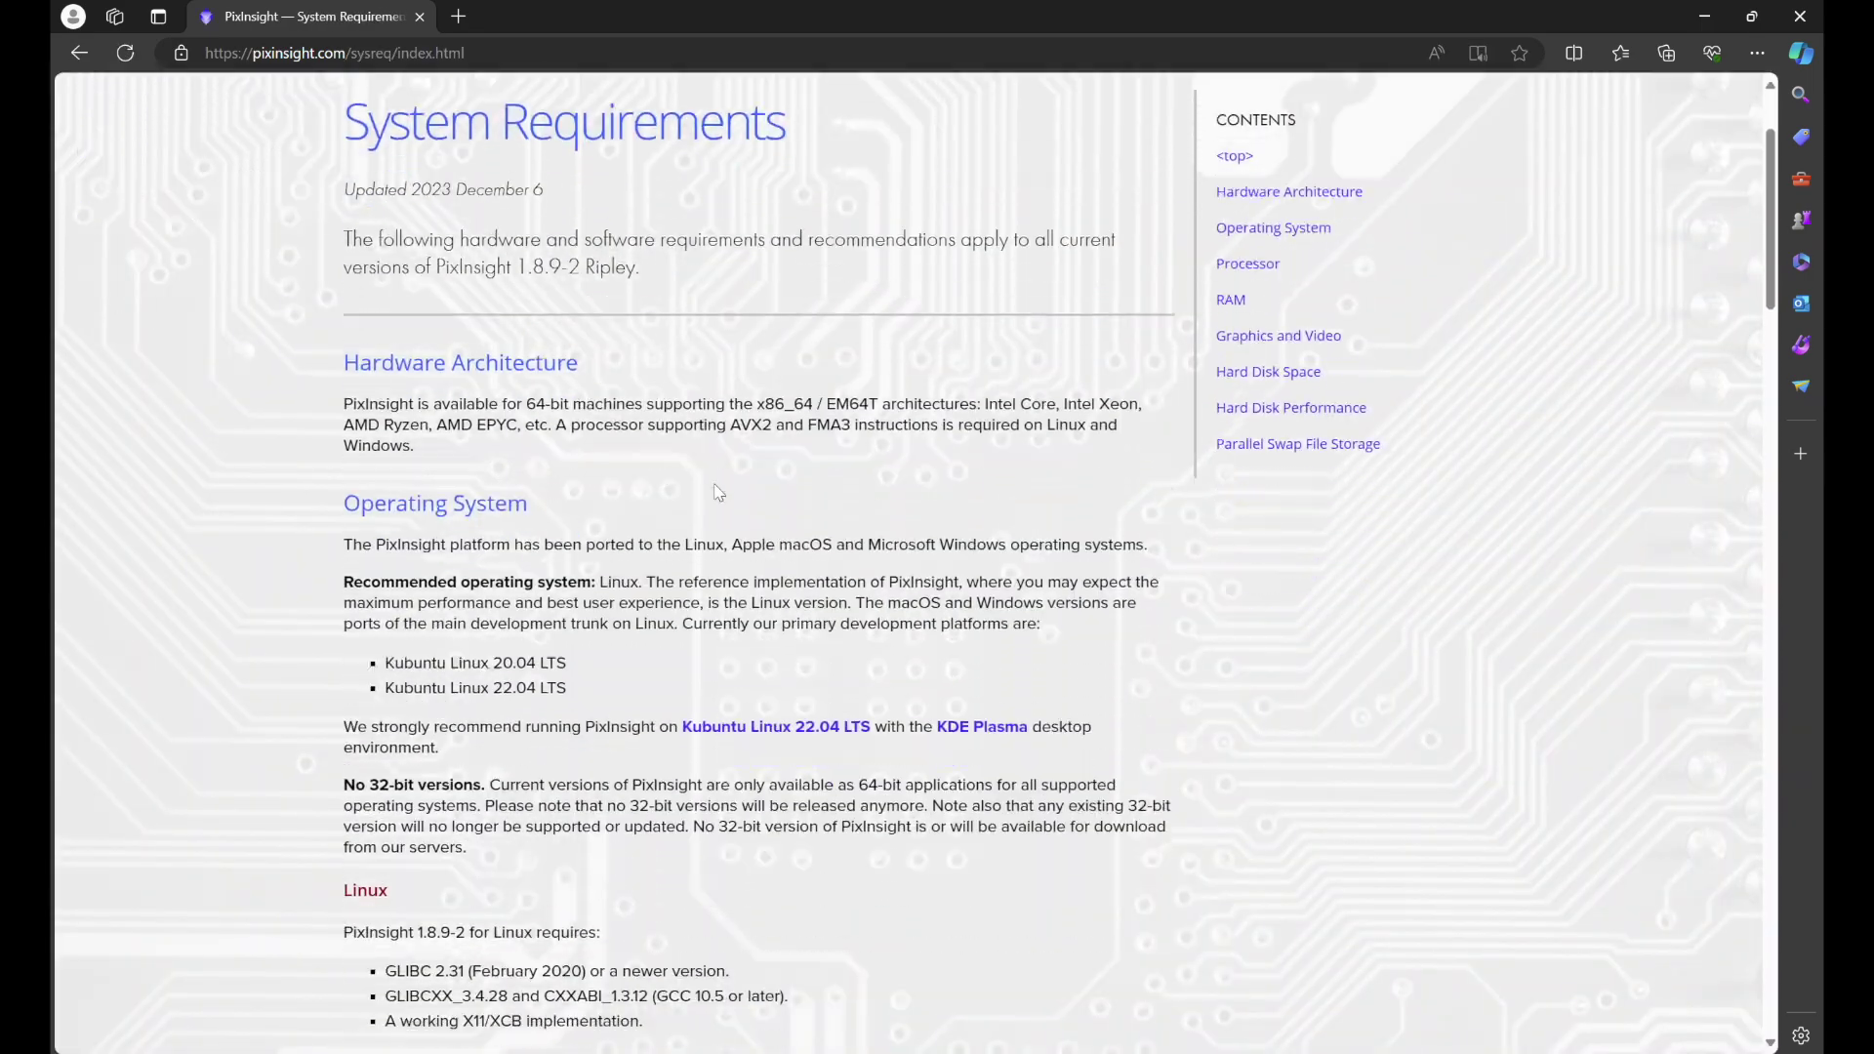
scroll(725, 493, down, 9)
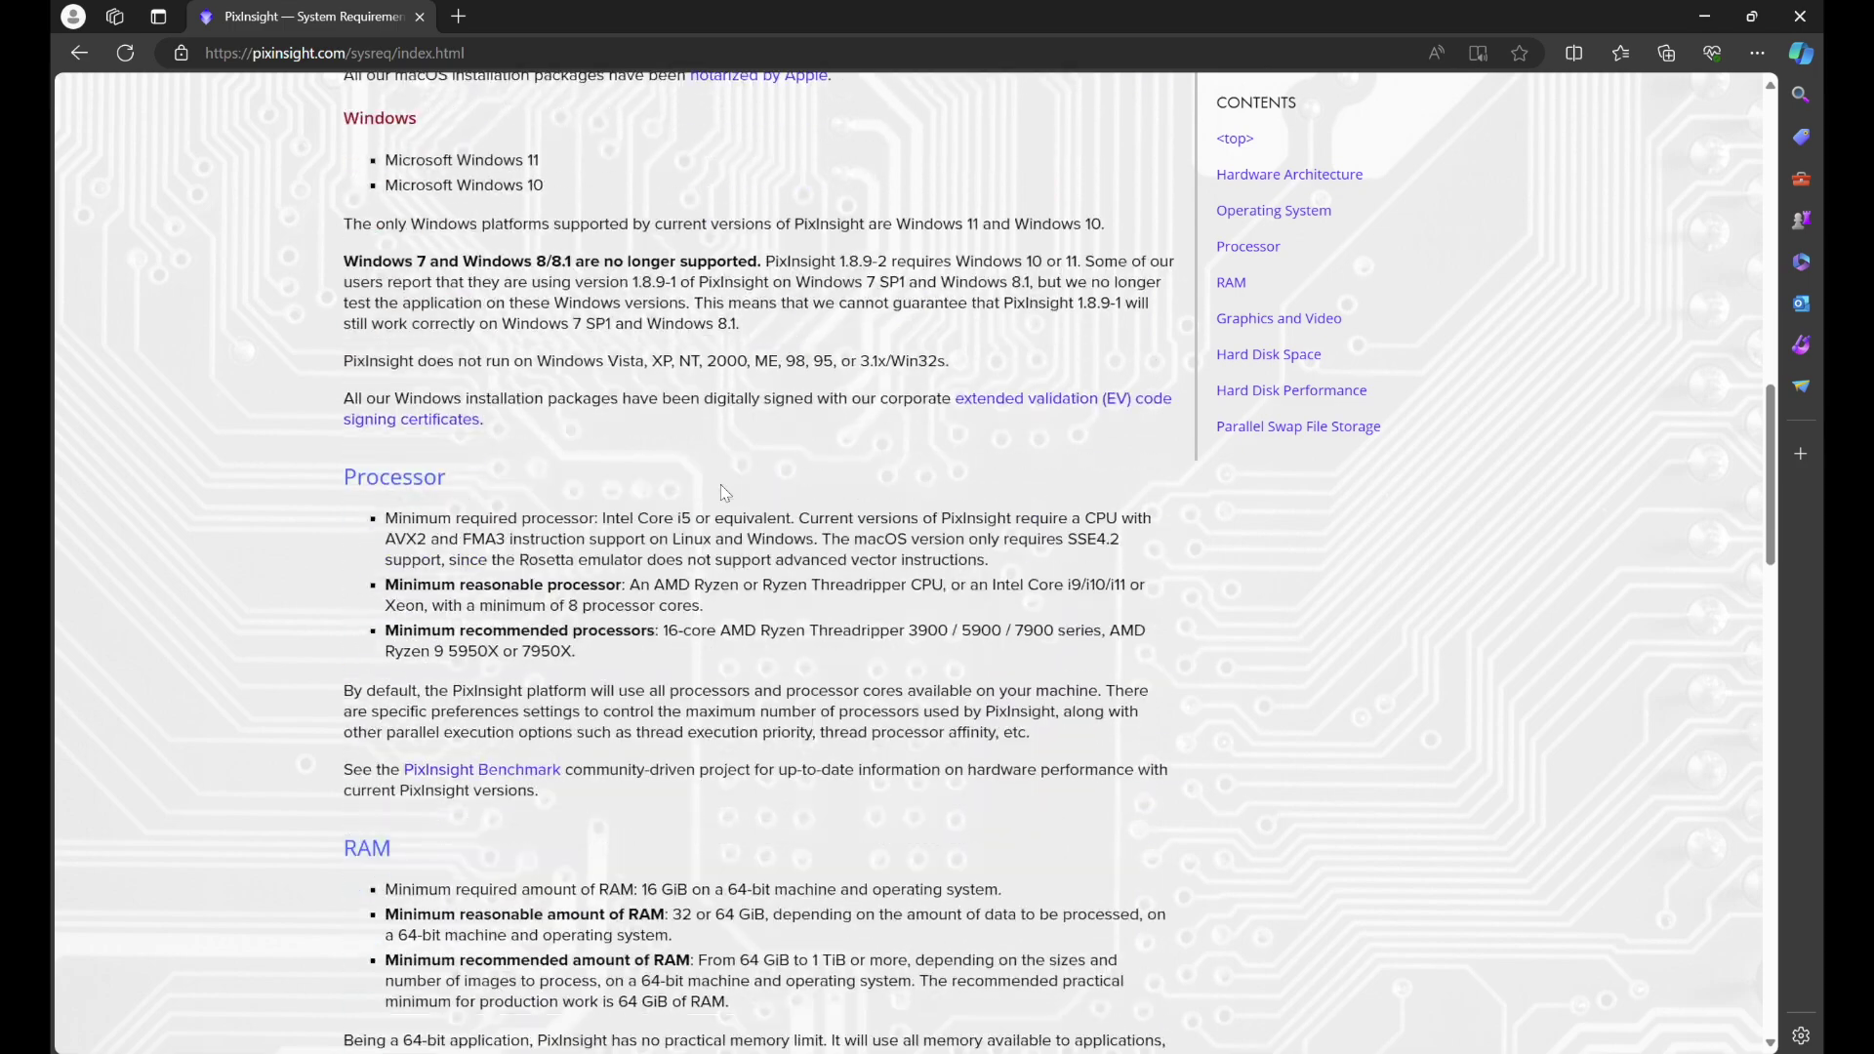
scroll(722, 485, up, 9)
scroll(722, 485, up, 7)
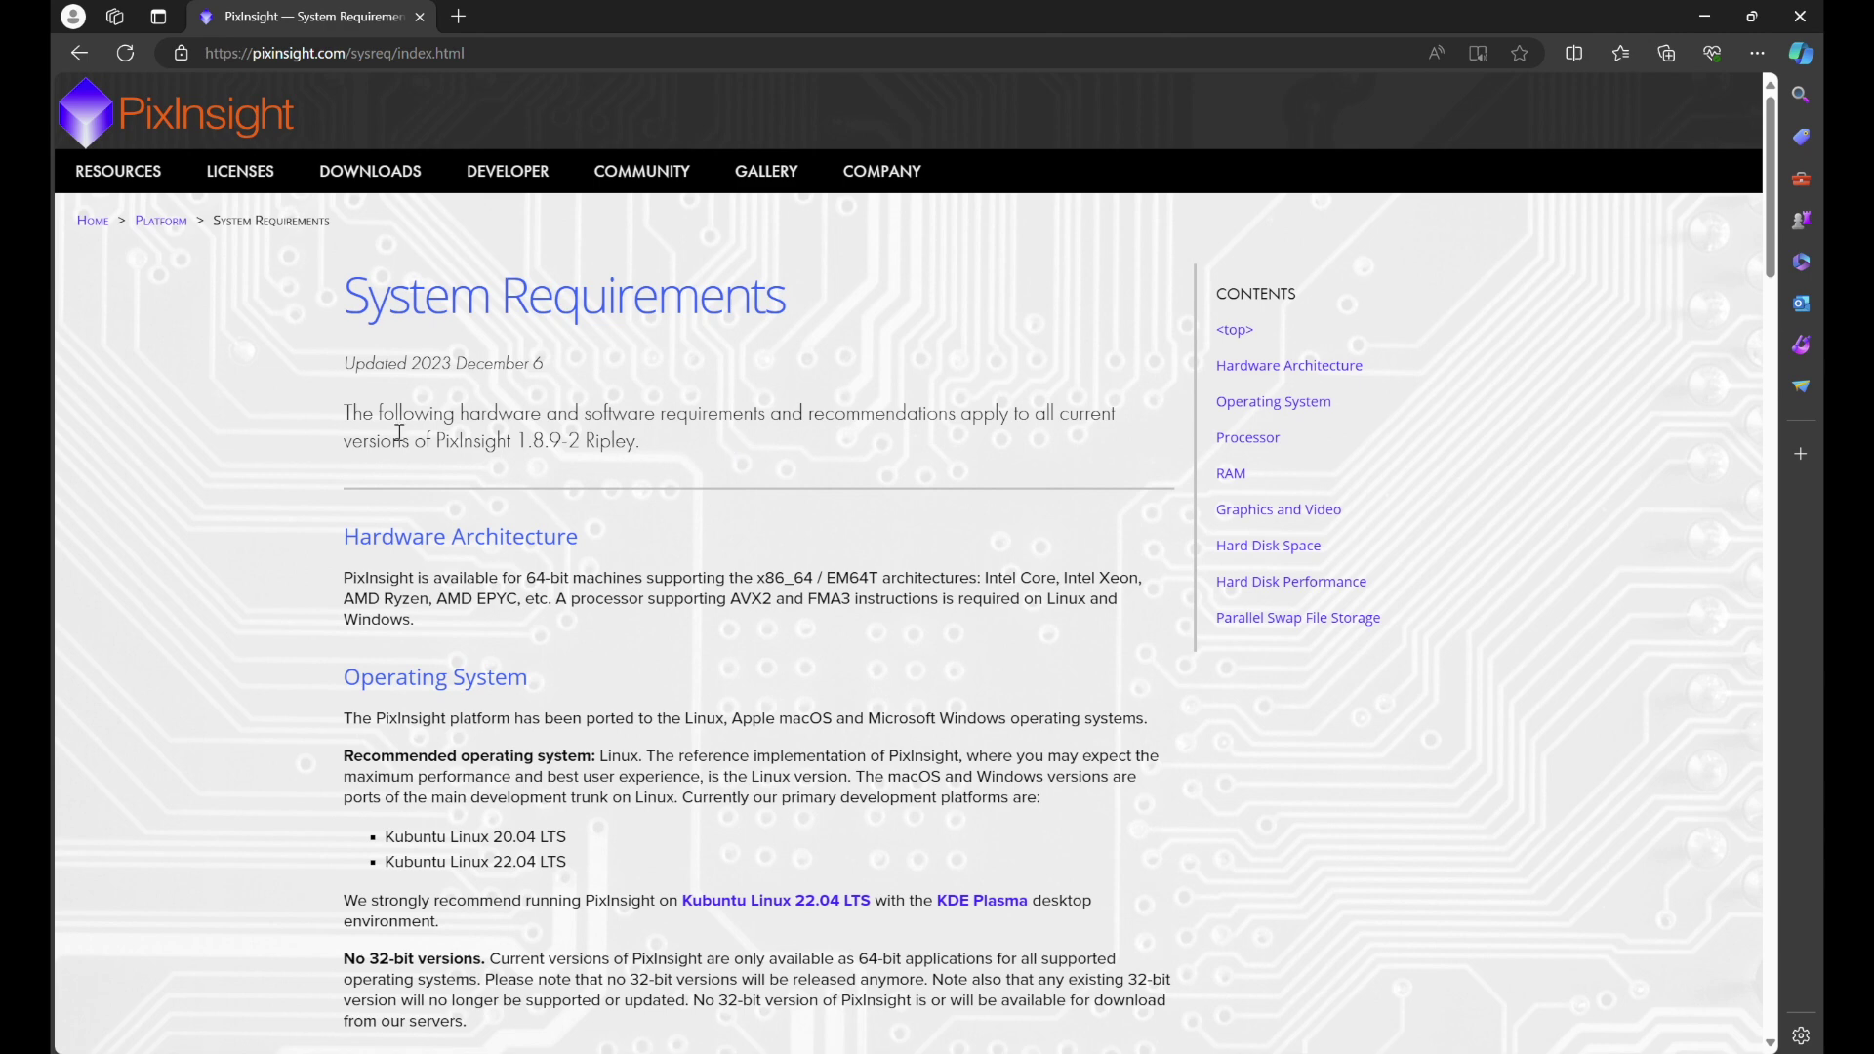
Step: Open the Commercial License purchase page from the Licenses menu
mouse_move(259, 177)
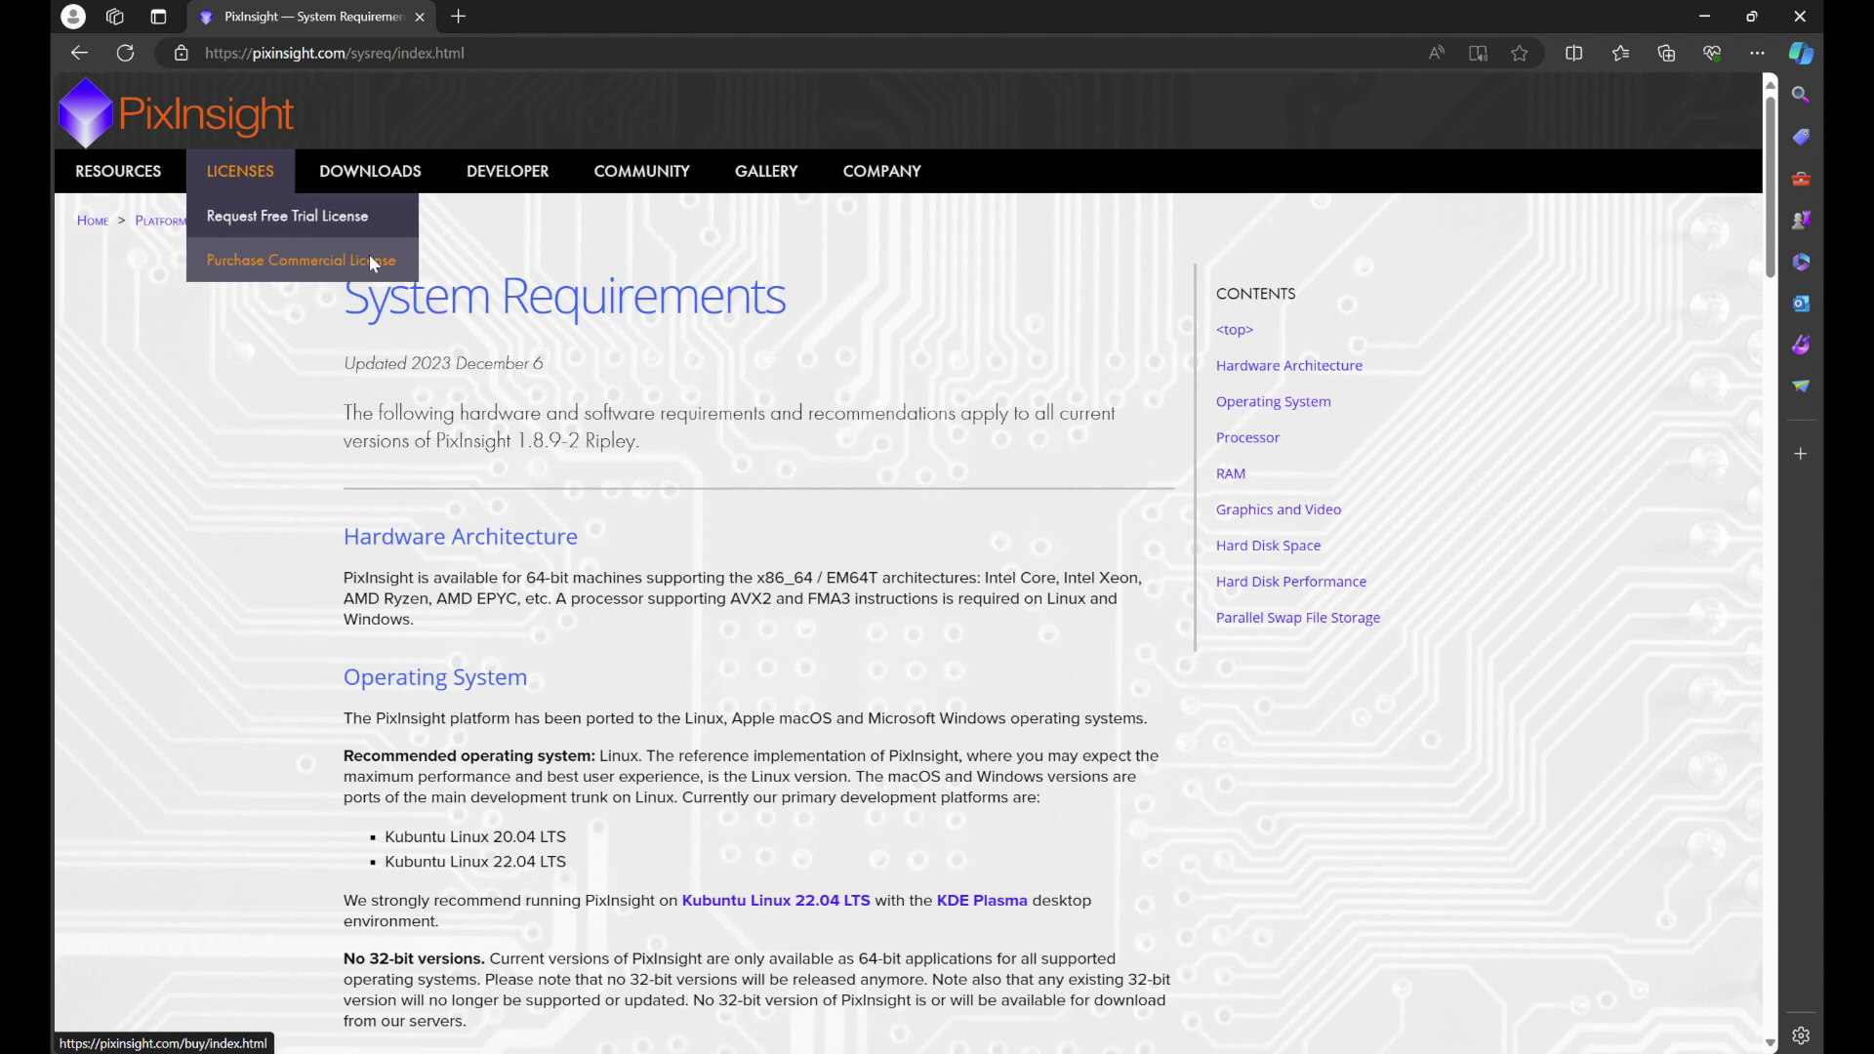
click(373, 262)
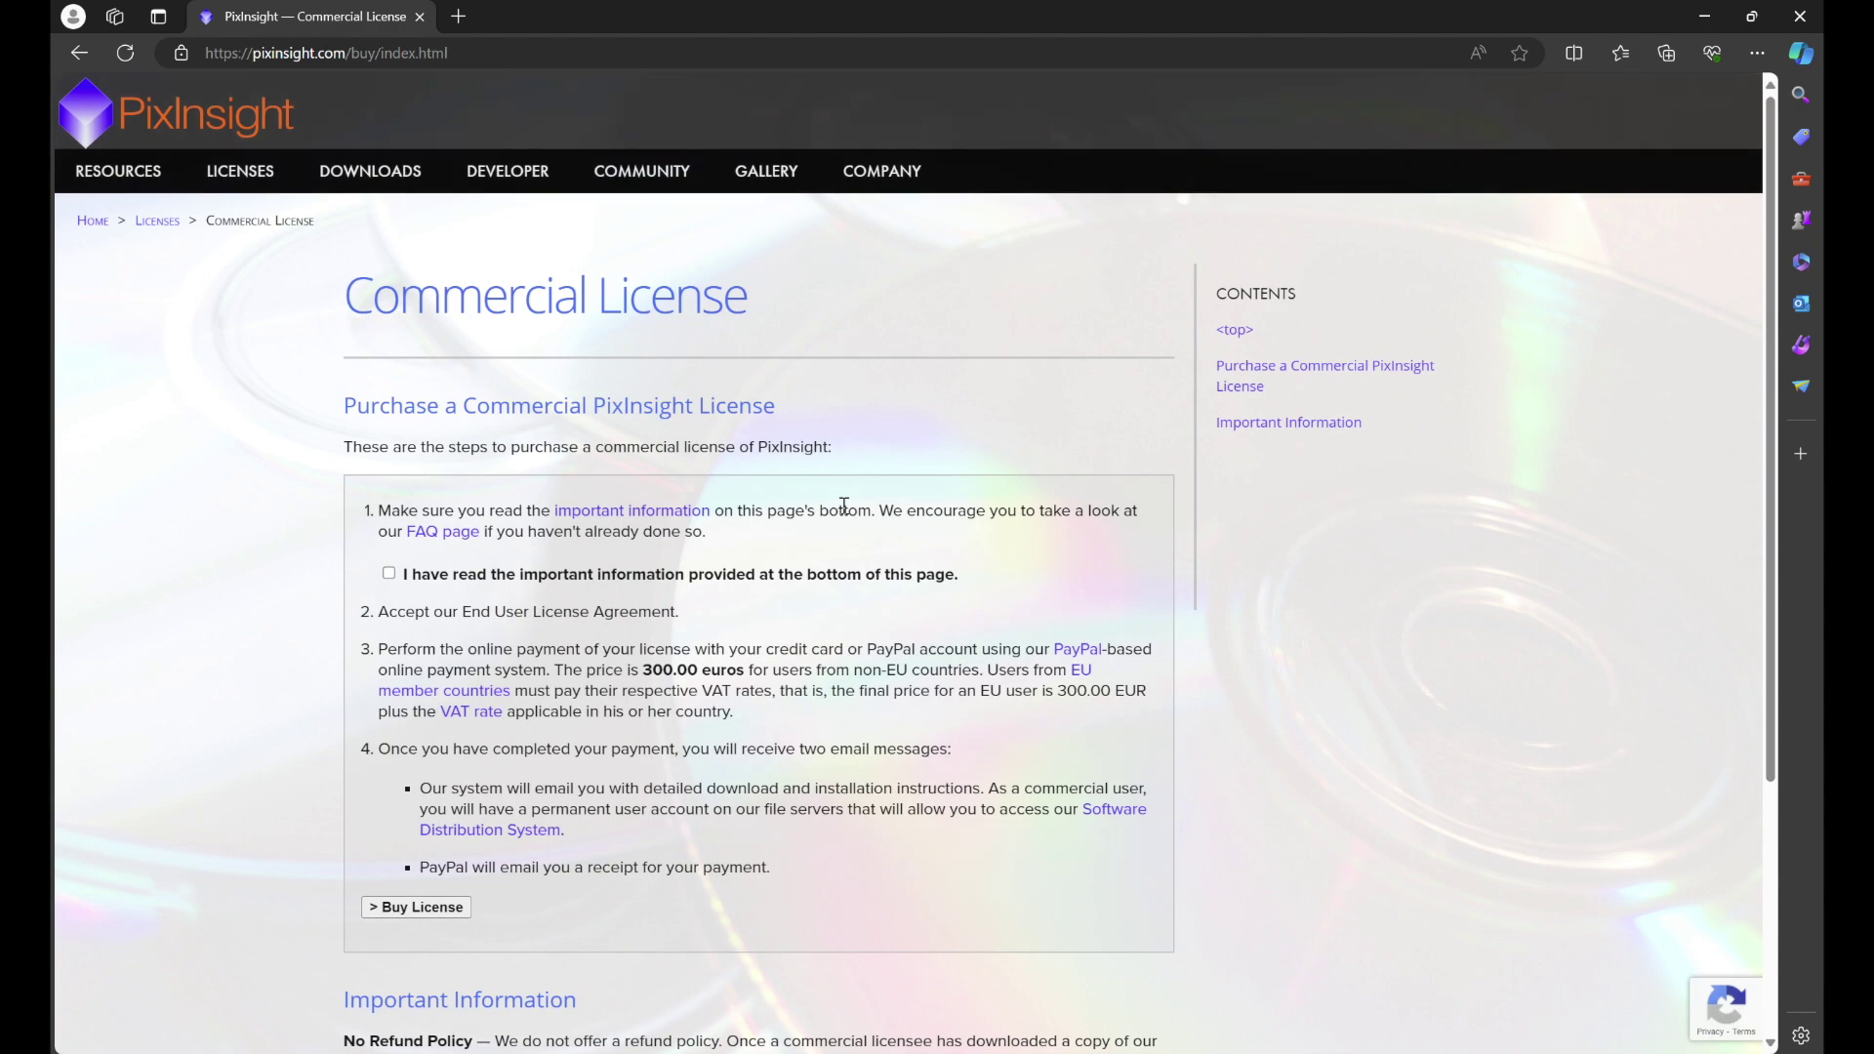
Step: Review the four purchase steps, 300.00-euro price and No Refund Policy on the Commercial License page
scroll(844, 504, down, 4)
scroll(839, 507, up, 2)
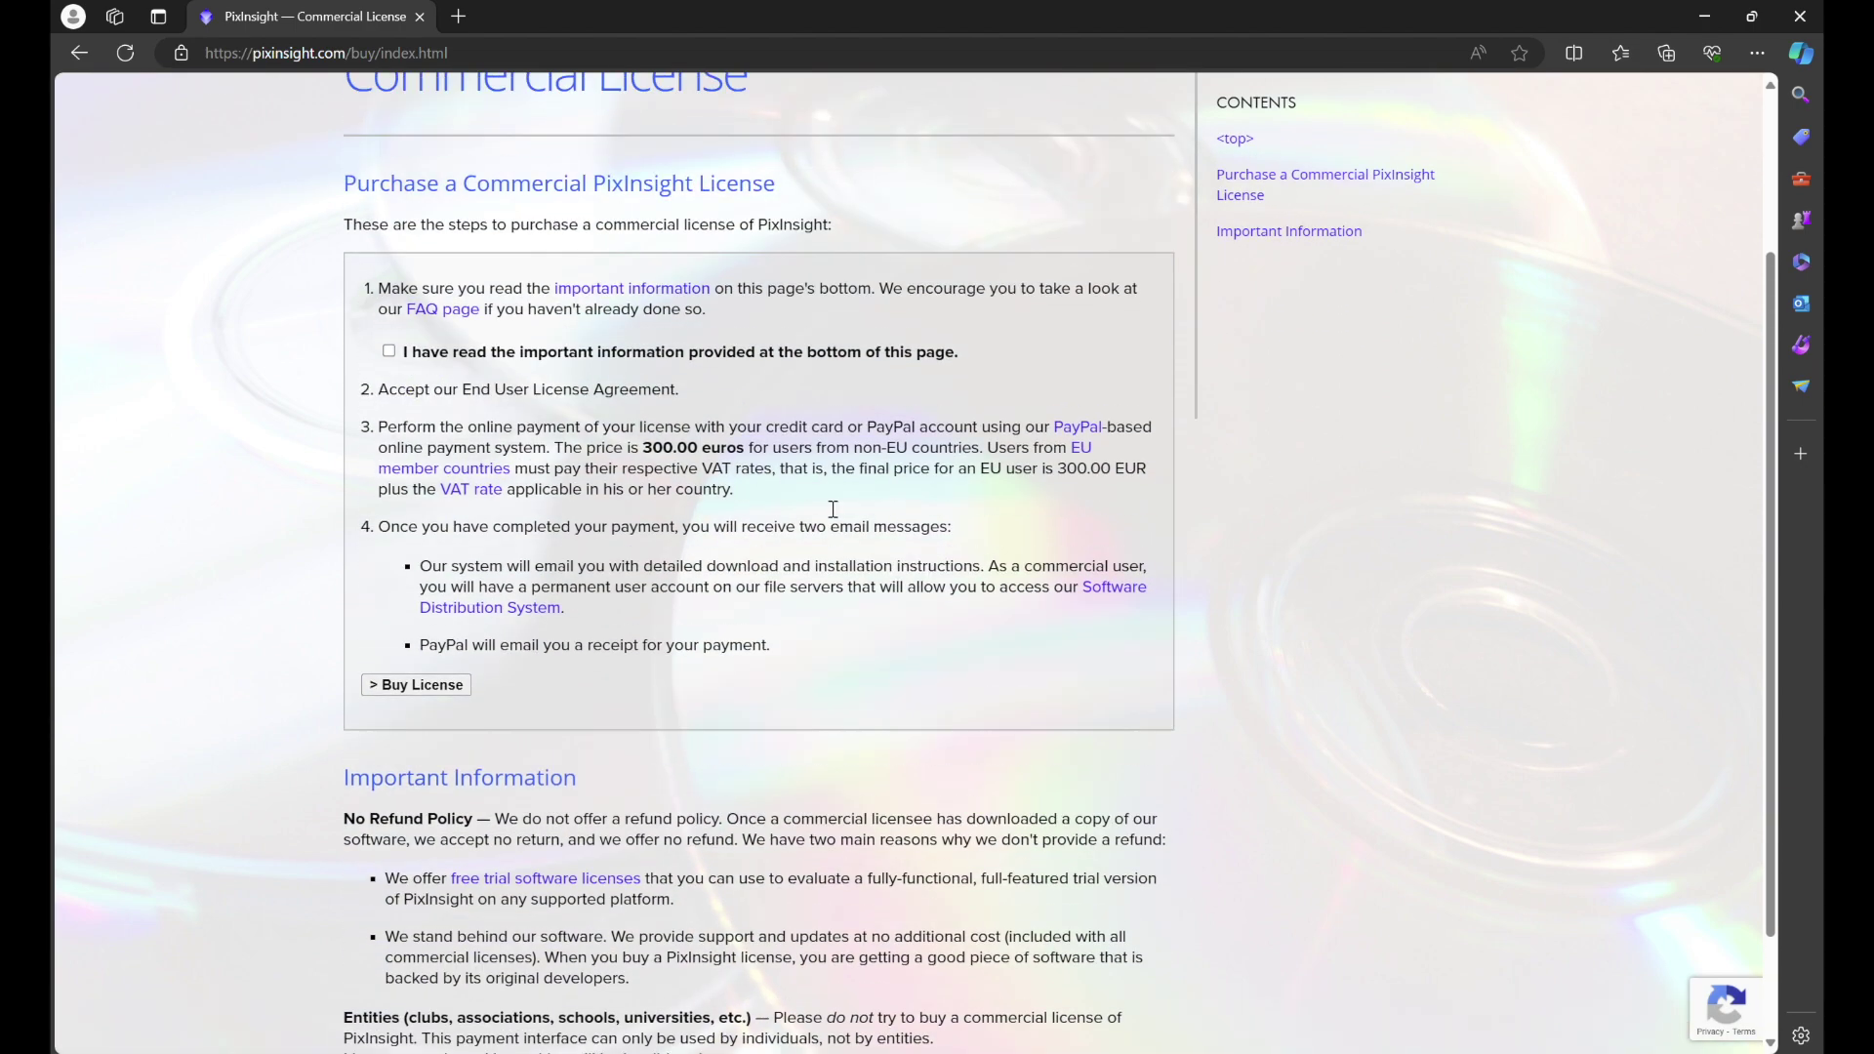
scroll(832, 508, up, 2)
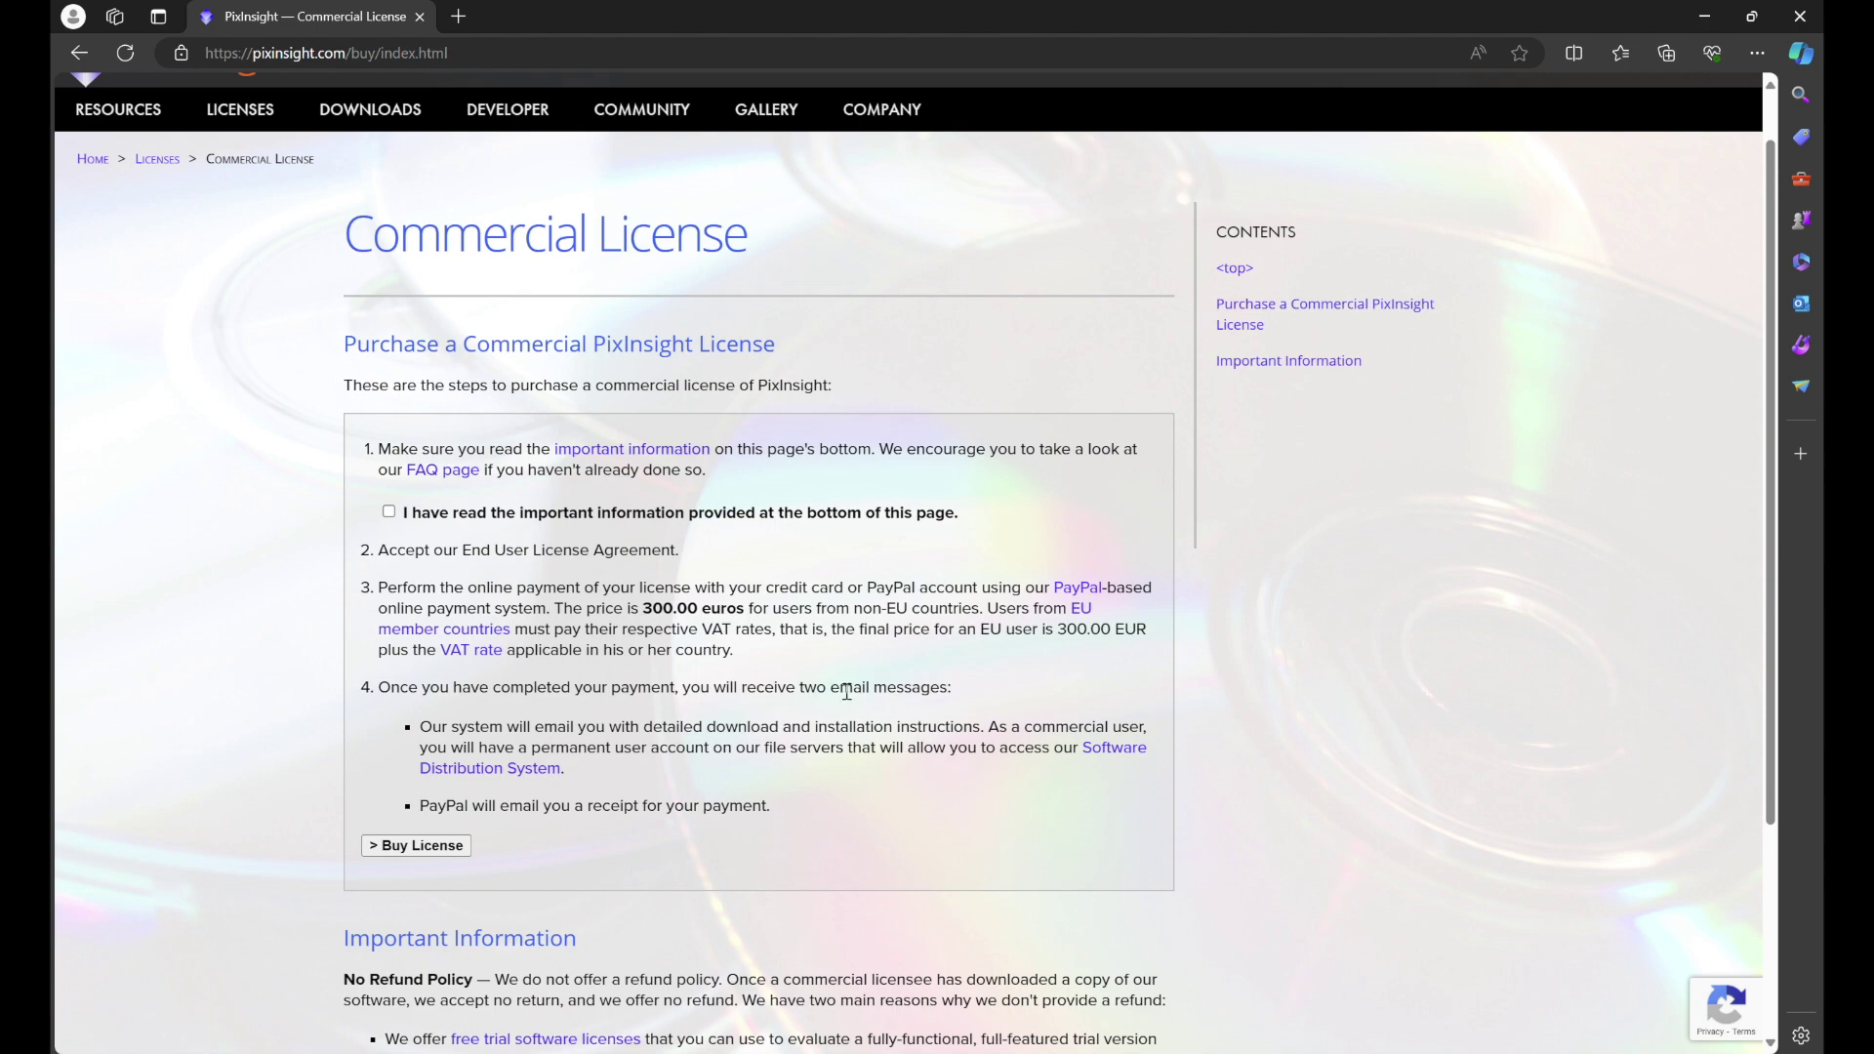
scroll(846, 690, down, 3)
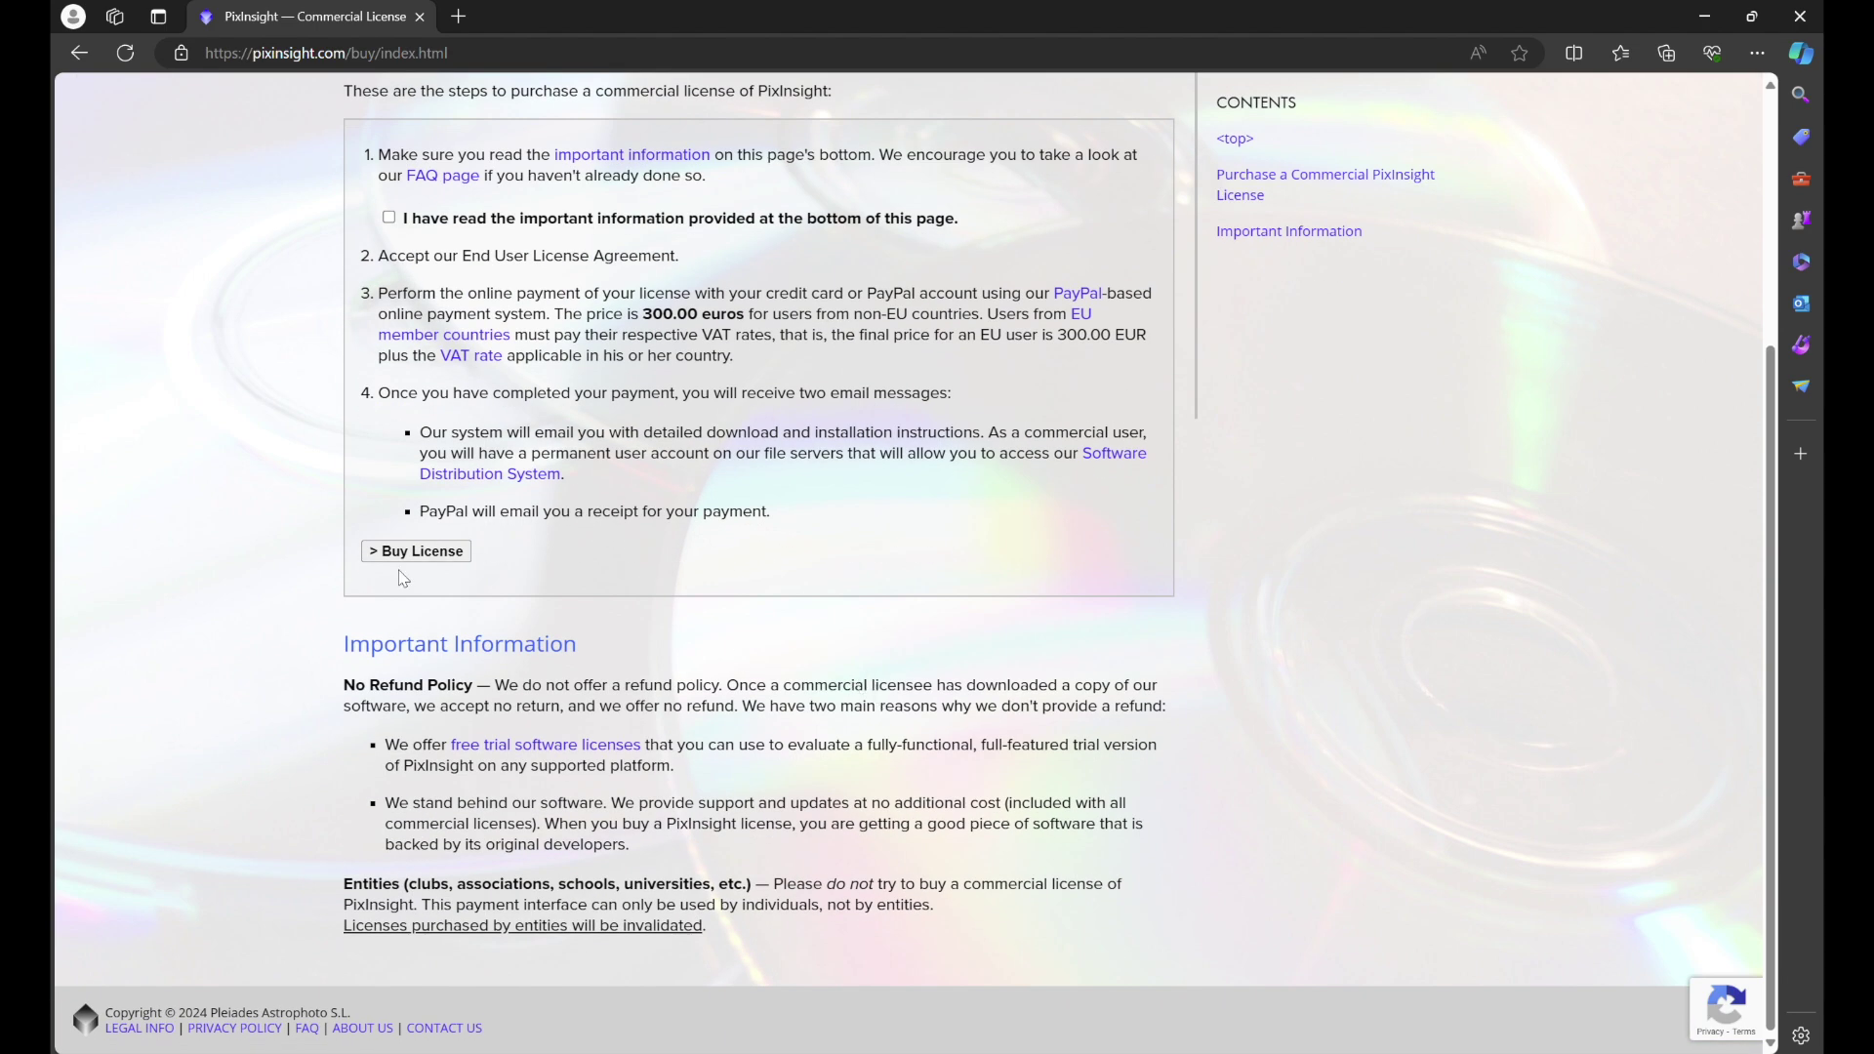
scroll(793, 632, up, 4)
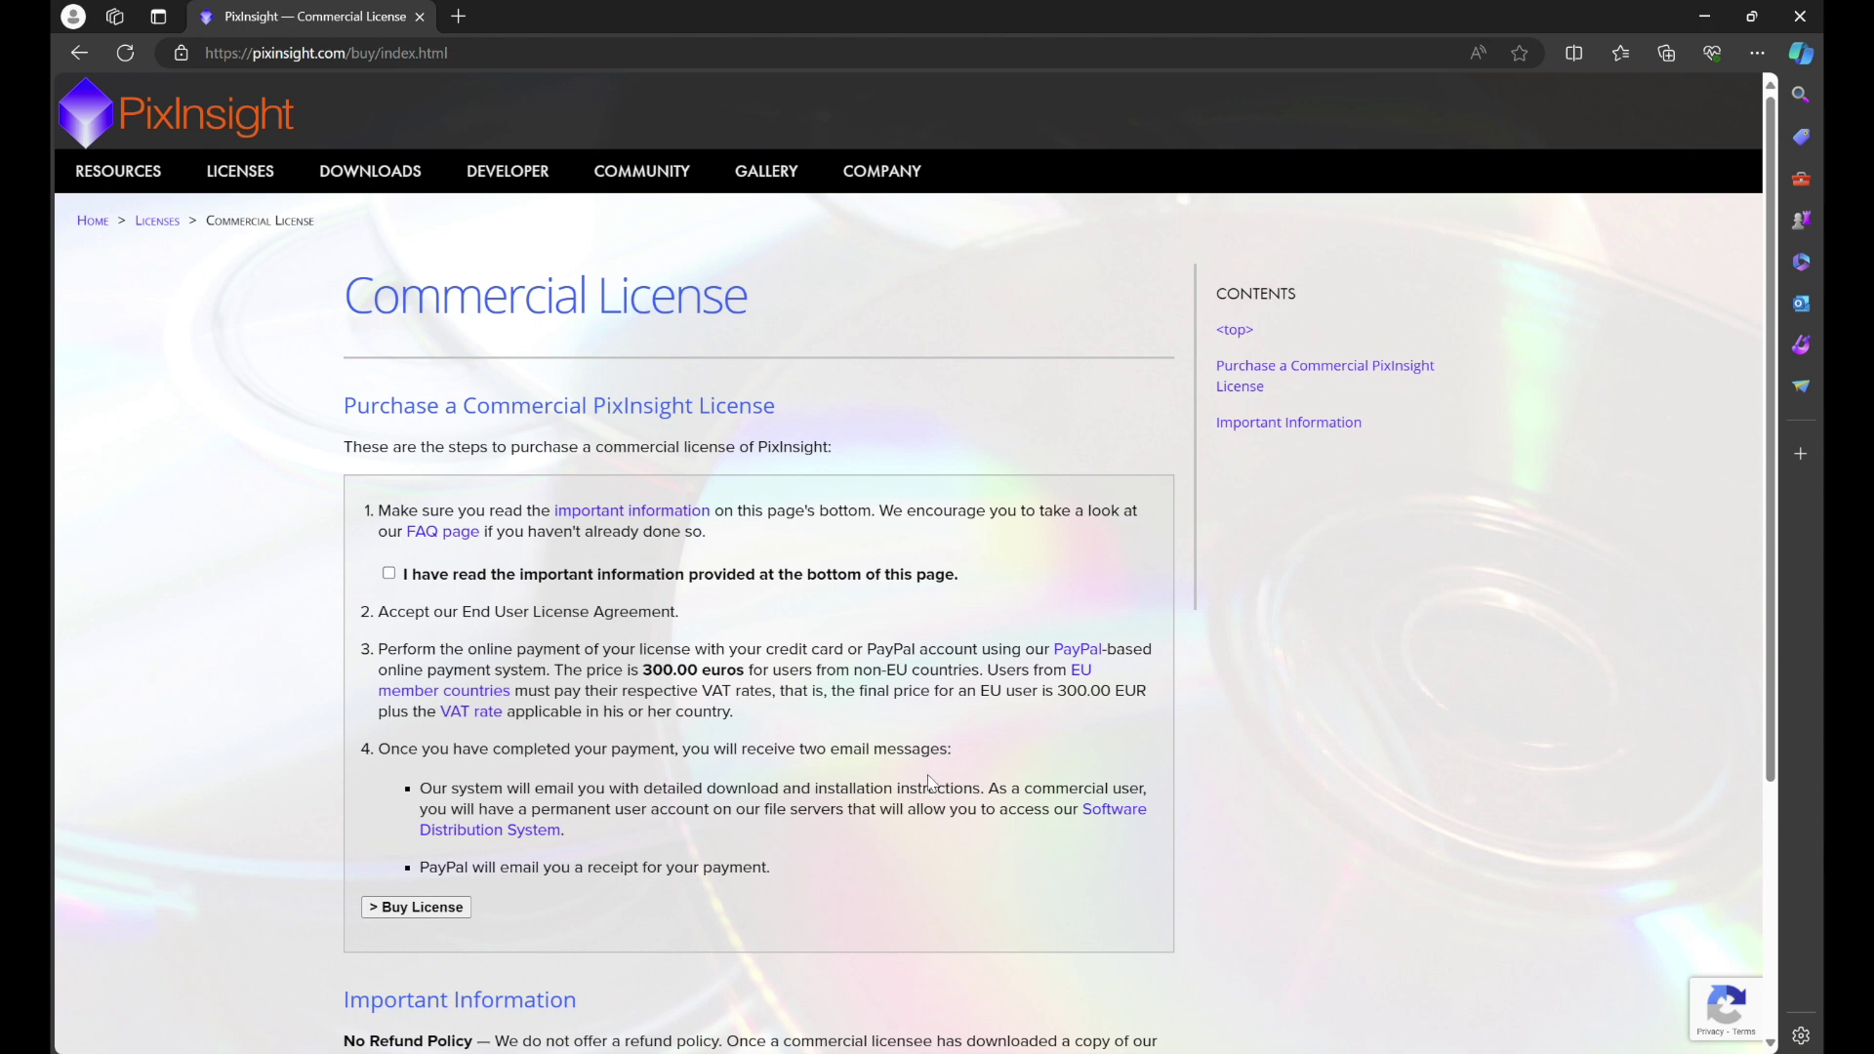
mouse_move(238, 195)
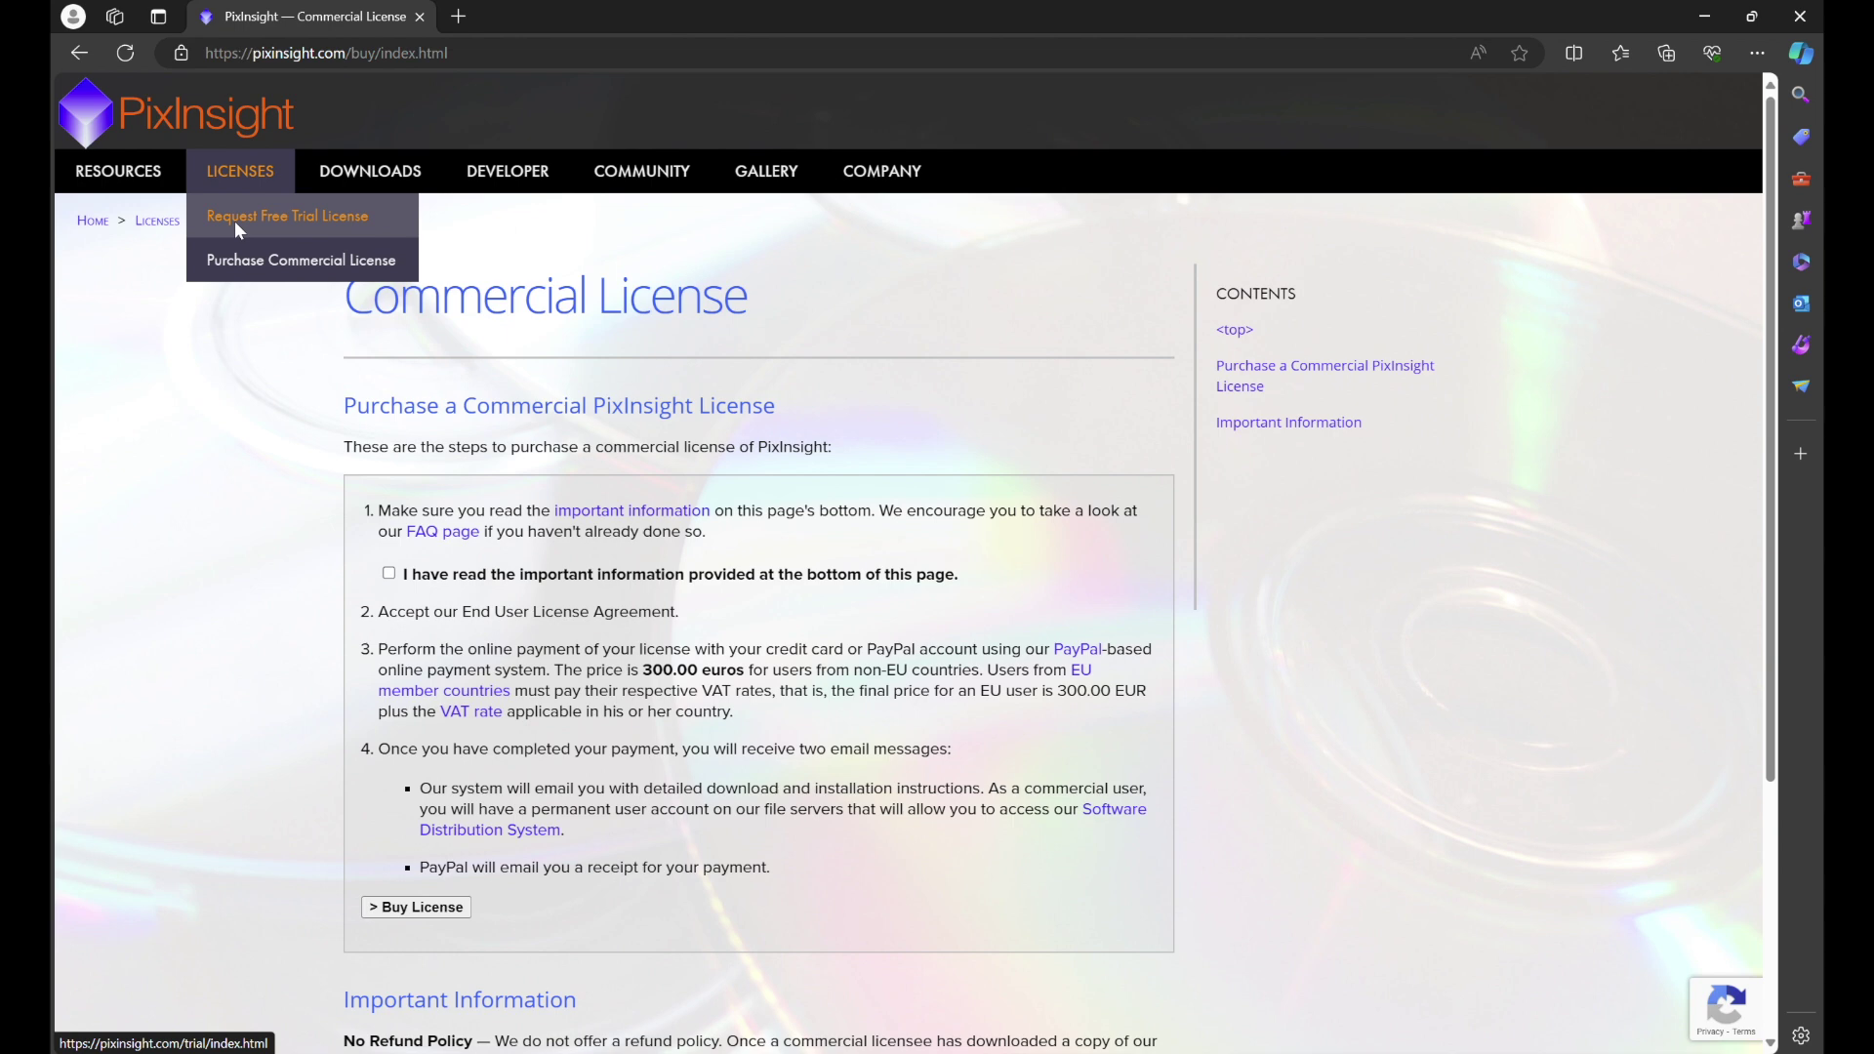
Step: Look over the free trial license request form, then go to Downloads > Software Distribution
click(291, 223)
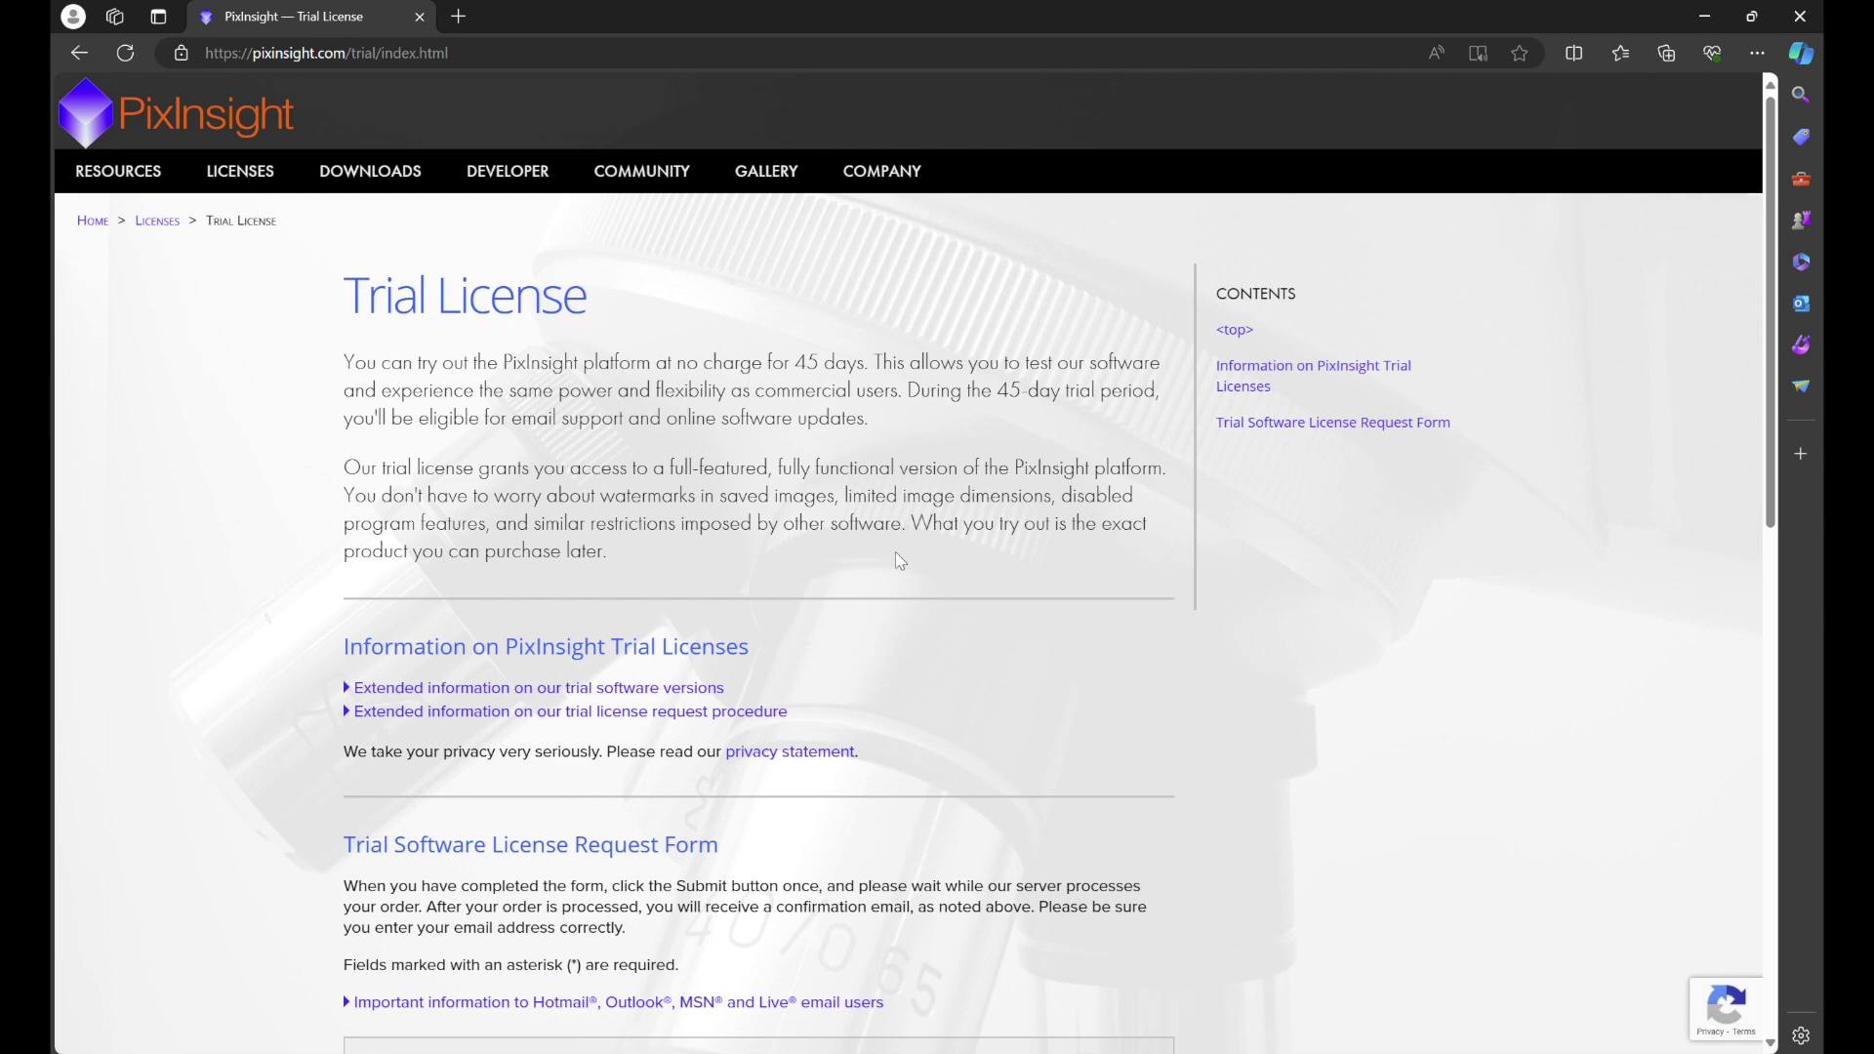
scroll(898, 552, down, 9)
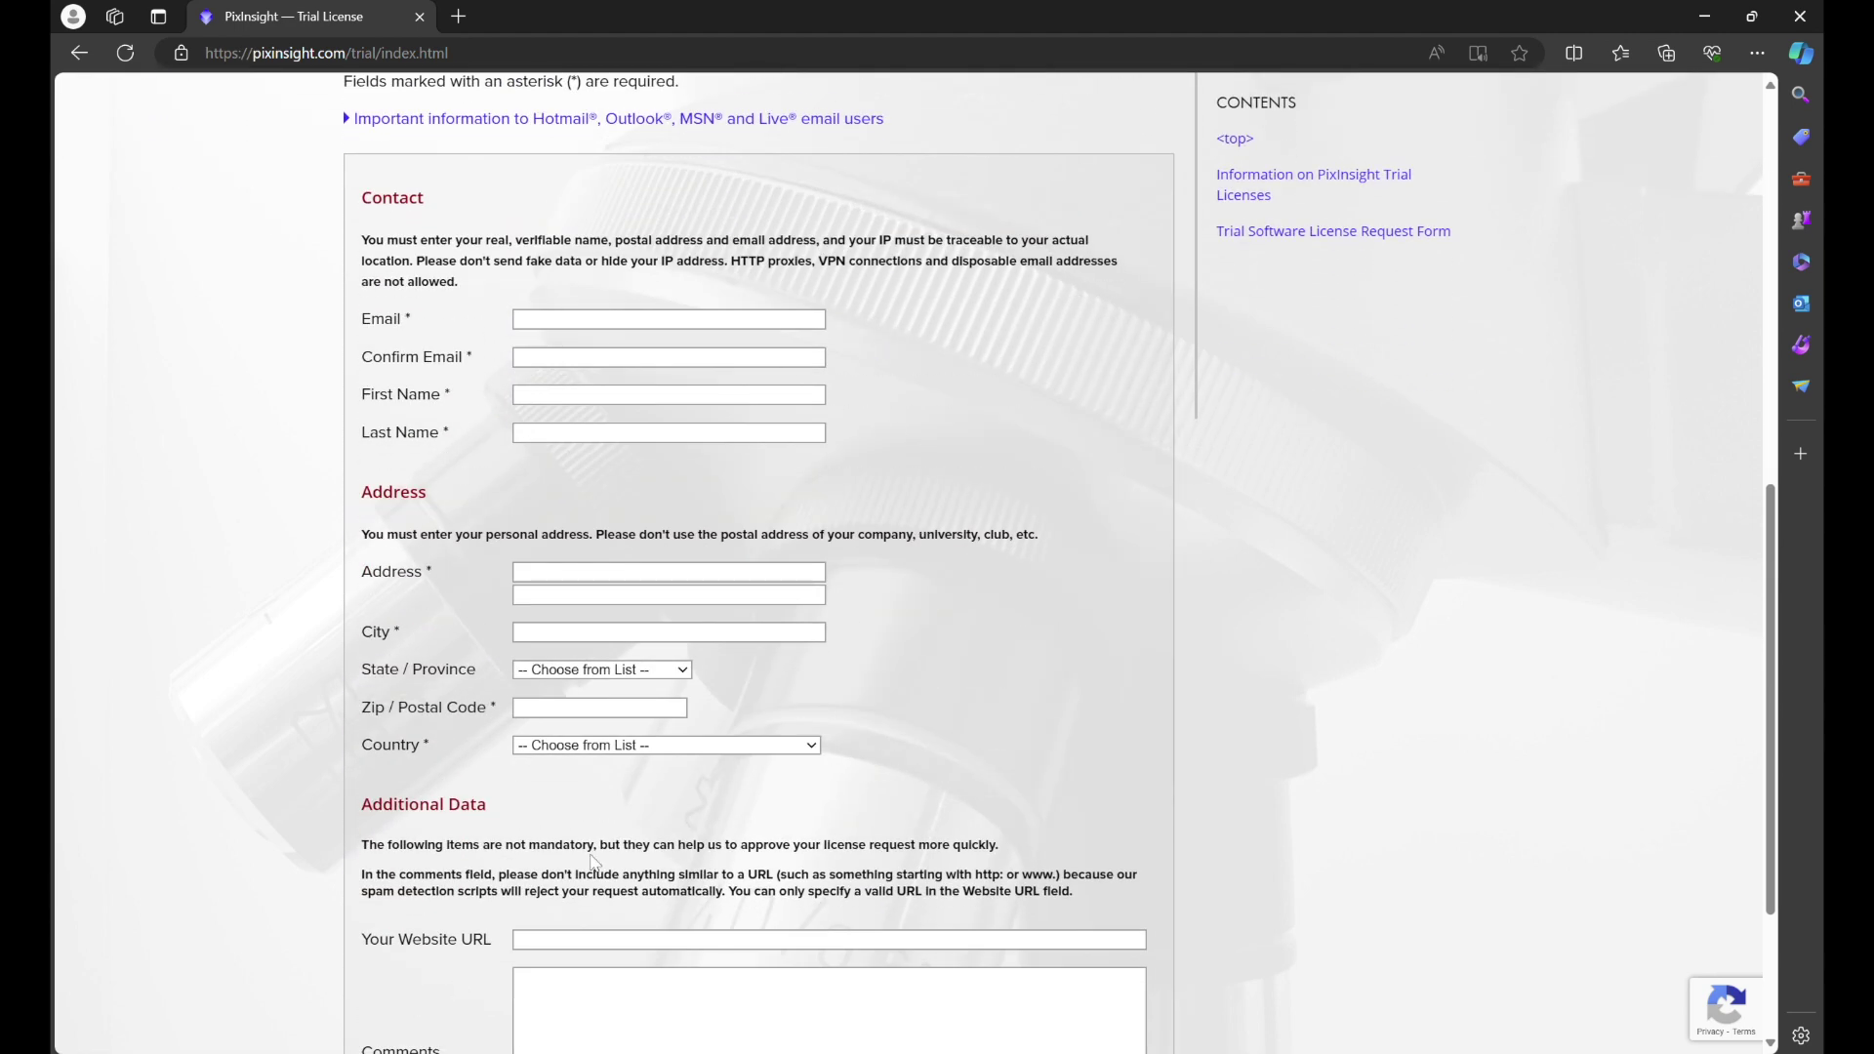
scroll(1075, 677, down, 3)
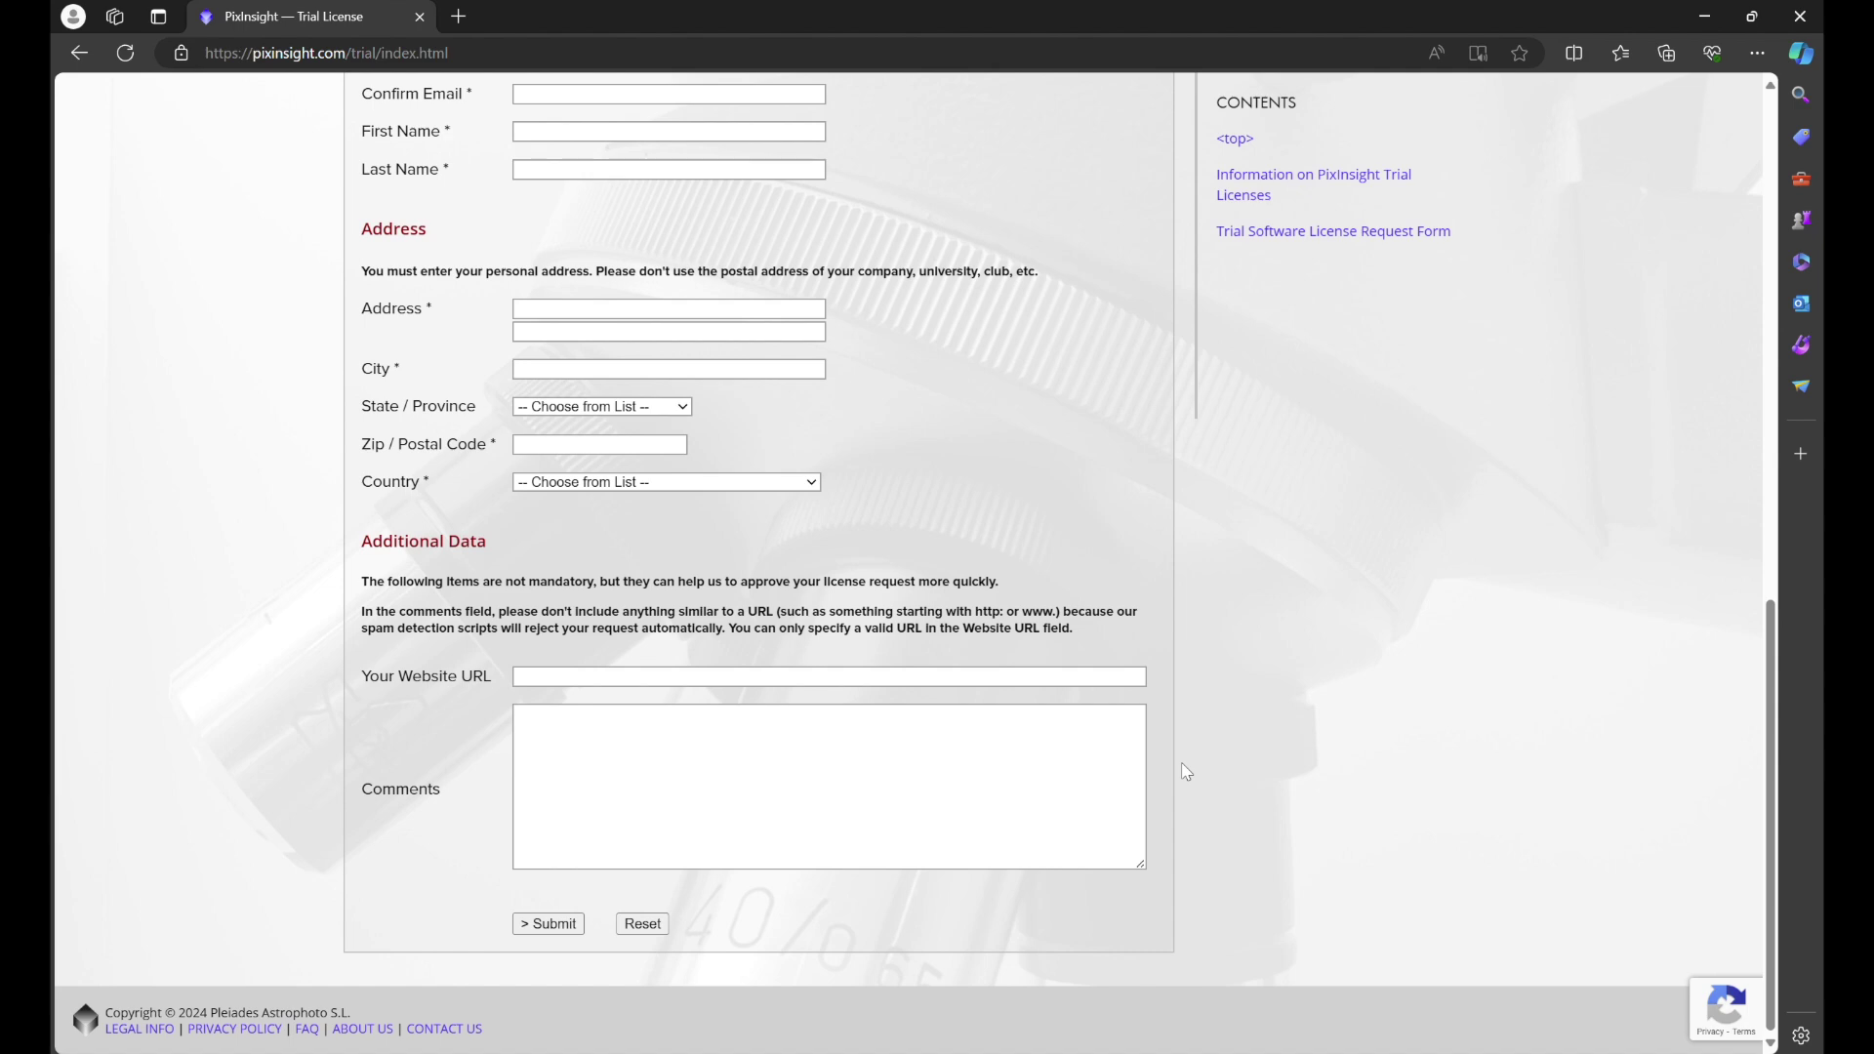
scroll(1042, 492, up, 10)
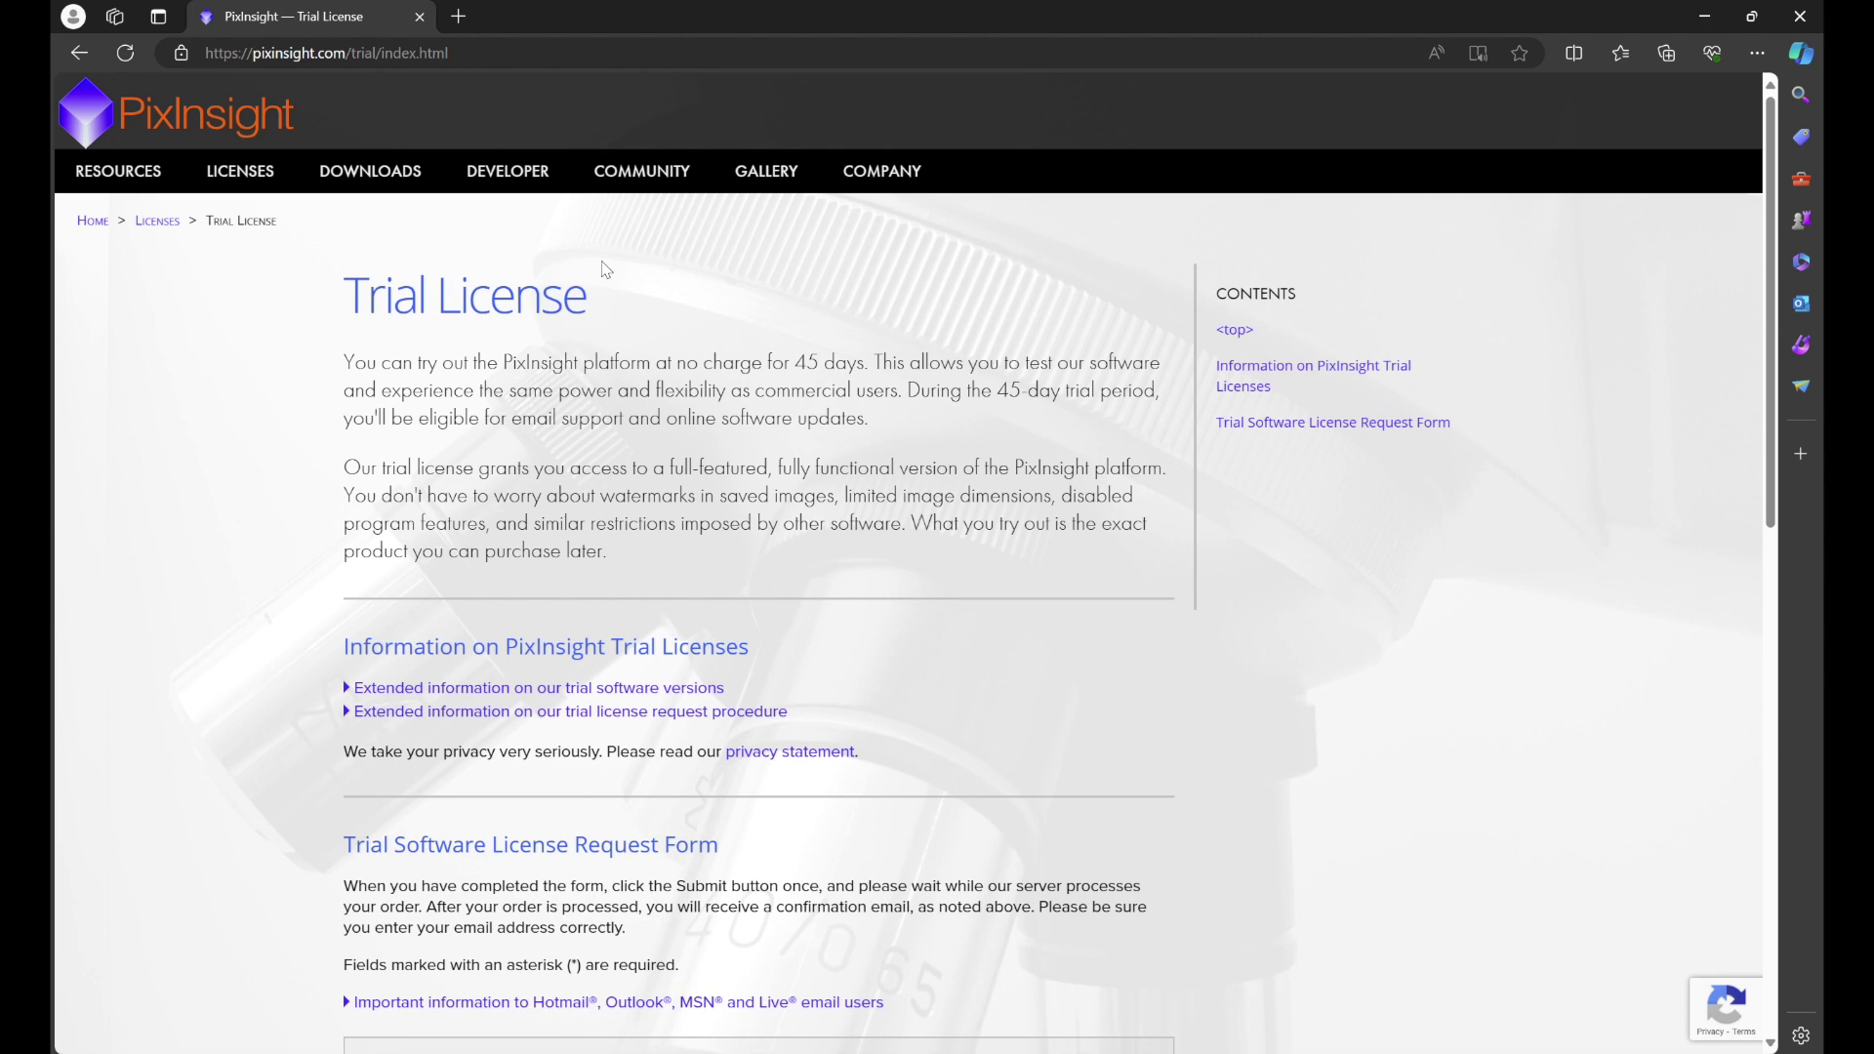
mouse_move(361, 178)
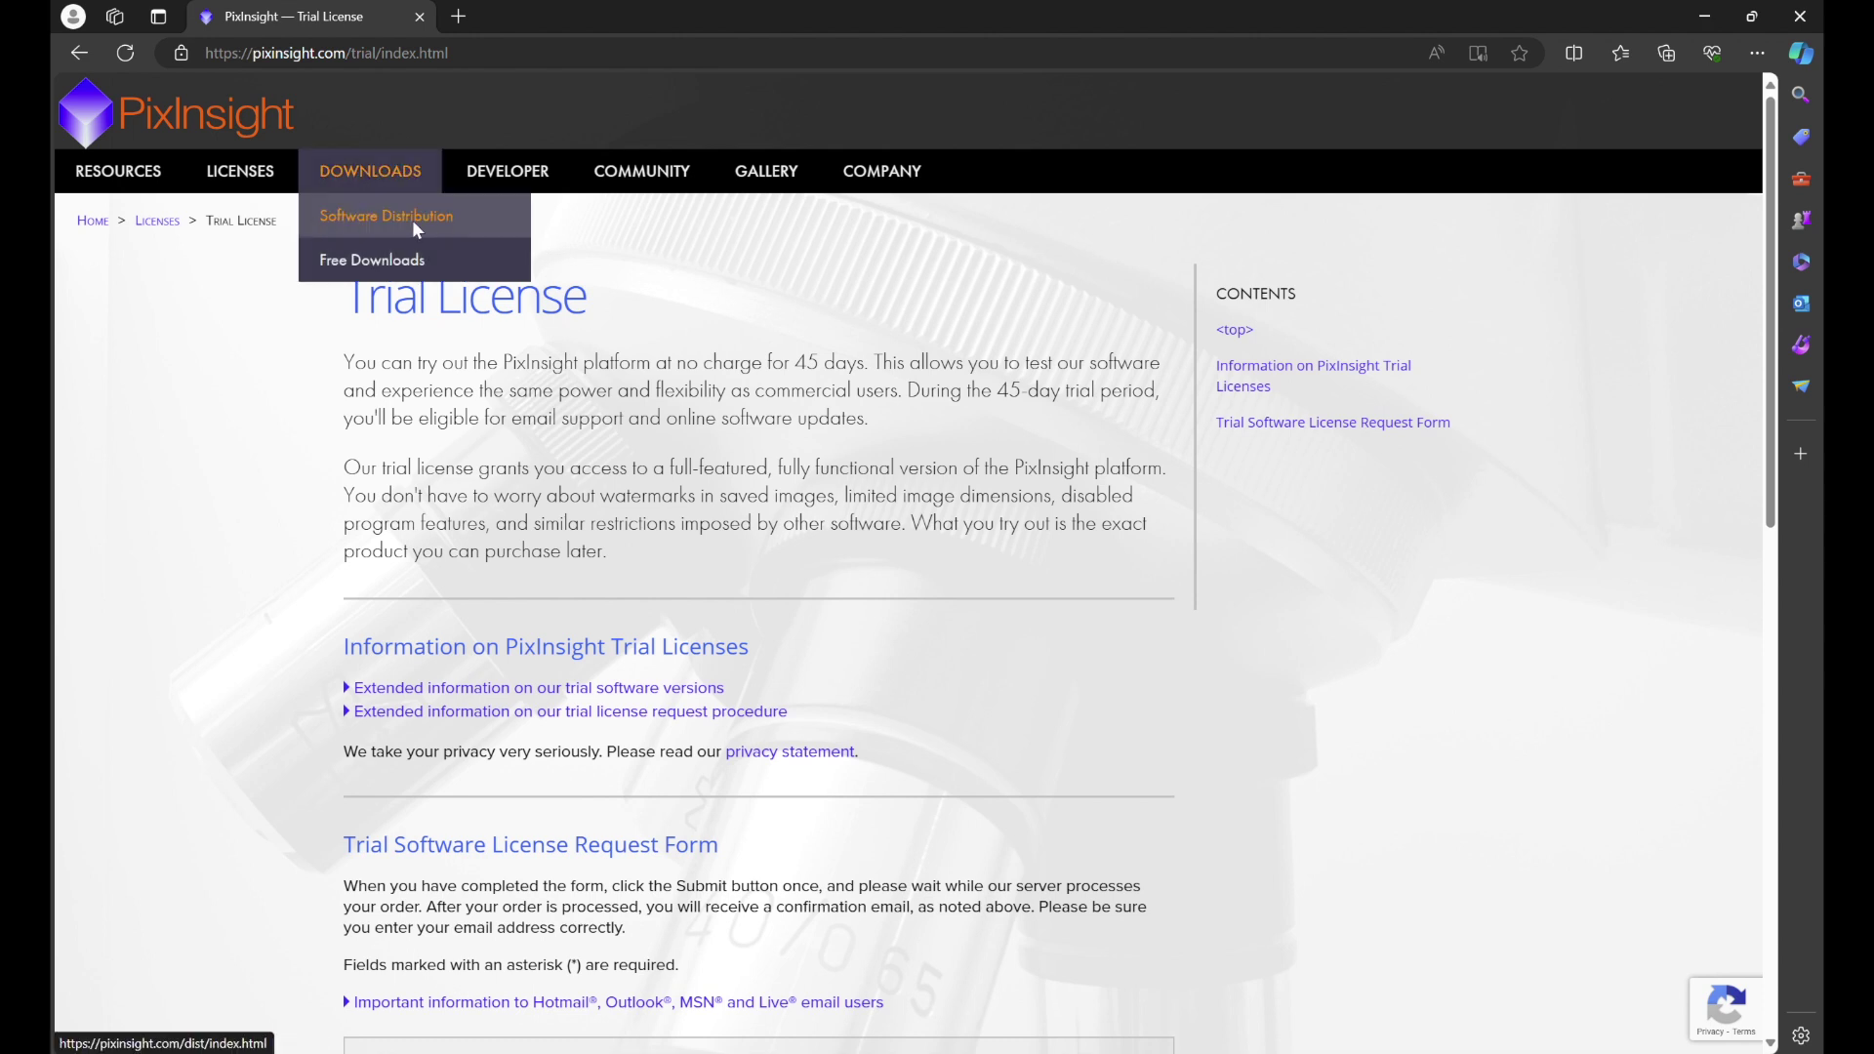
click(382, 218)
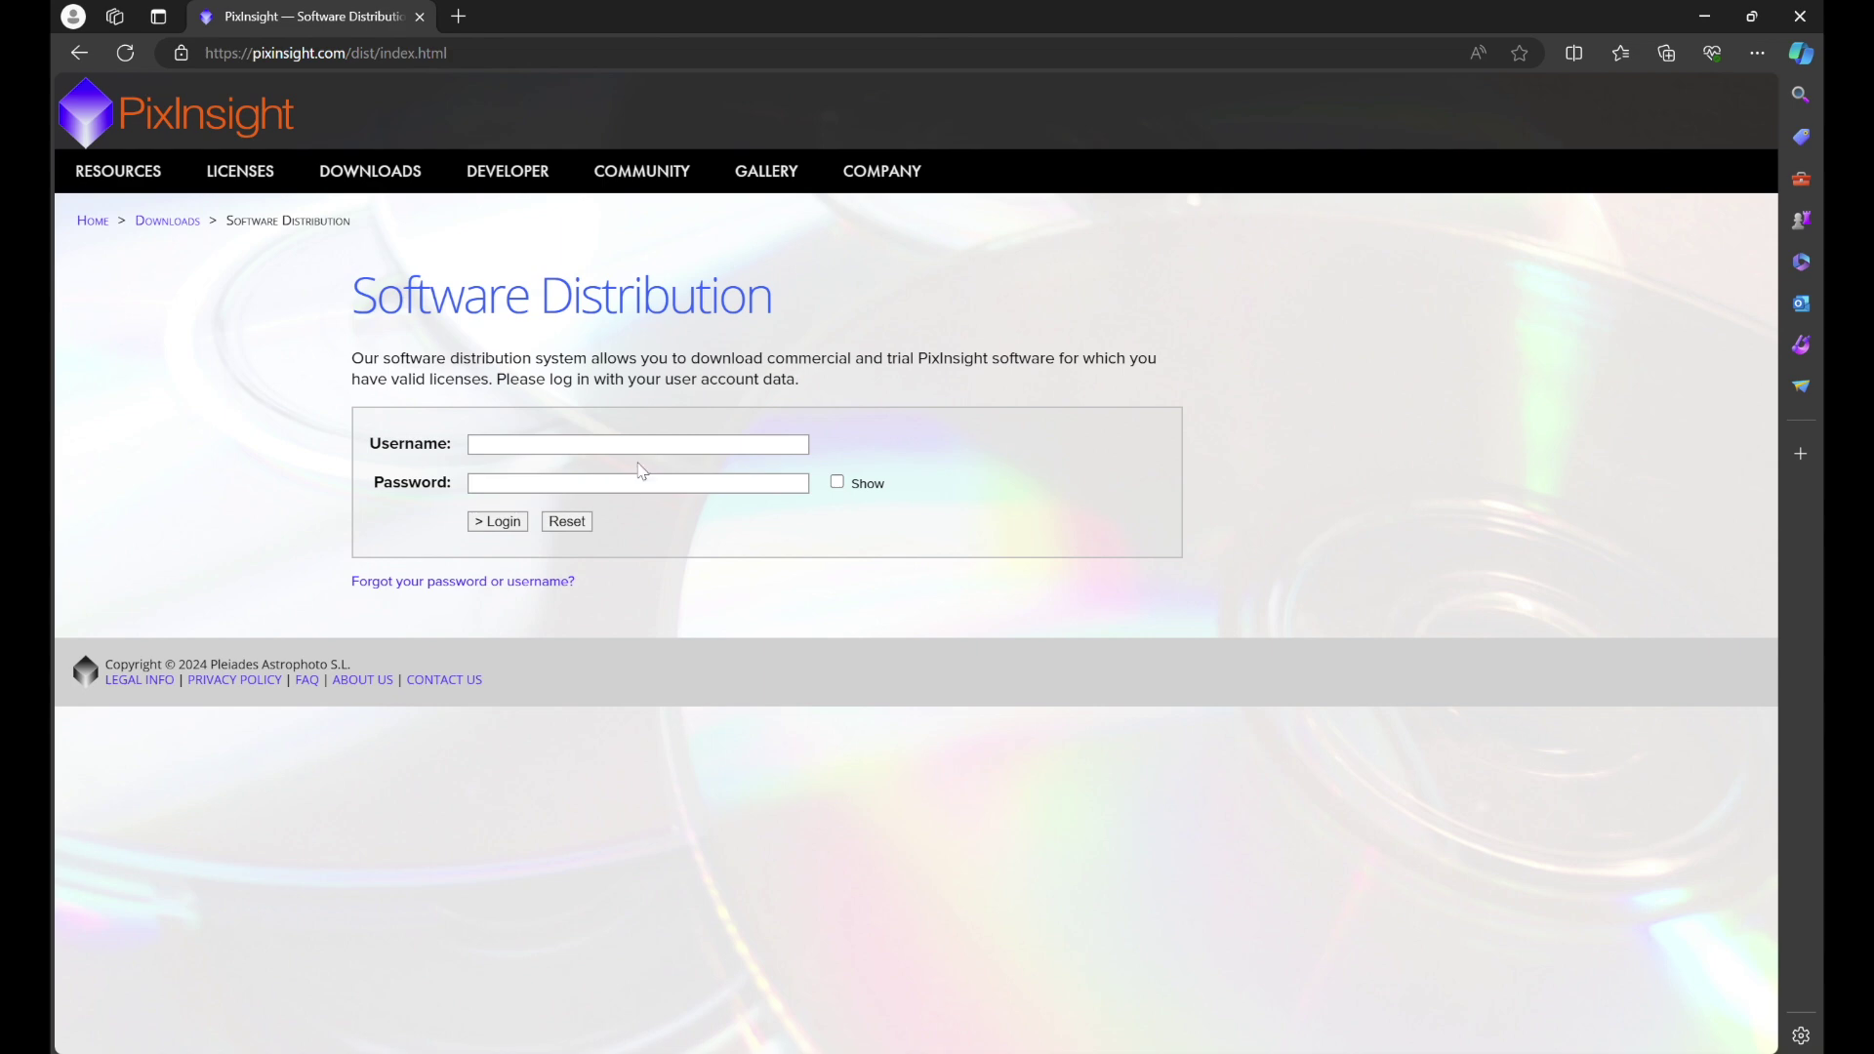
Step: Log in to the Software Distribution System with the saved username and account password
click(639, 445)
click(545, 485)
click(547, 483)
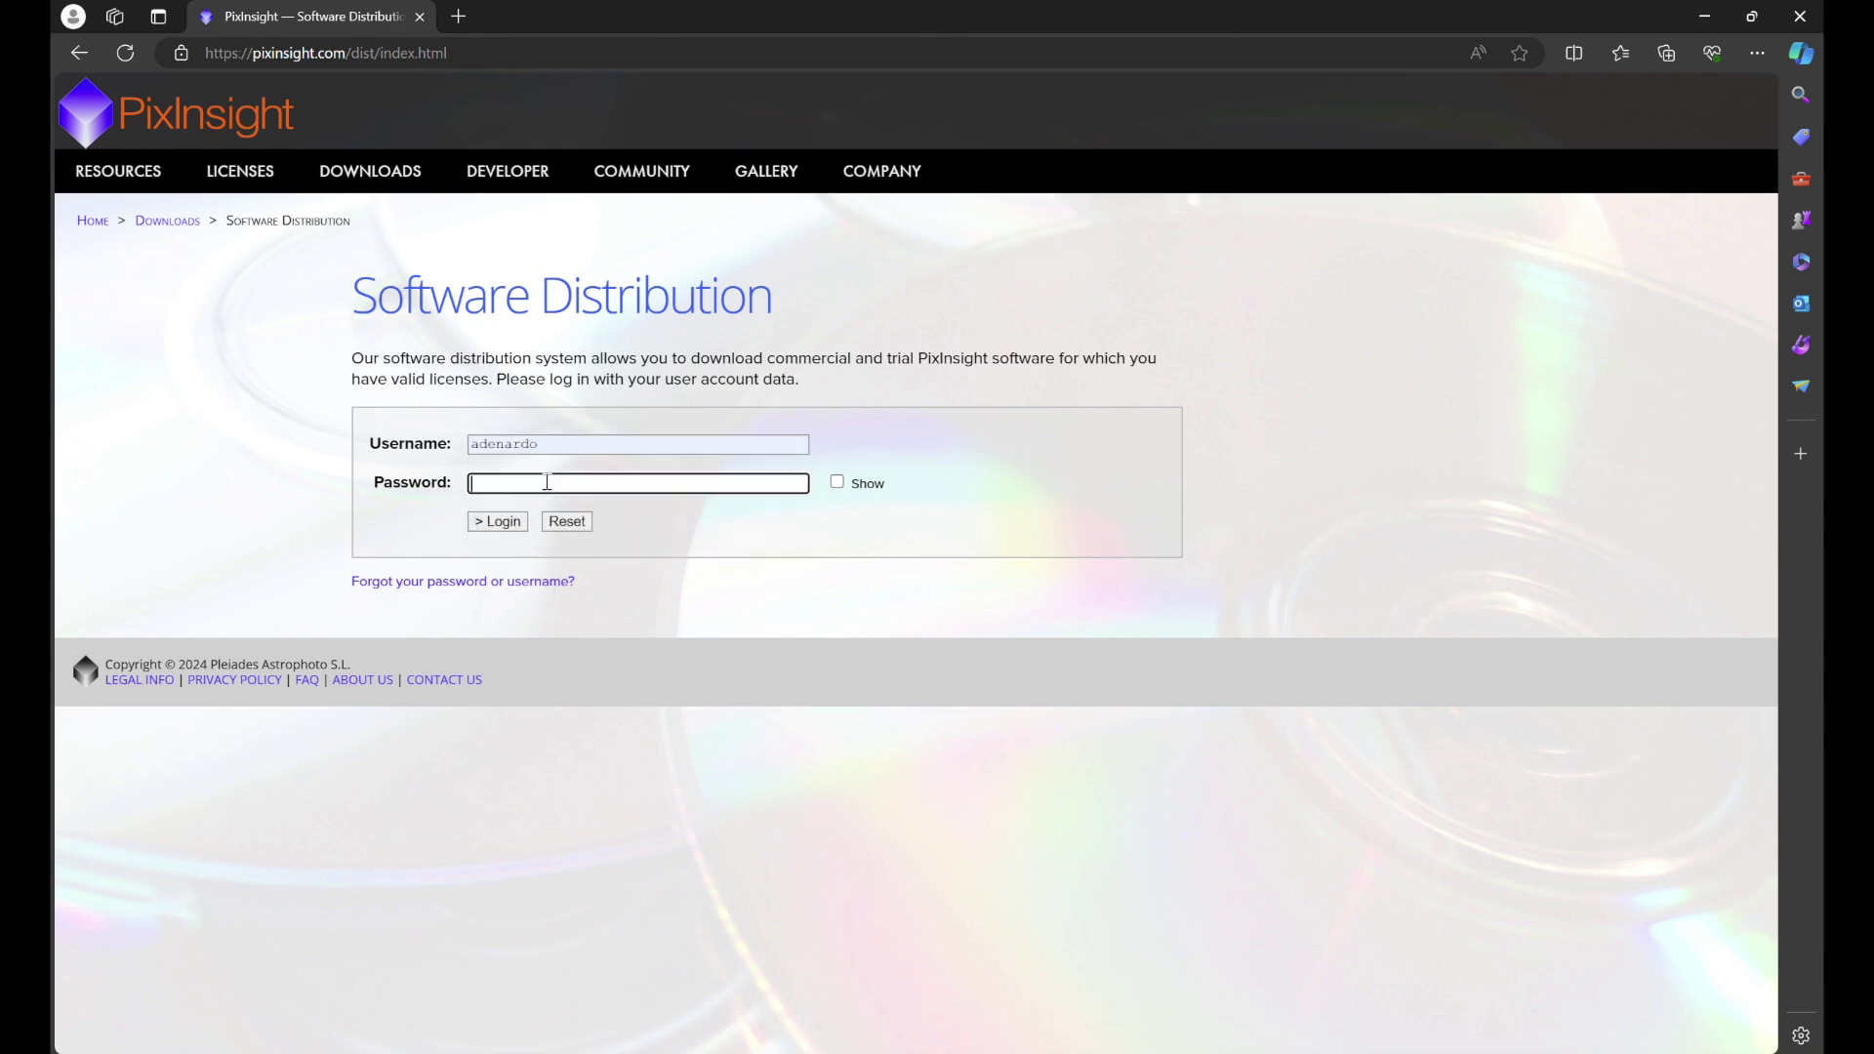
text(••••••••••••••)
key(Return)
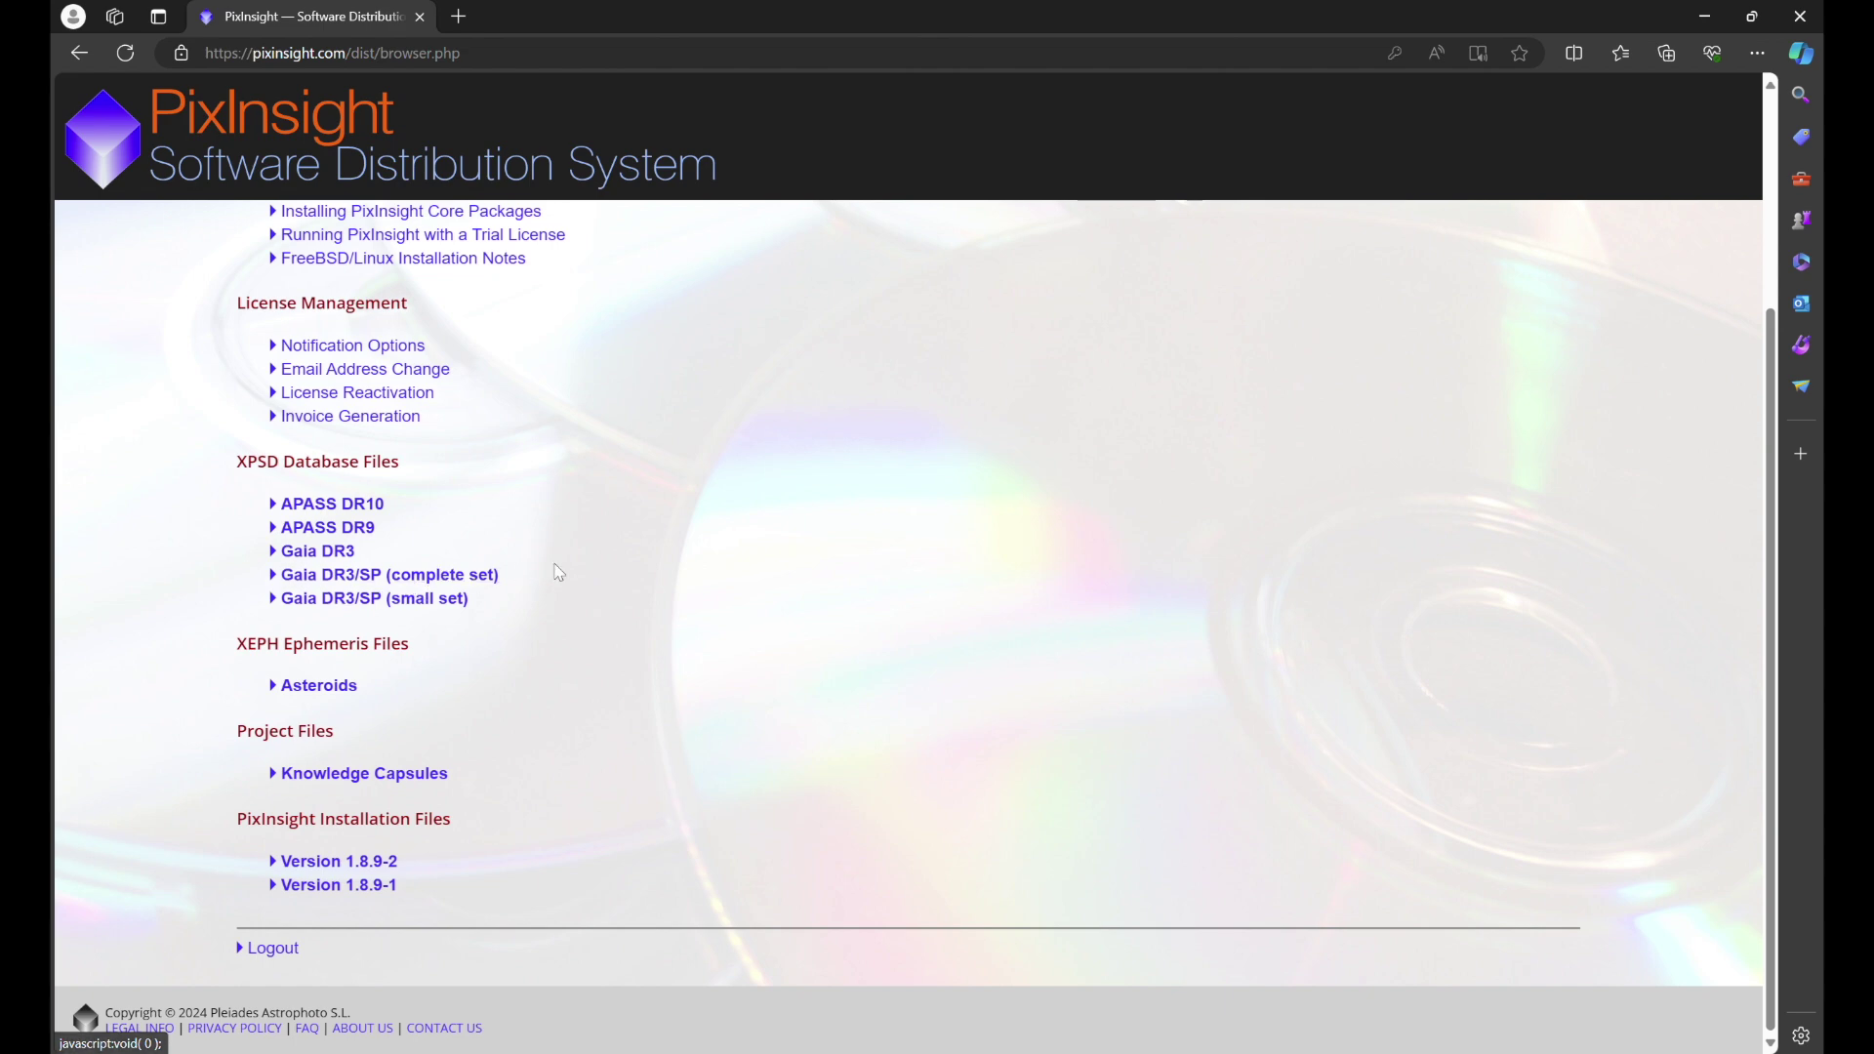
scroll(558, 572, up, 2)
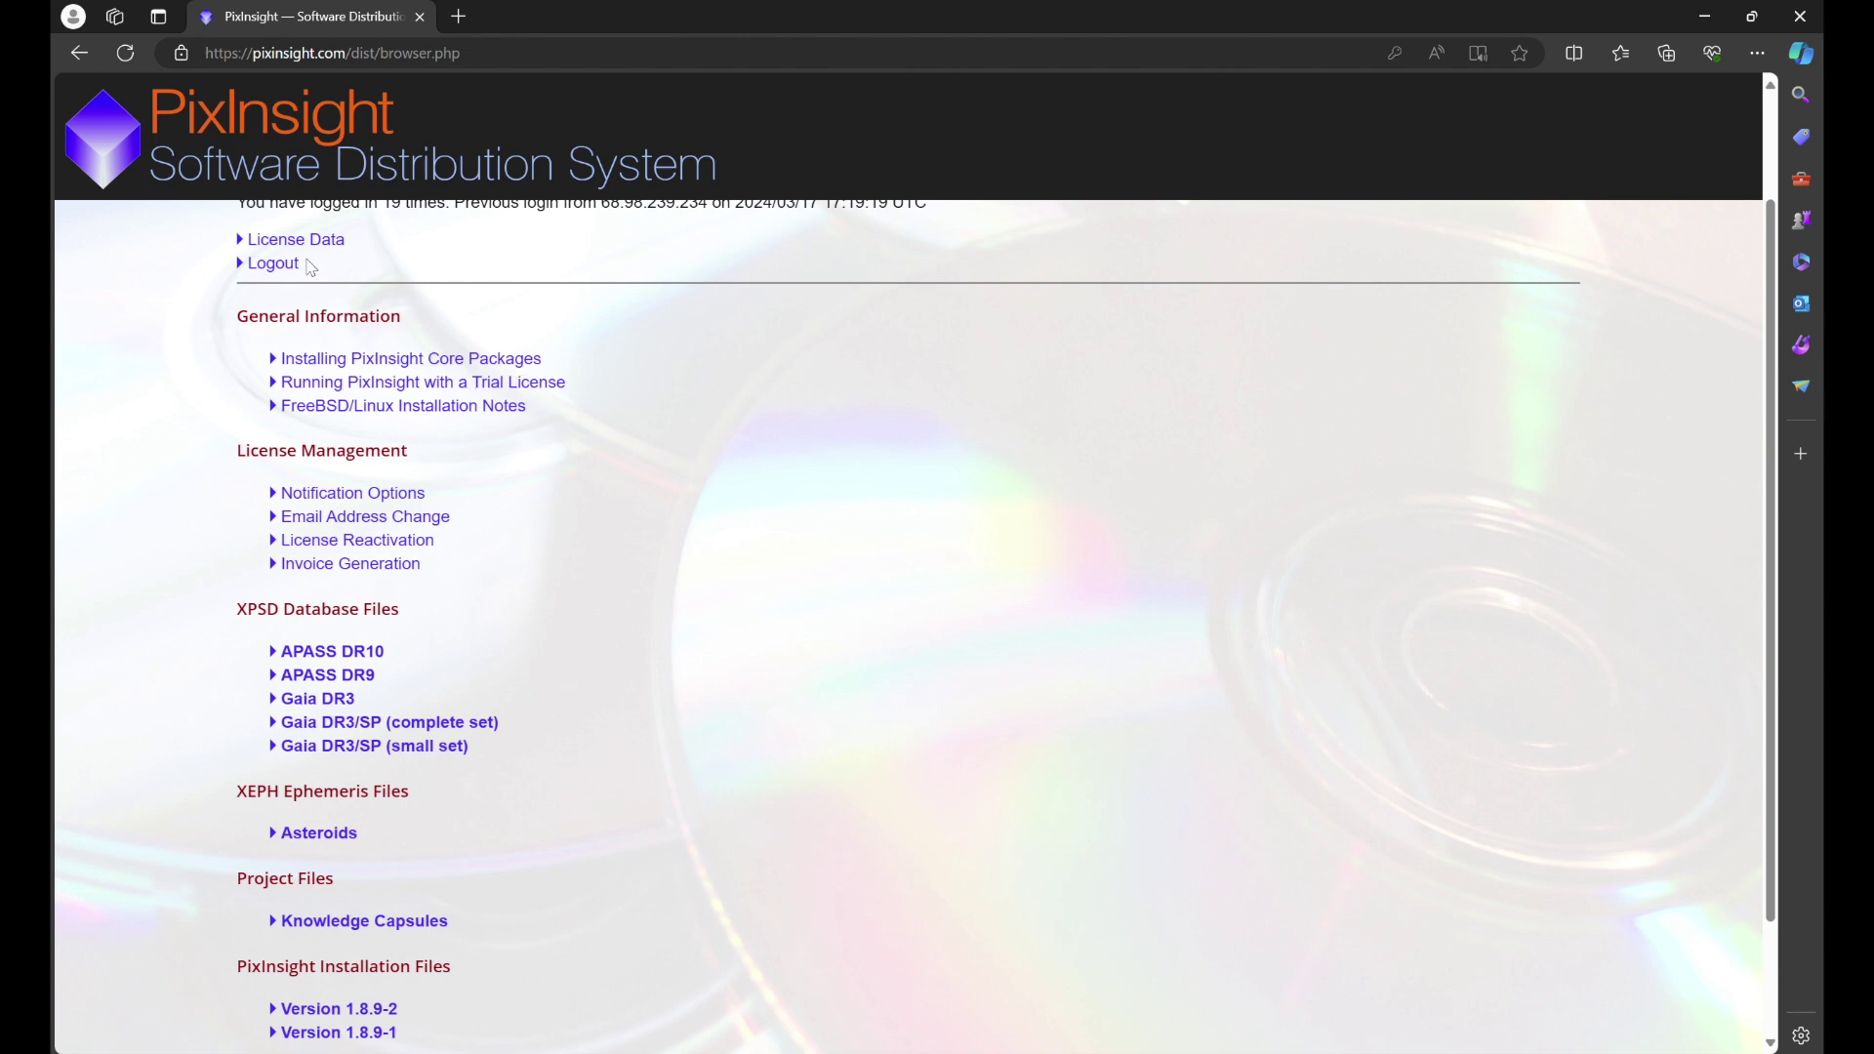
Step: Expand Version 1.8.9-2 to list its Windows, macOS and Linux installers (702.138, 718.441, 583.463 MiB)
scroll(561, 453, down, 2)
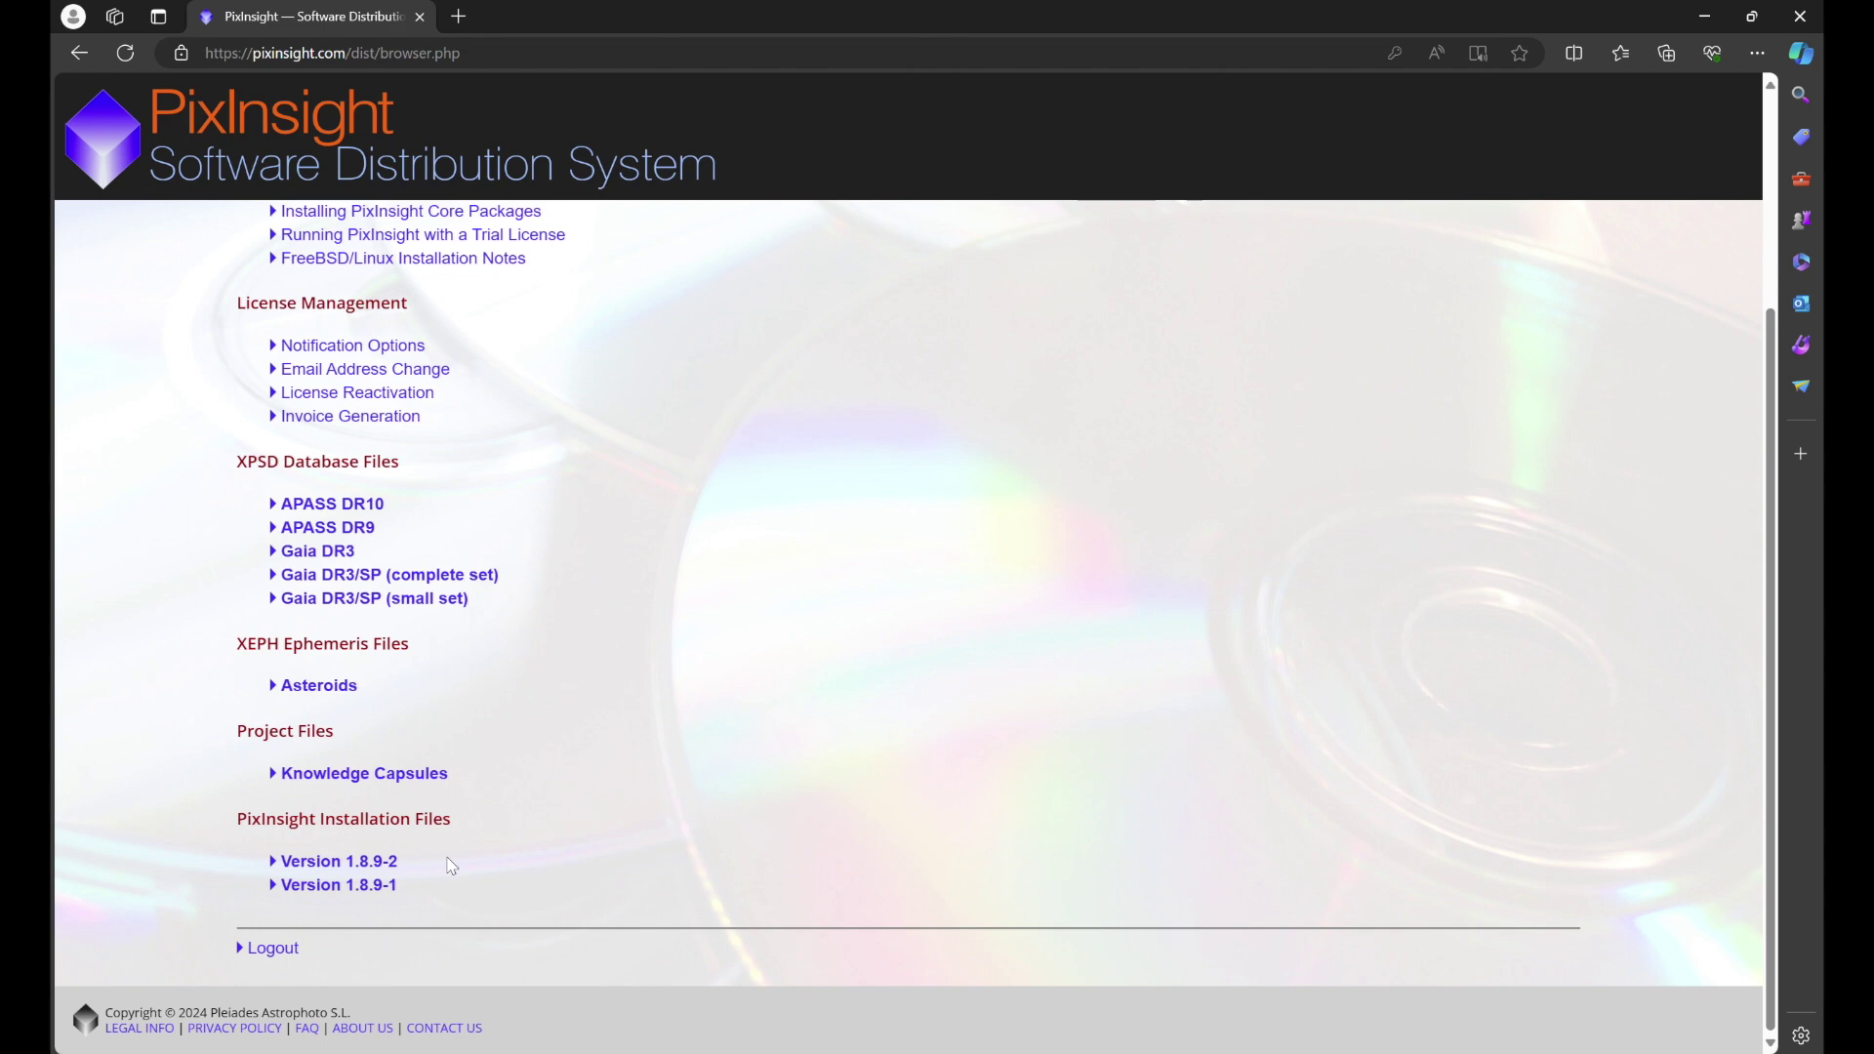
click(318, 861)
scroll(630, 802, down, 3)
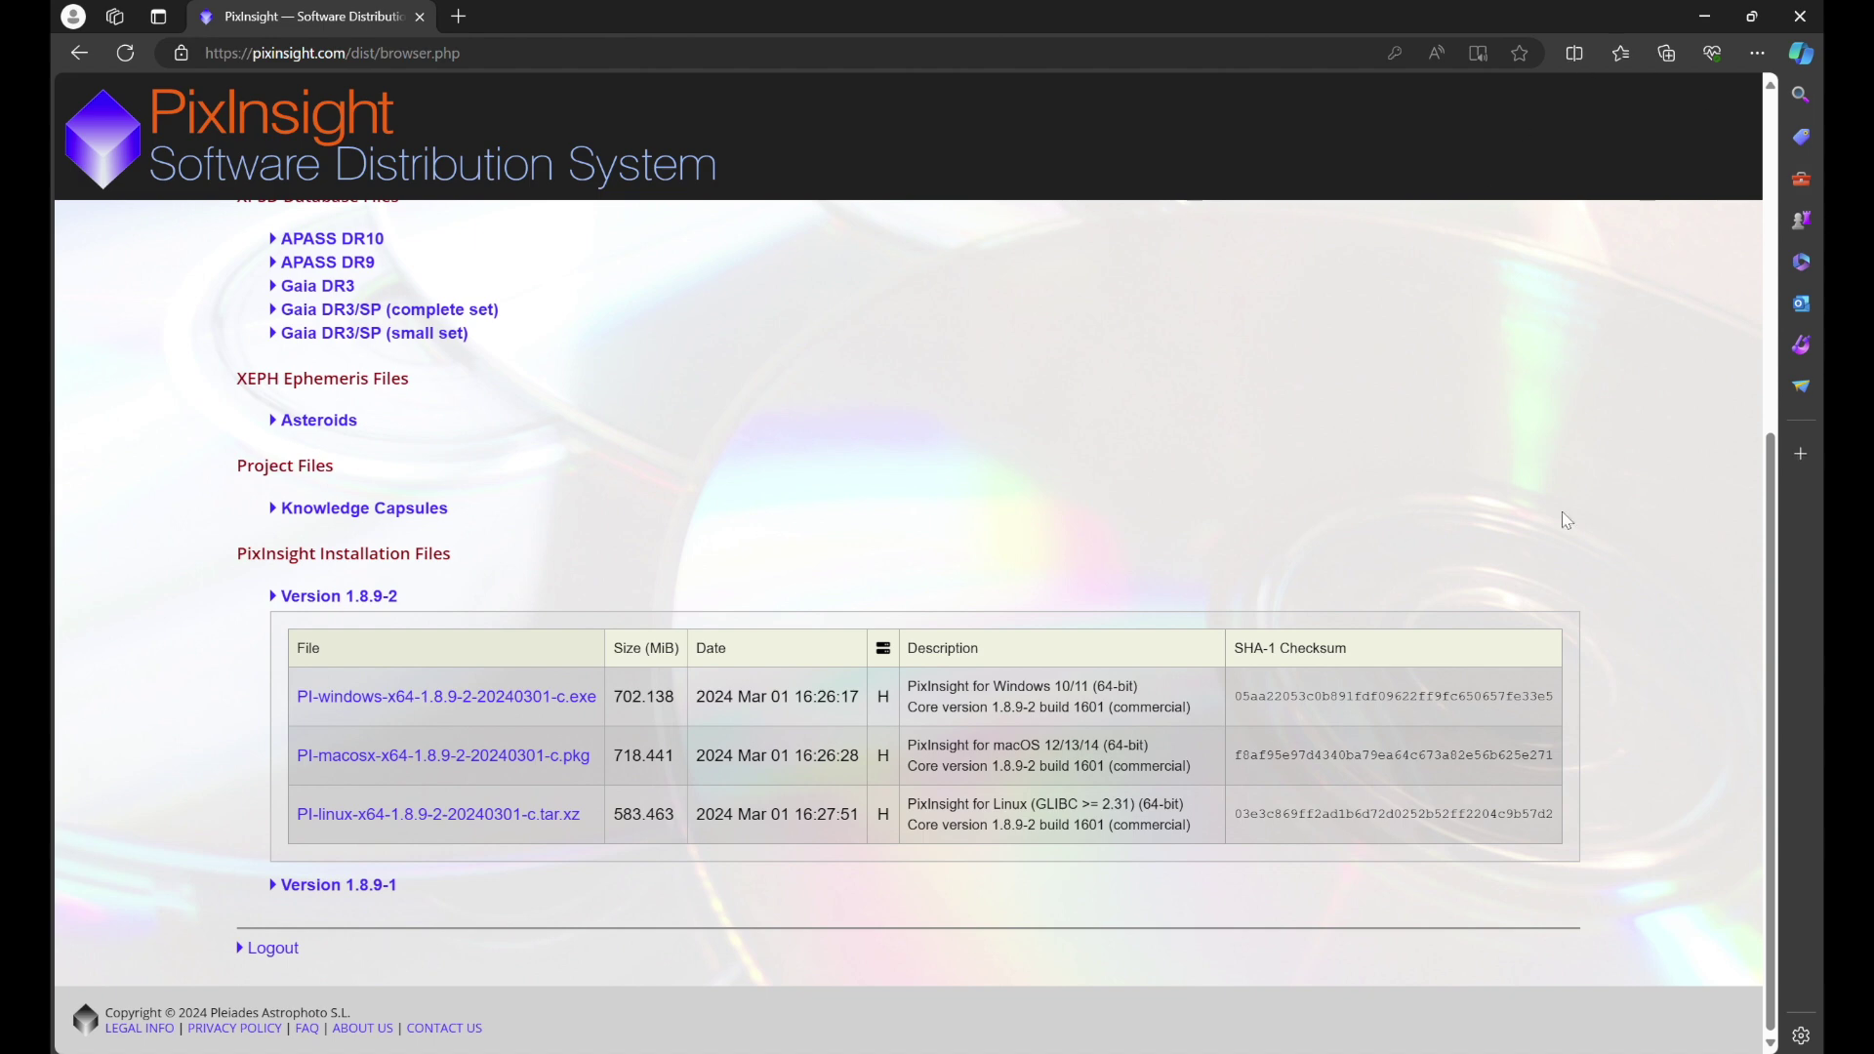
click(1753, 54)
click(1620, 301)
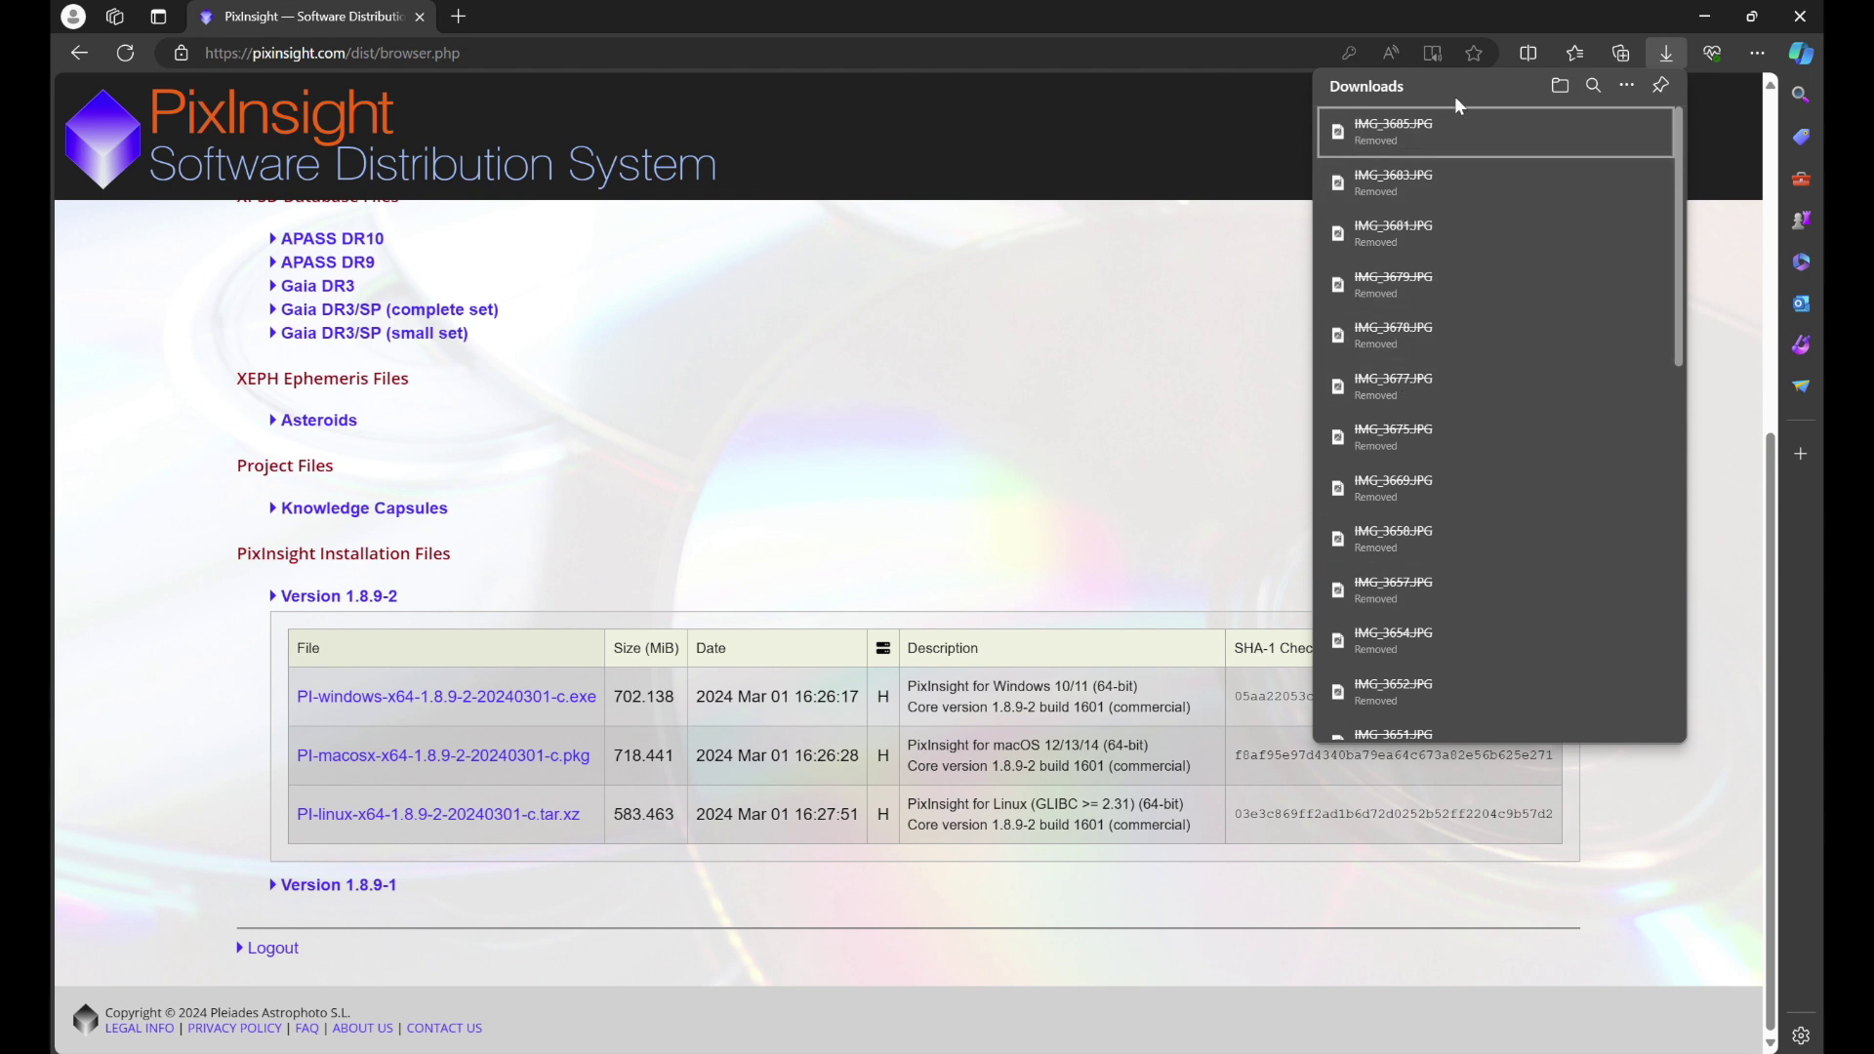
click(1229, 358)
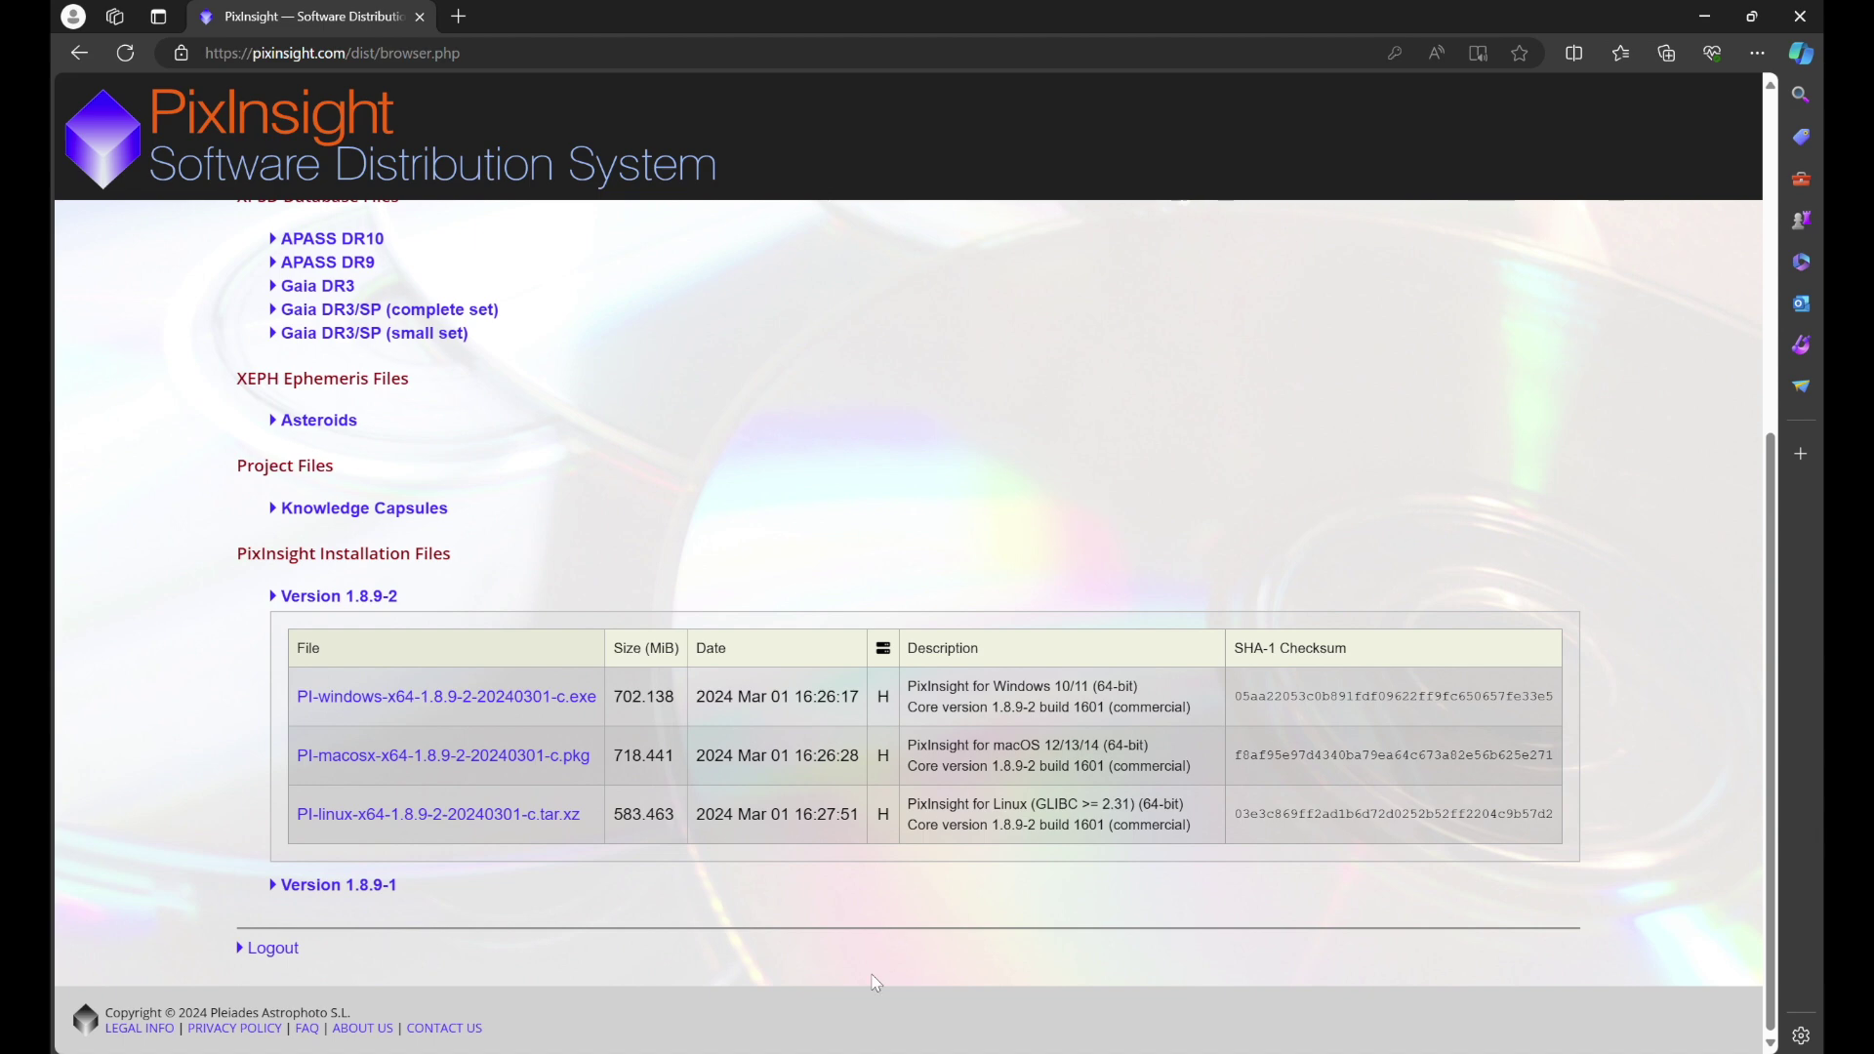
key(super)
Step: Minimize Edge and launch PixInsight from its desktop icon
text(pix)
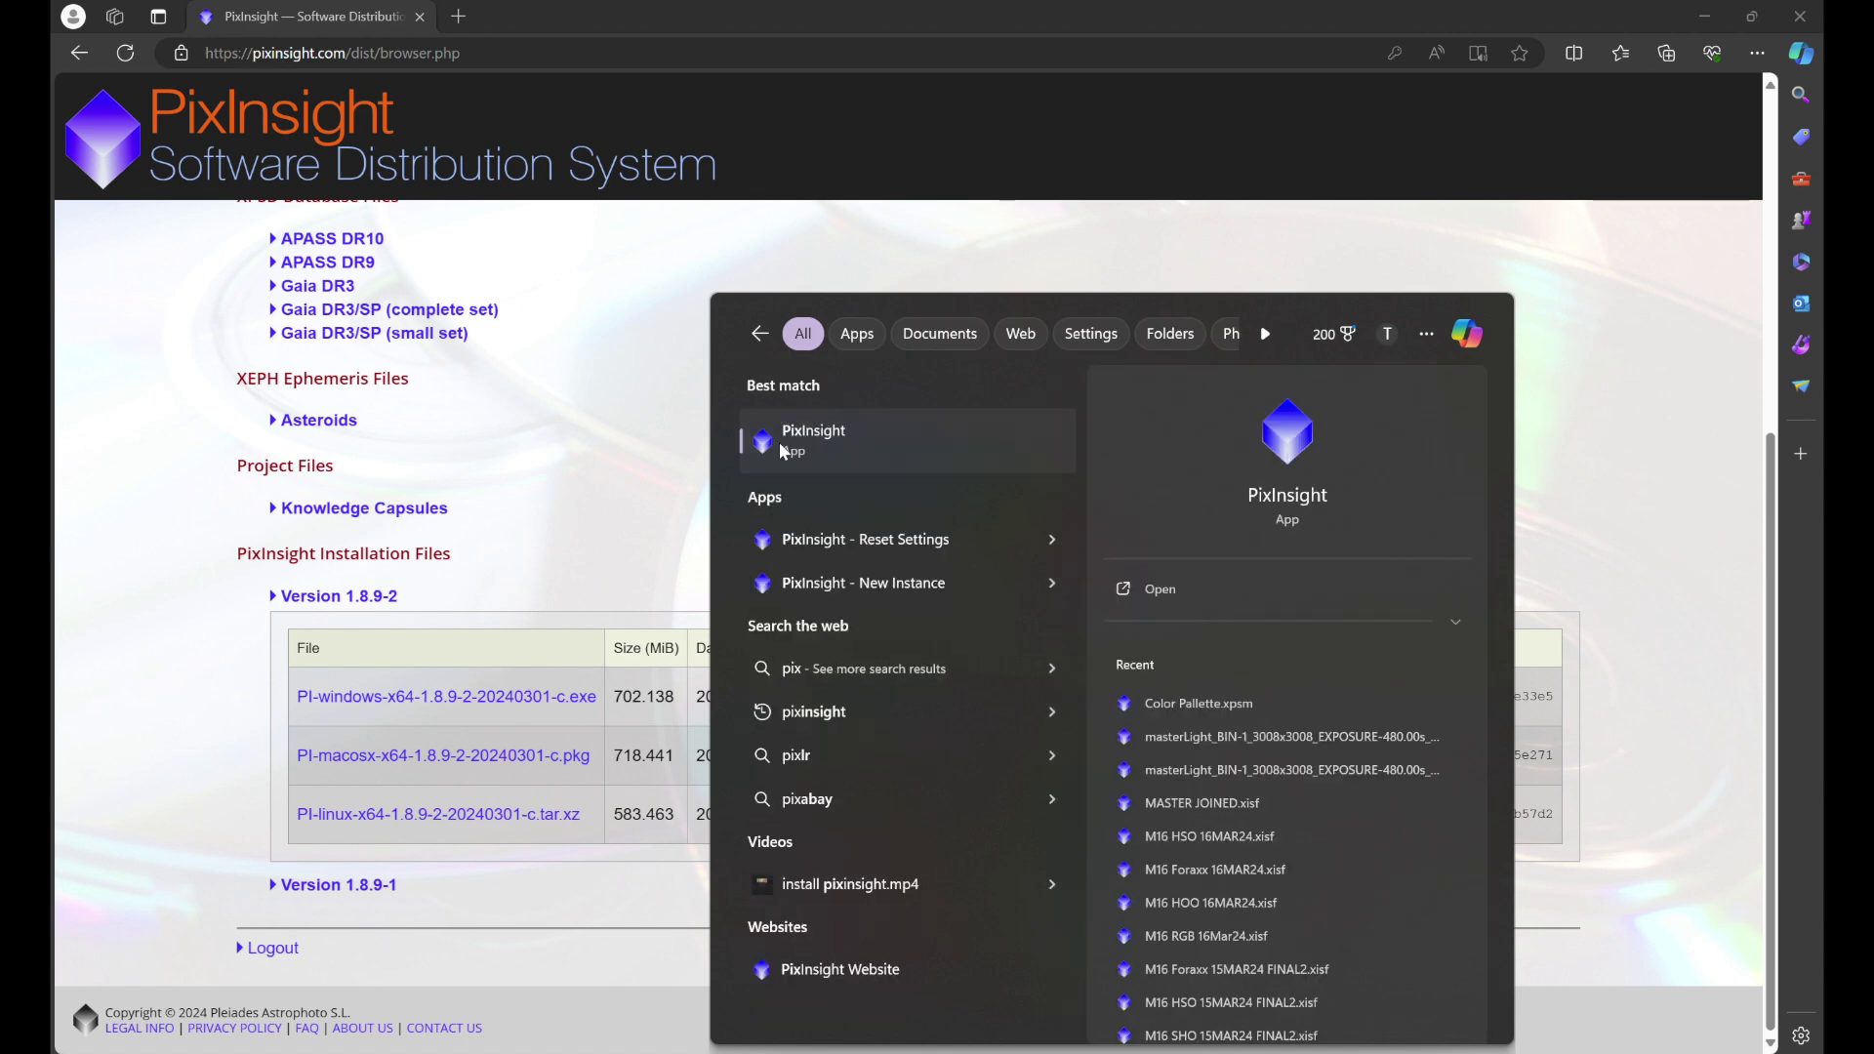
click(1714, 127)
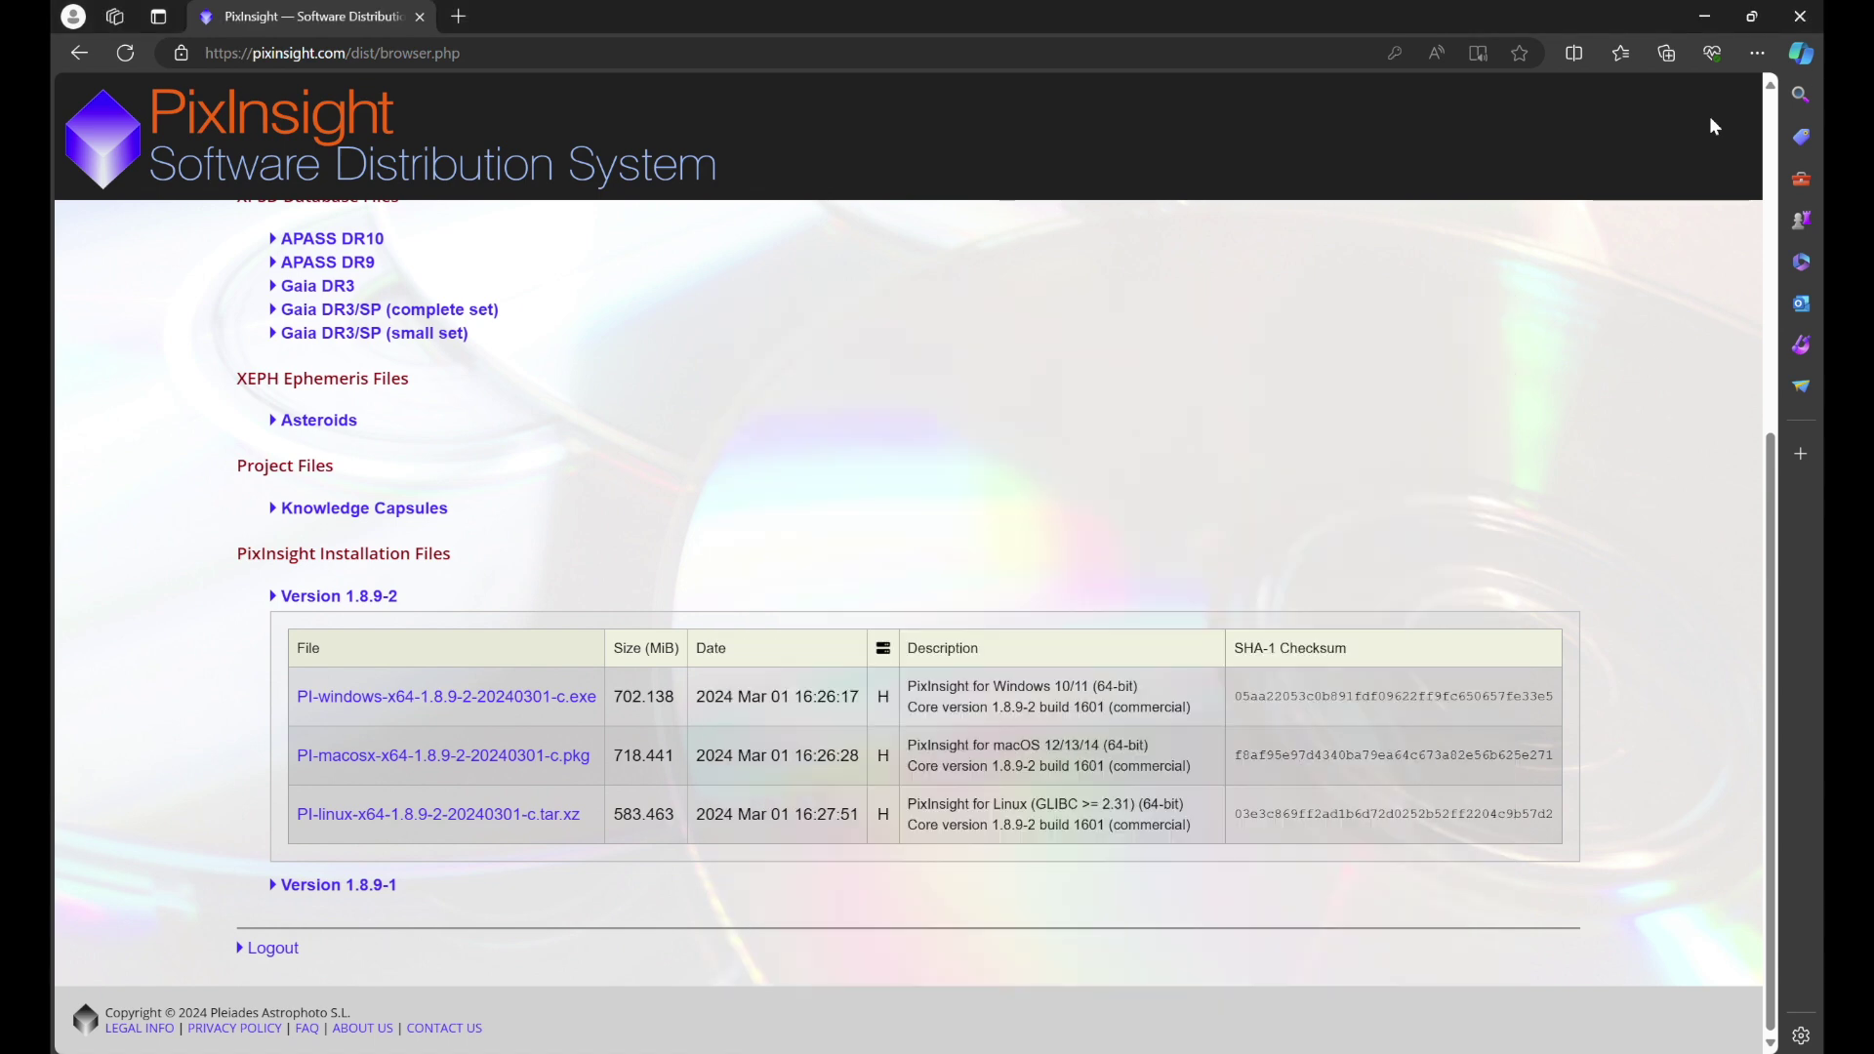
click(1714, 27)
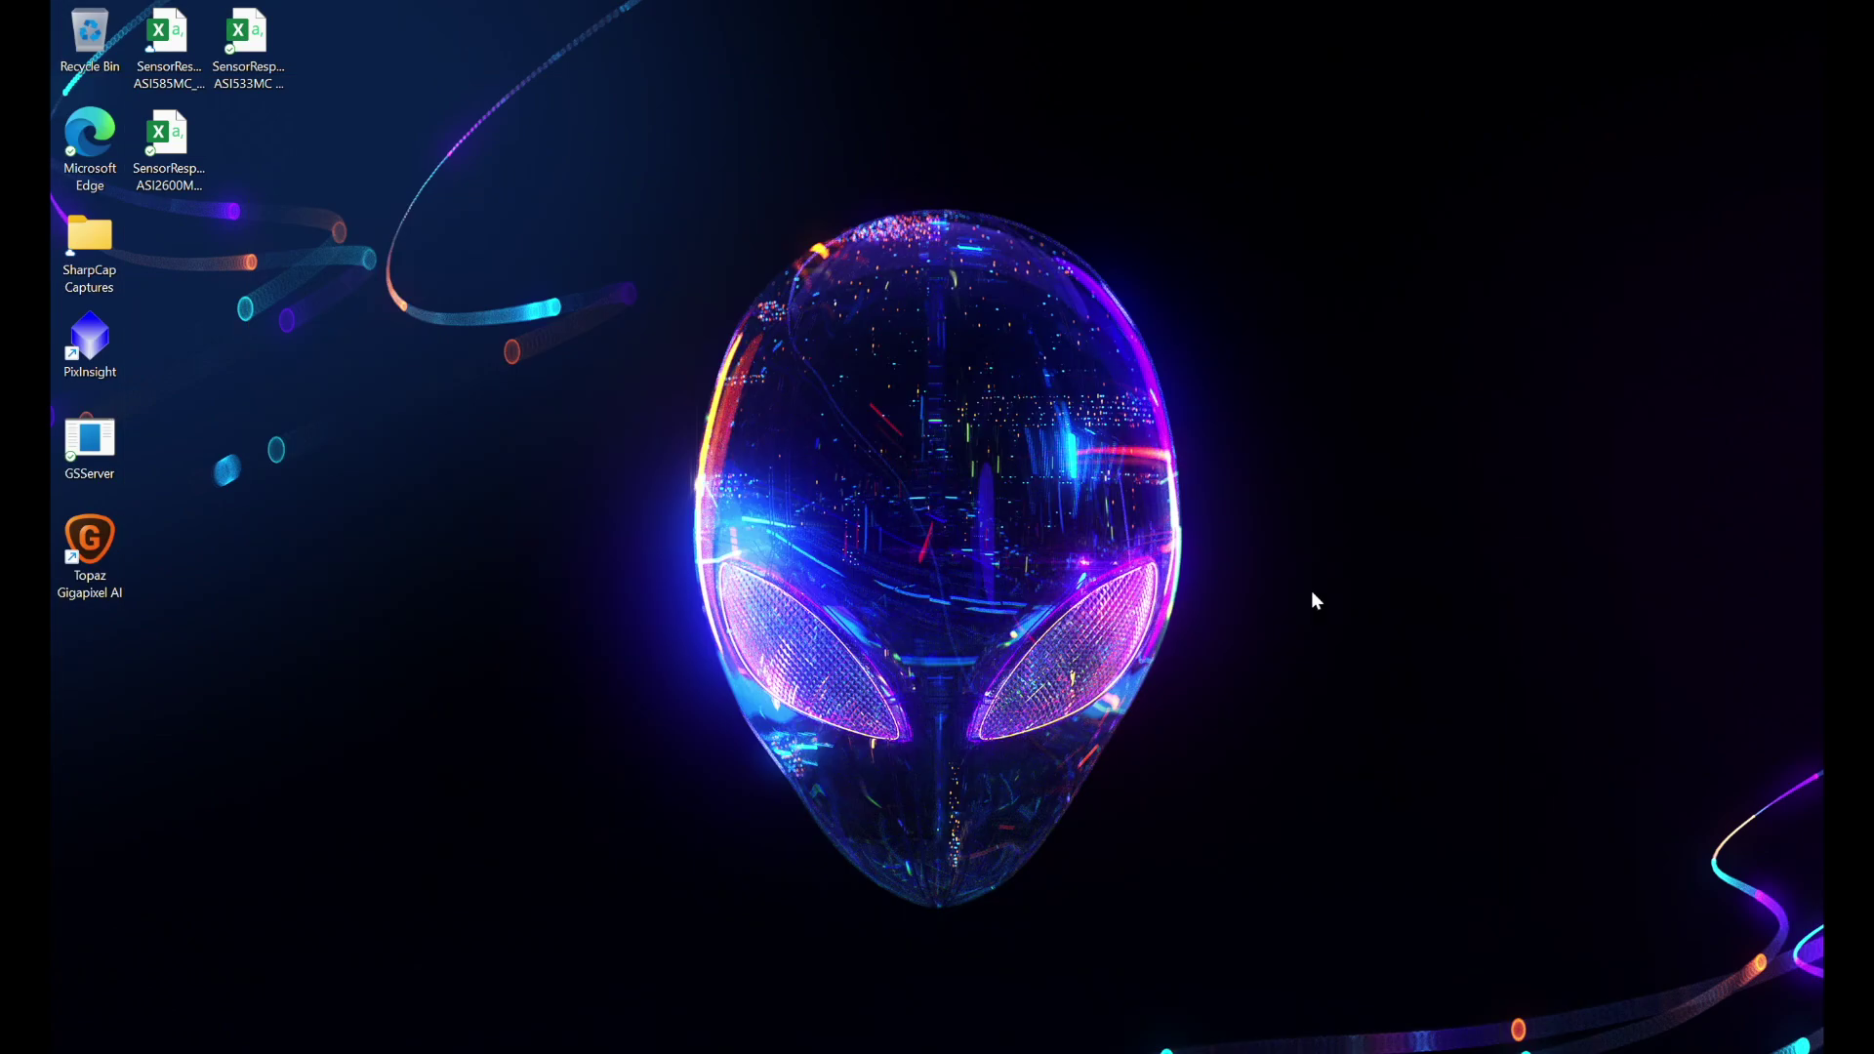
double_click(89, 343)
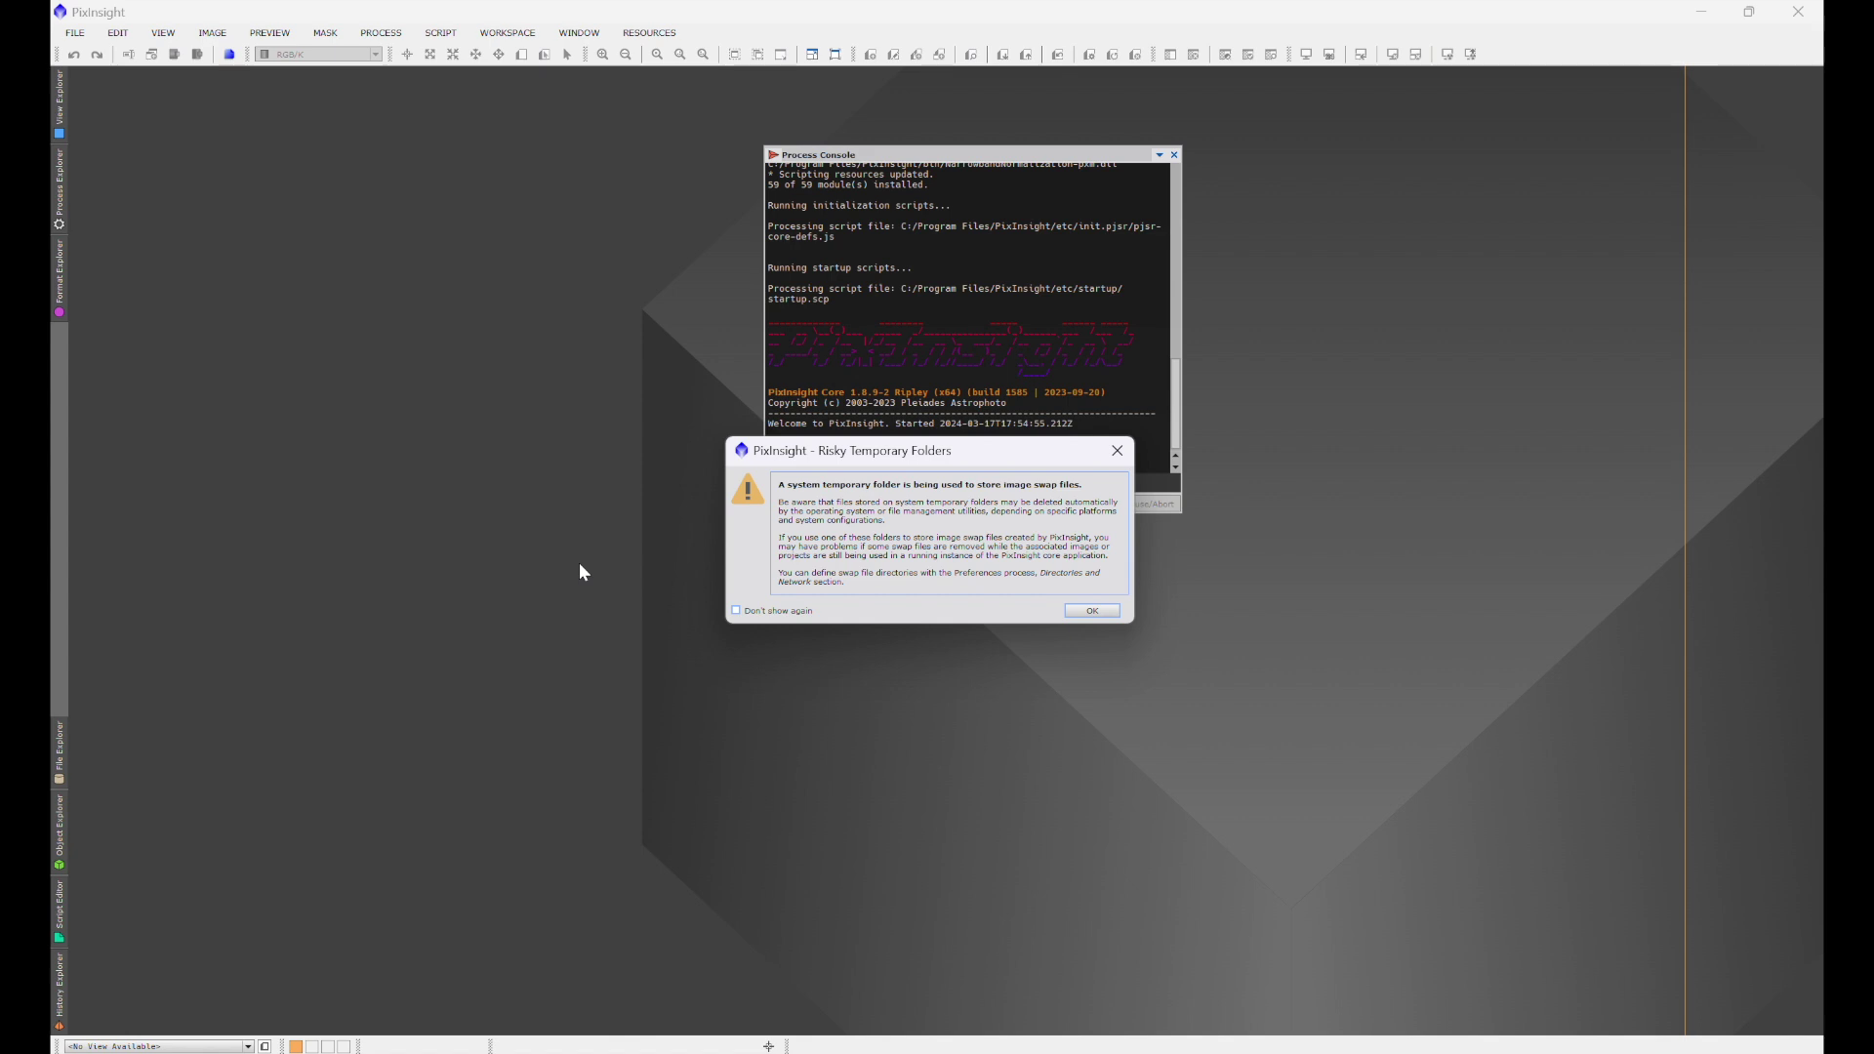
Step: Close the Risky Temporary Folders warning and the Process Console window
click(1117, 450)
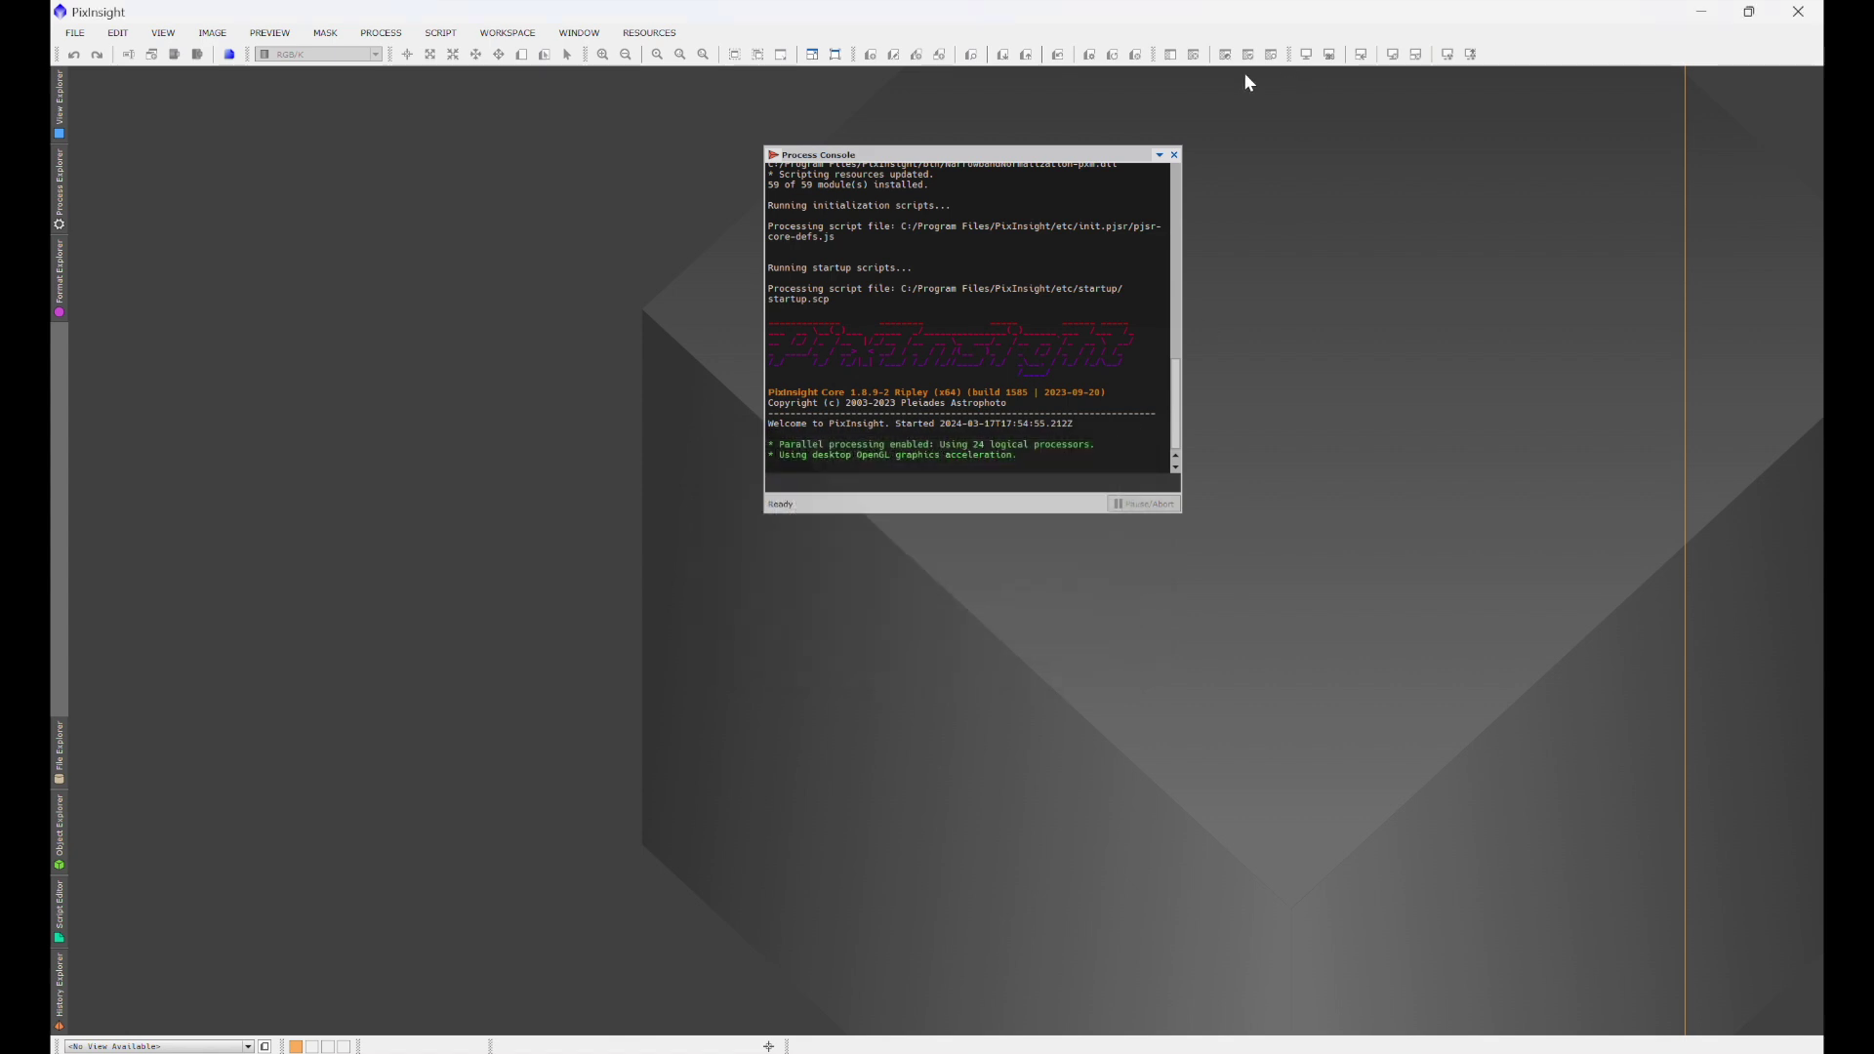
click(1175, 154)
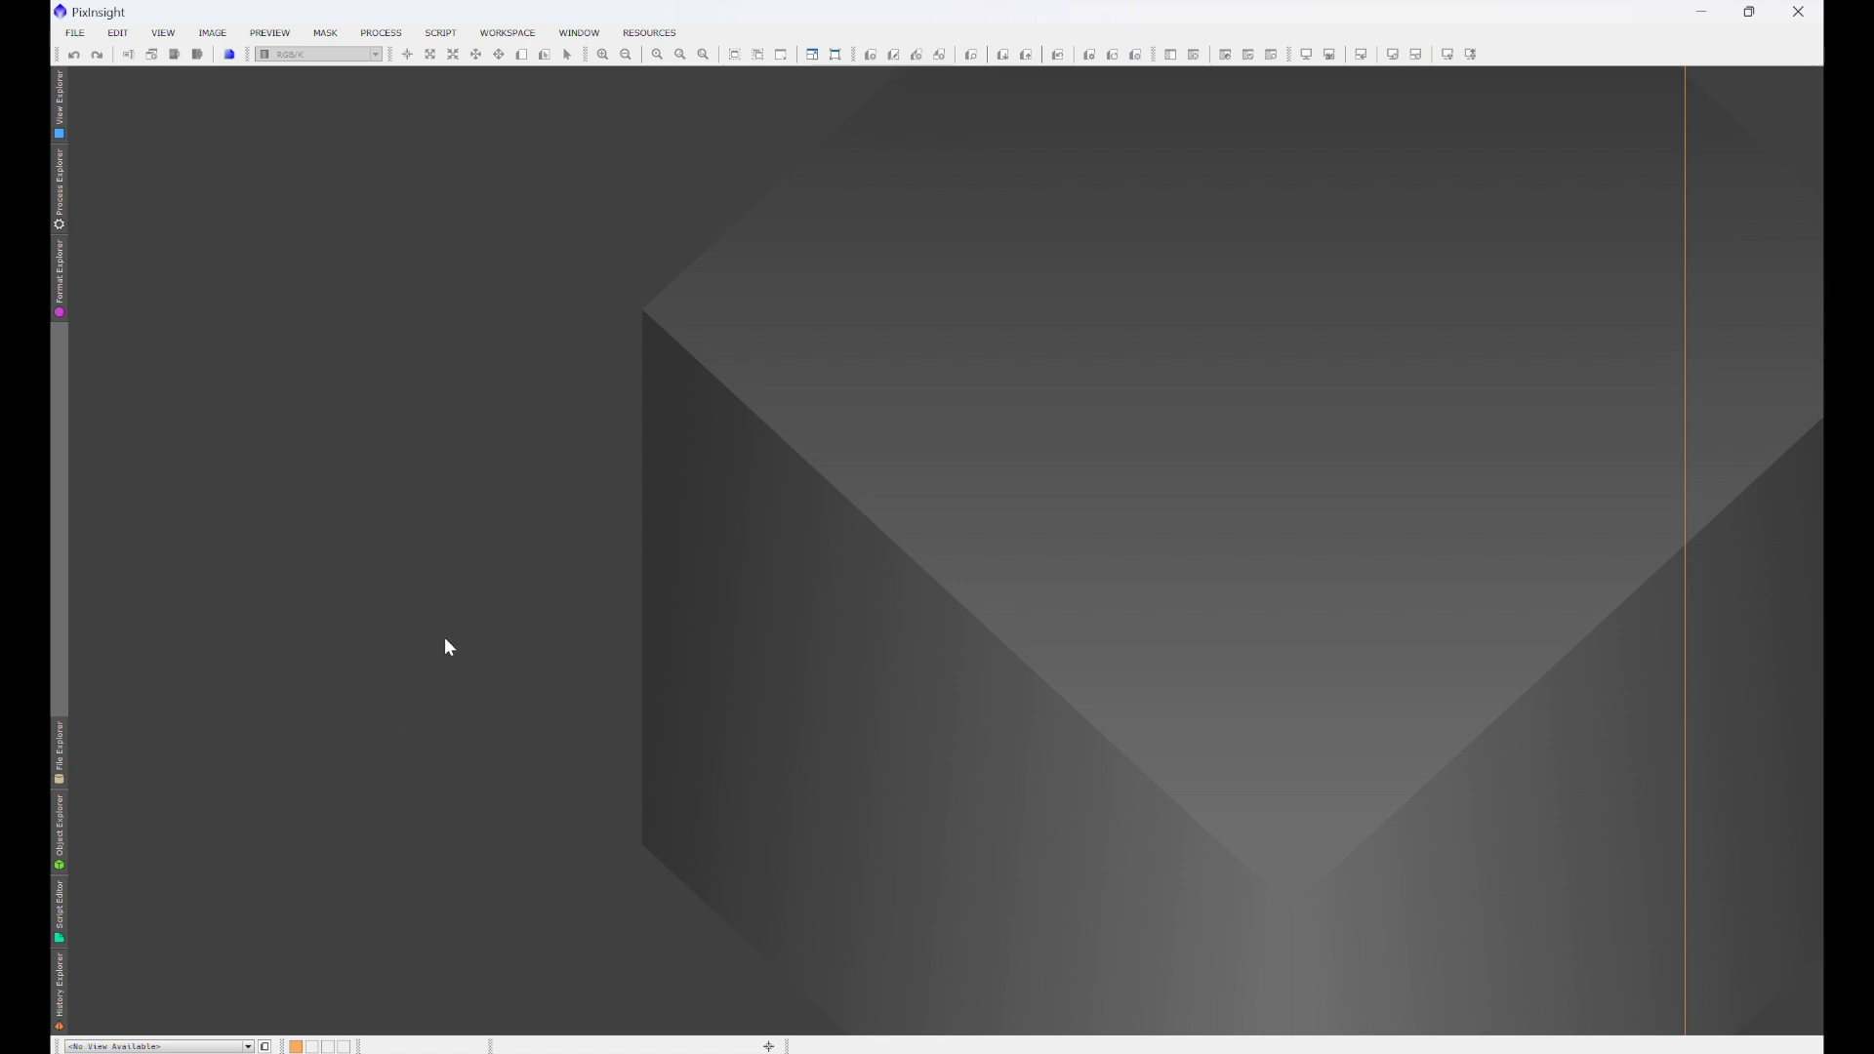
click(396, 32)
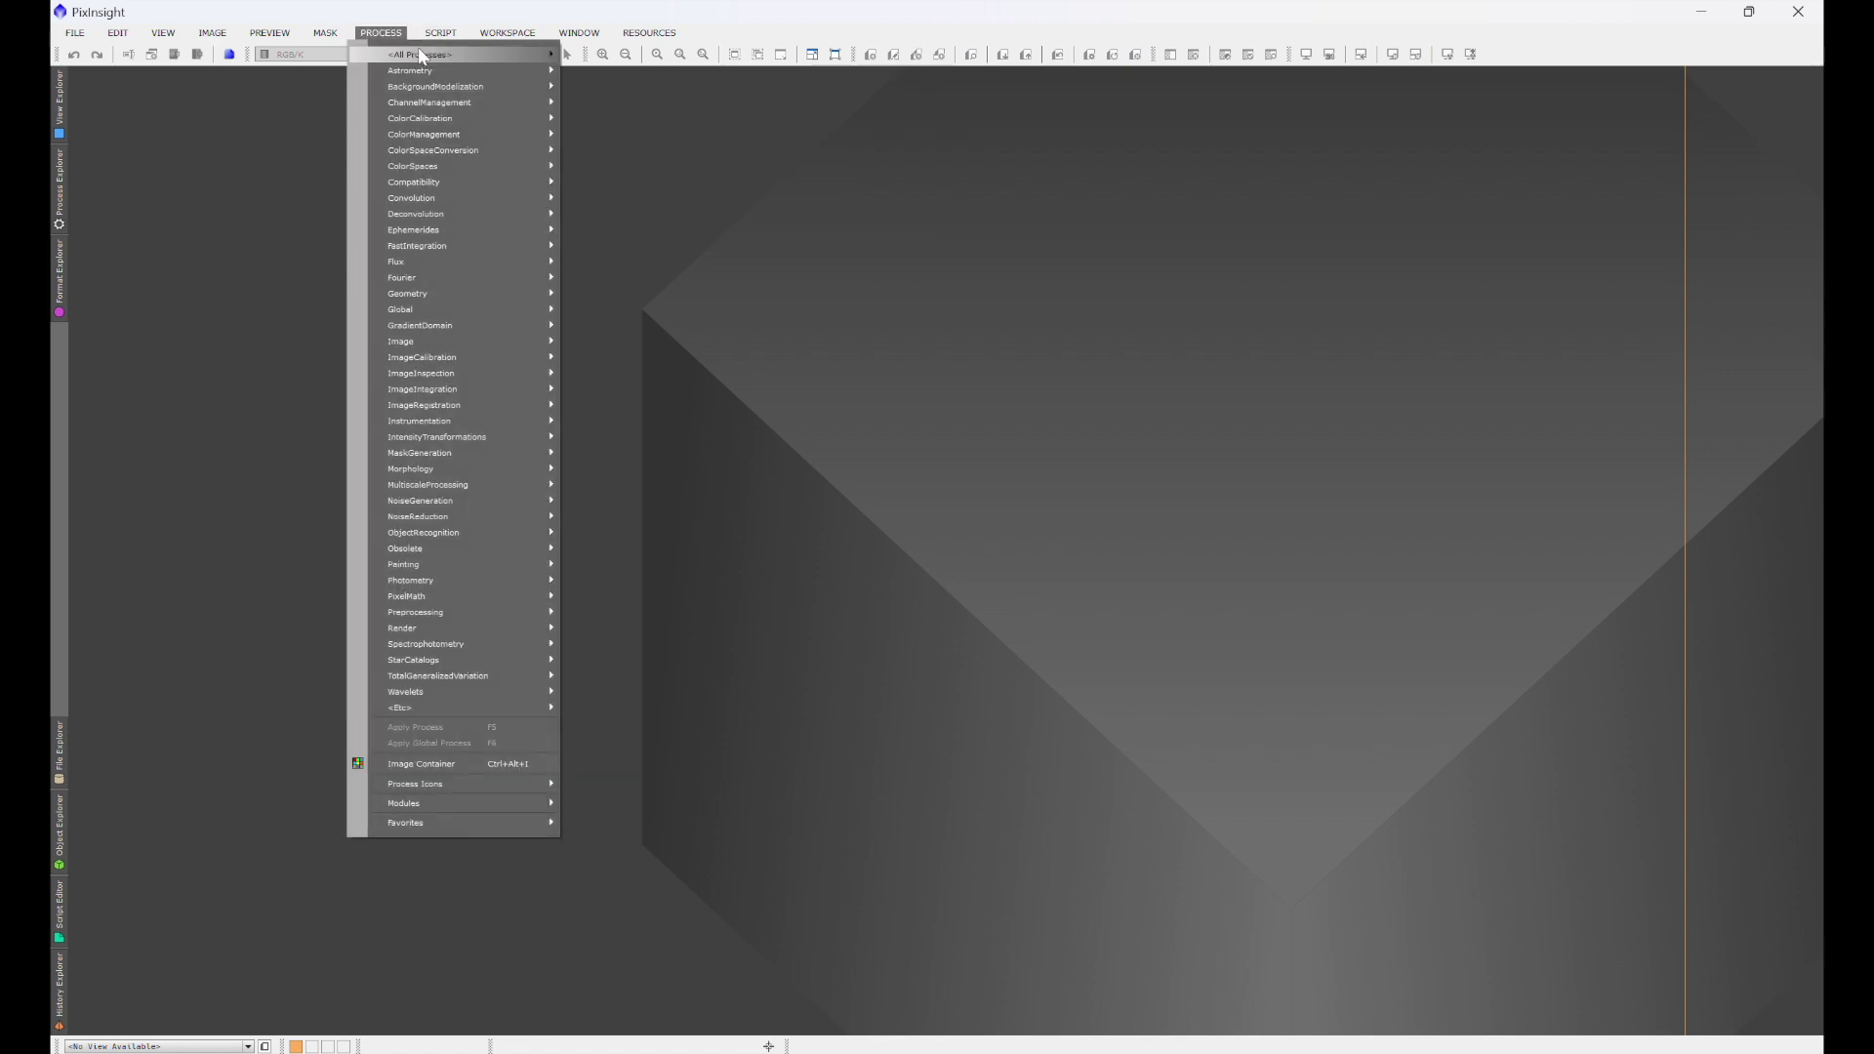
mouse_move(418, 52)
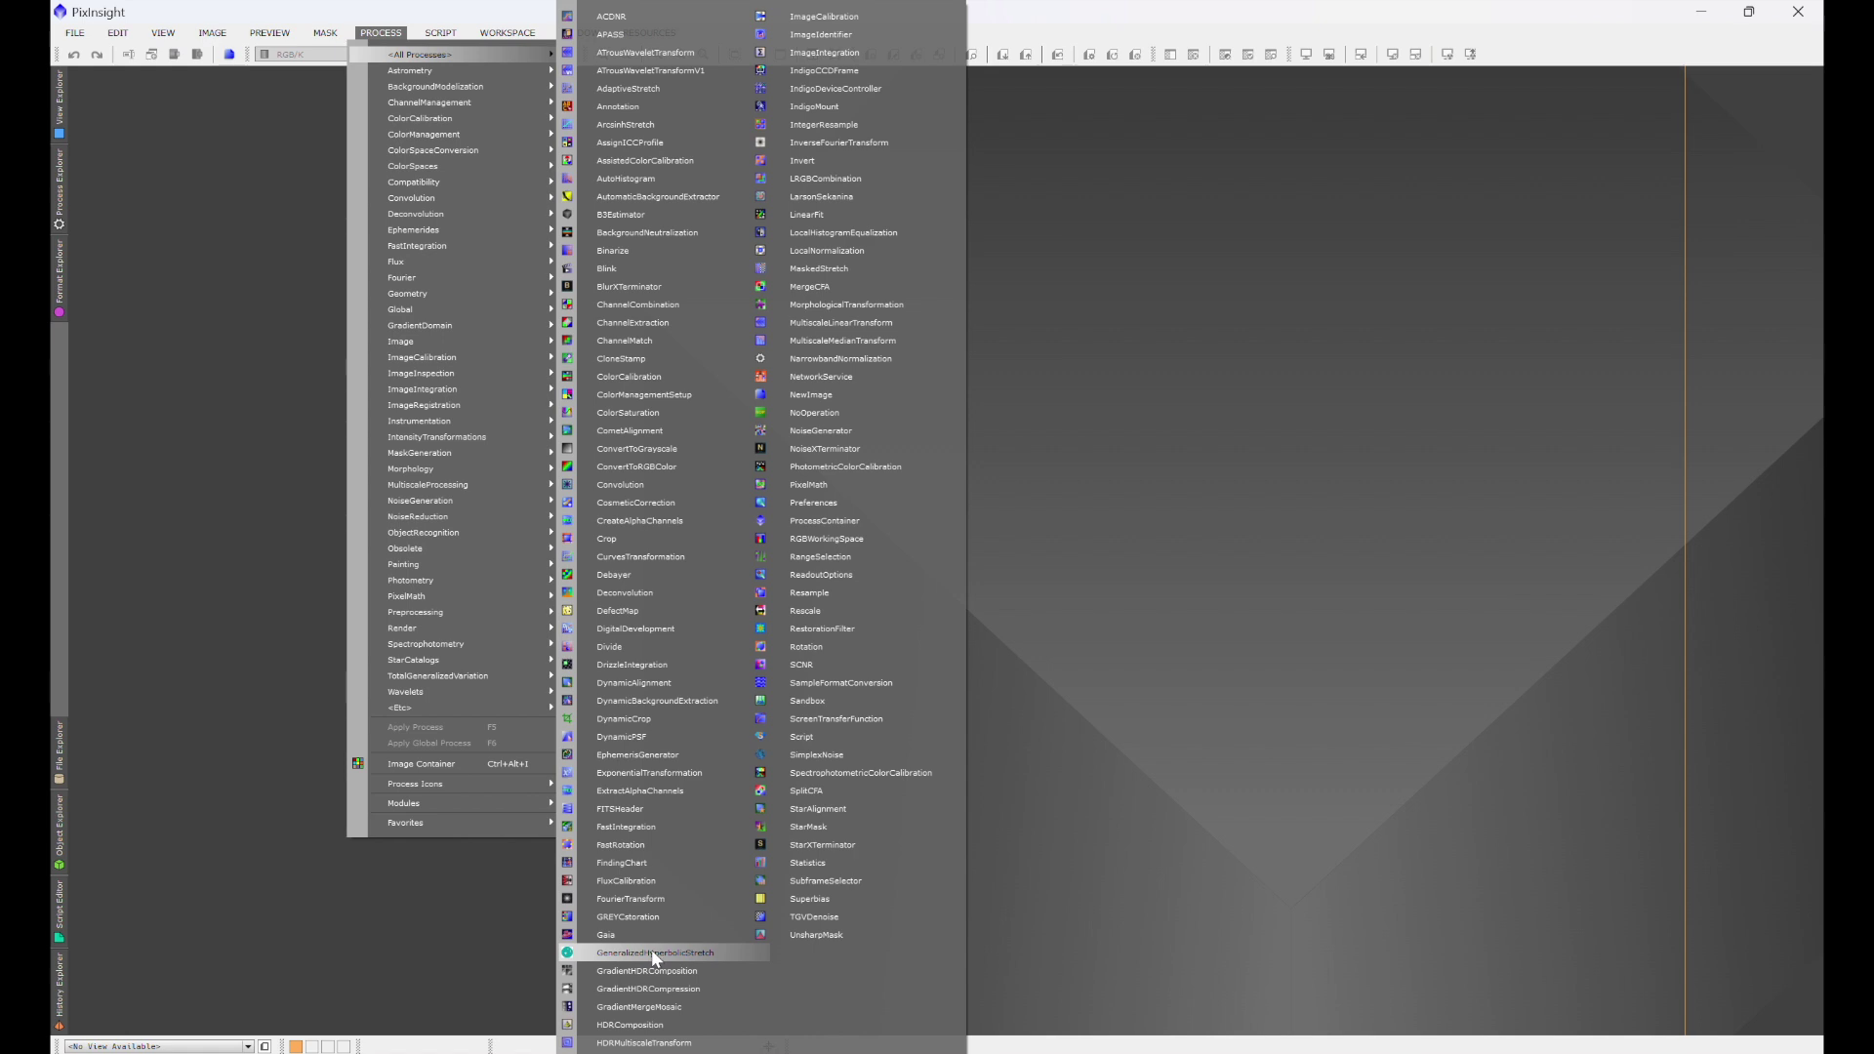
click(1049, 673)
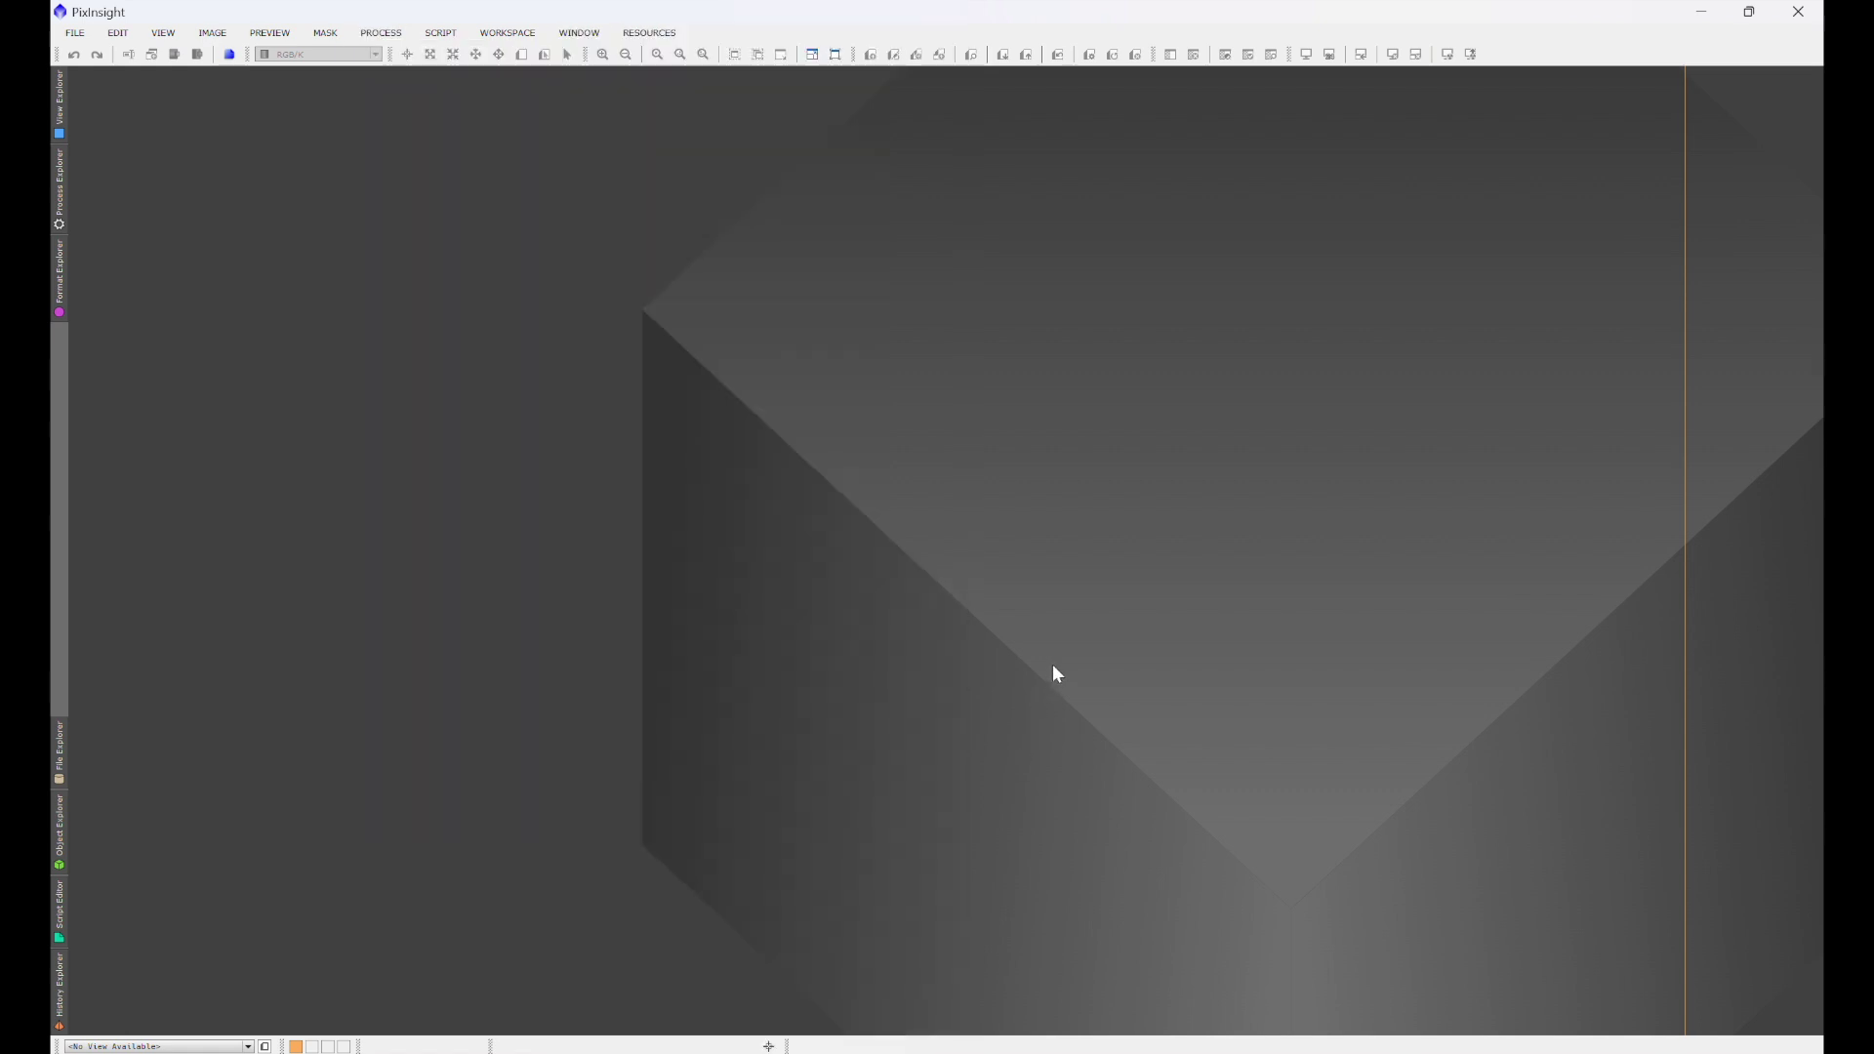
click(658, 37)
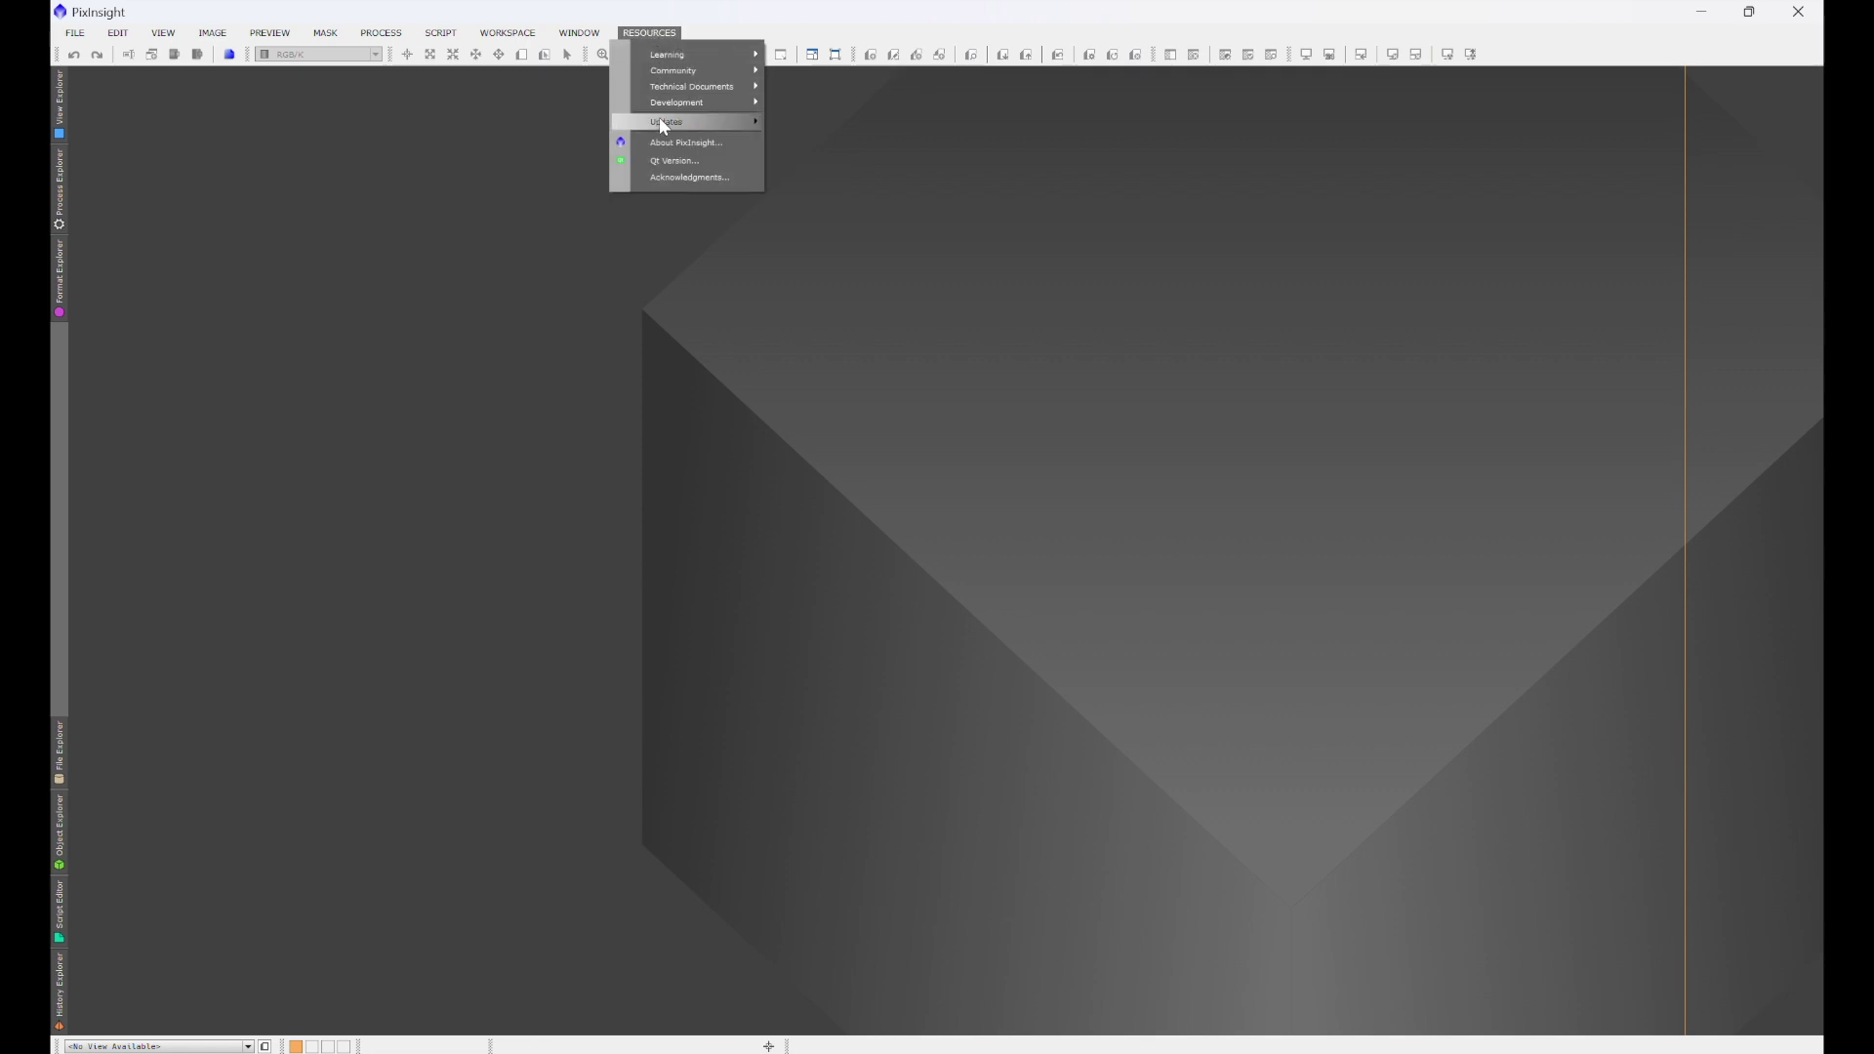
Step: Open the ghsastro.co.uk/updates/ entry in Manage Repositories for editing and select its whole URL
mouse_move(687, 121)
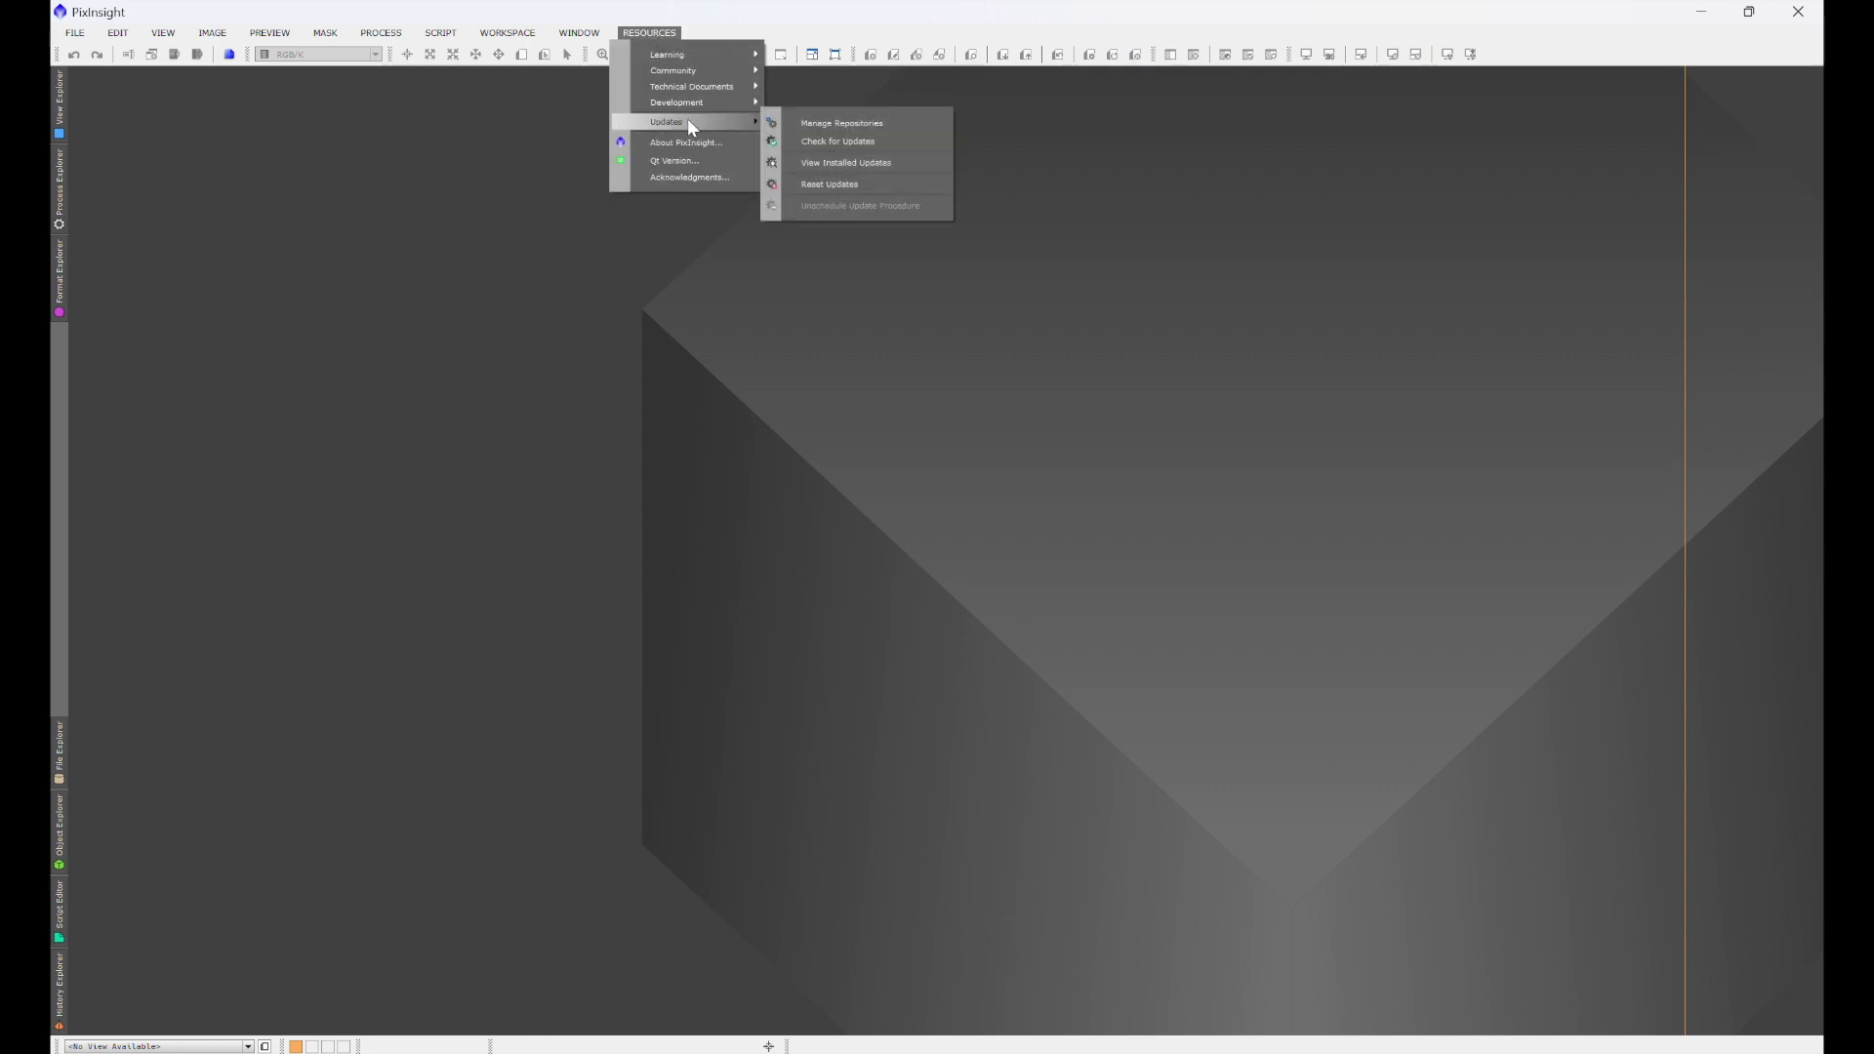
click(806, 125)
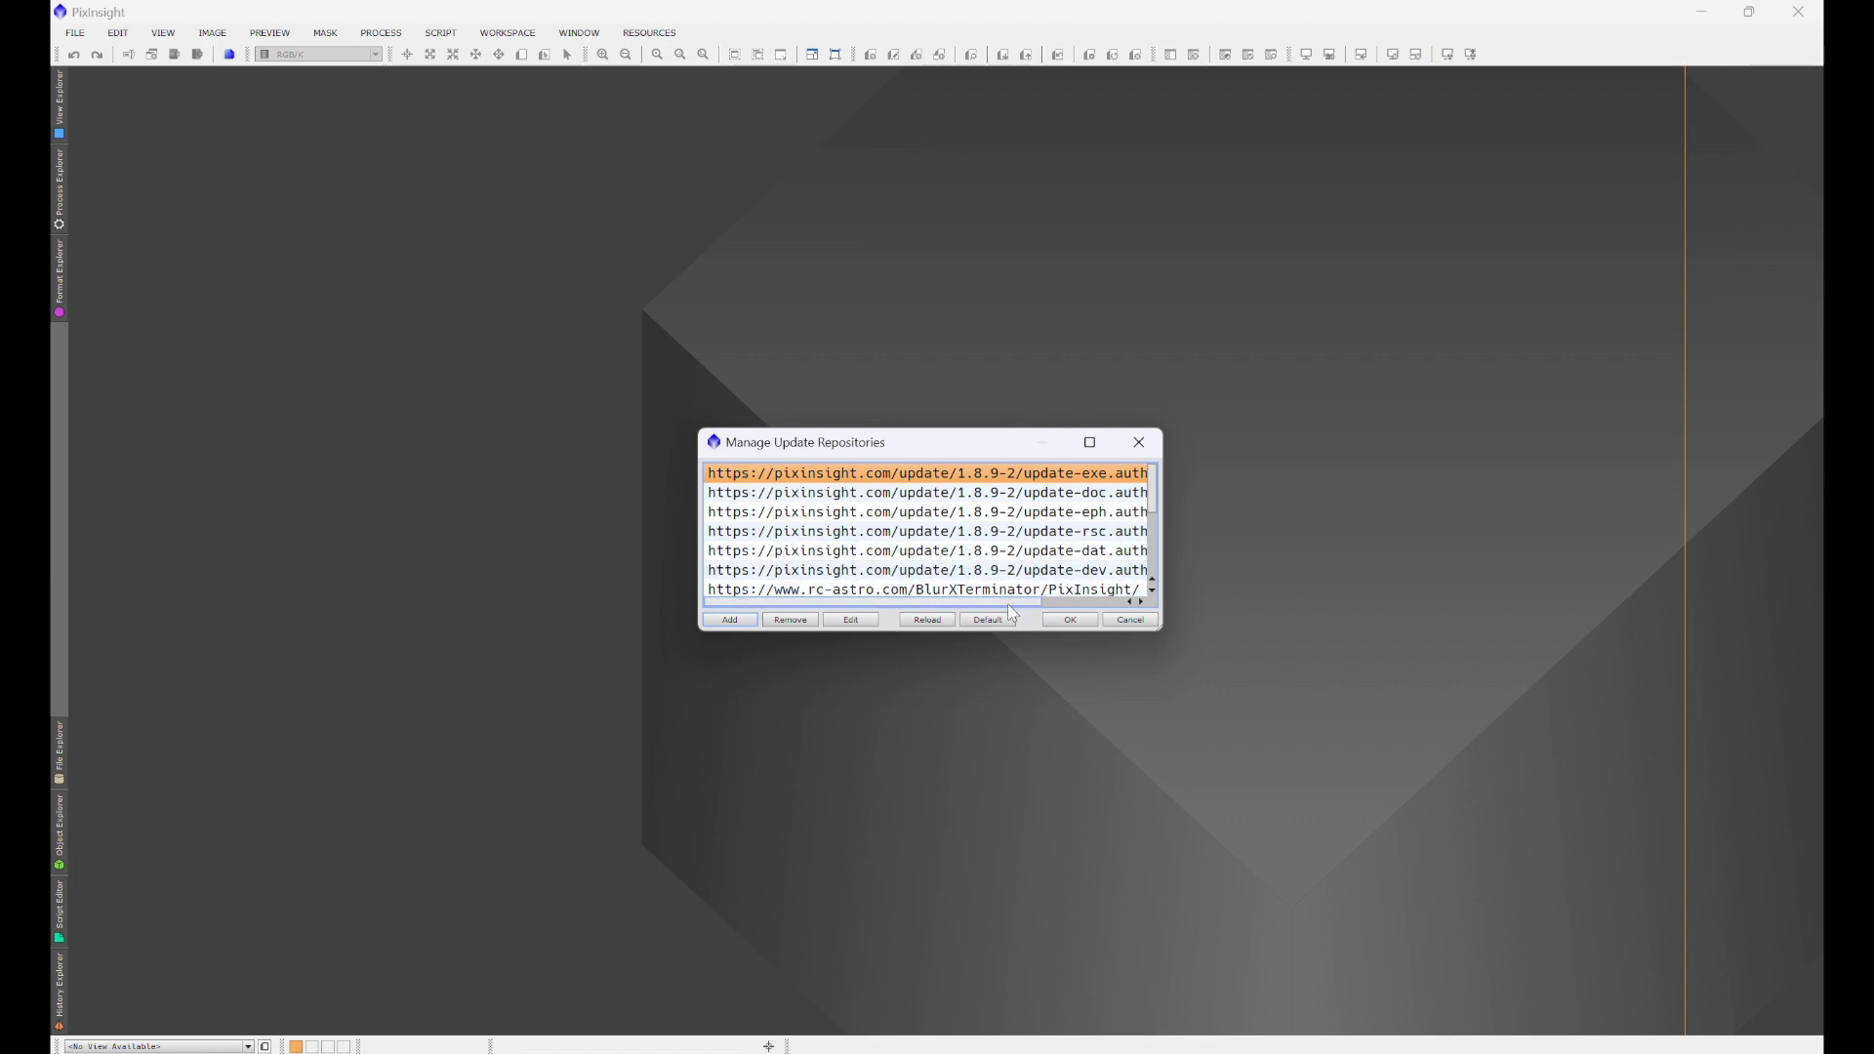
drag(1006, 603, 1046, 605)
scroll(1018, 549, down, 1)
scroll(1018, 550, down, 1)
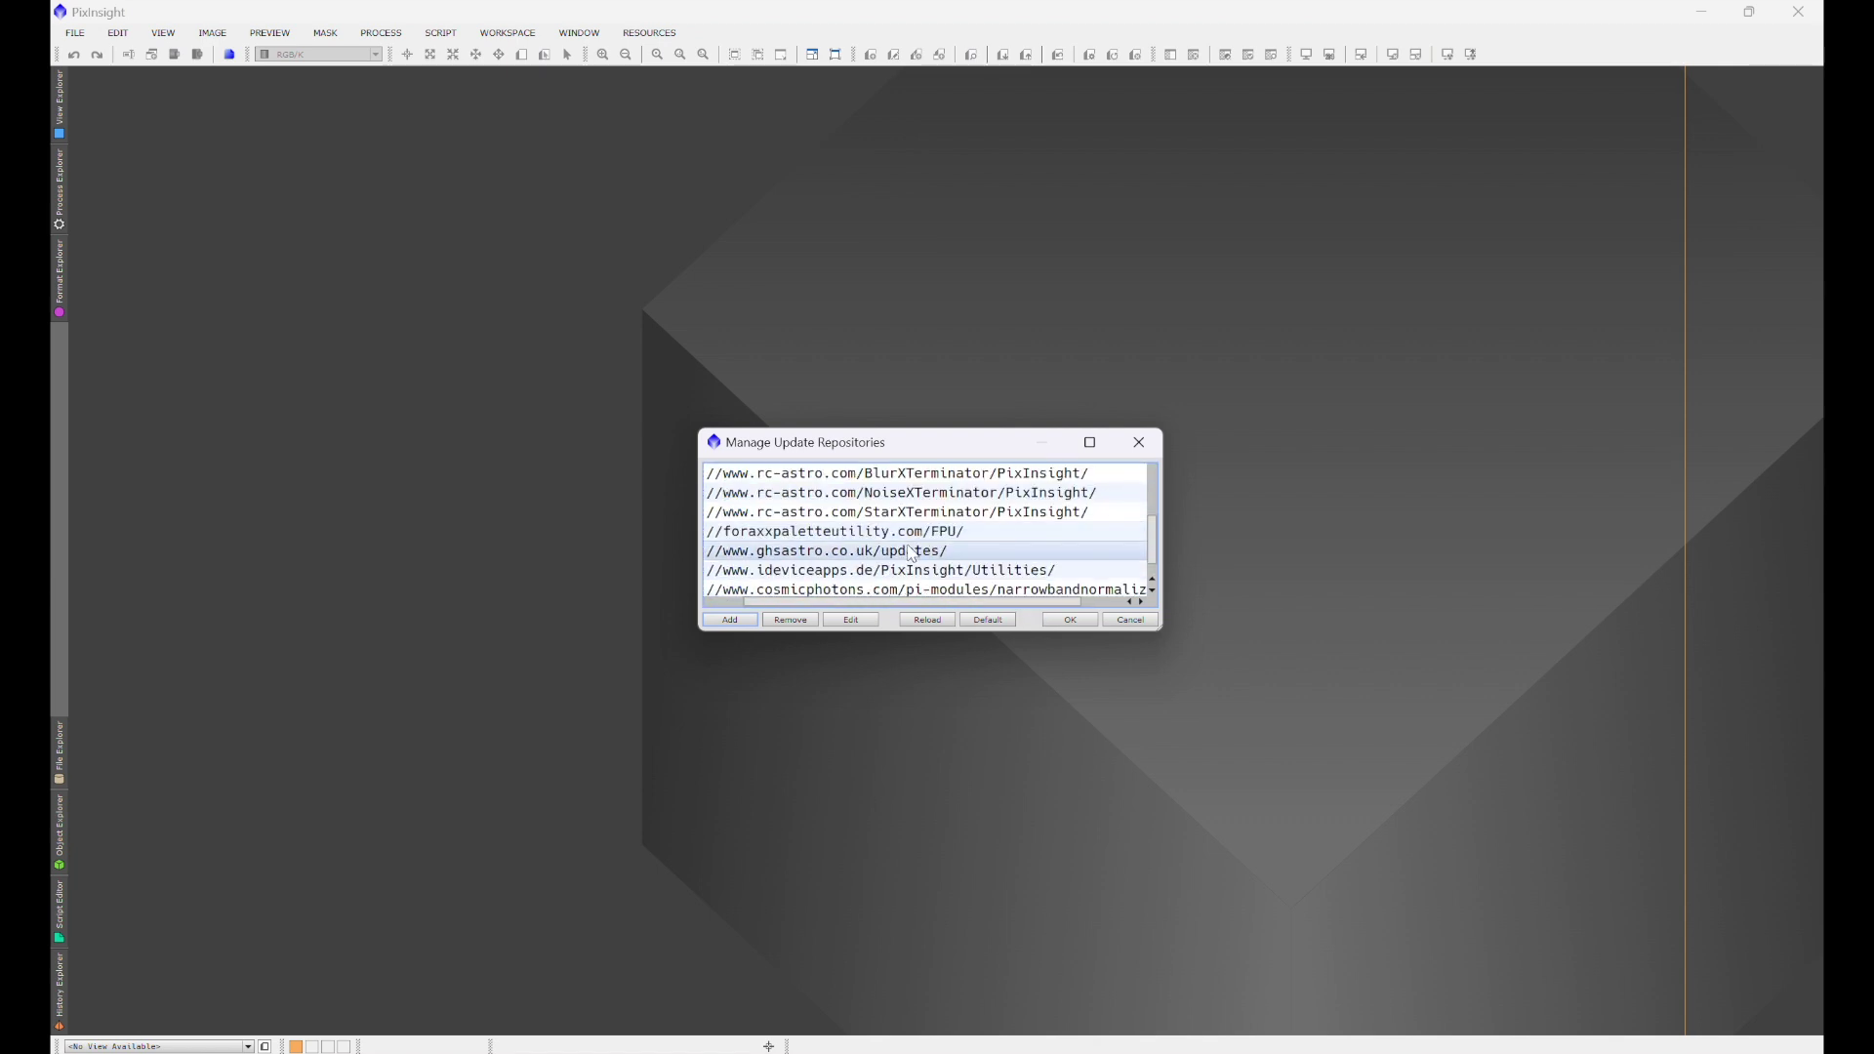
click(816, 556)
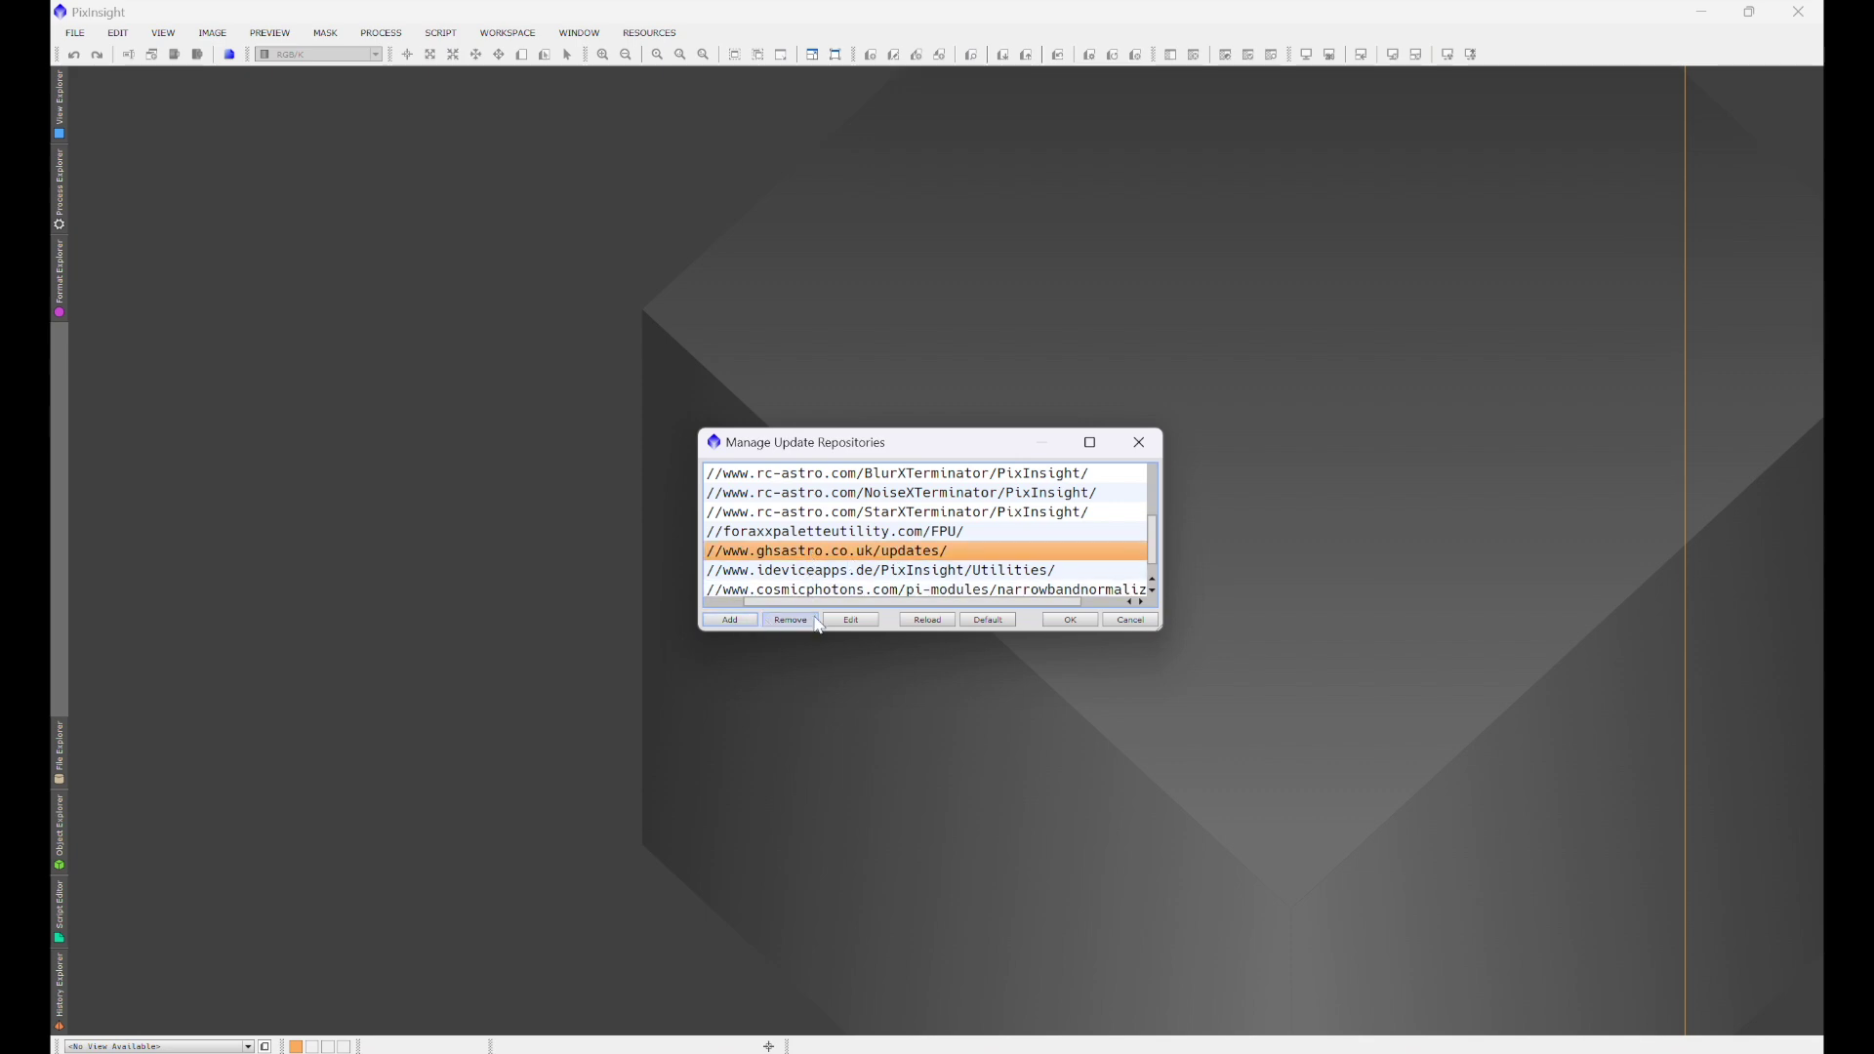
click(853, 621)
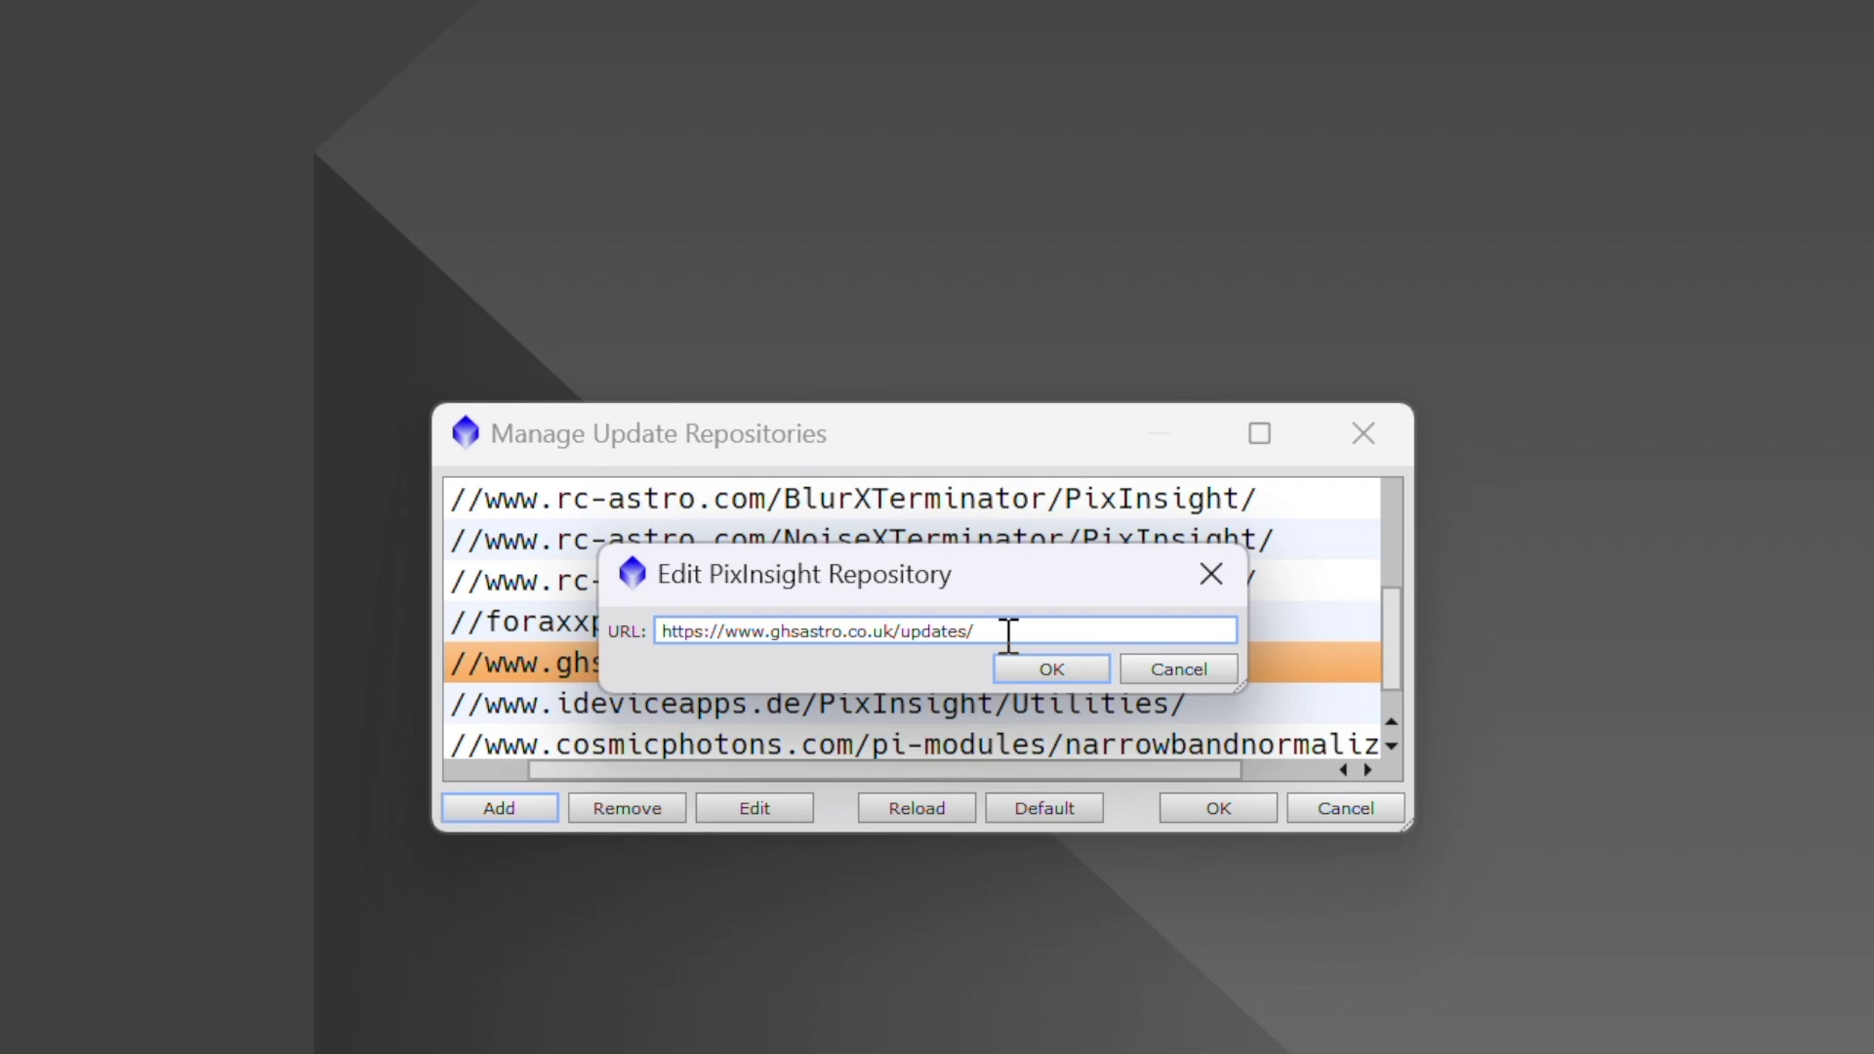
drag(1000, 637, 586, 629)
key(ctrl+c)
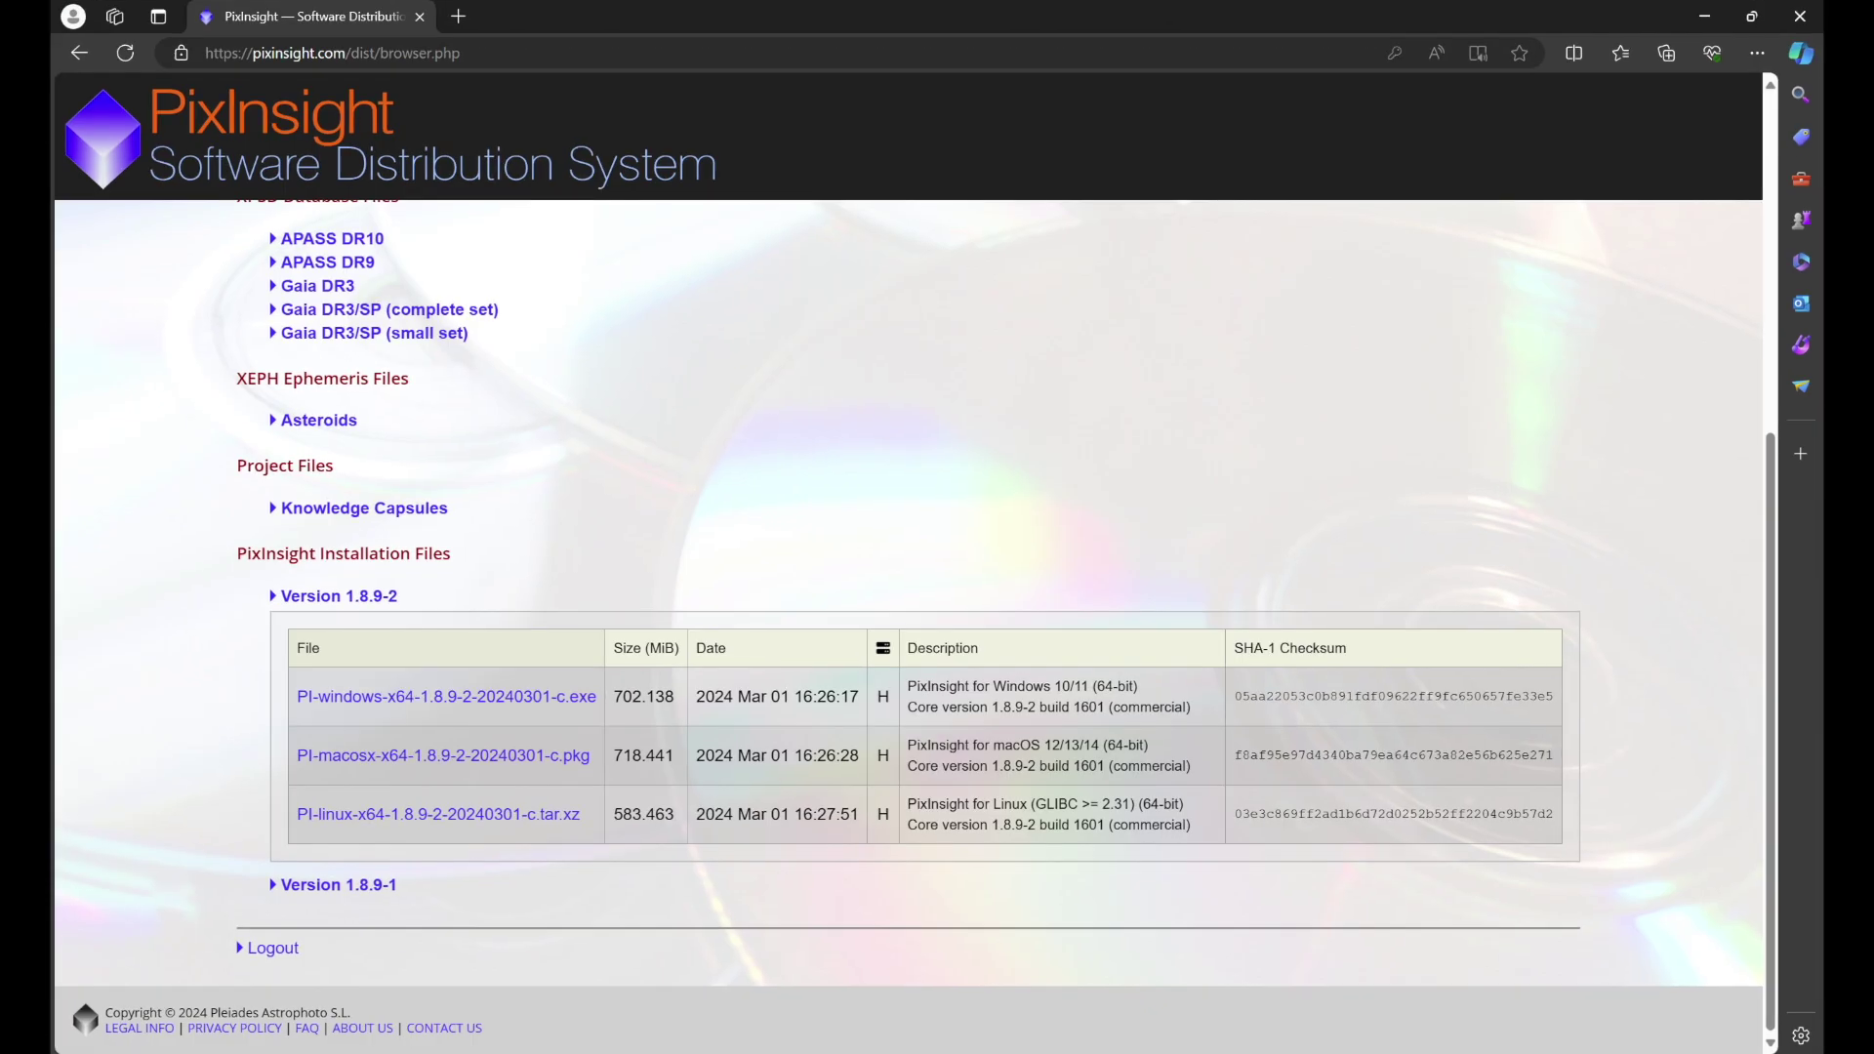
Step: Load the pasted ghsastro.co.uk/updates/ URL in Edge (404 Not Found), then close PixInsight's edit dialog
click(493, 54)
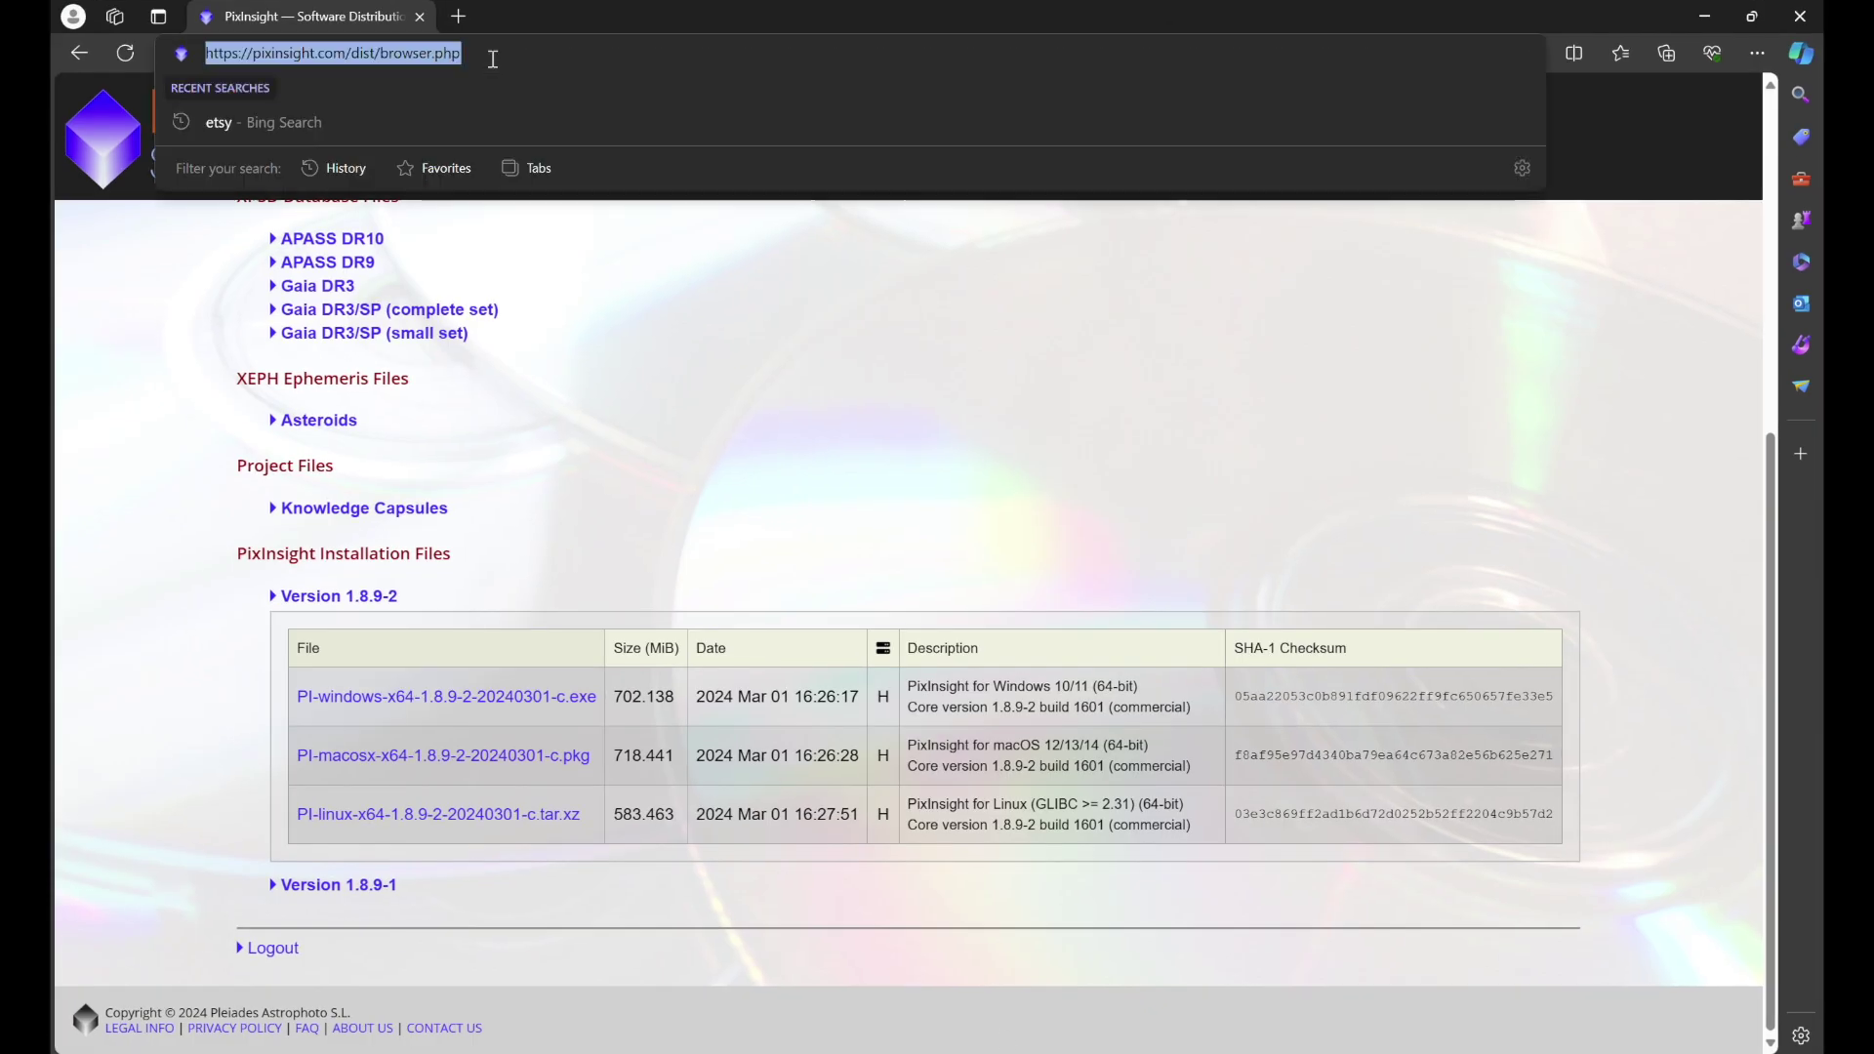
key(ctrl+v)
key(Return)
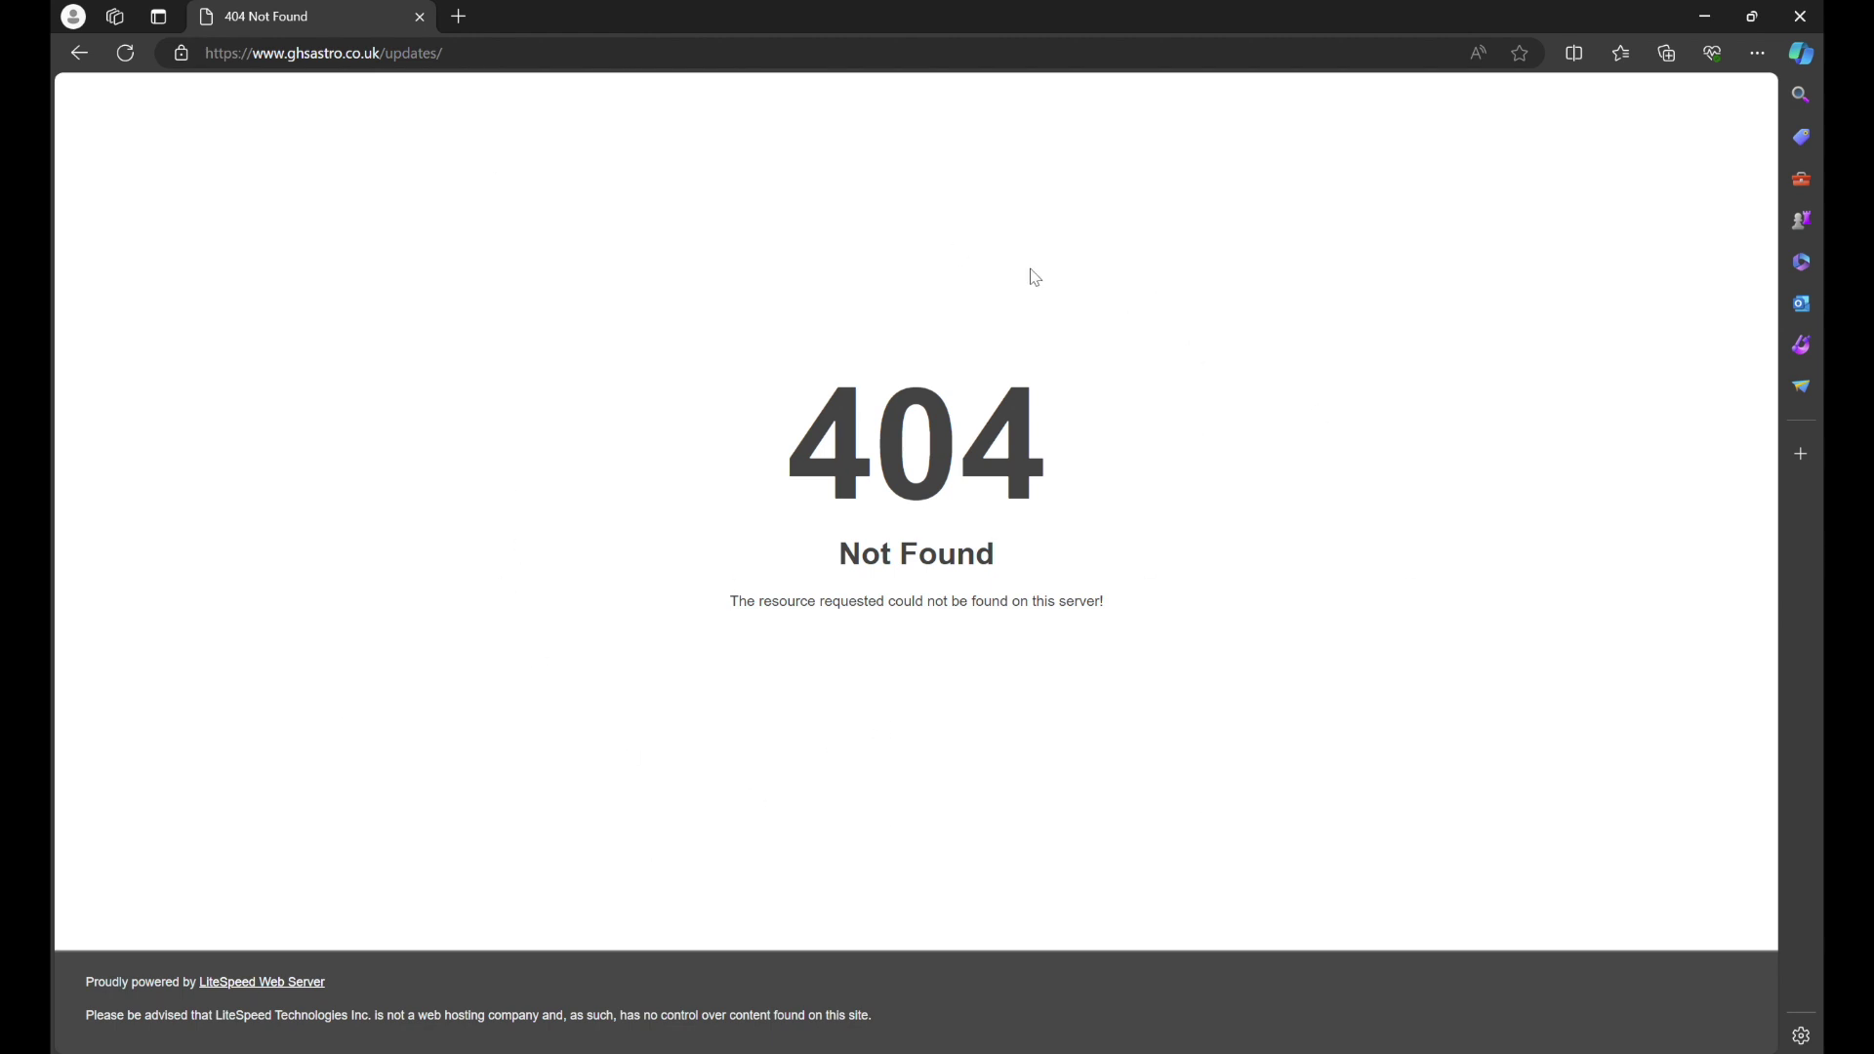
drag(449, 54, 193, 49)
key(ctrl+c)
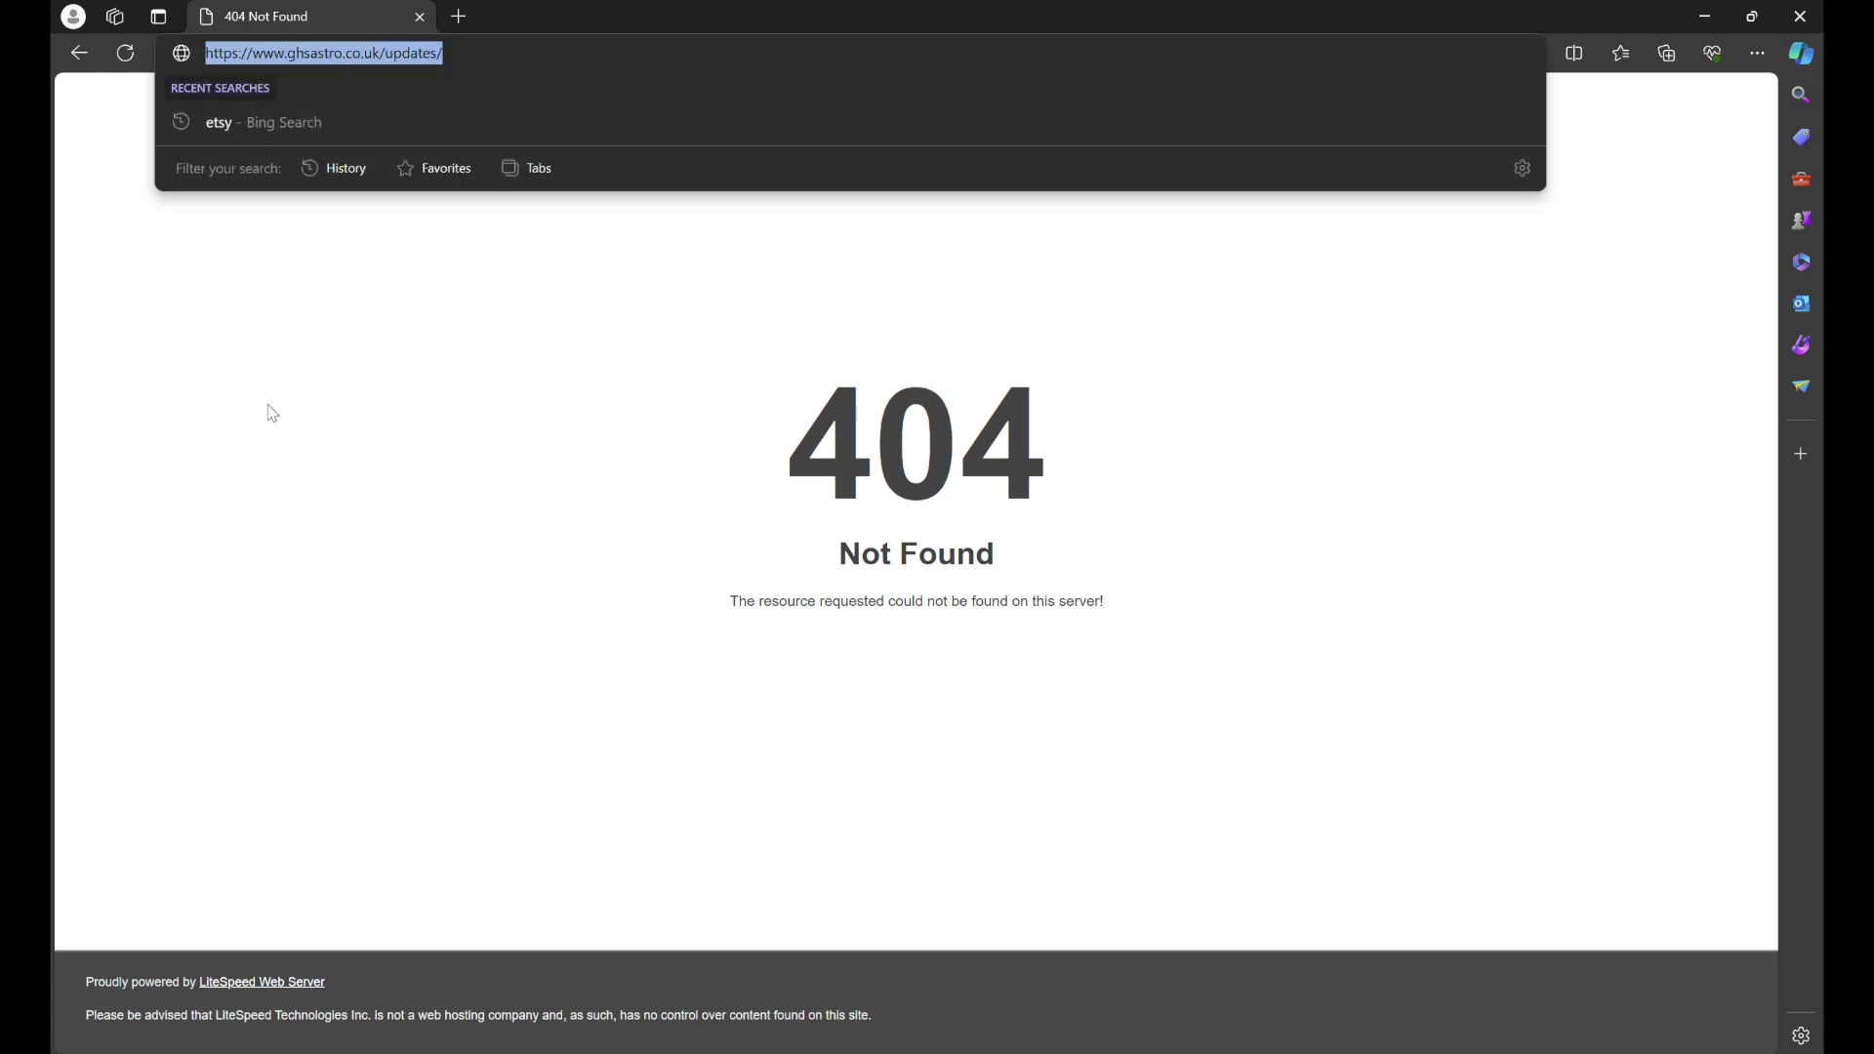
key(alt+Tab)
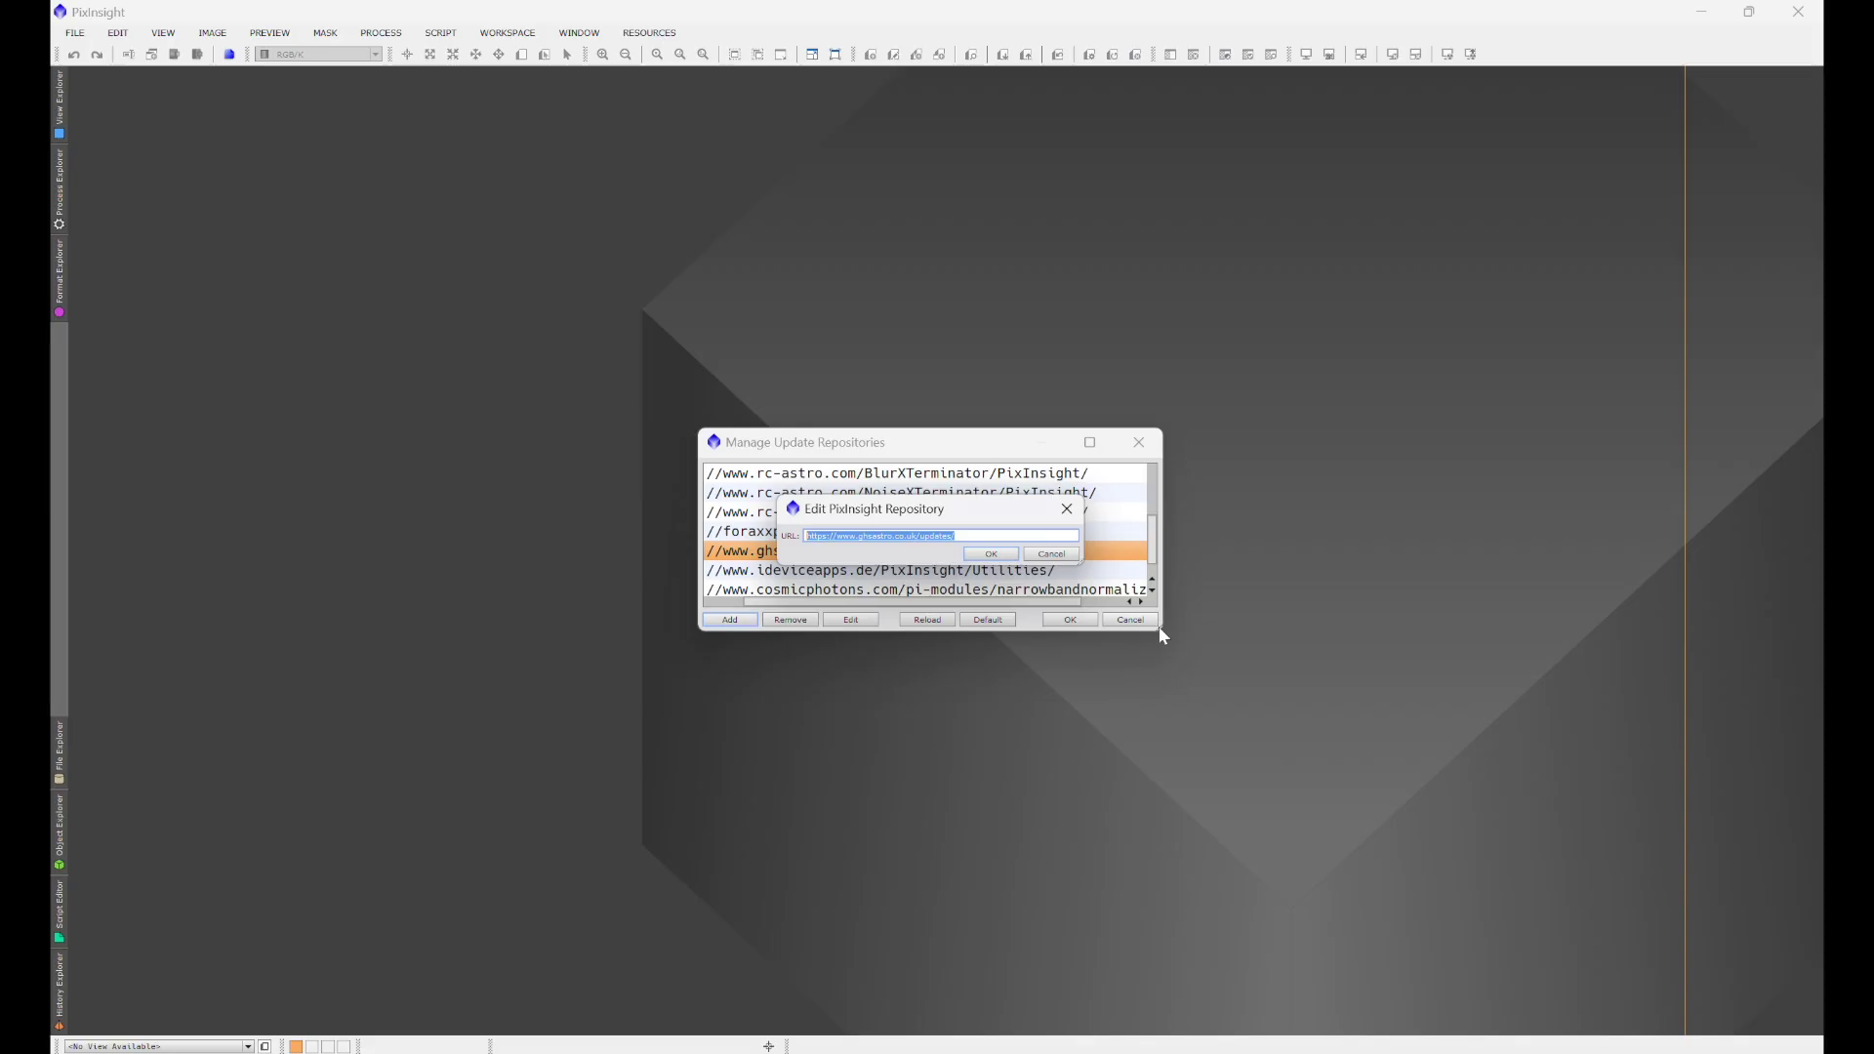
click(1063, 510)
click(1139, 441)
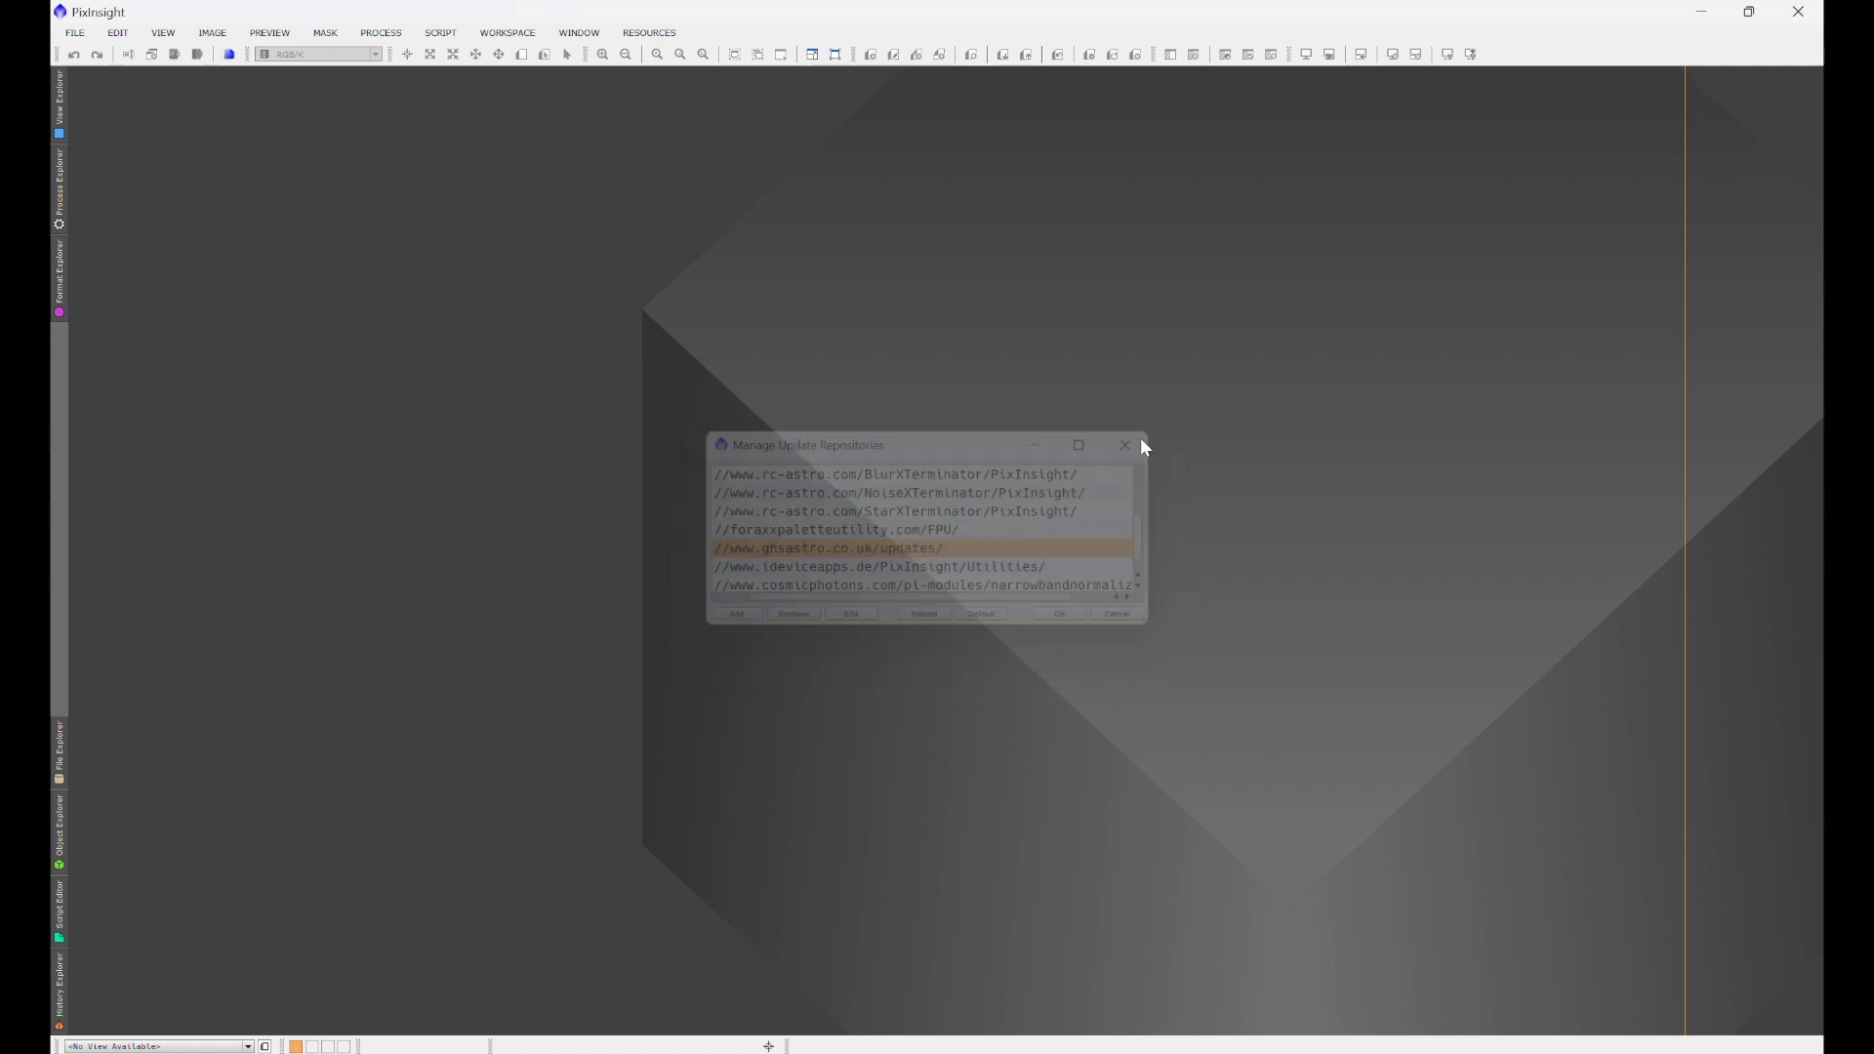
click(651, 35)
mouse_move(675, 125)
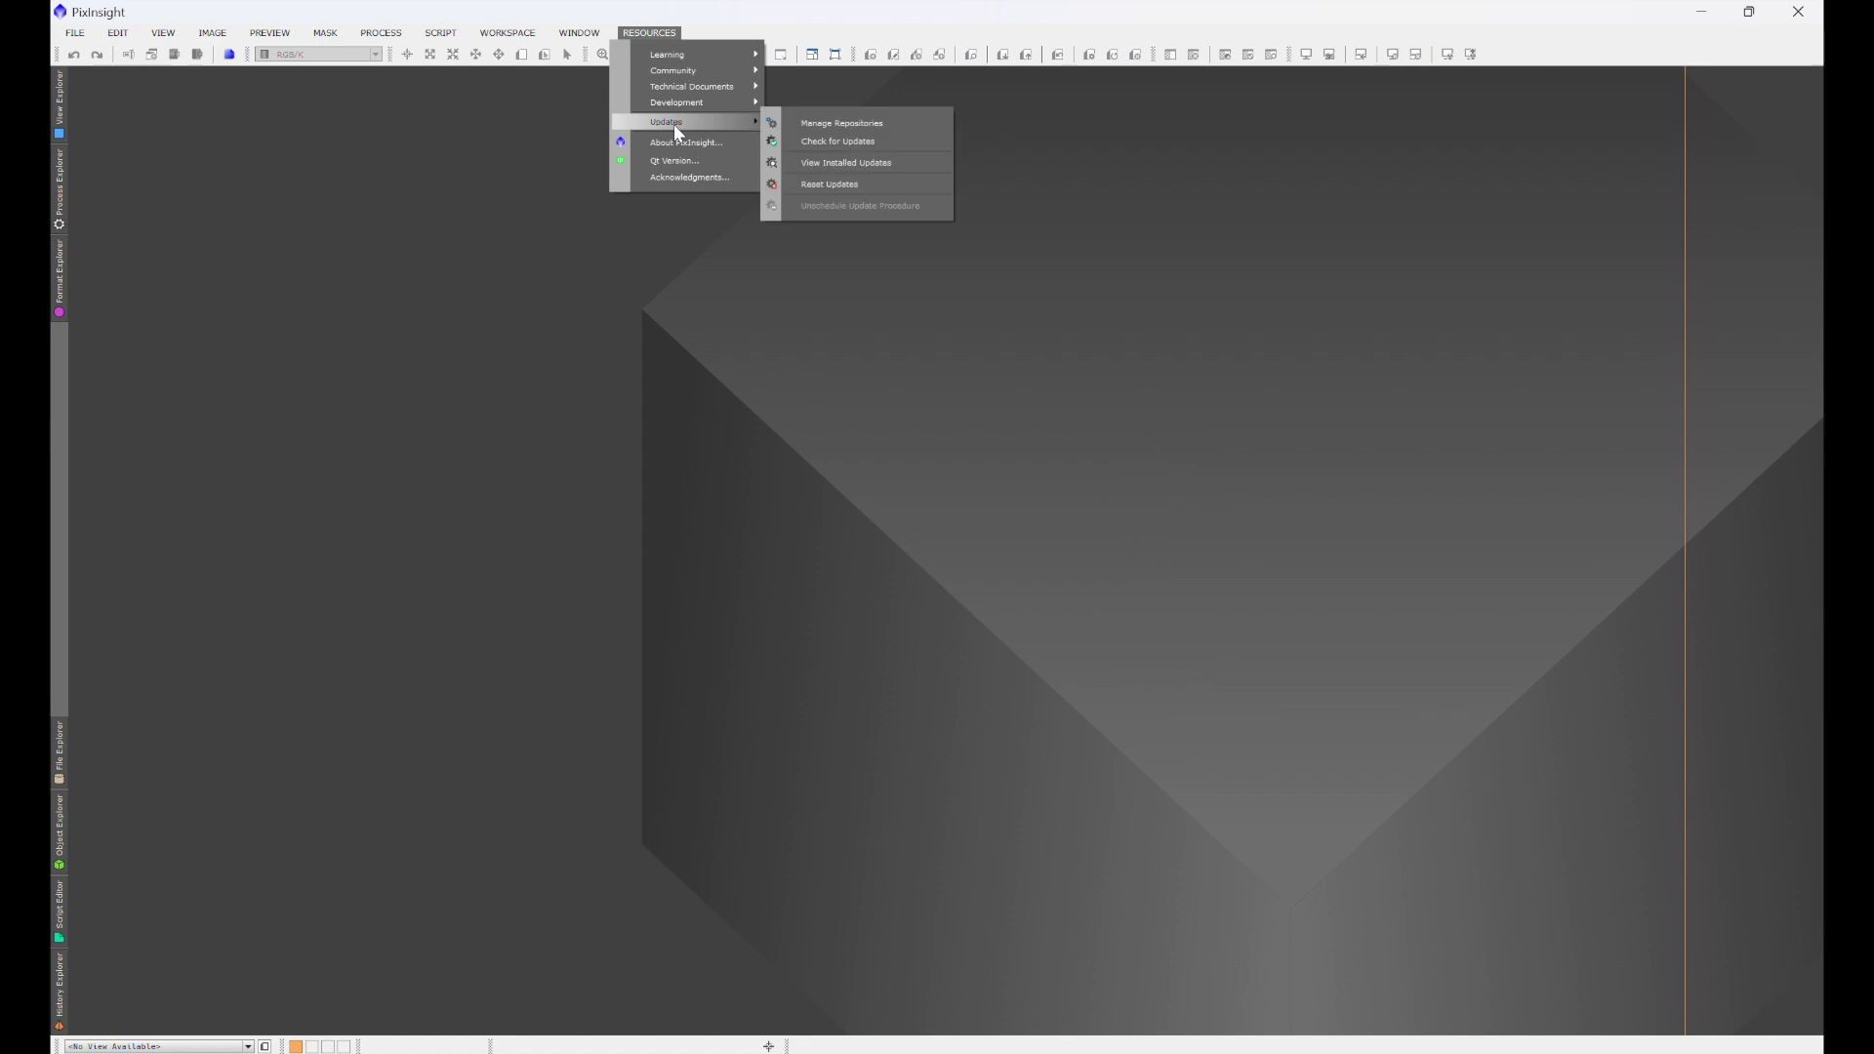
click(822, 125)
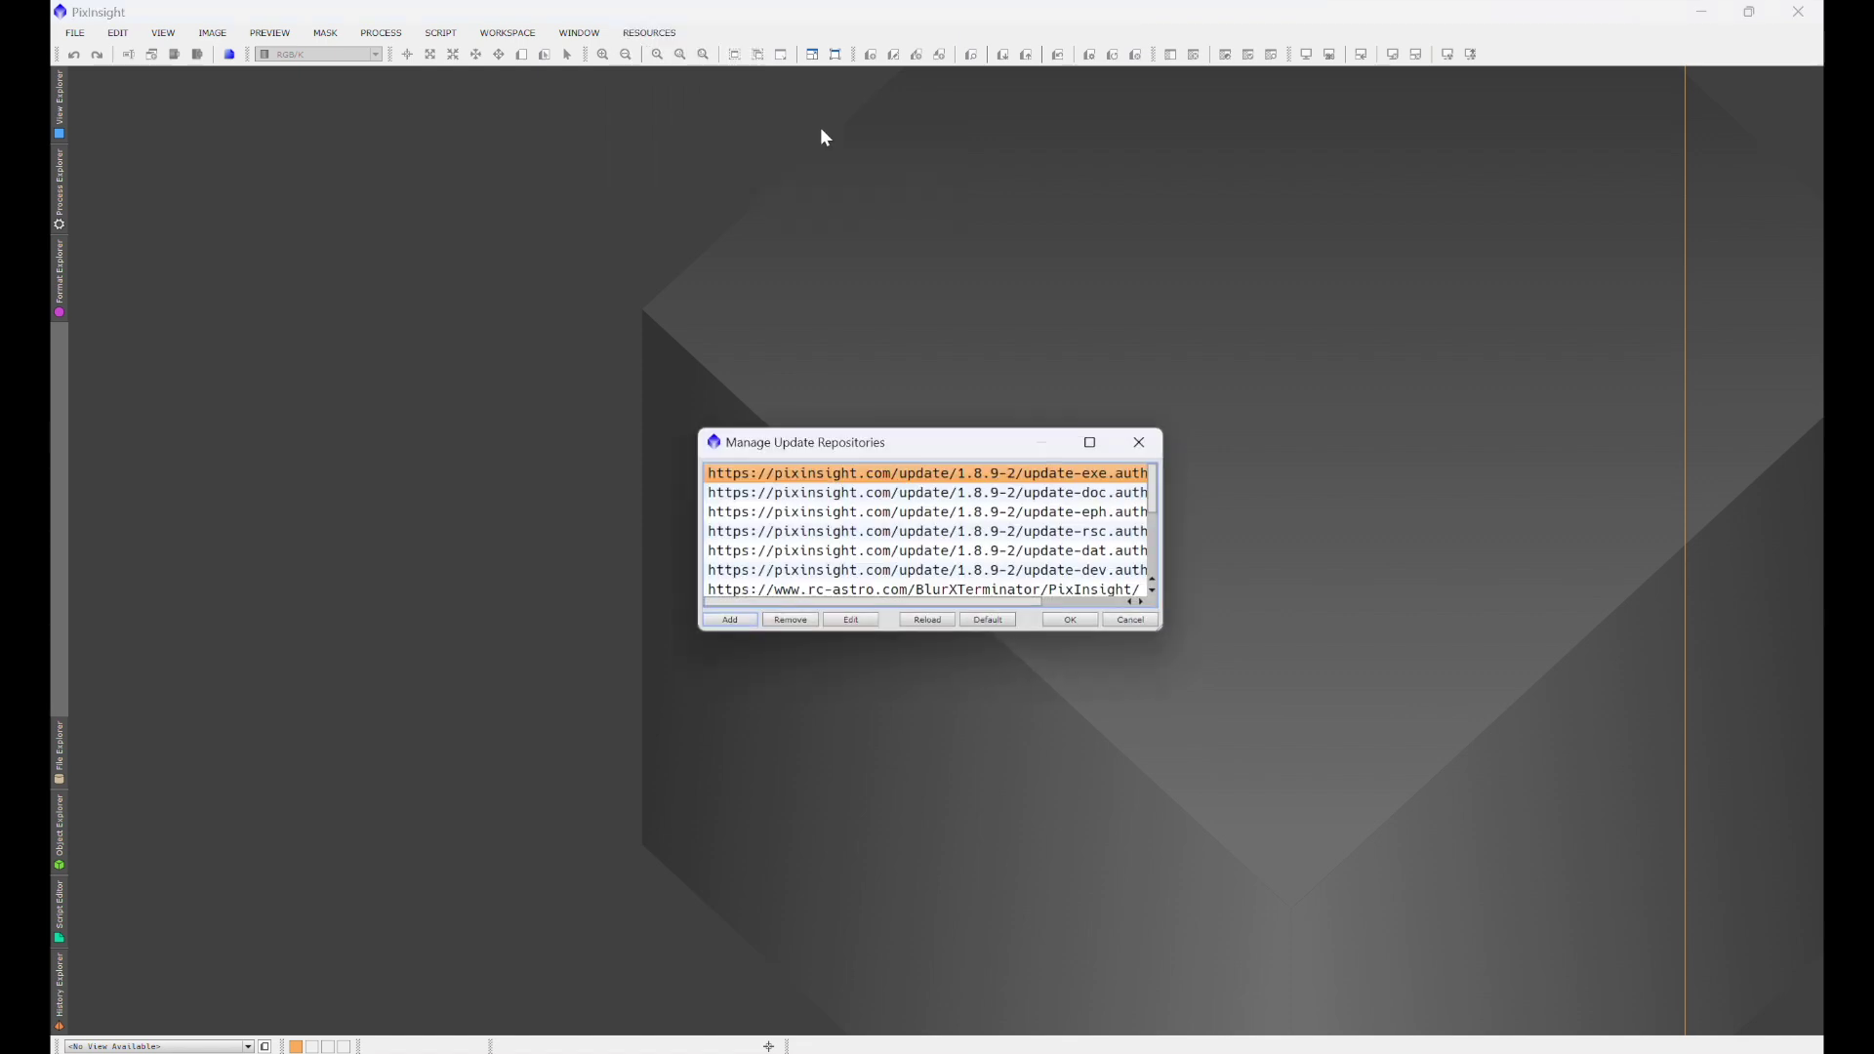
click(730, 624)
key(ctrl+v)
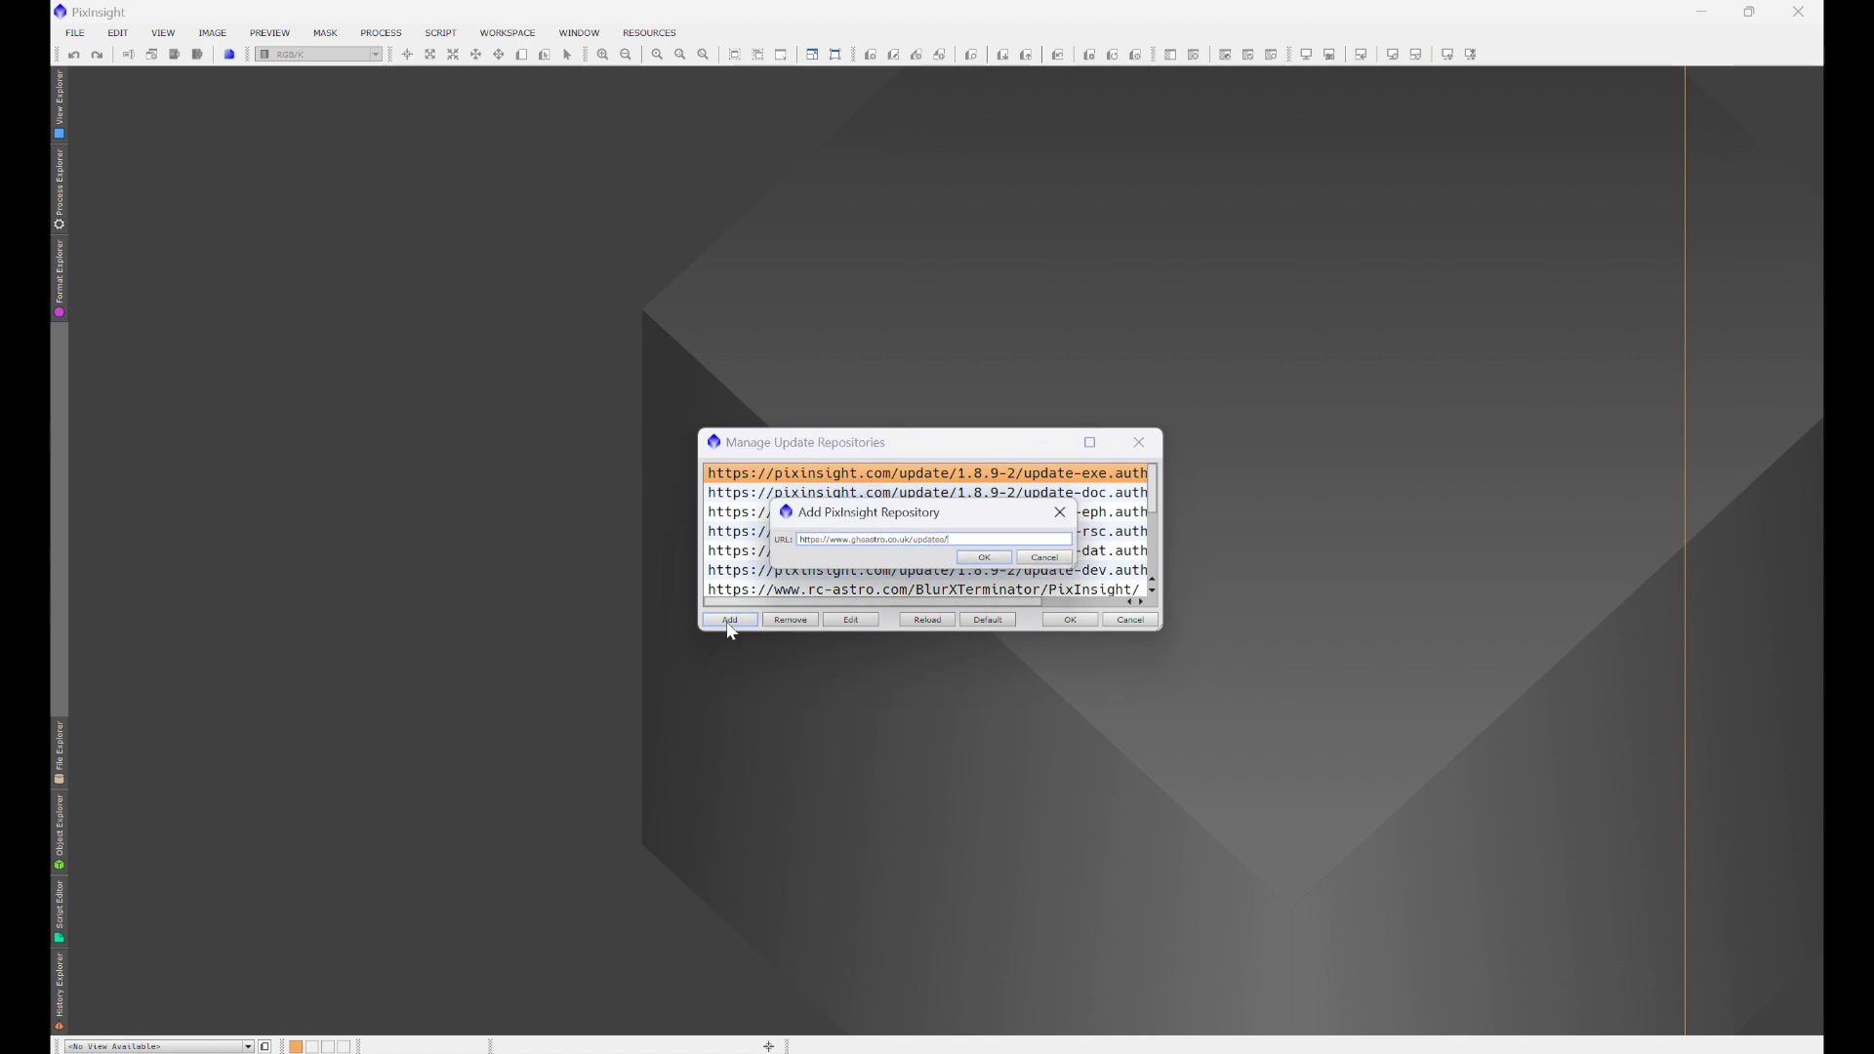
click(980, 563)
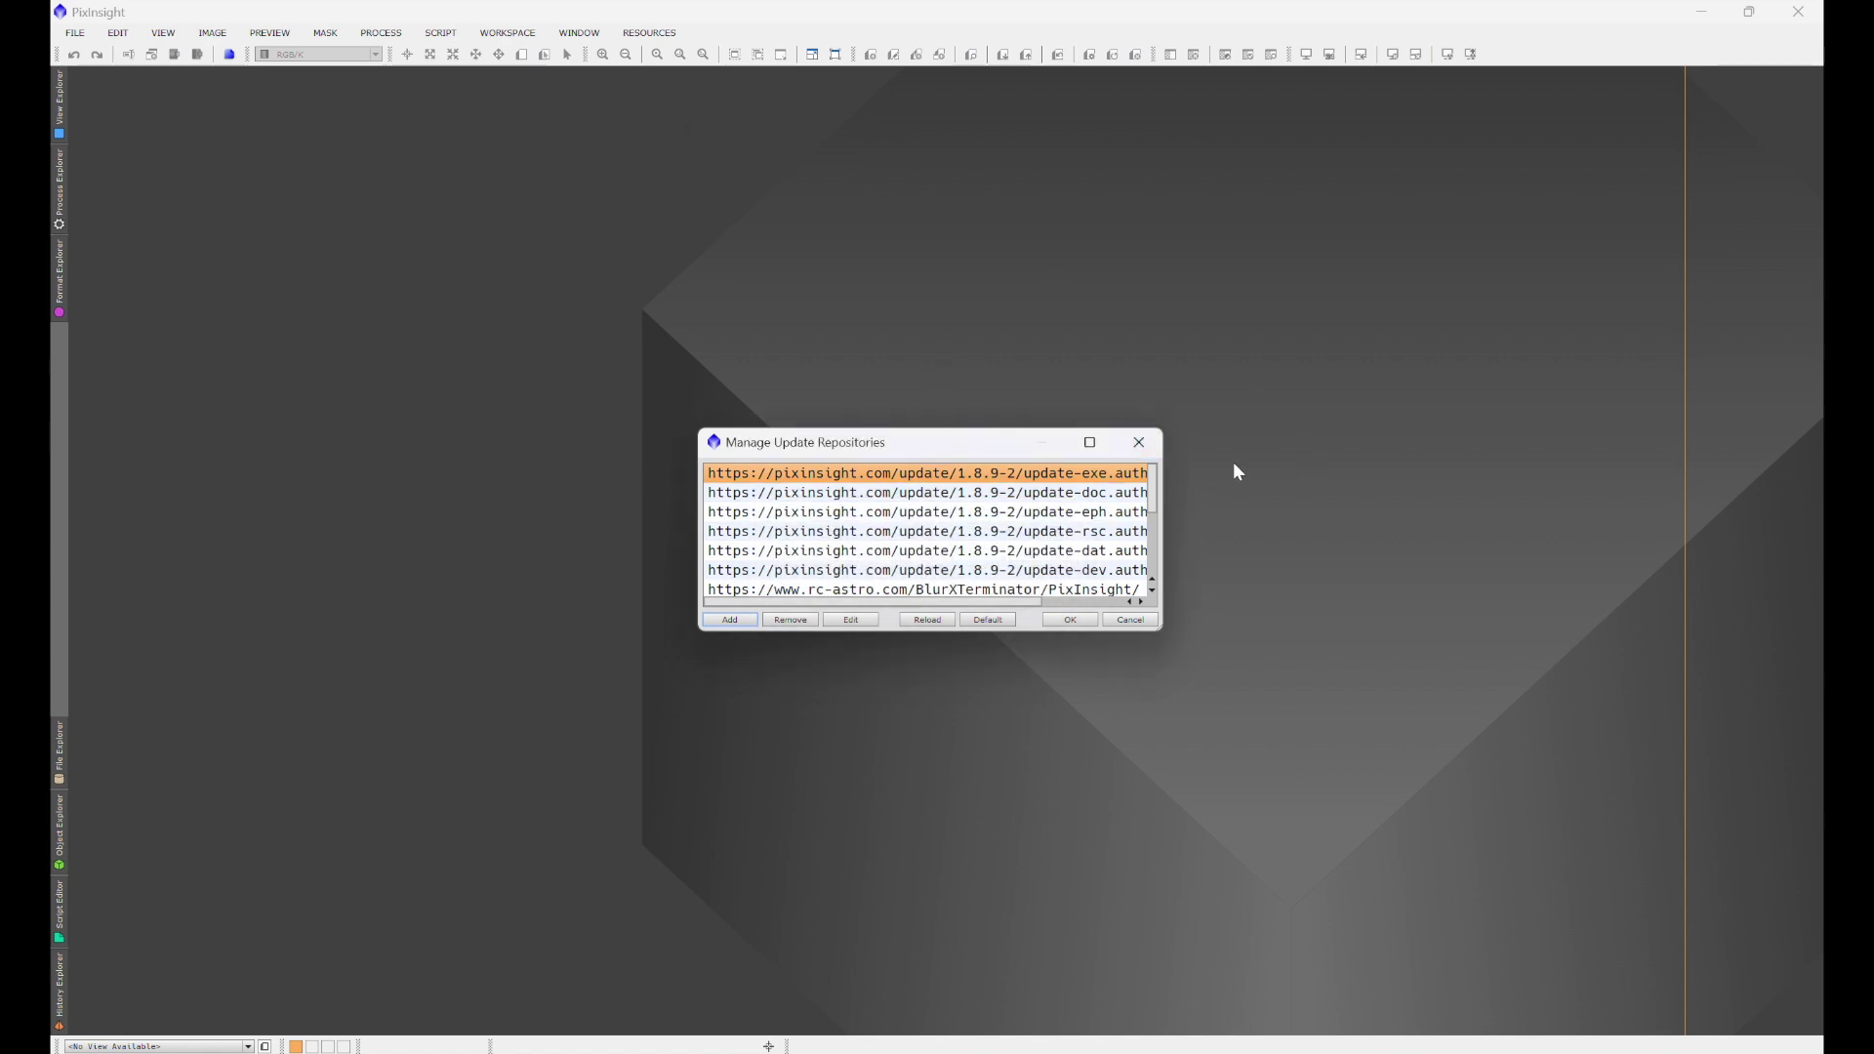
click(1139, 443)
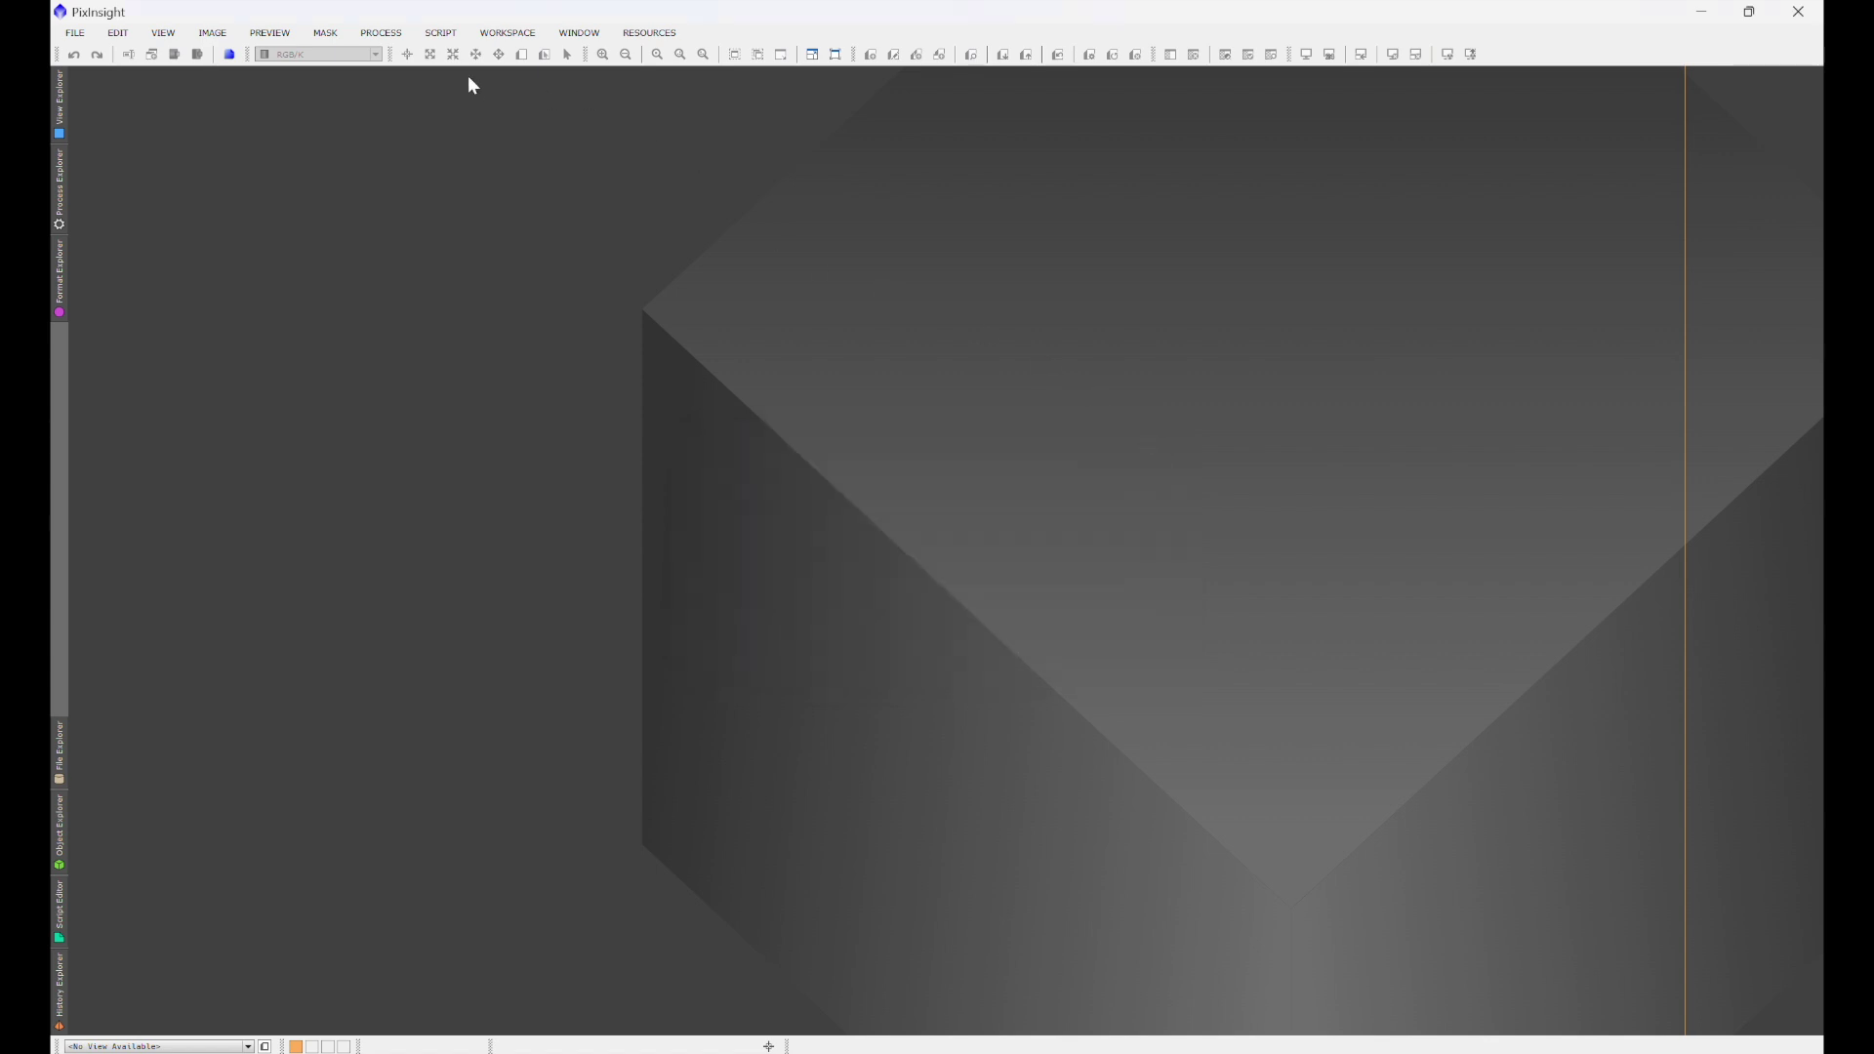
click(379, 35)
mouse_move(407, 57)
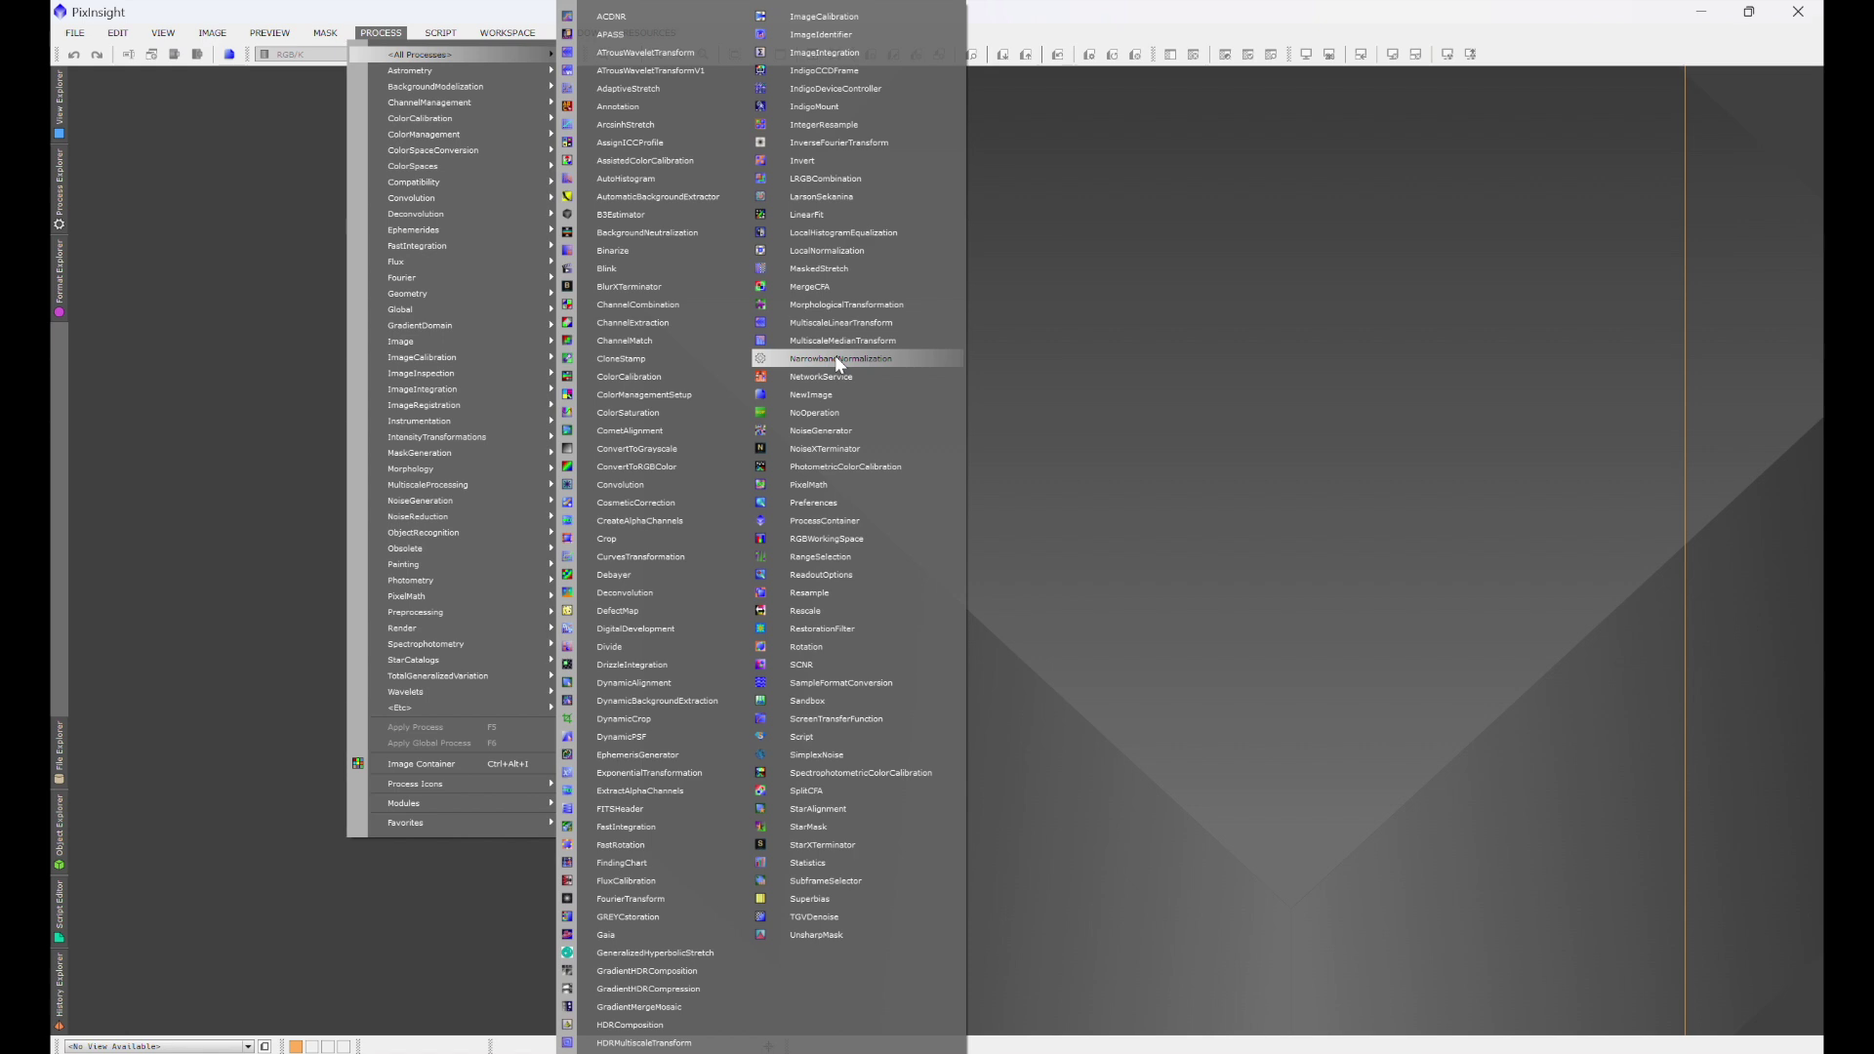
click(836, 360)
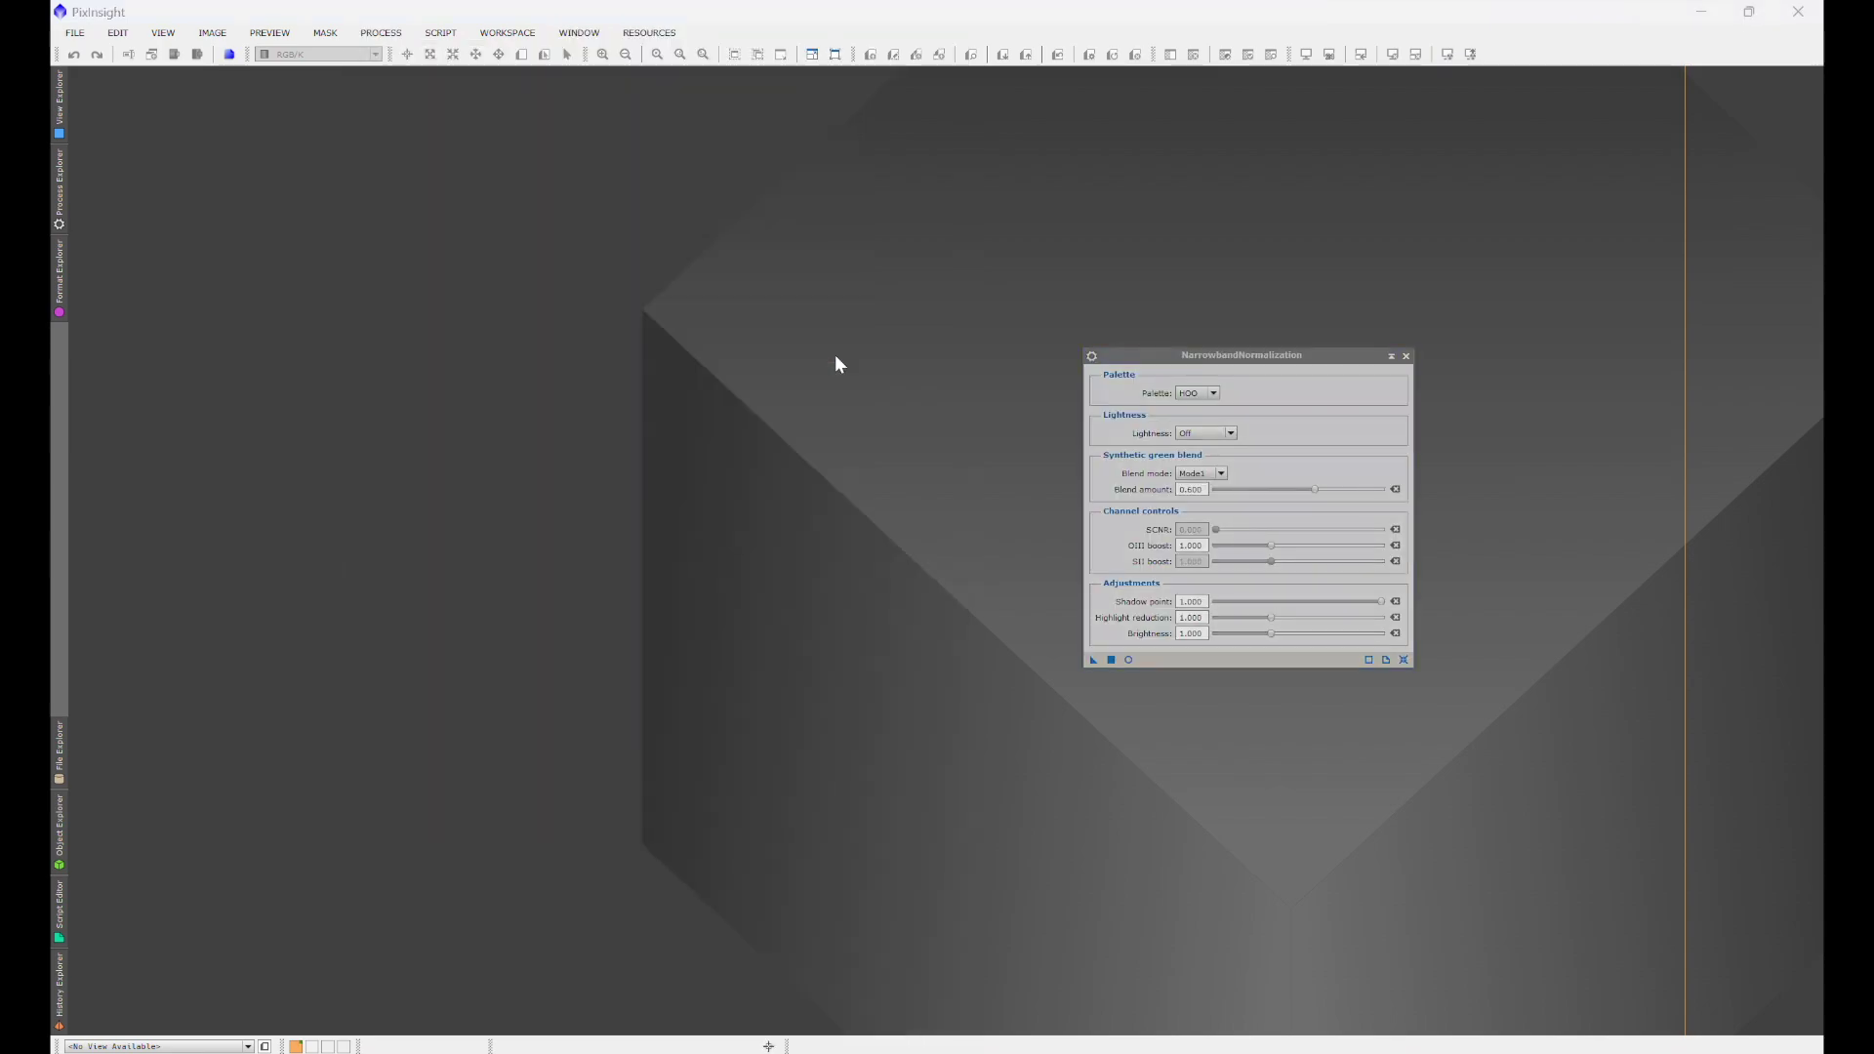
click(1210, 393)
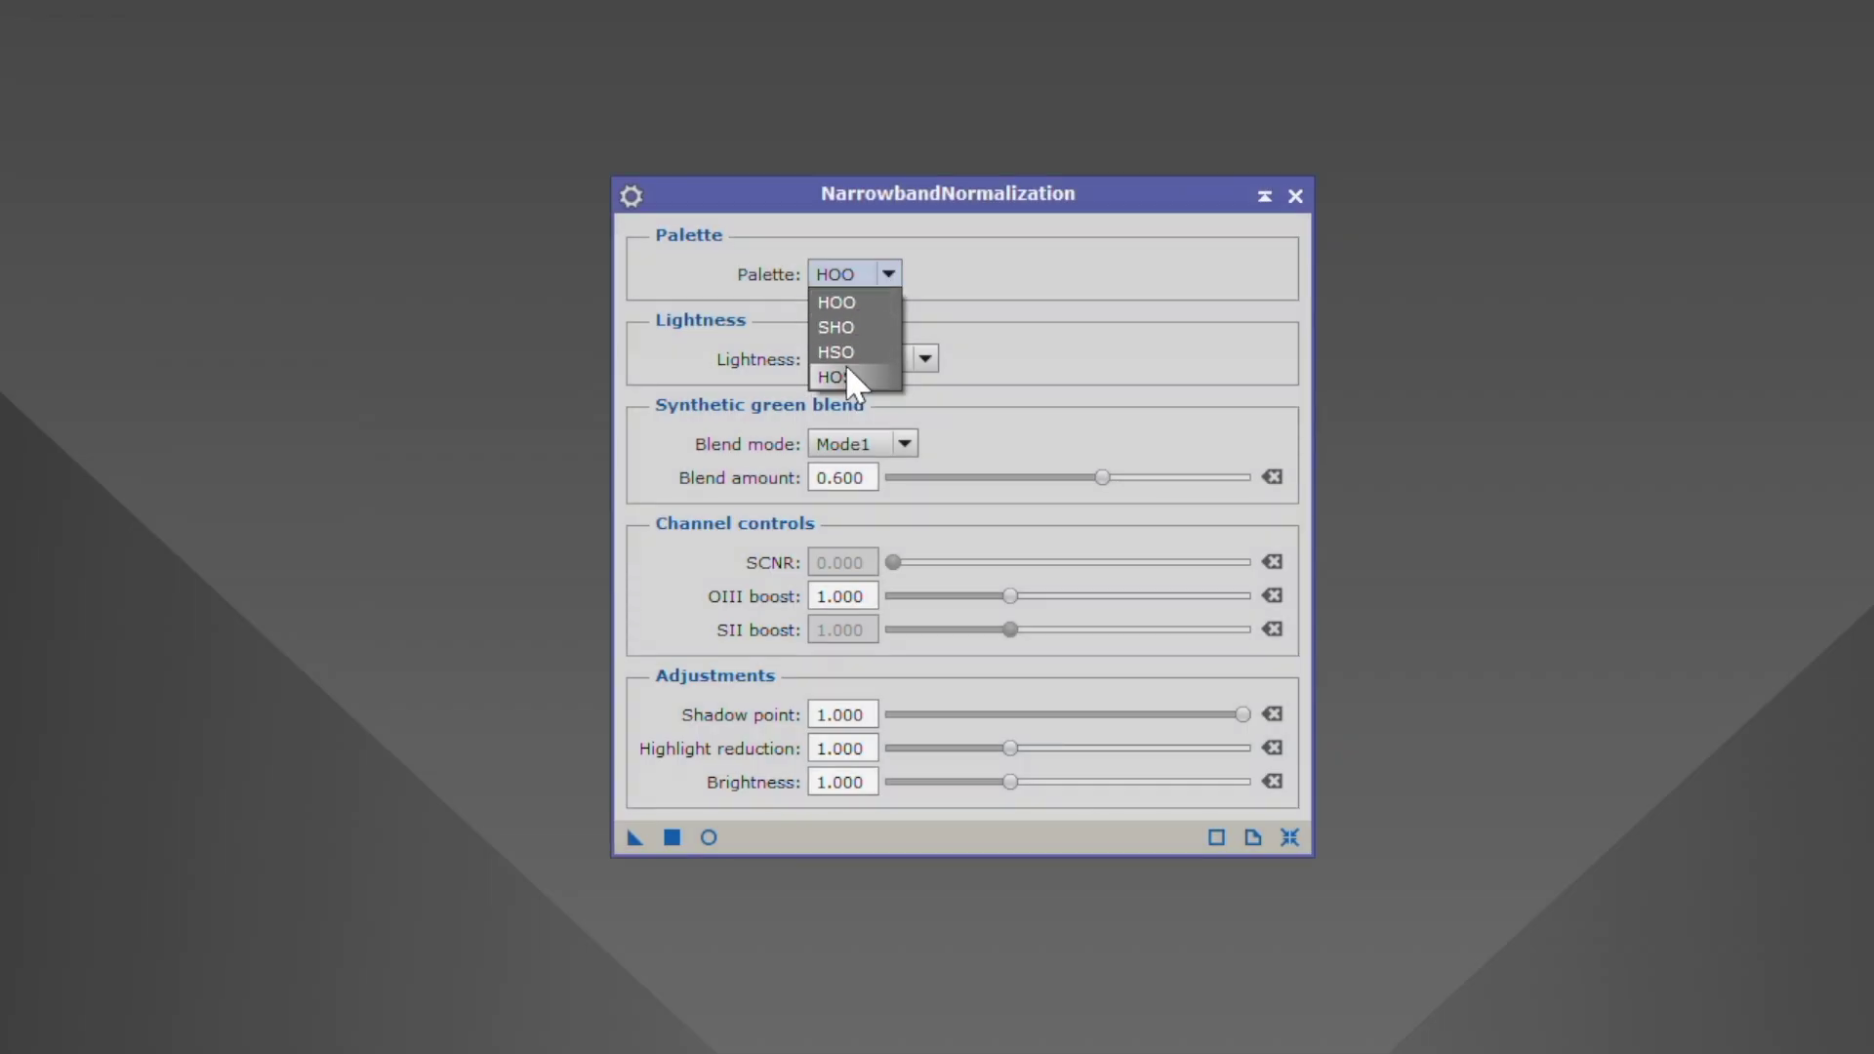
click(1296, 197)
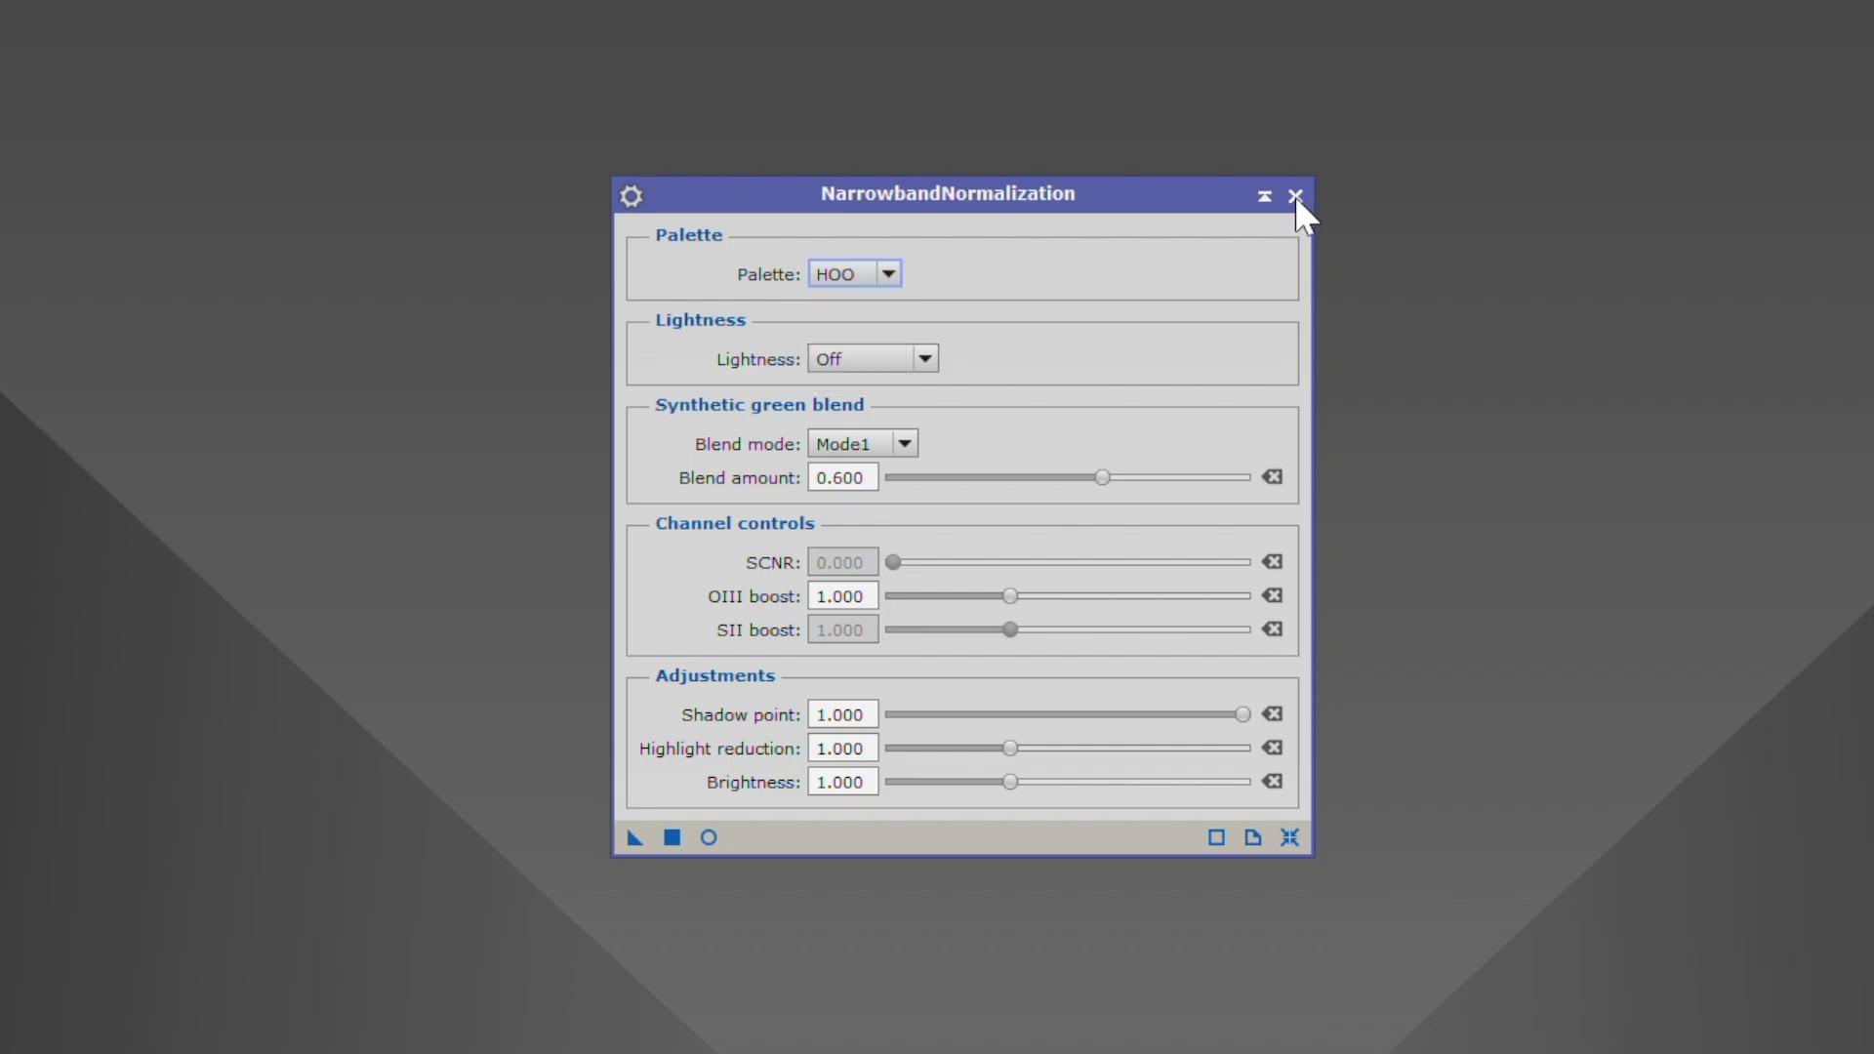
click(1296, 197)
Step: Open the cosmicphotons repository entry for editing and select its entire URL
click(638, 32)
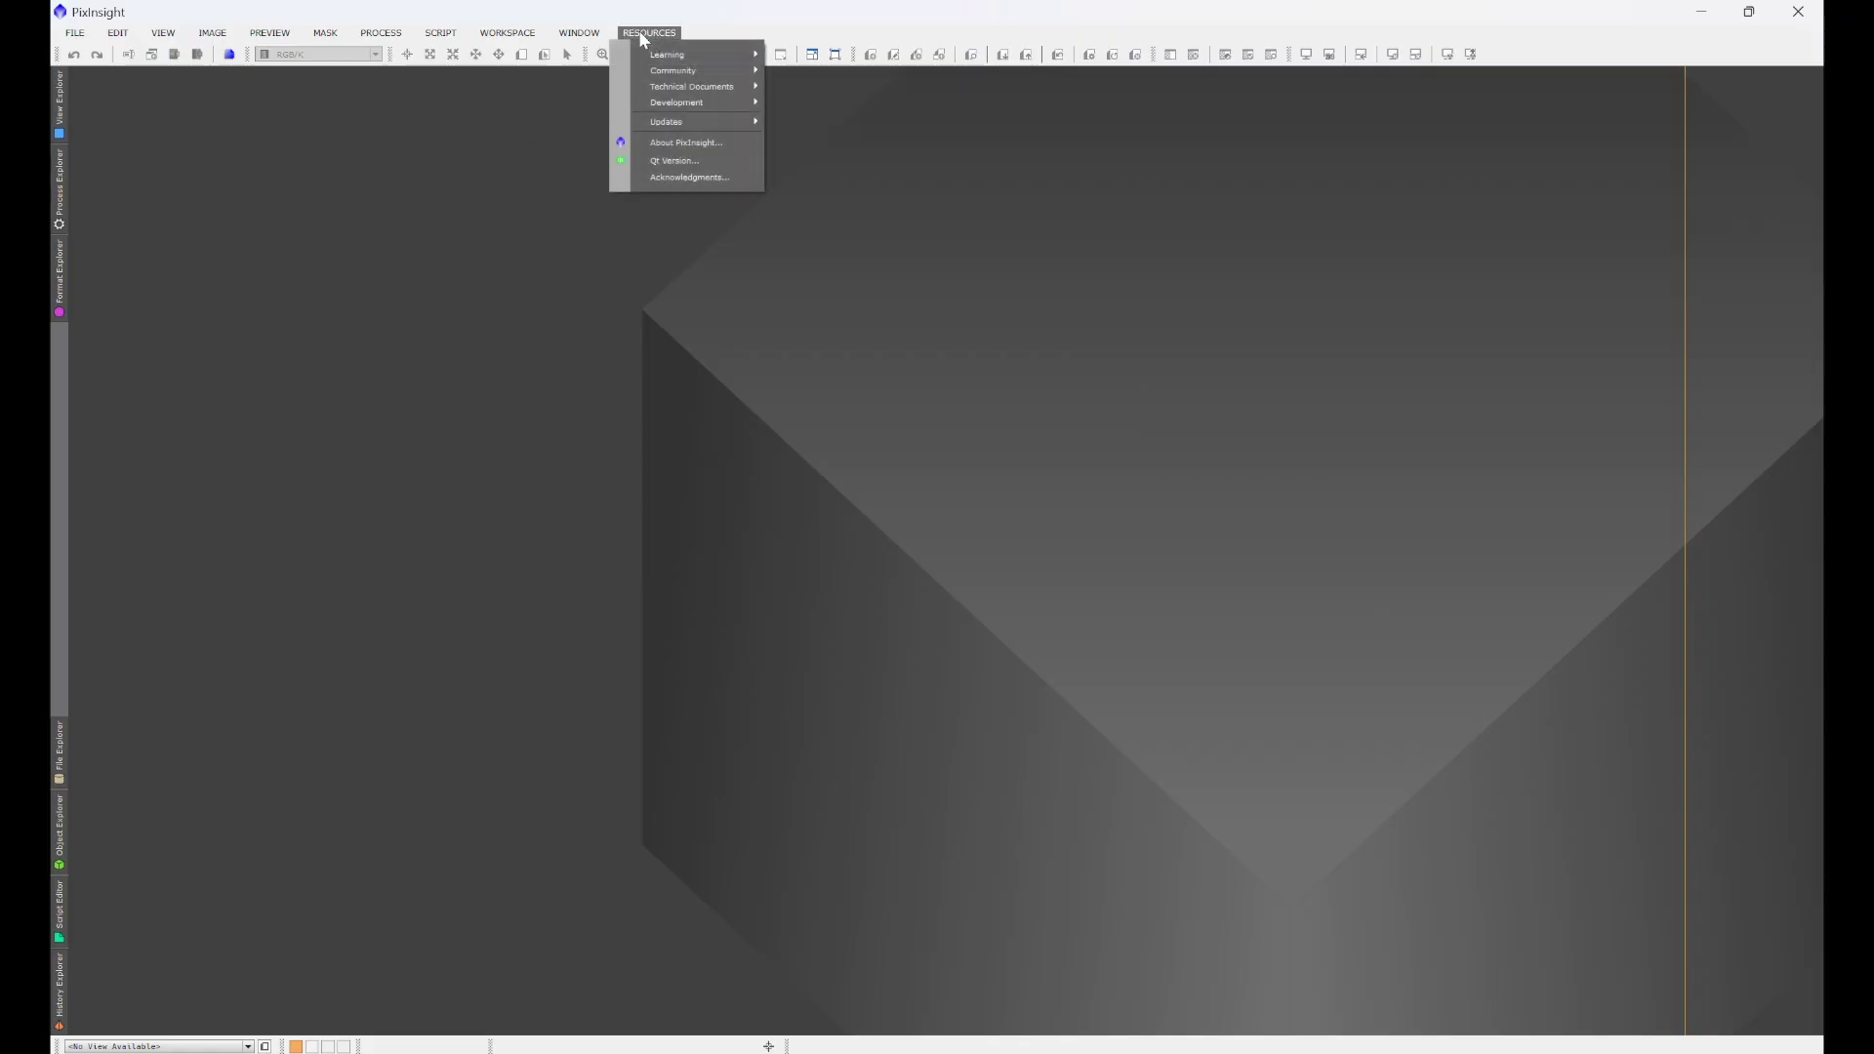
mouse_move(677, 121)
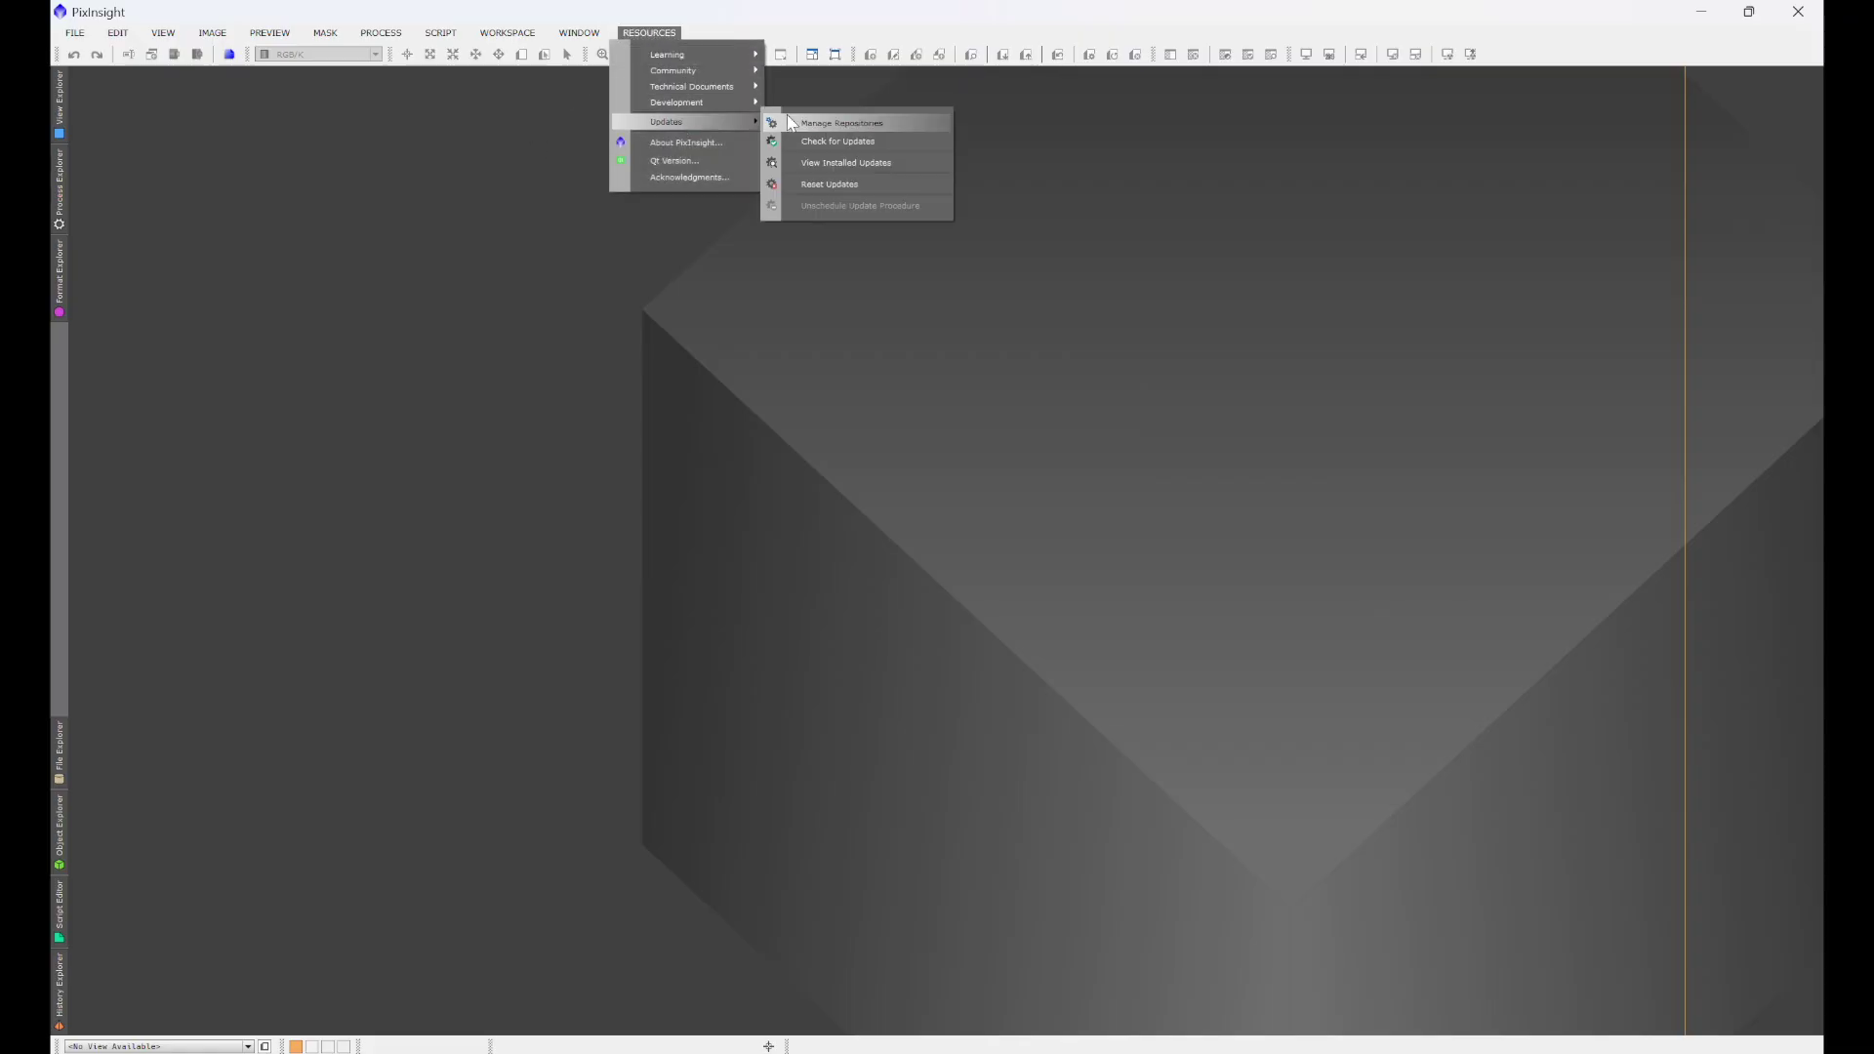
click(843, 124)
scroll(976, 546, down, 2)
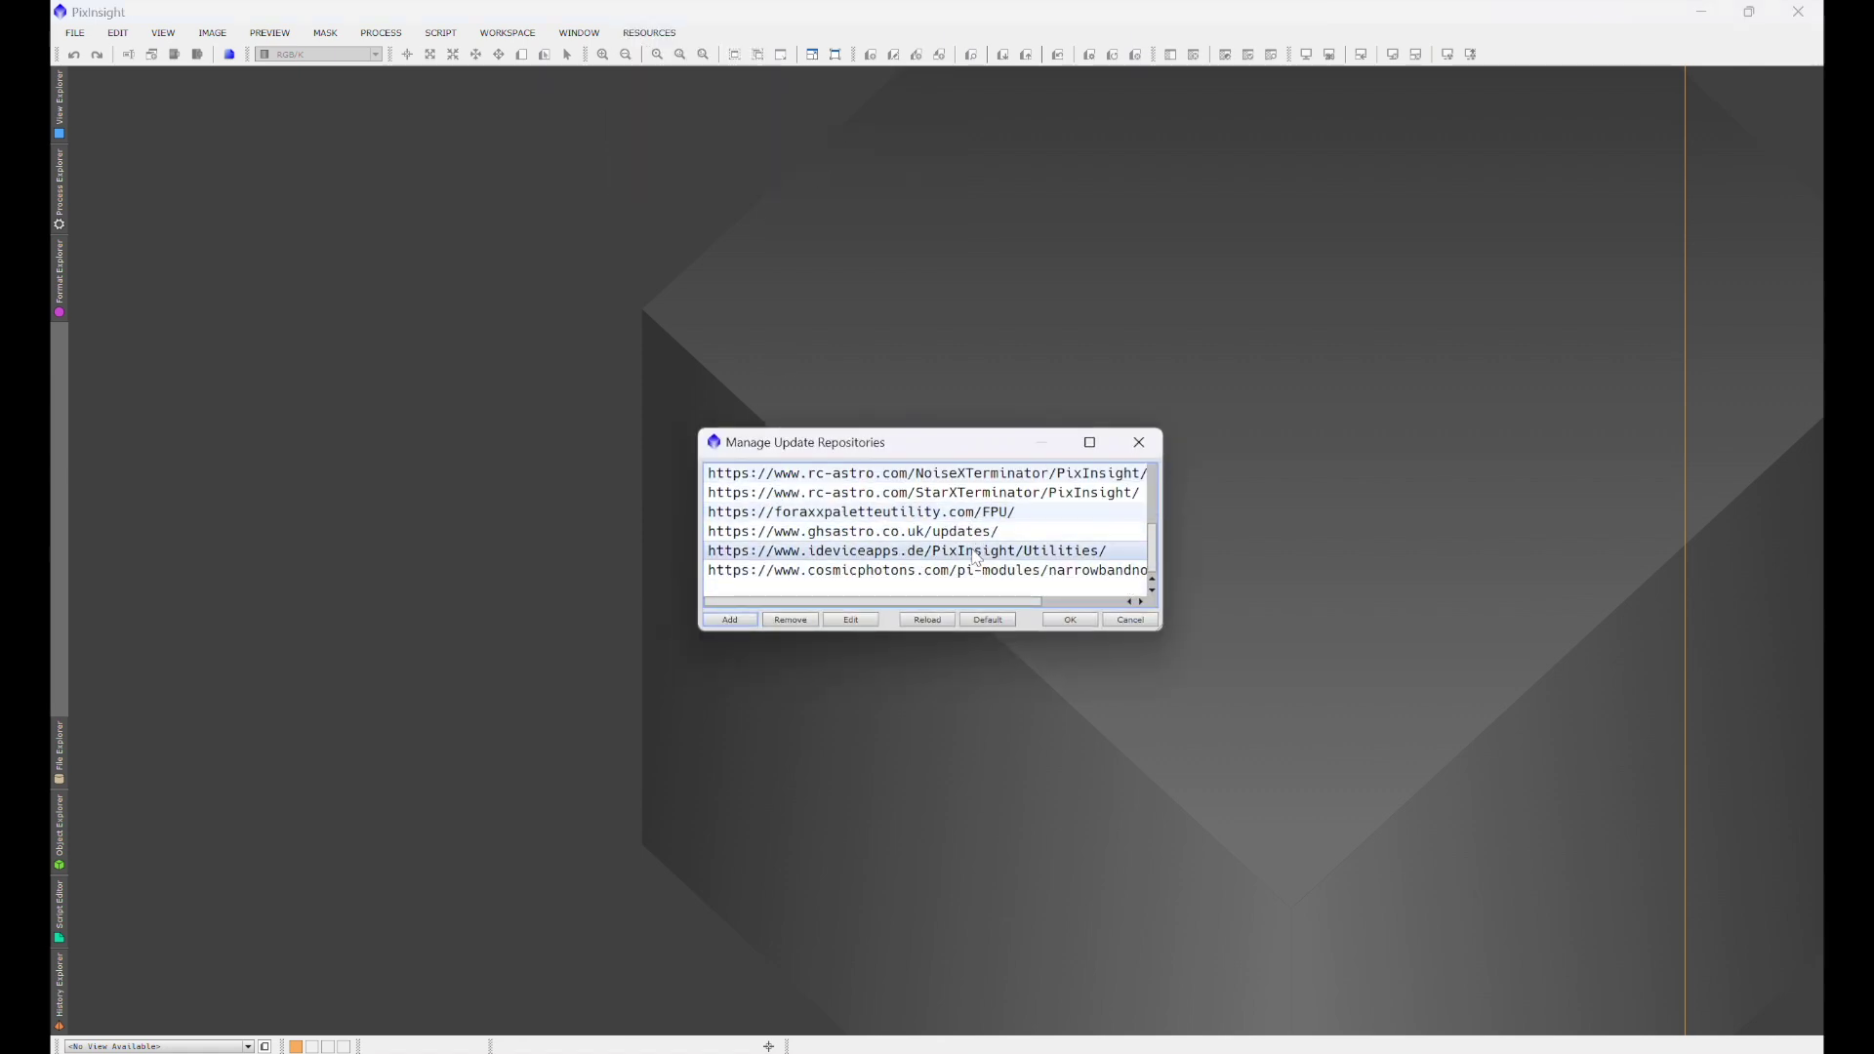
click(913, 573)
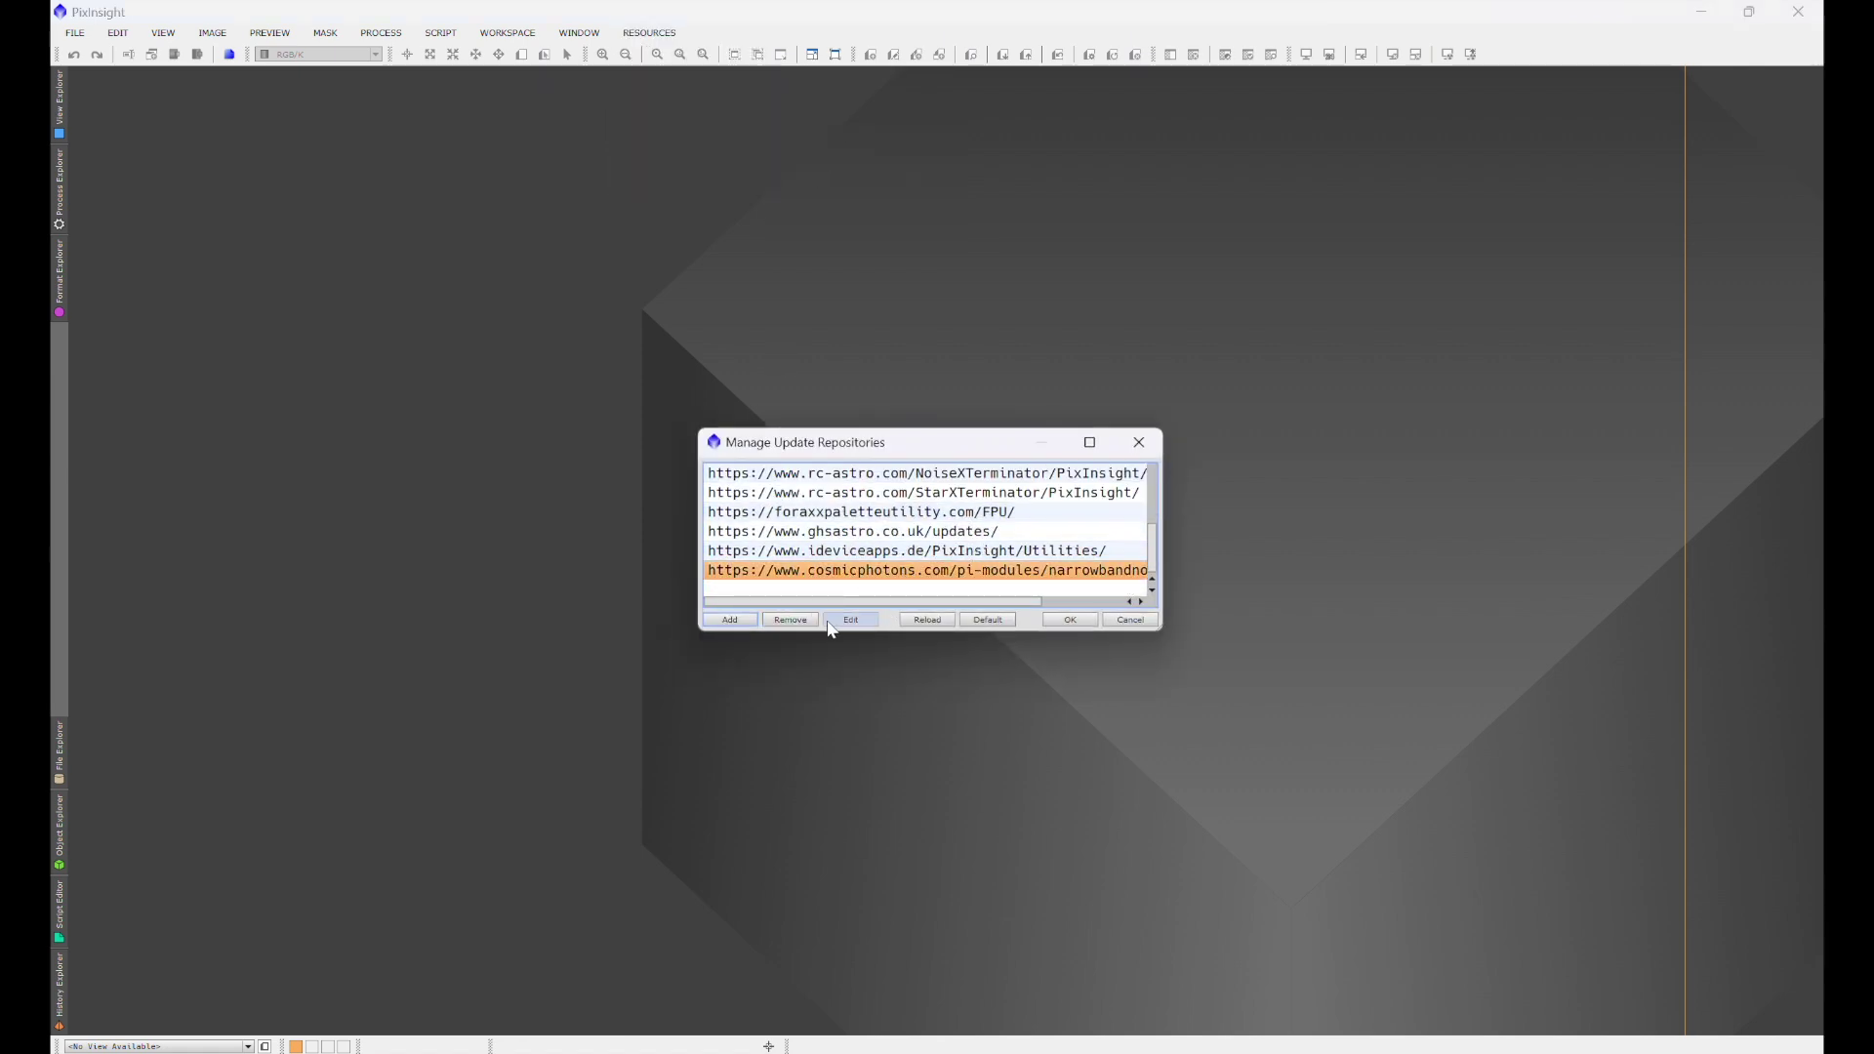
click(849, 621)
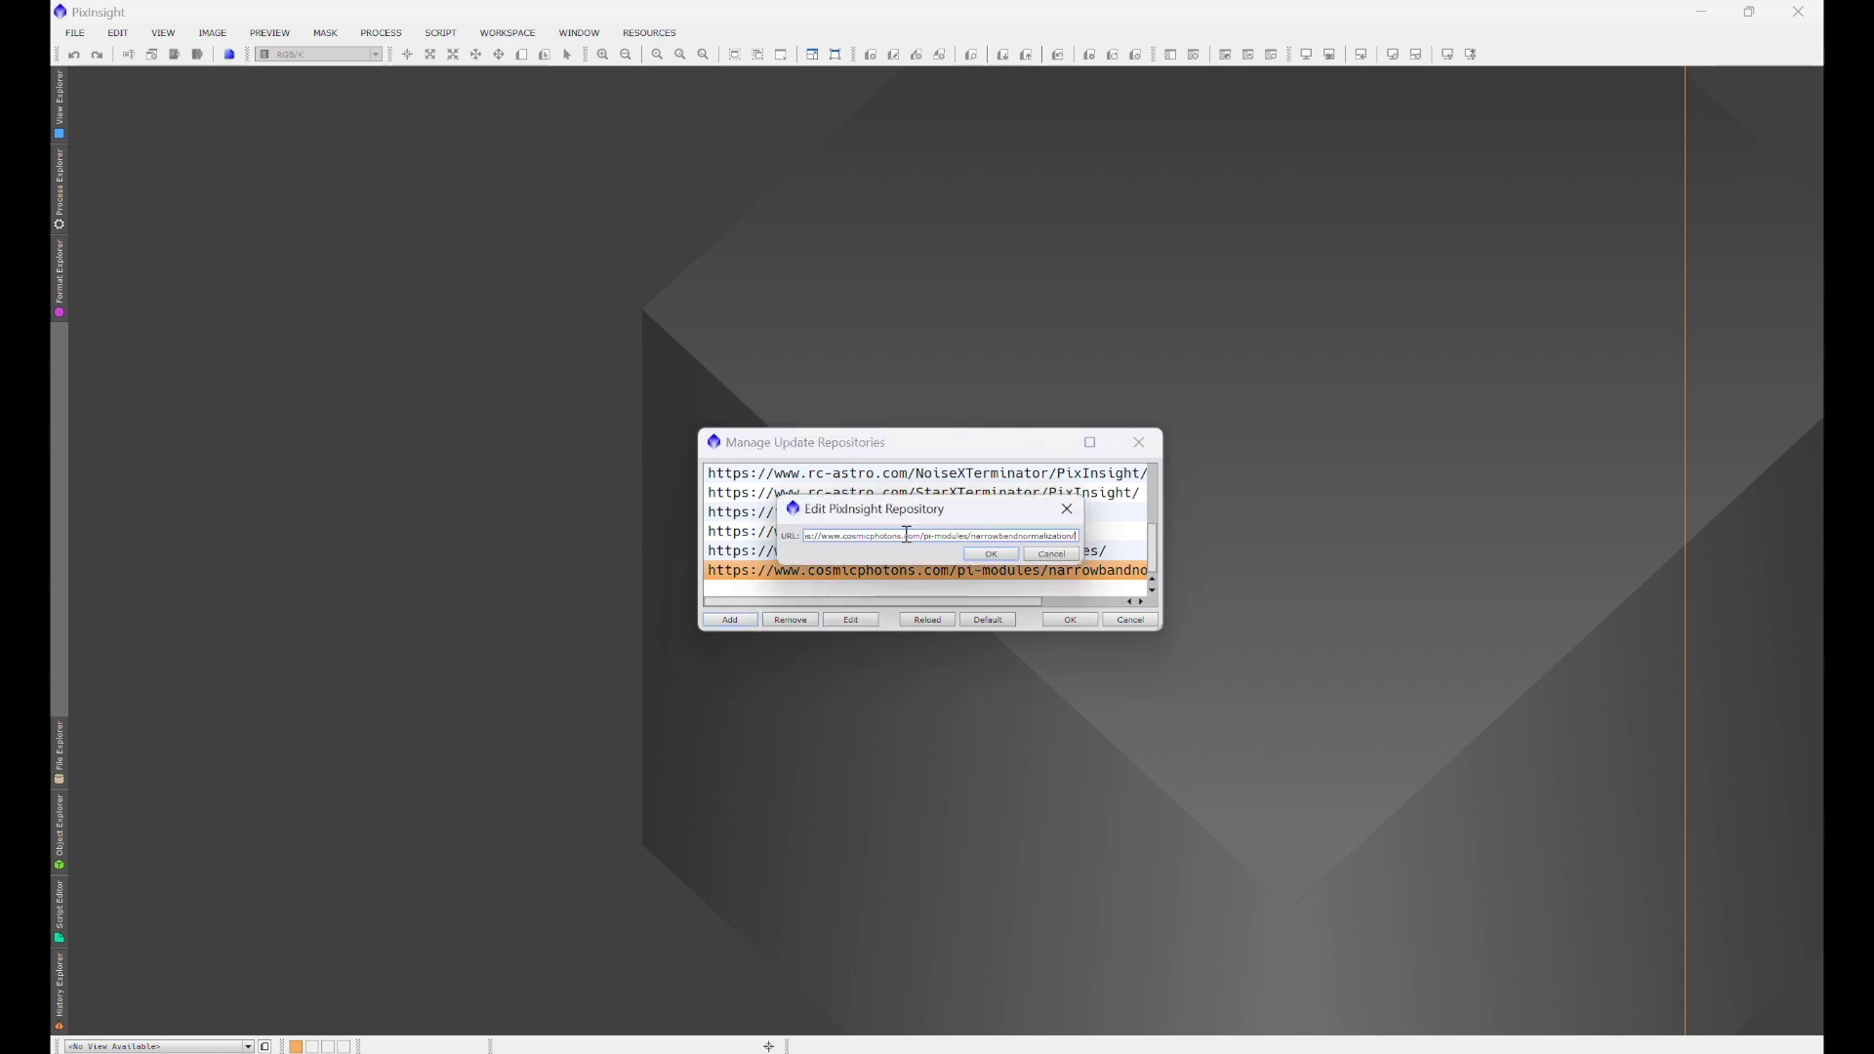
triple_click(906, 535)
key(ctrl+c)
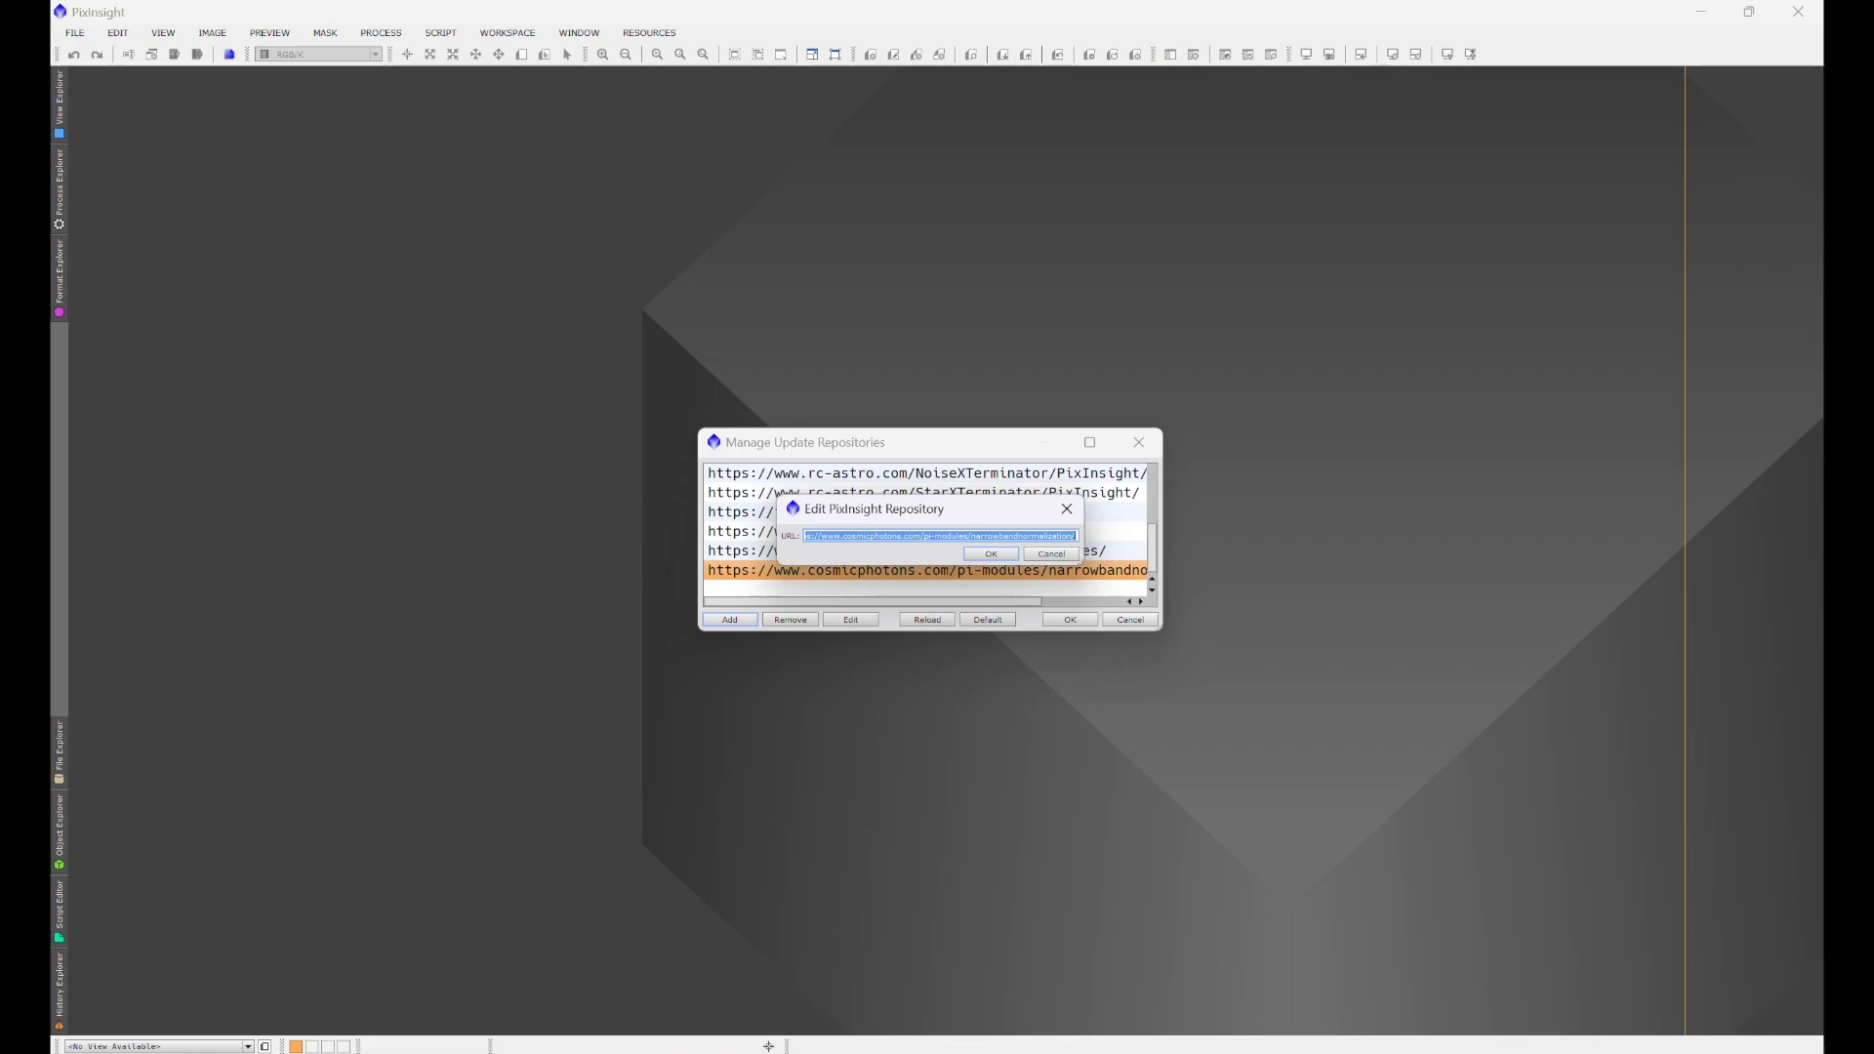
click(1073, 1049)
Step: Replace Edge's address with the pasted cosmicphotons URL to load the narrowbandnormalization page
triple_click(484, 58)
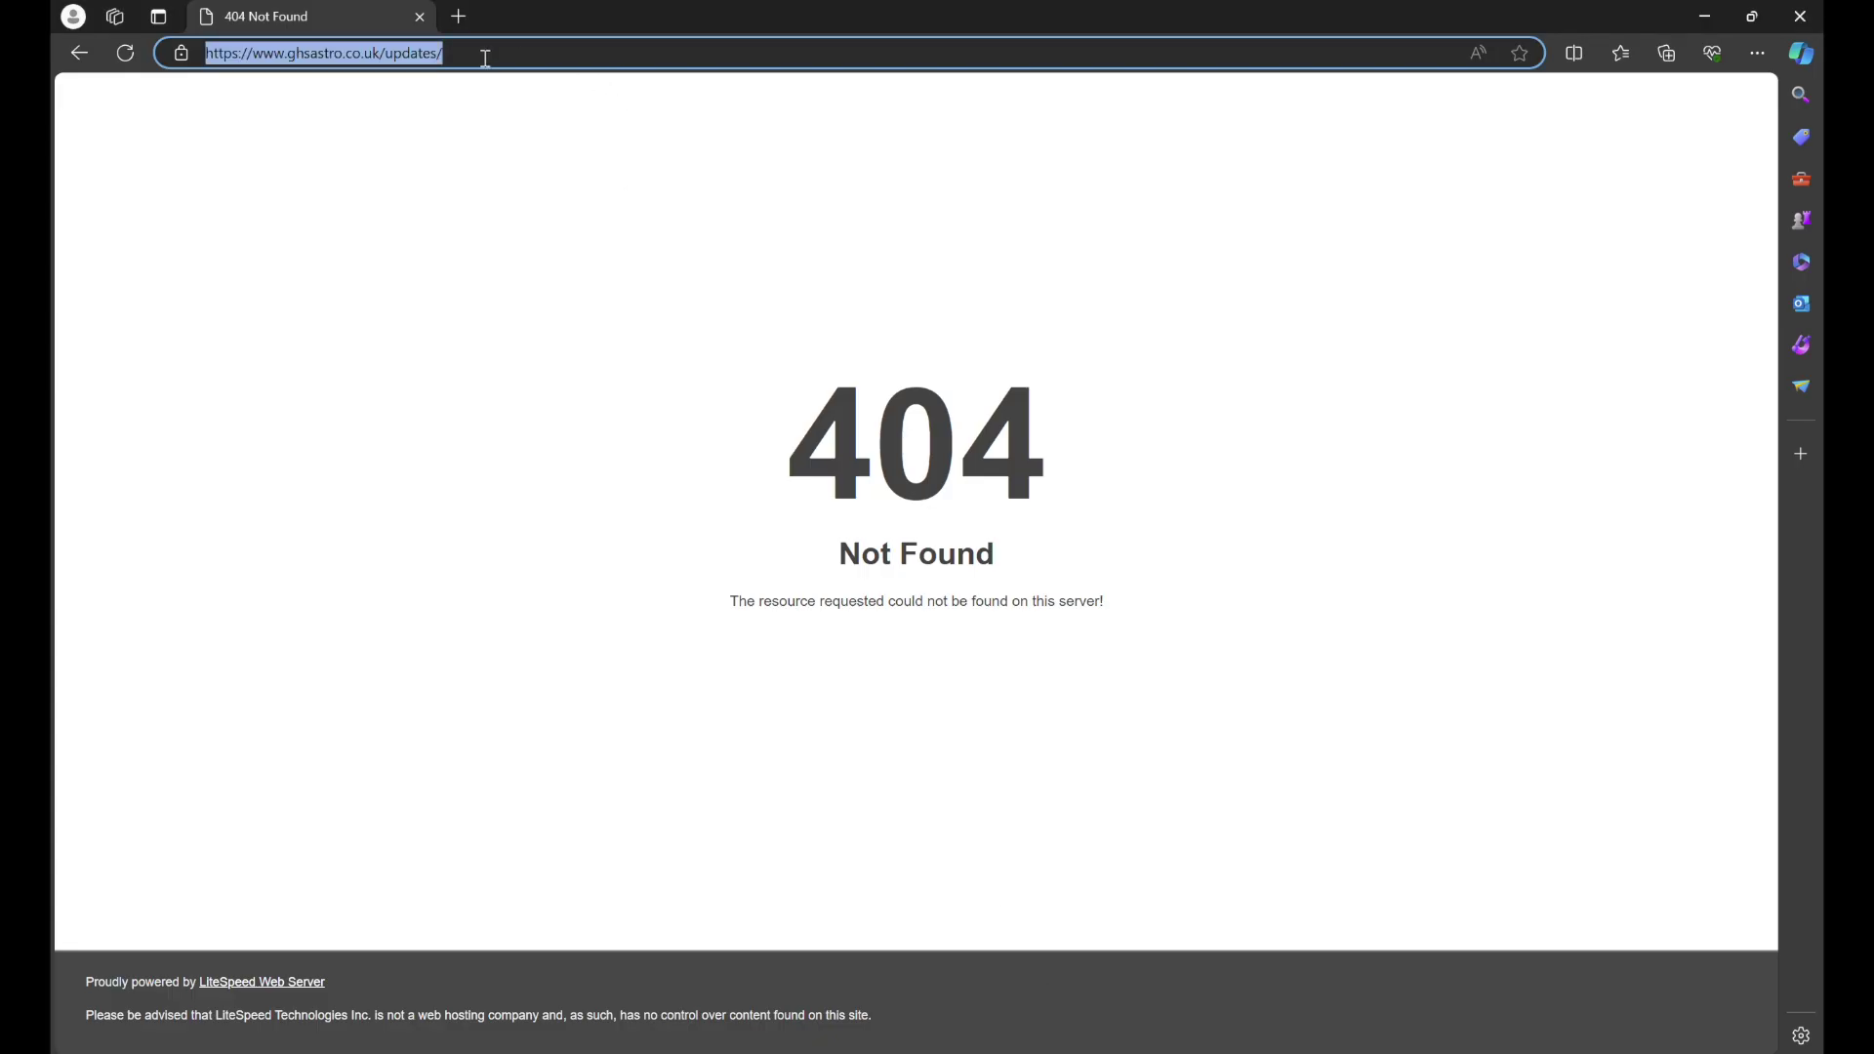
key(BackSpace)
key(ctrl+v)
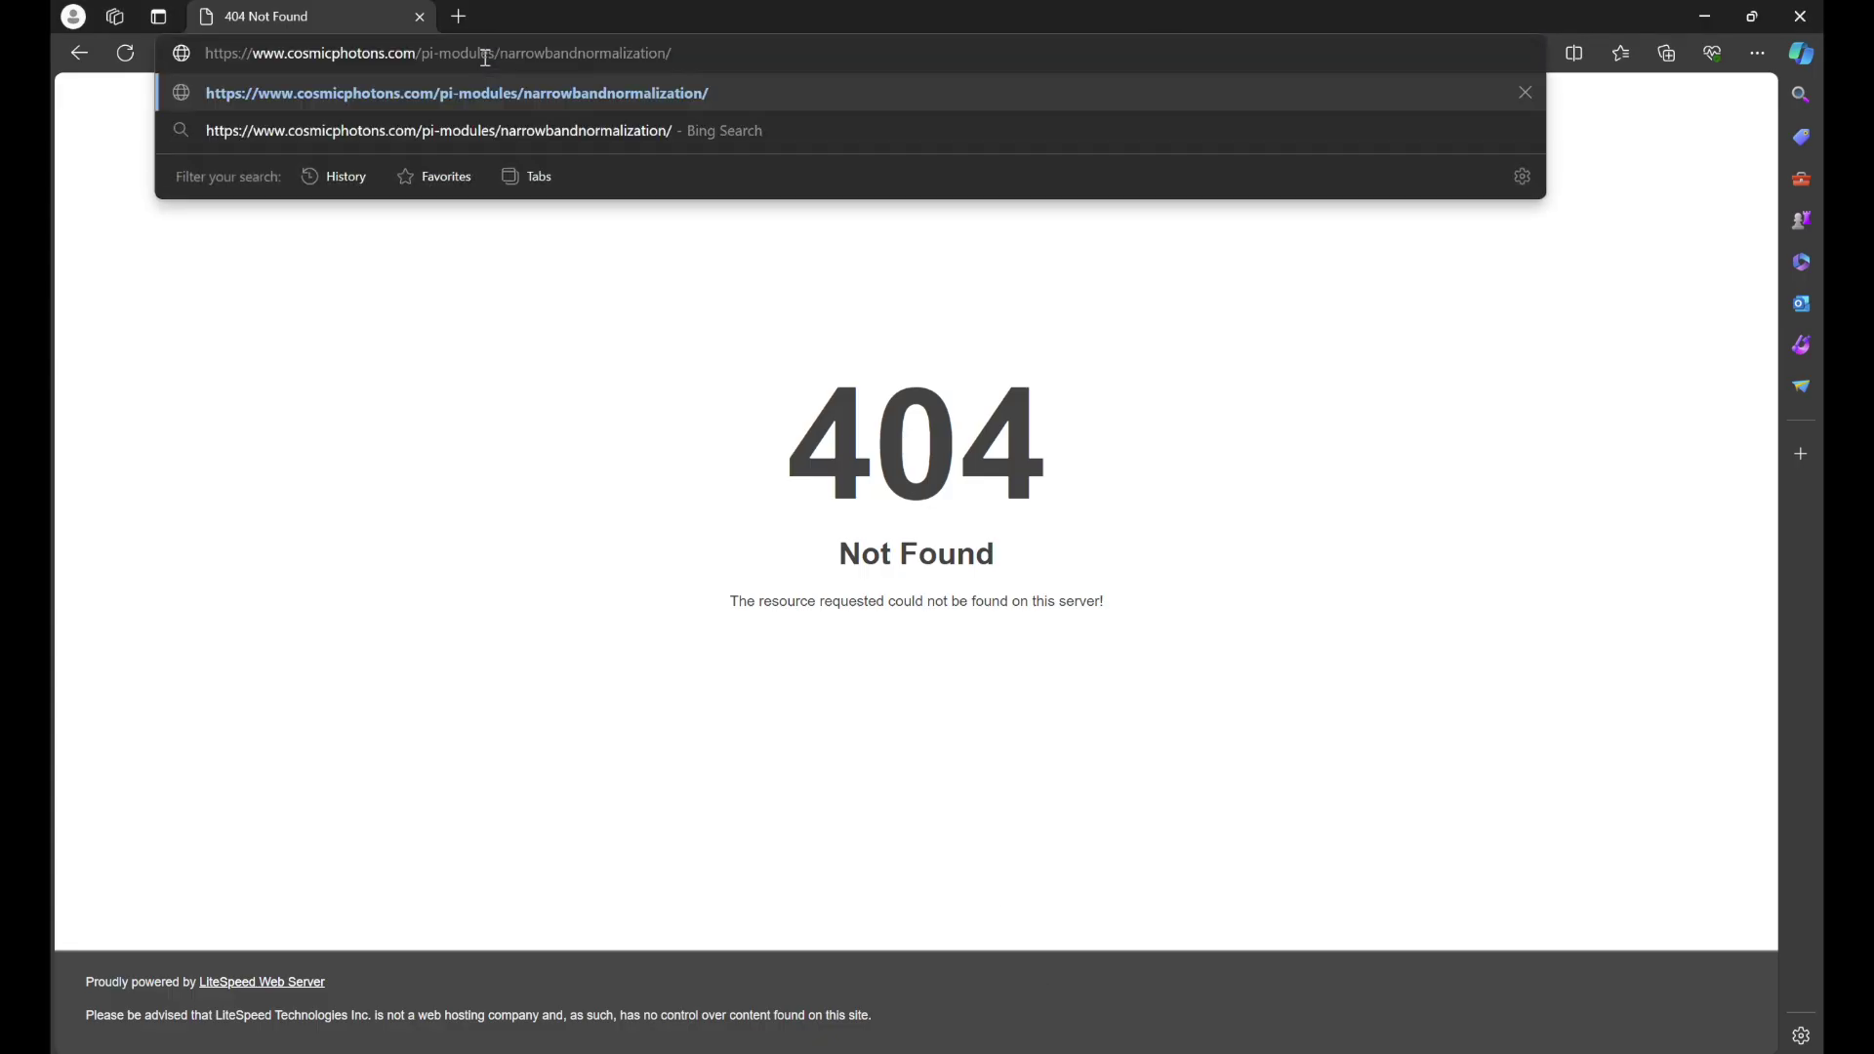
key(Return)
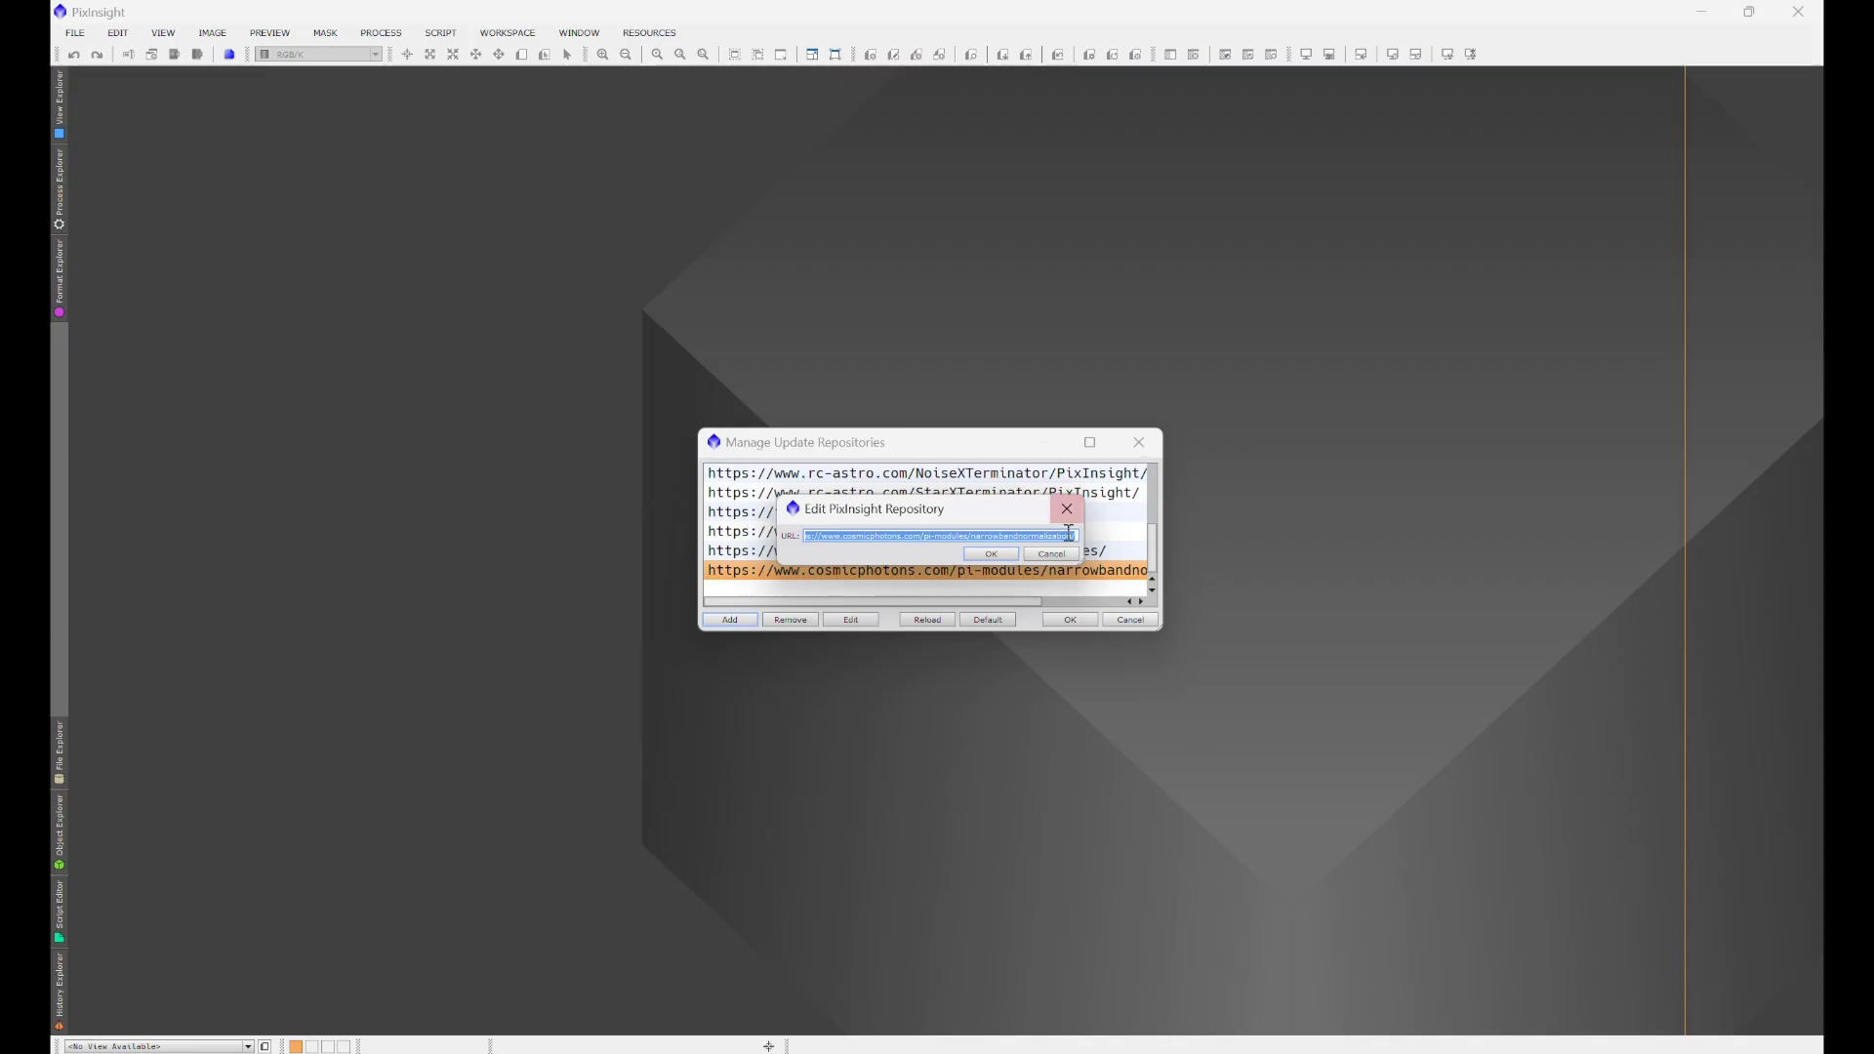
Step: Close the cosmicphotons edit dialog and reopen the Manage Update Repositories list
click(1067, 509)
click(1138, 442)
click(650, 34)
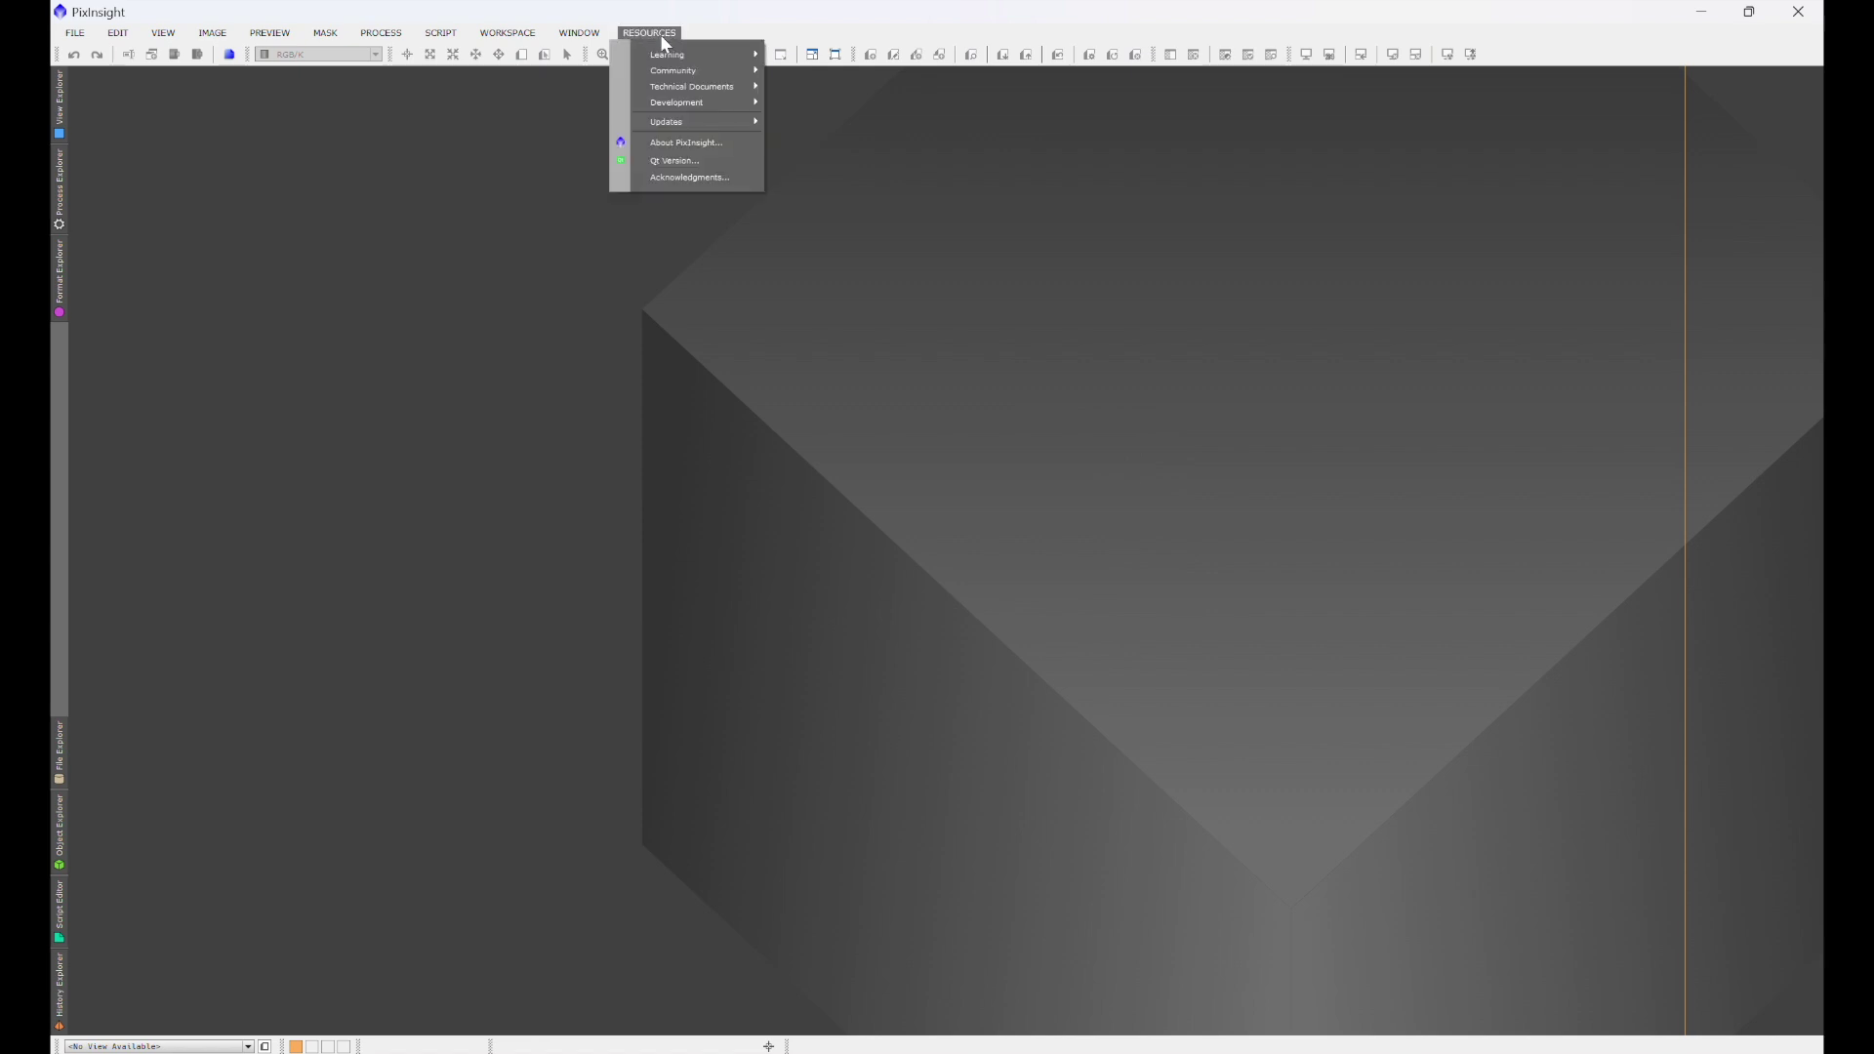
mouse_move(680, 121)
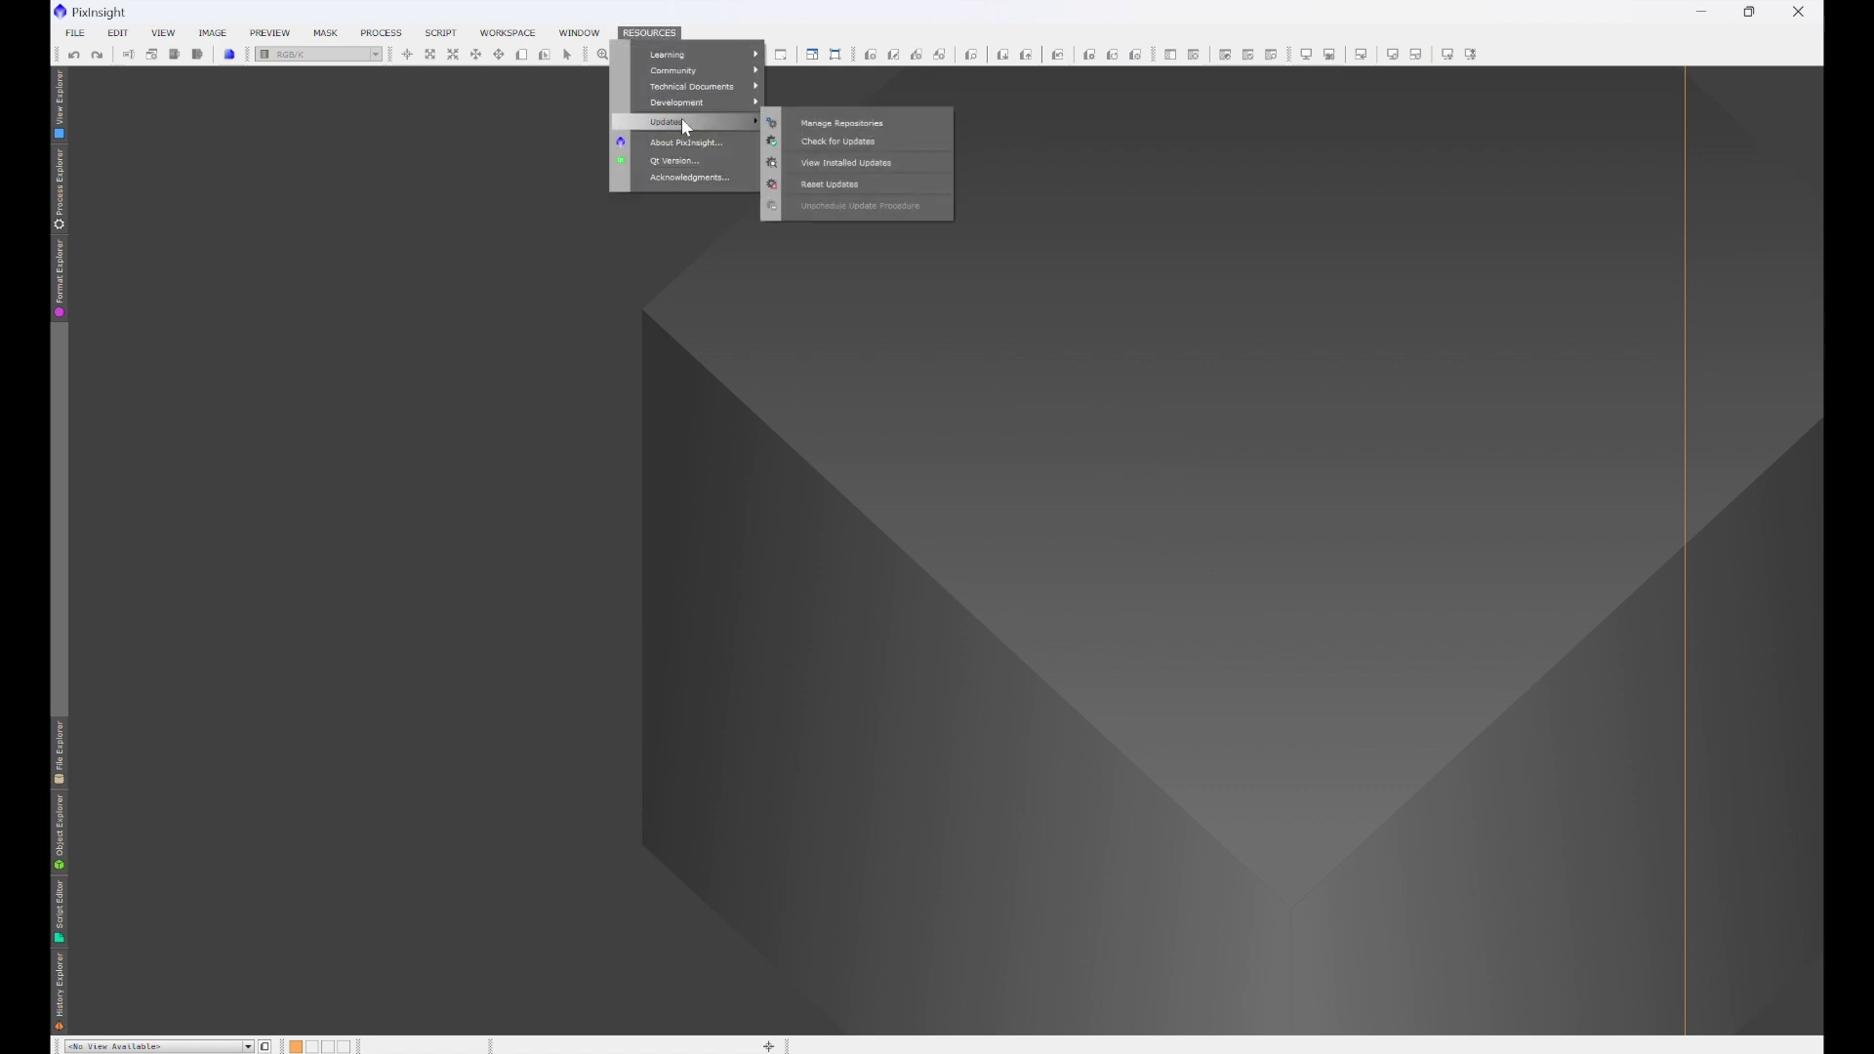
click(820, 130)
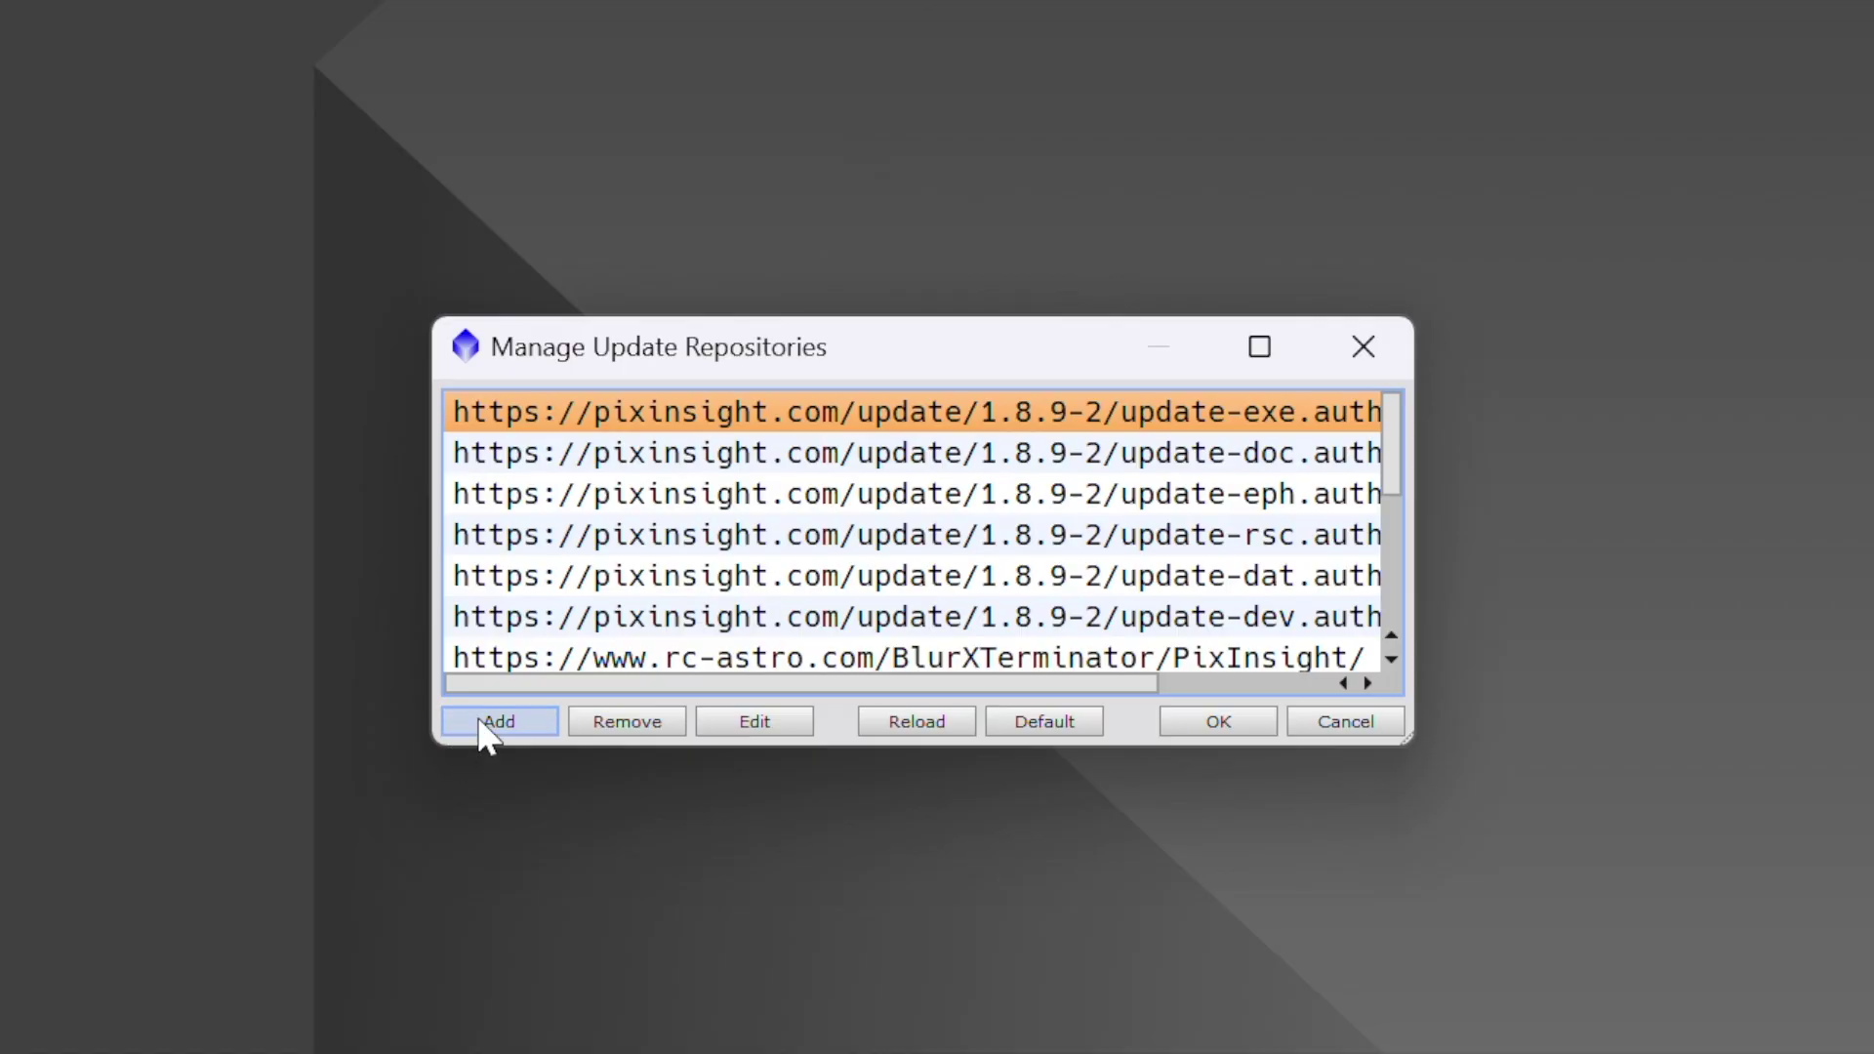
Step: Paste the cosmicphotons address into a new repository entry, then cancel it and close the manager
click(483, 724)
text(https://www.cosmicphotons.com/pi-modules/narrowbandnormalization/)
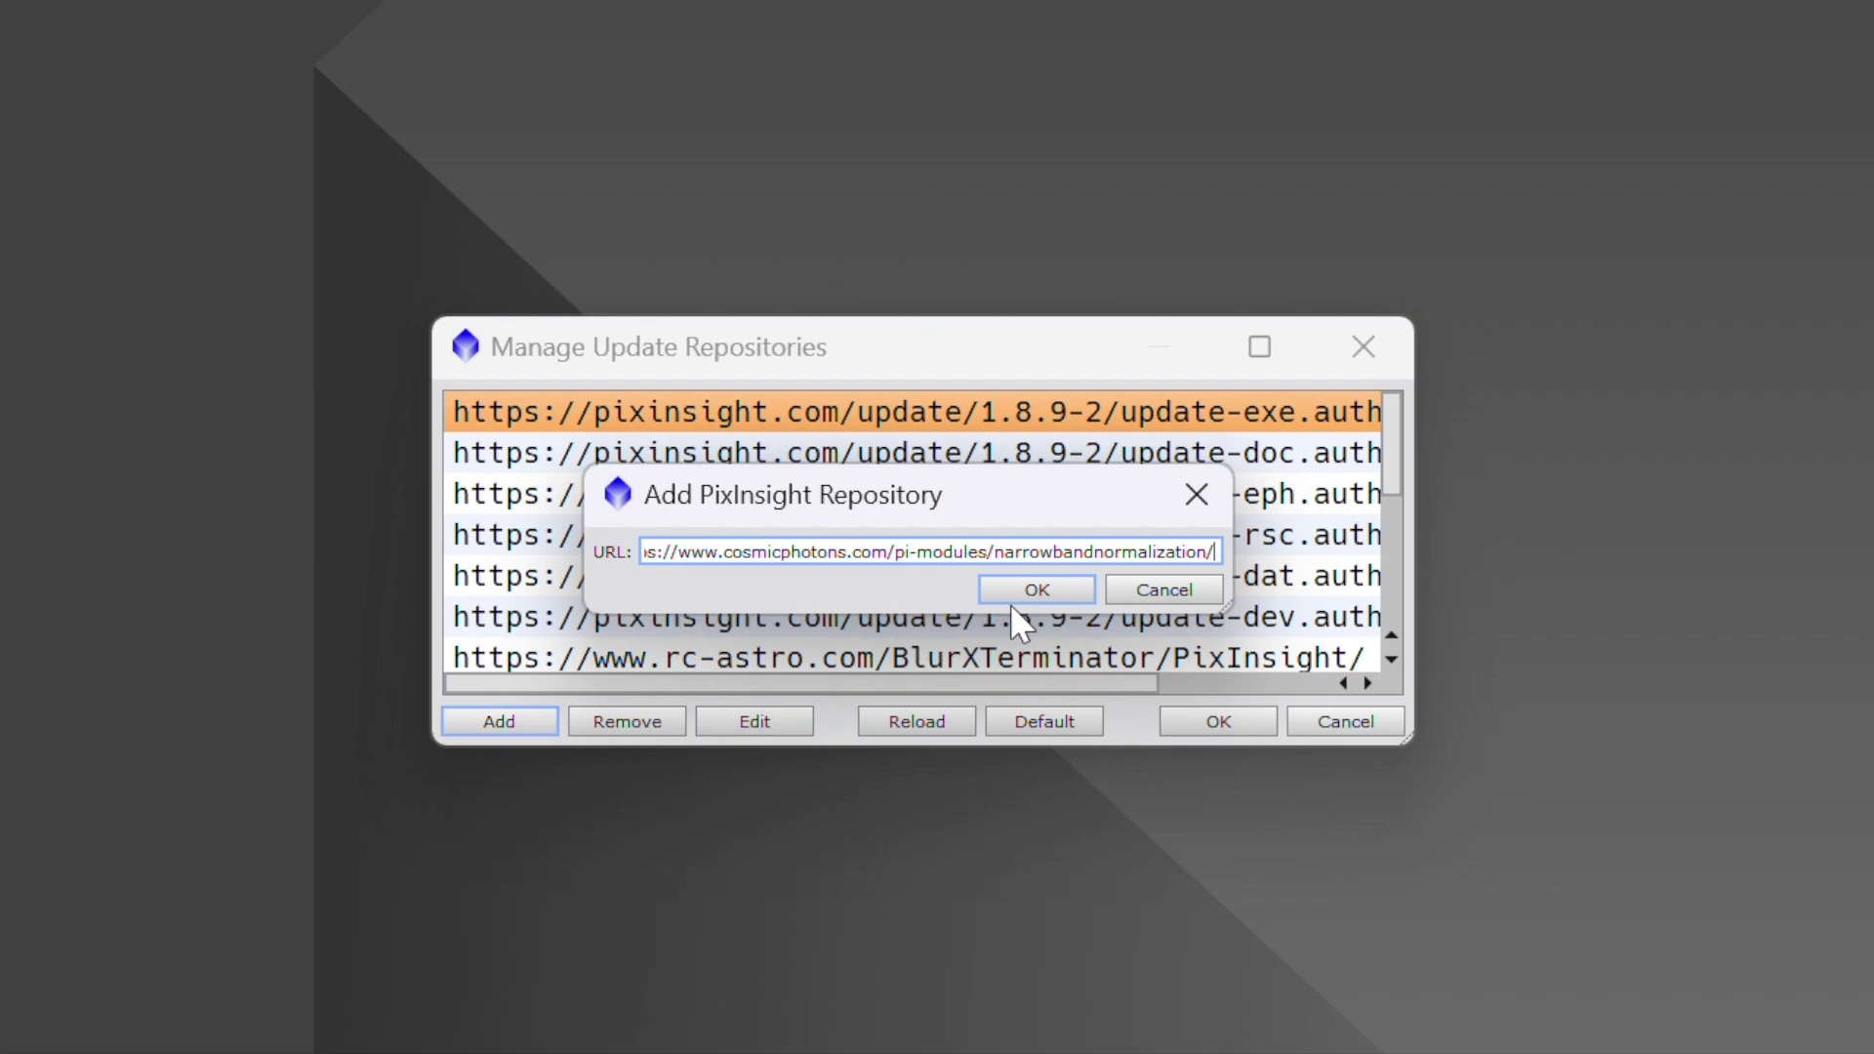
click(1196, 494)
click(1363, 346)
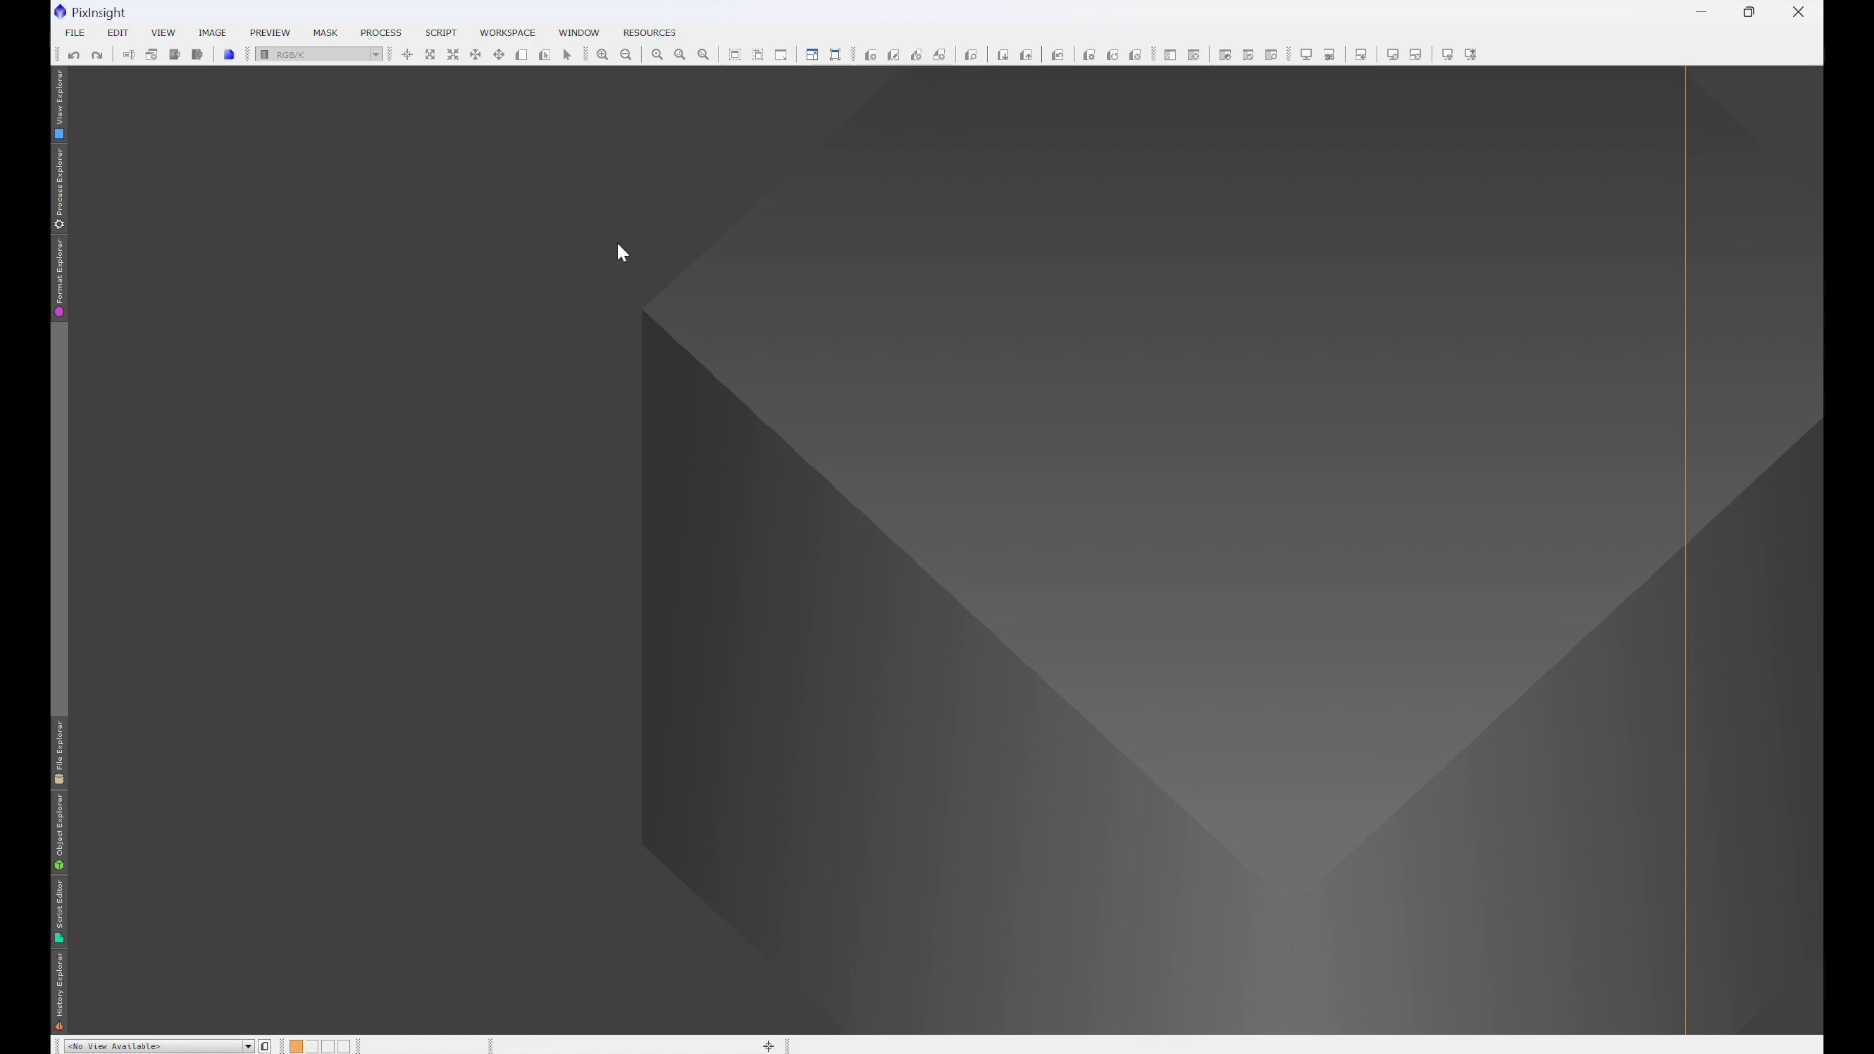
Step: Browse the Process categories menu and dismiss it without opening anything
click(379, 32)
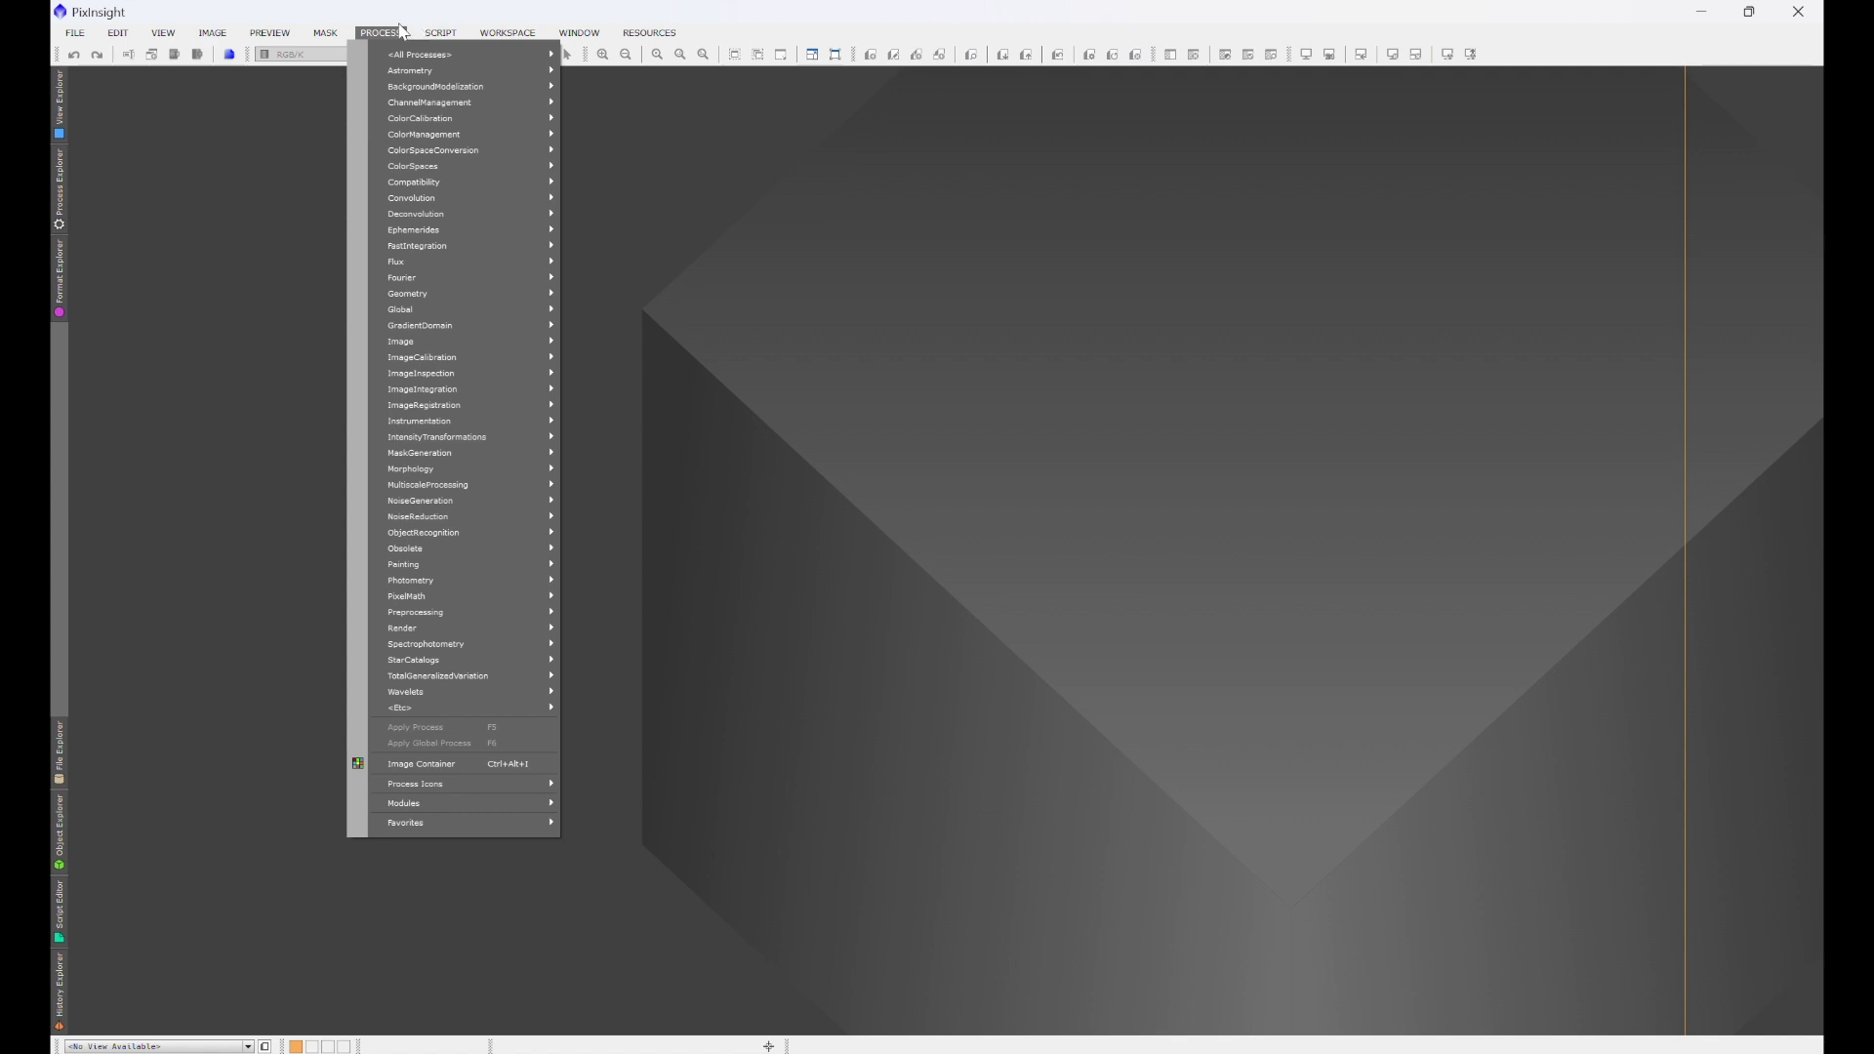
mouse_move(420, 53)
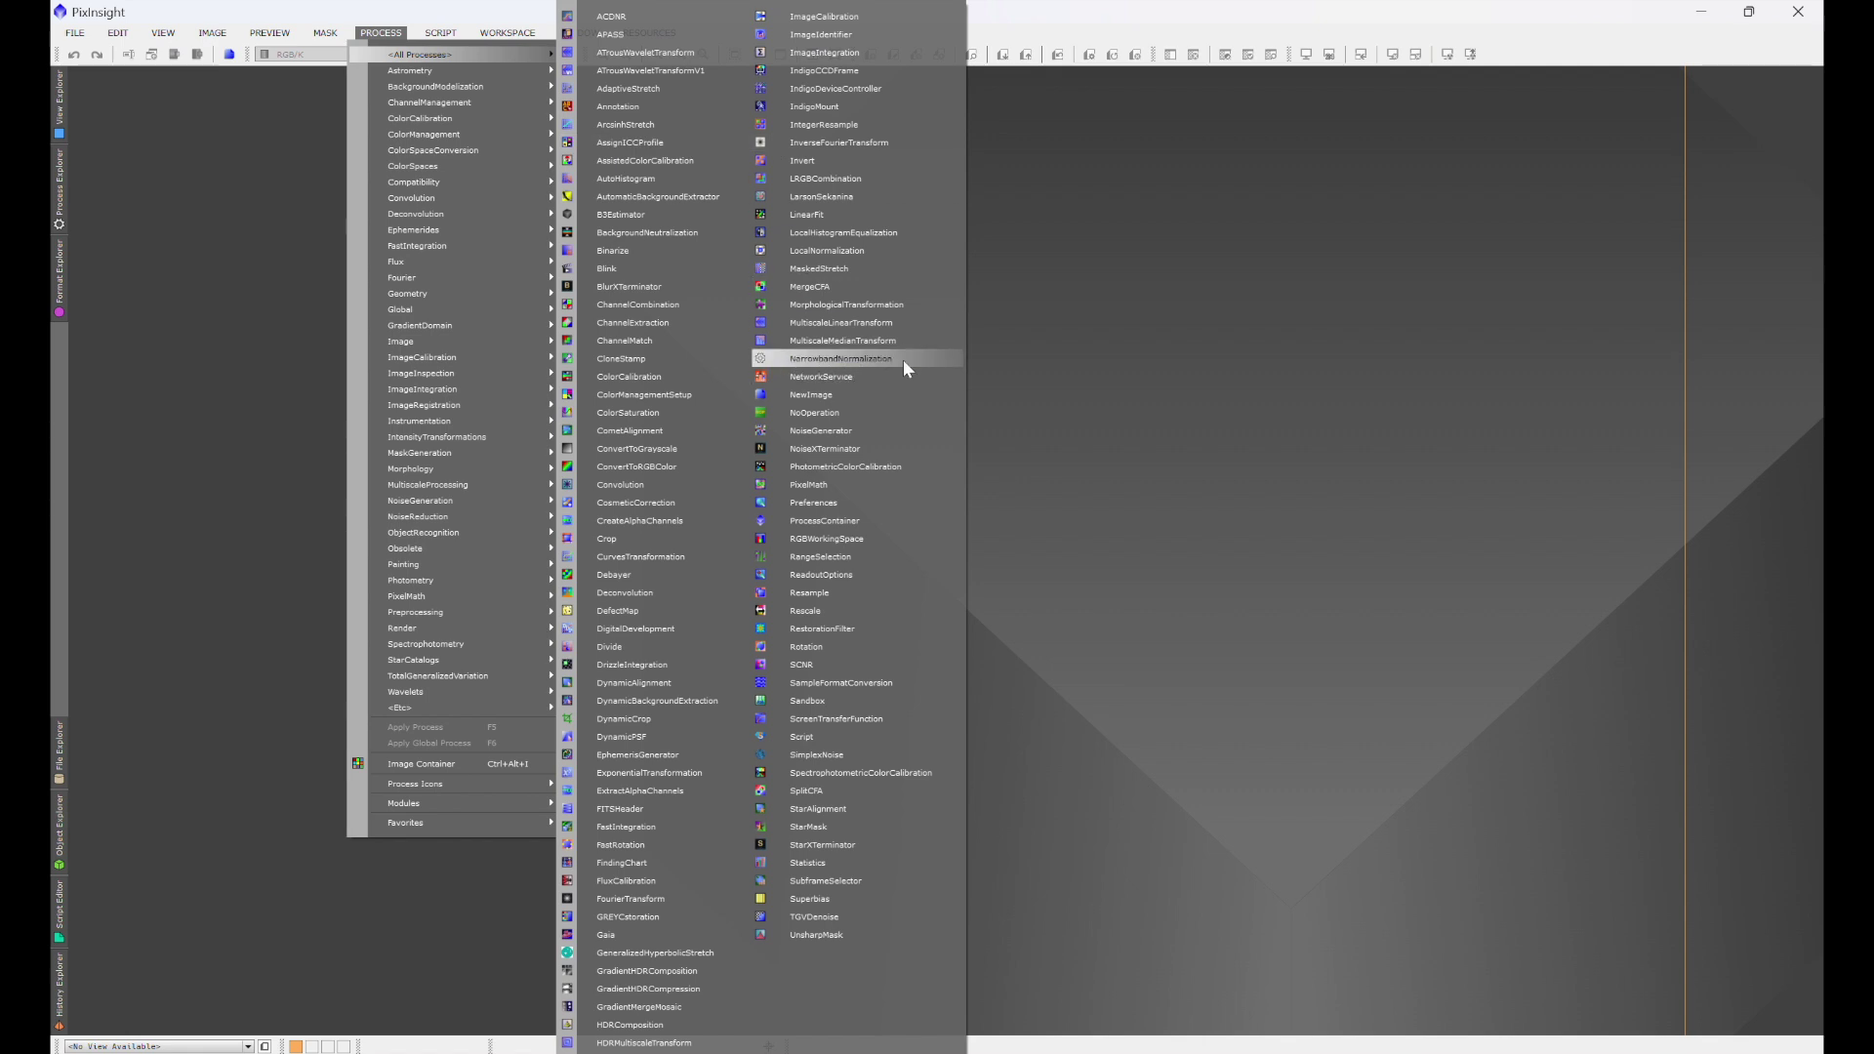
click(1045, 316)
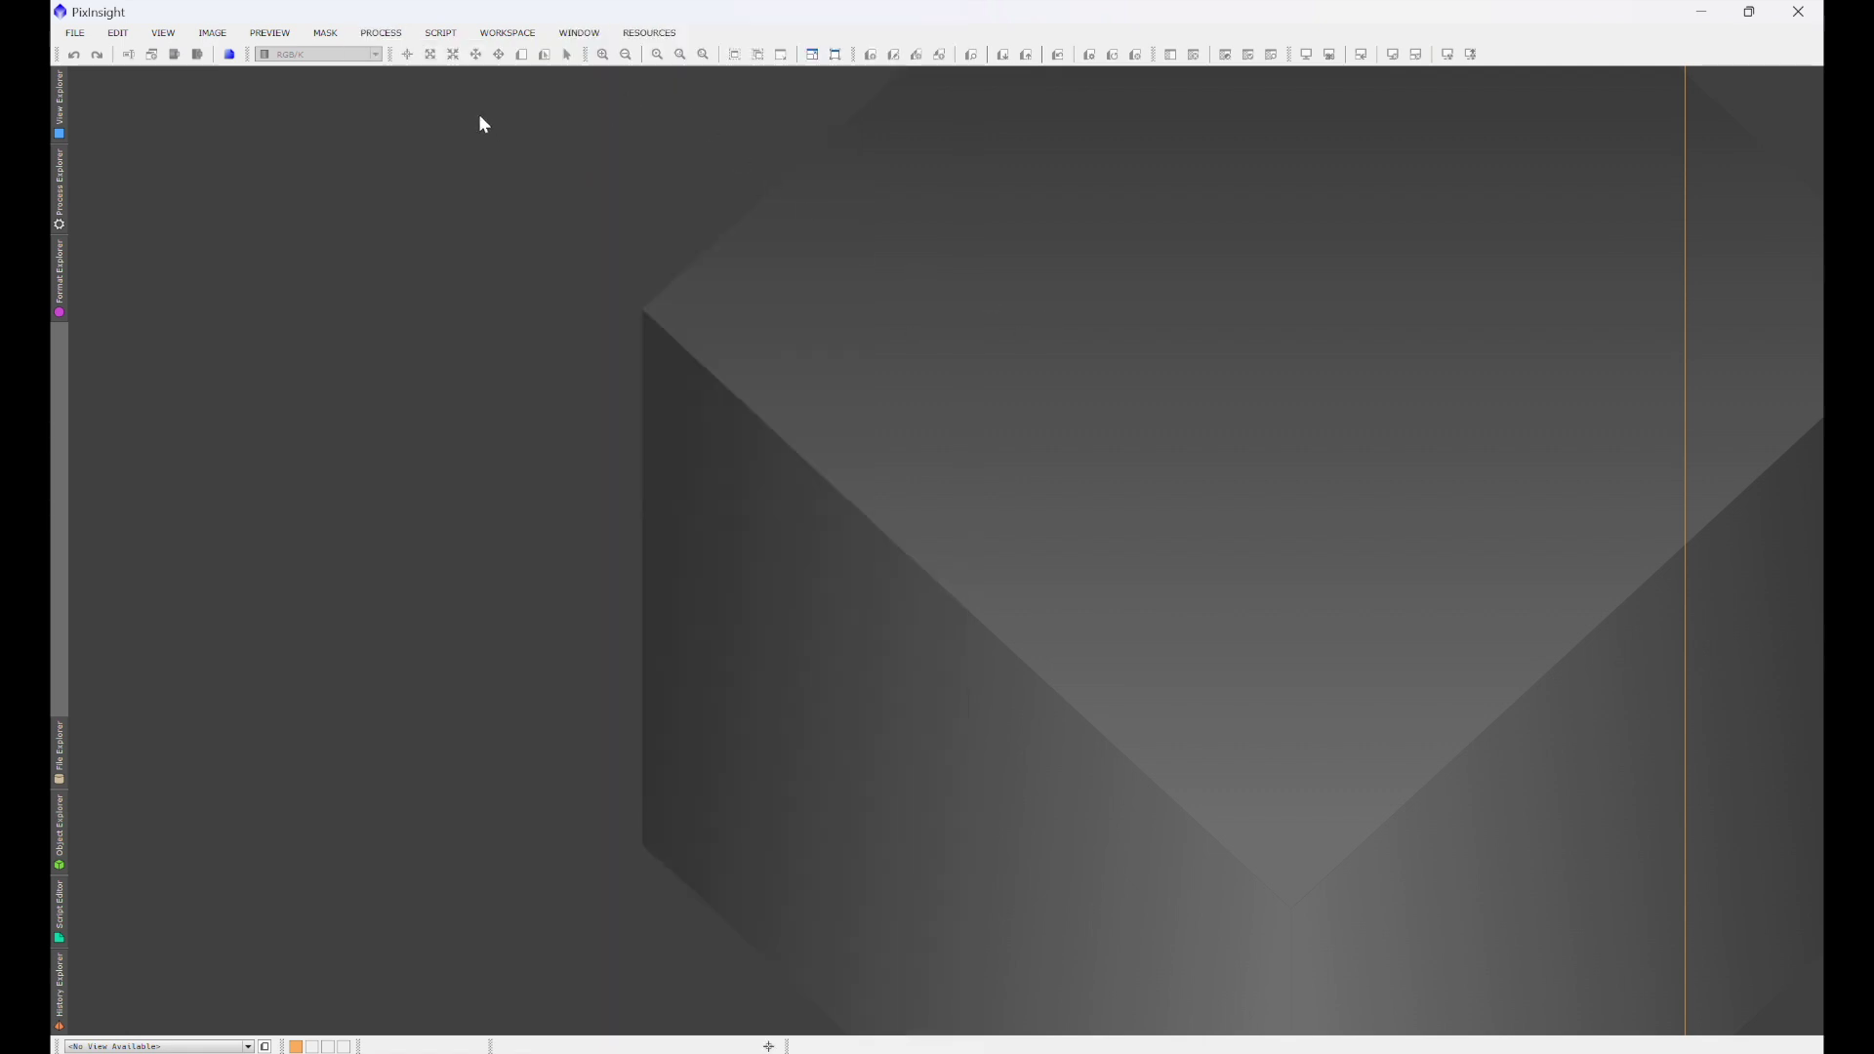
Step: Launch the ForaxxPaletteUtility script from Script > Utilities
click(445, 35)
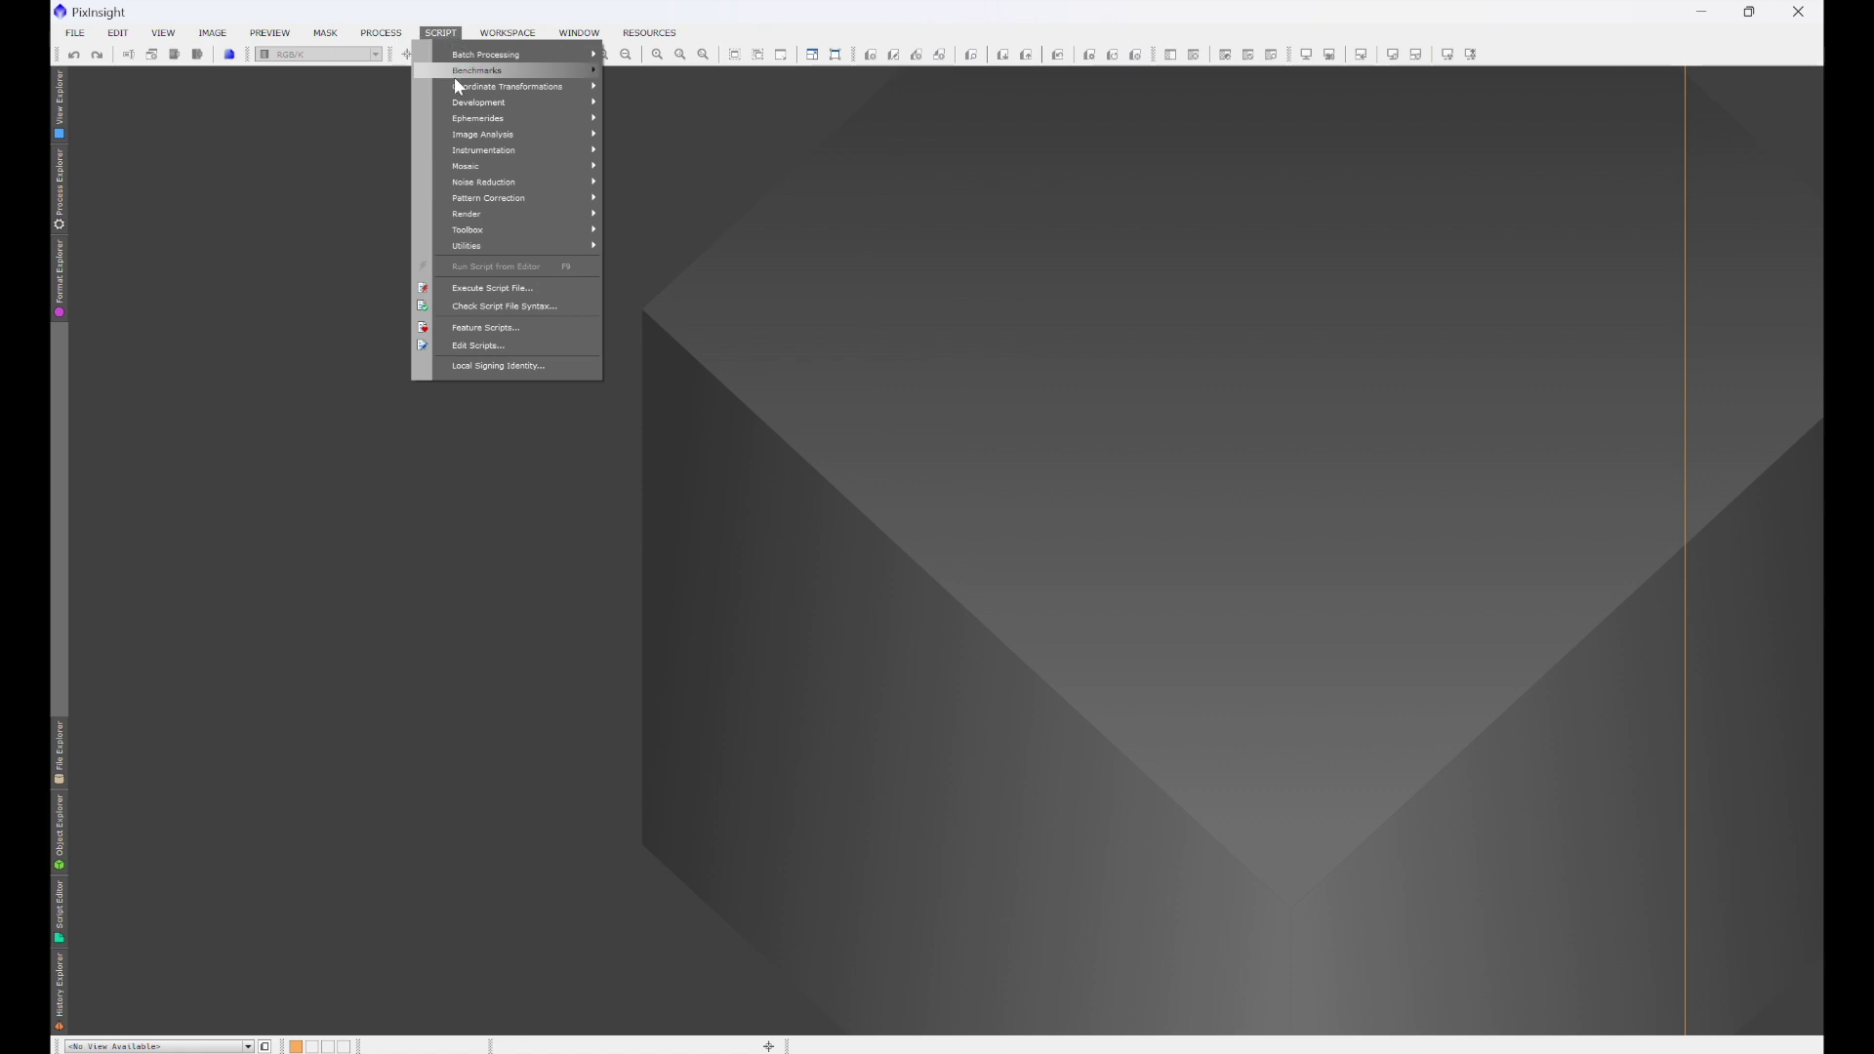
mouse_move(482, 244)
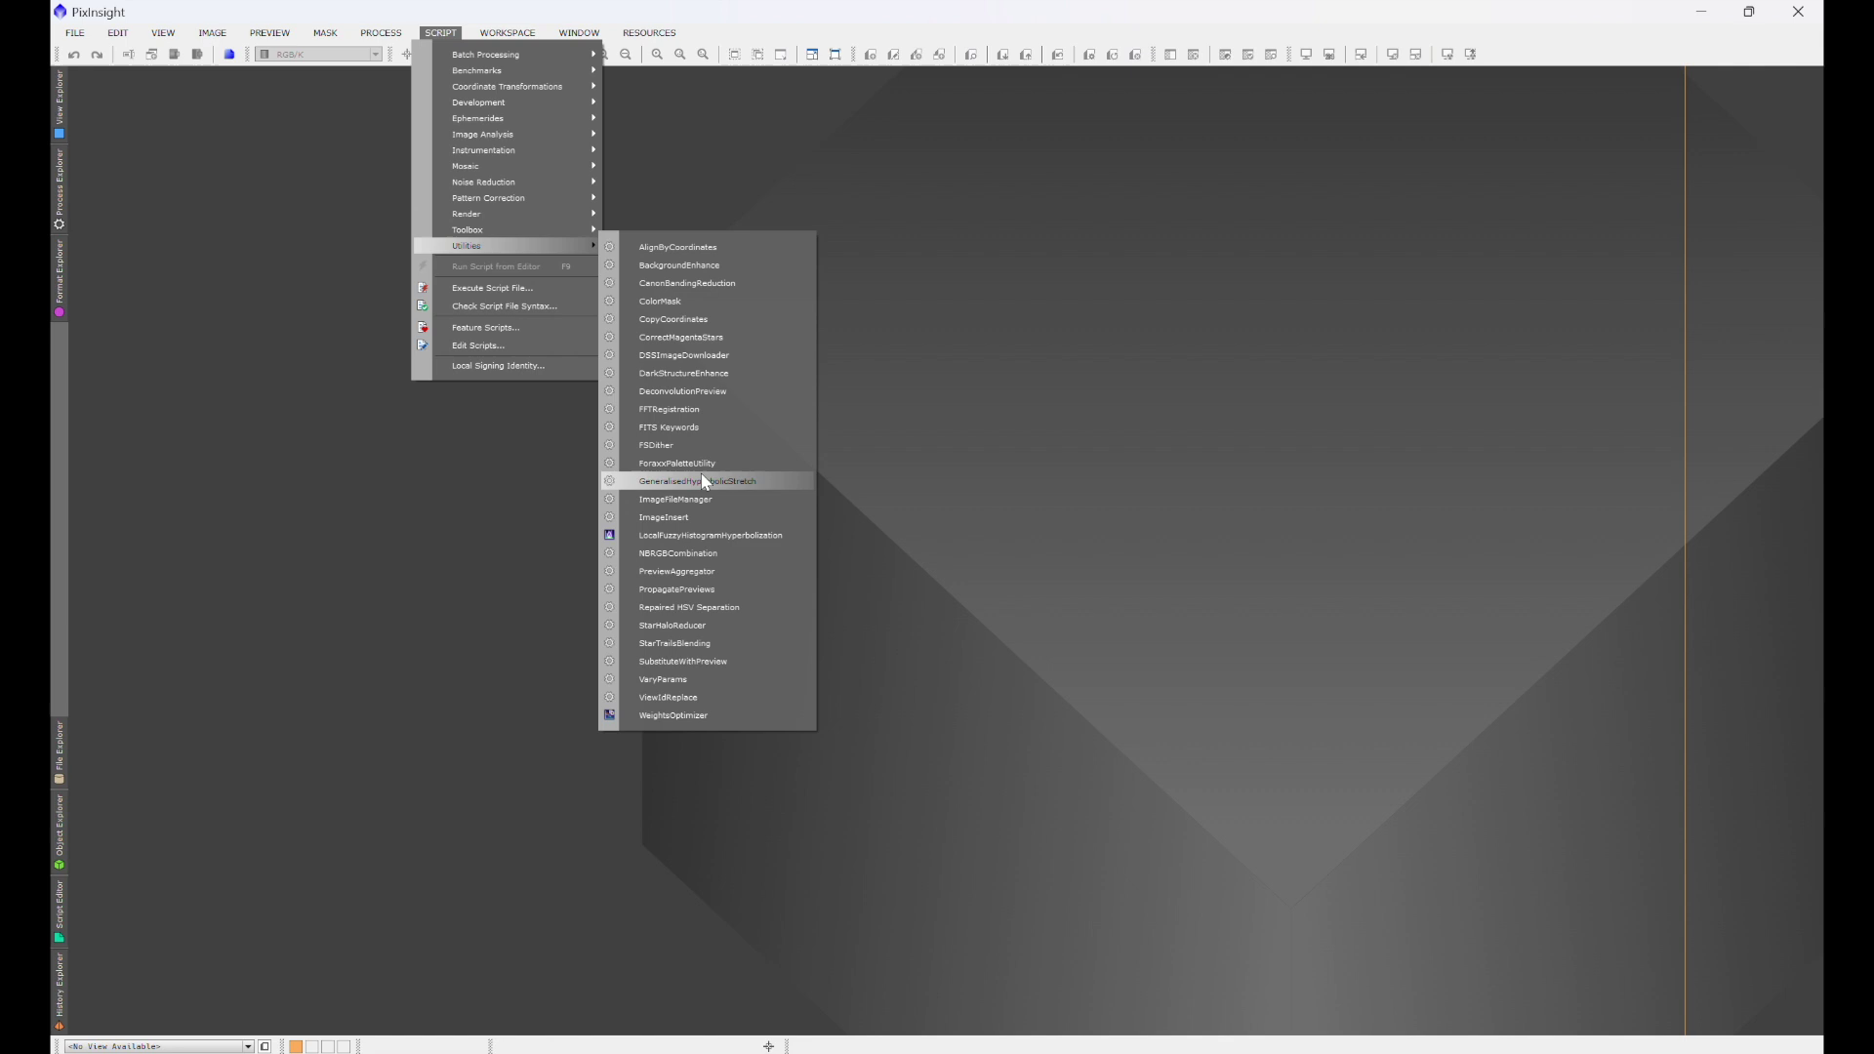
click(671, 465)
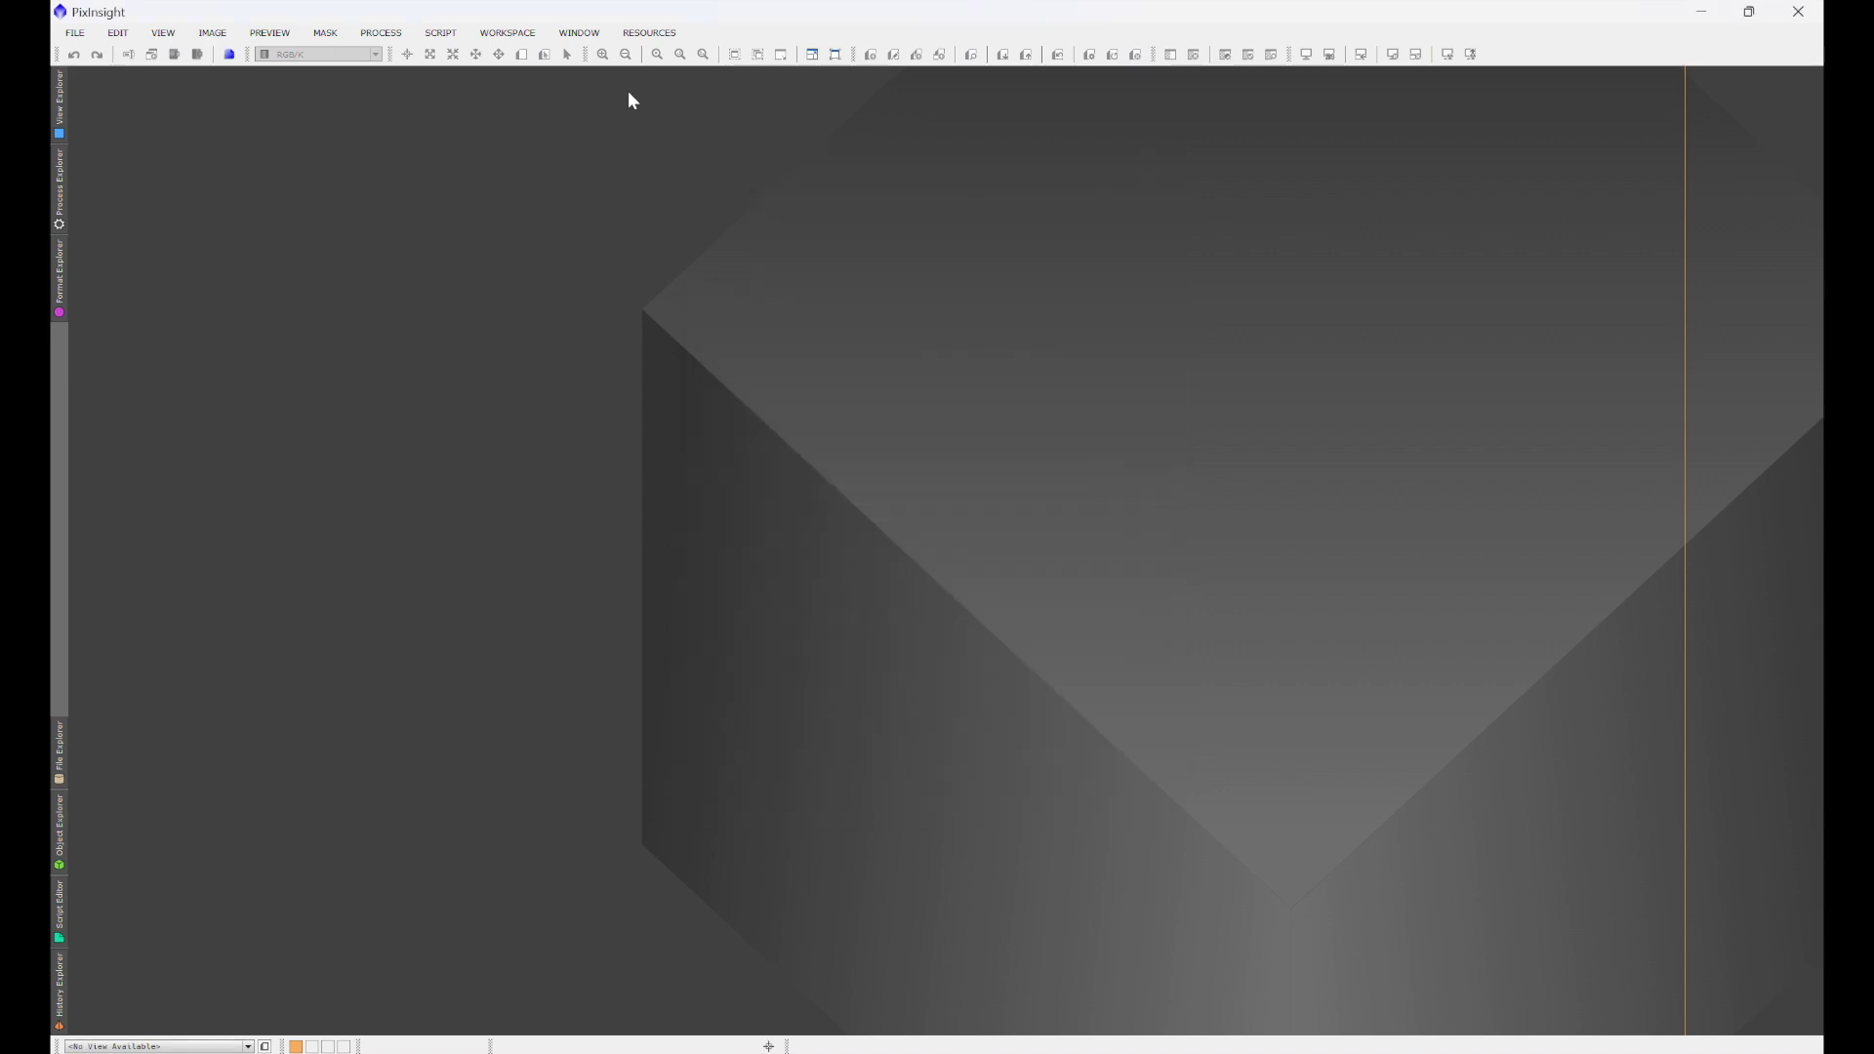
Step: Select and copy the Foraxx repository URL from its edit dialog, then switch to Edge
click(648, 33)
mouse_move(672, 57)
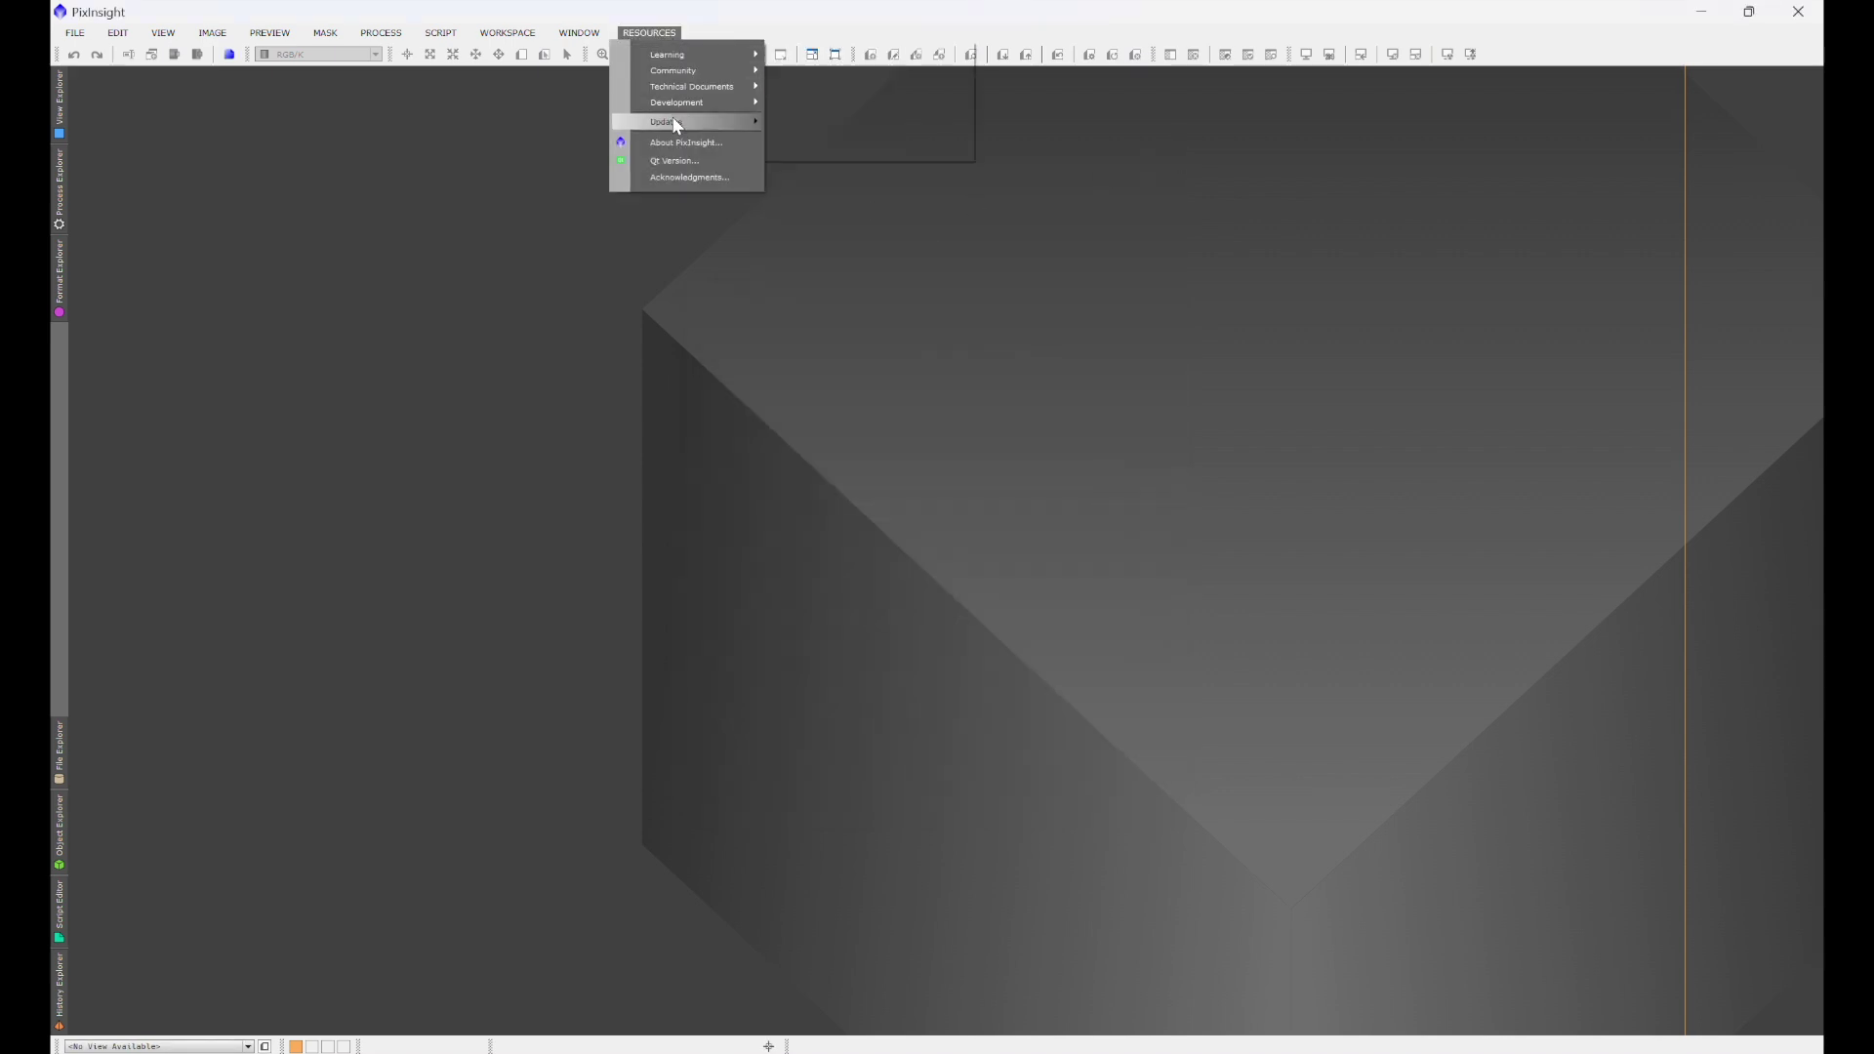
click(800, 119)
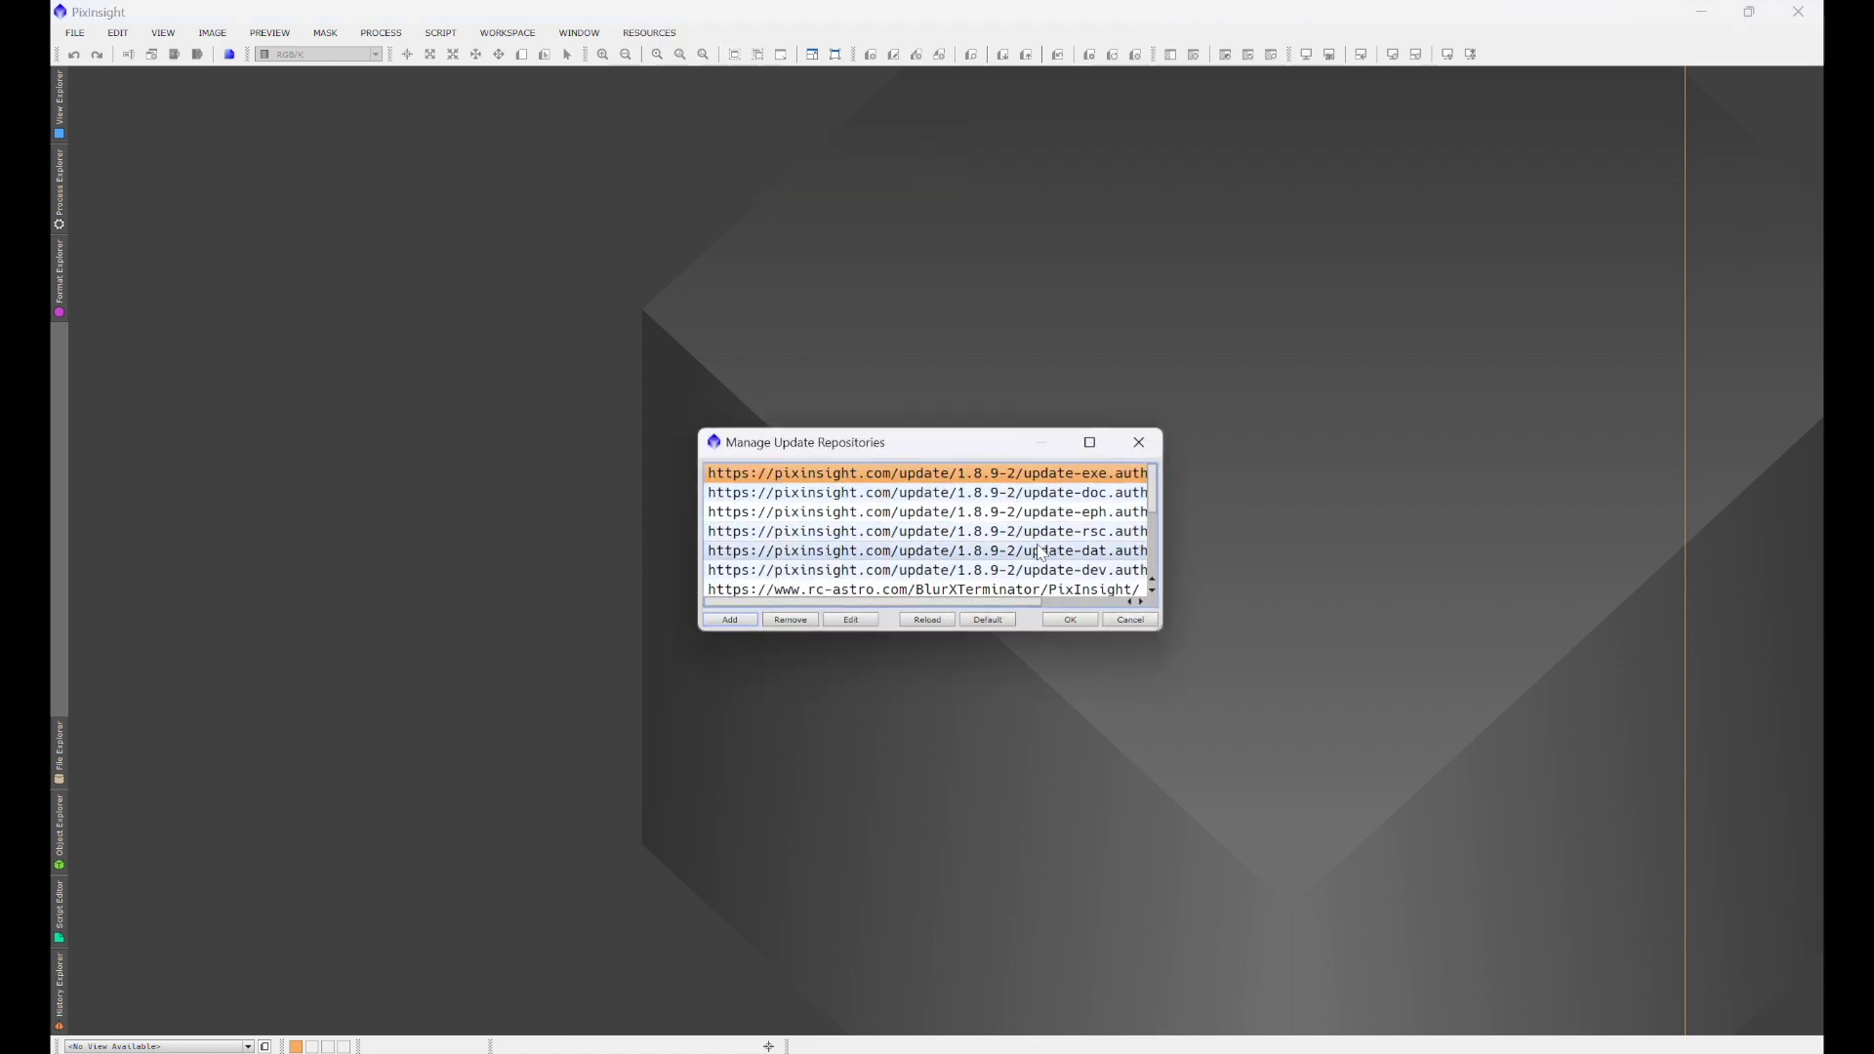
scroll(974, 537, down, 2)
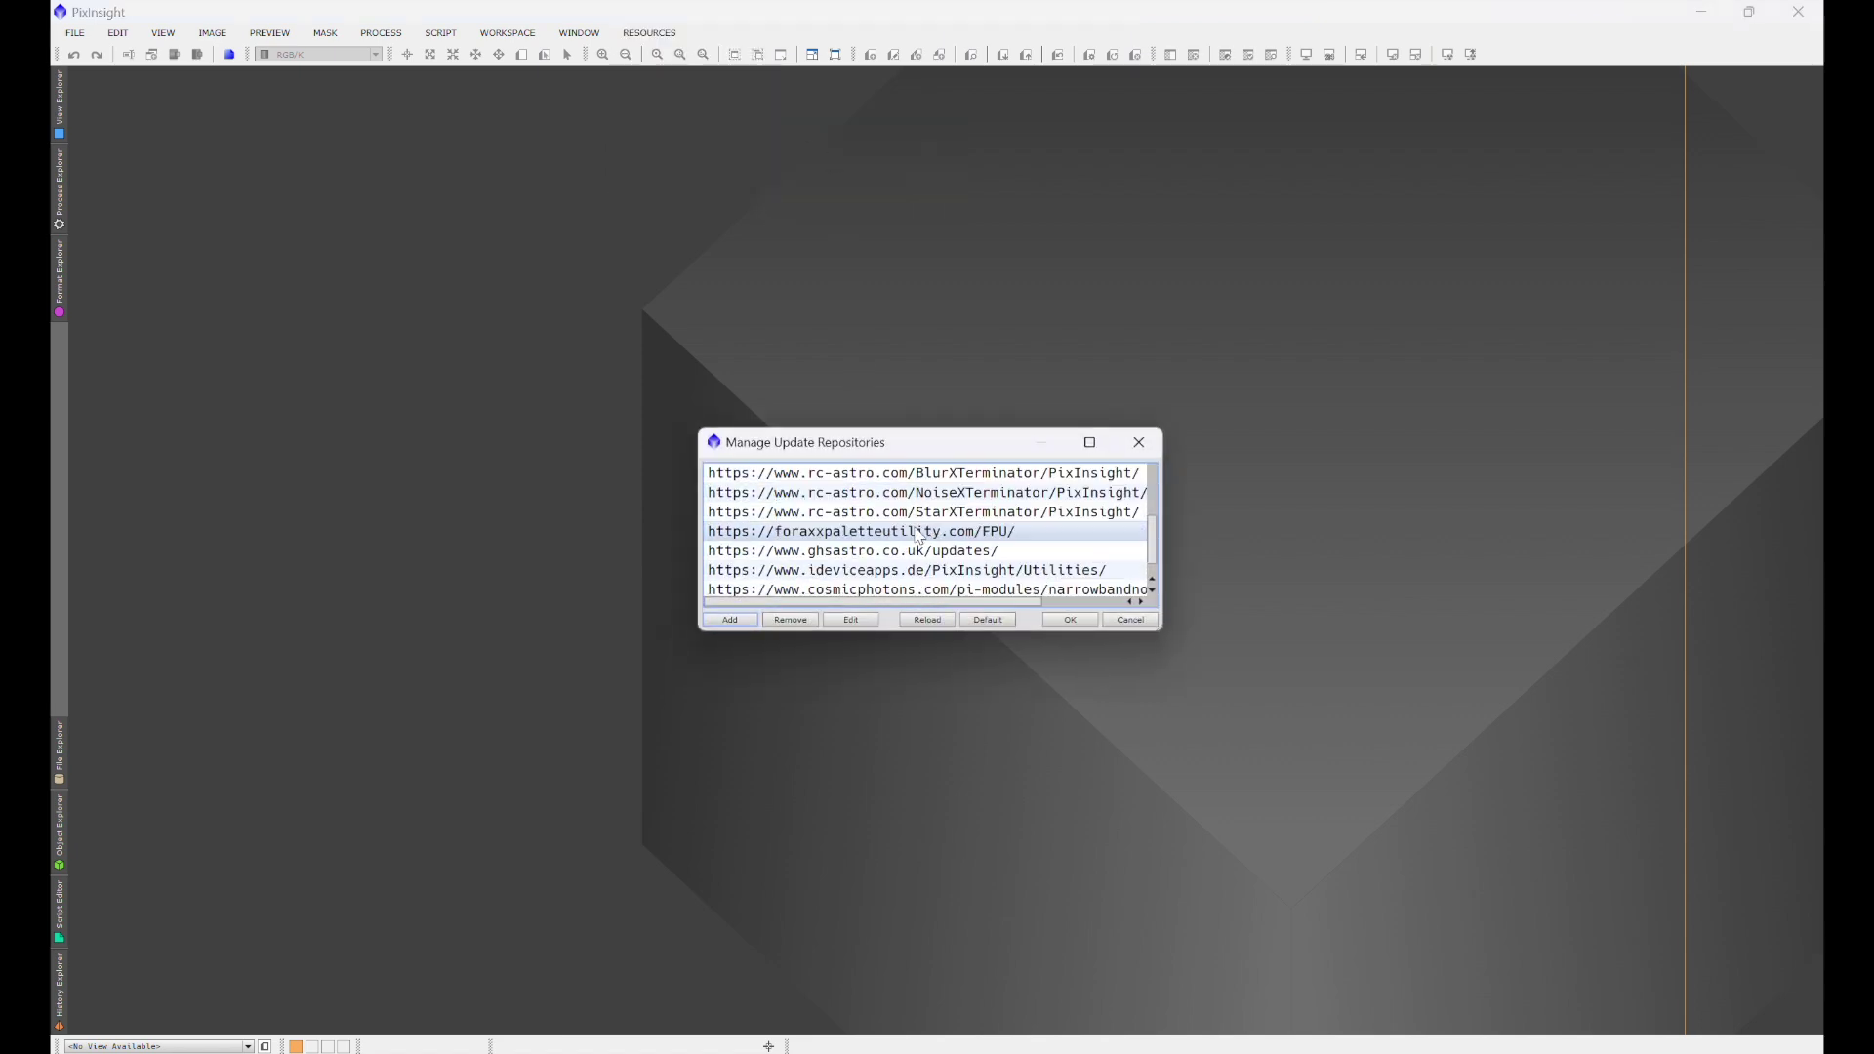
click(974, 534)
click(851, 620)
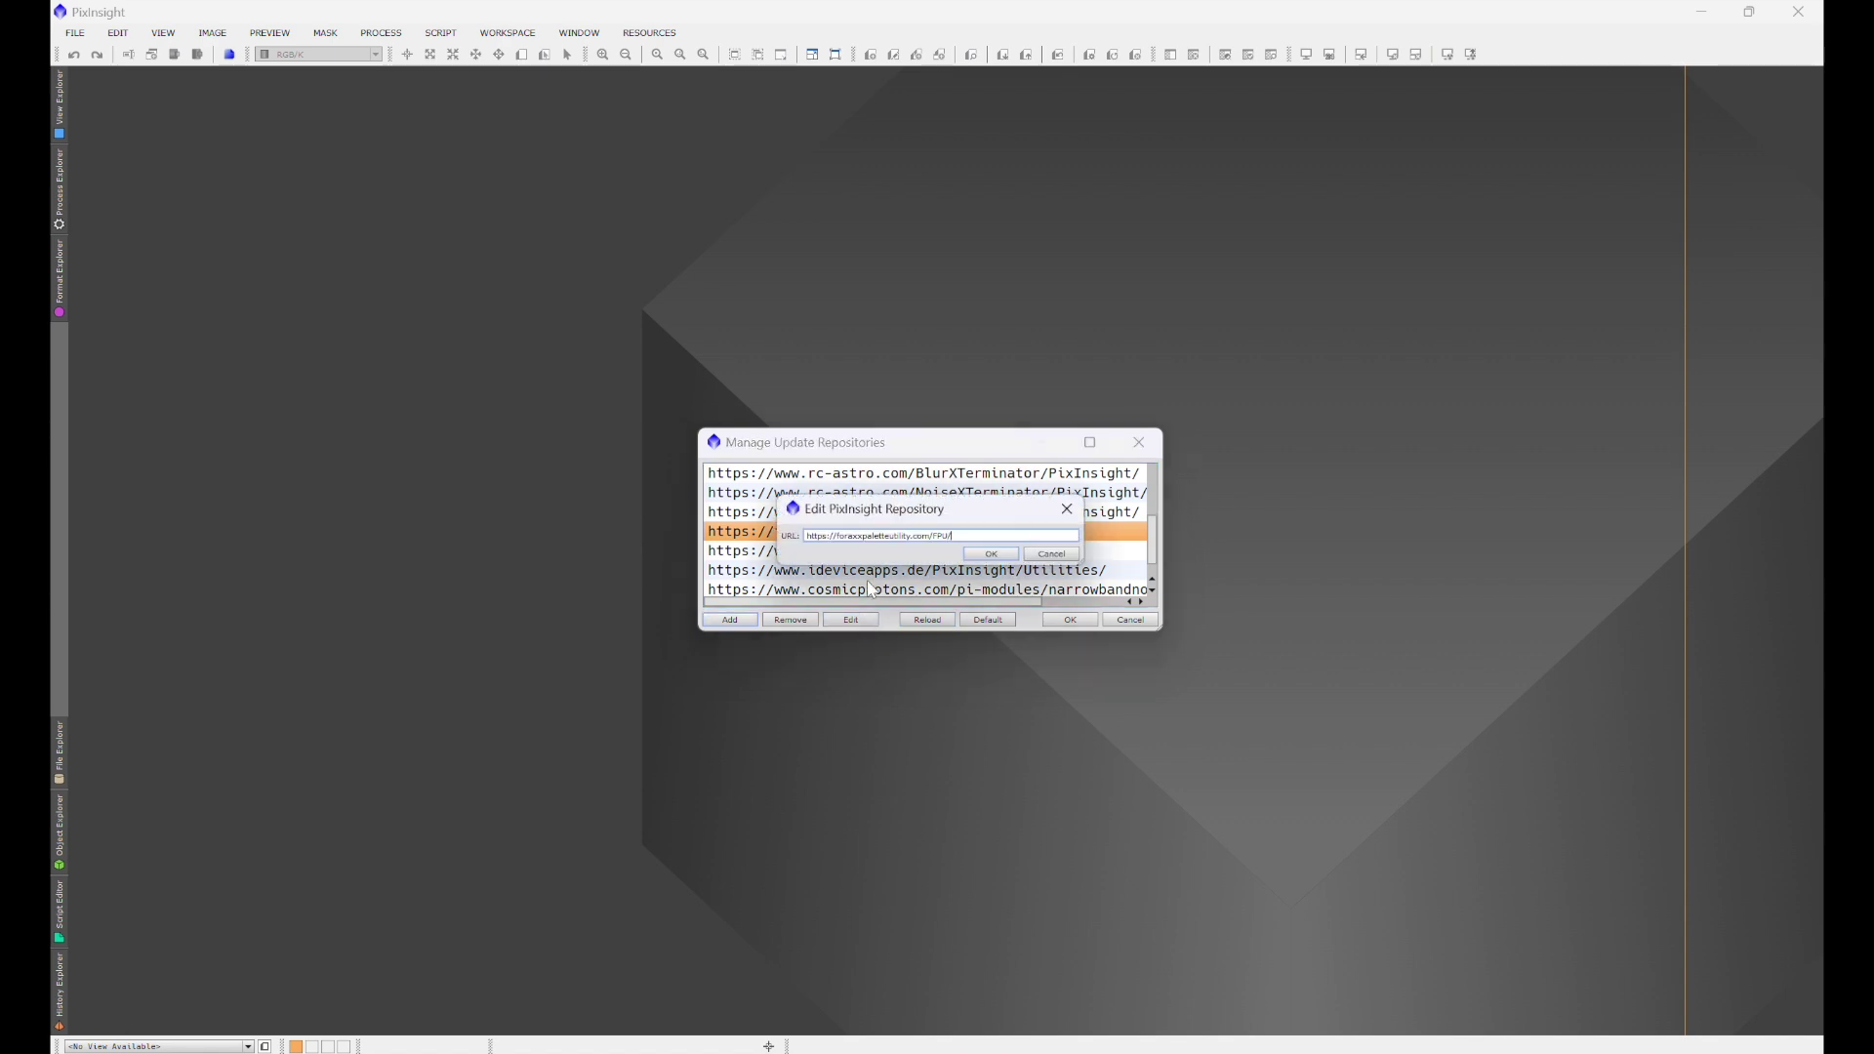
triple_click(883, 536)
key(alt+Tab)
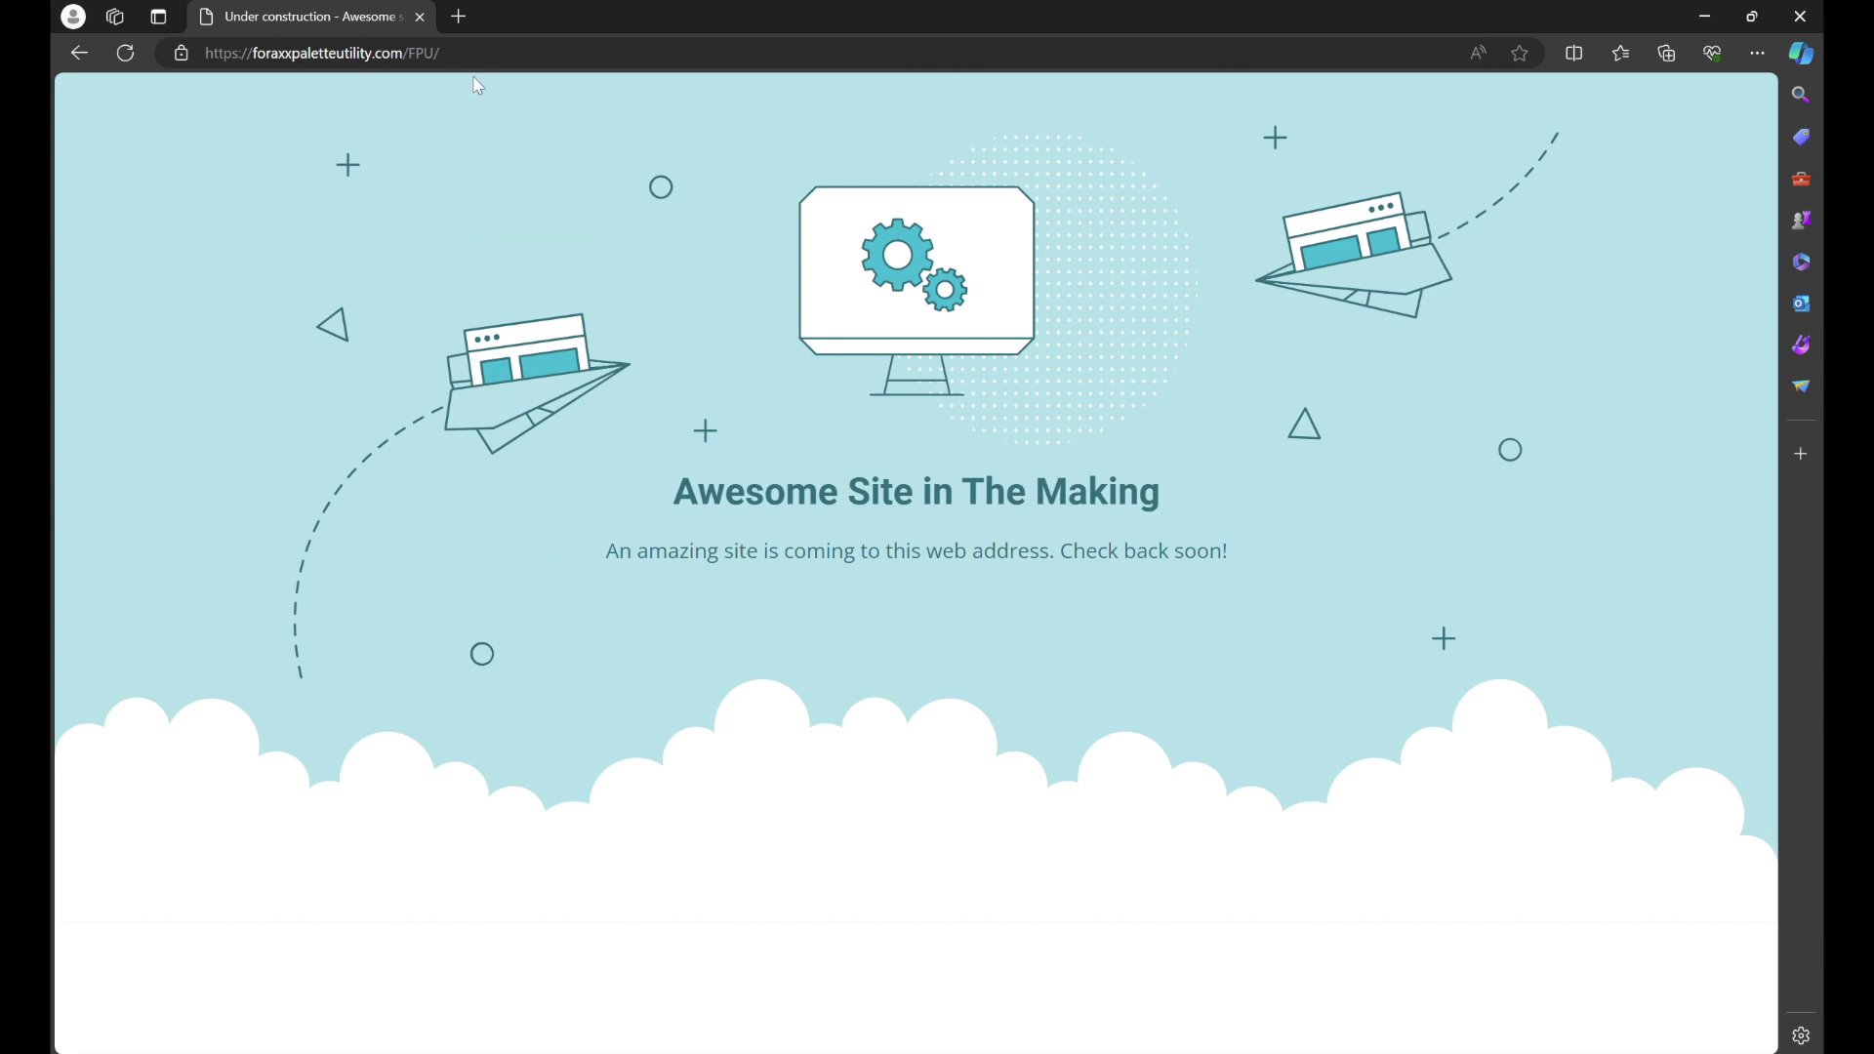
Step: Select the full foraxxpaletteutility.com/FPU/ address in Edge's address bar
drag(478, 54, 203, 55)
key(ctrl+c)
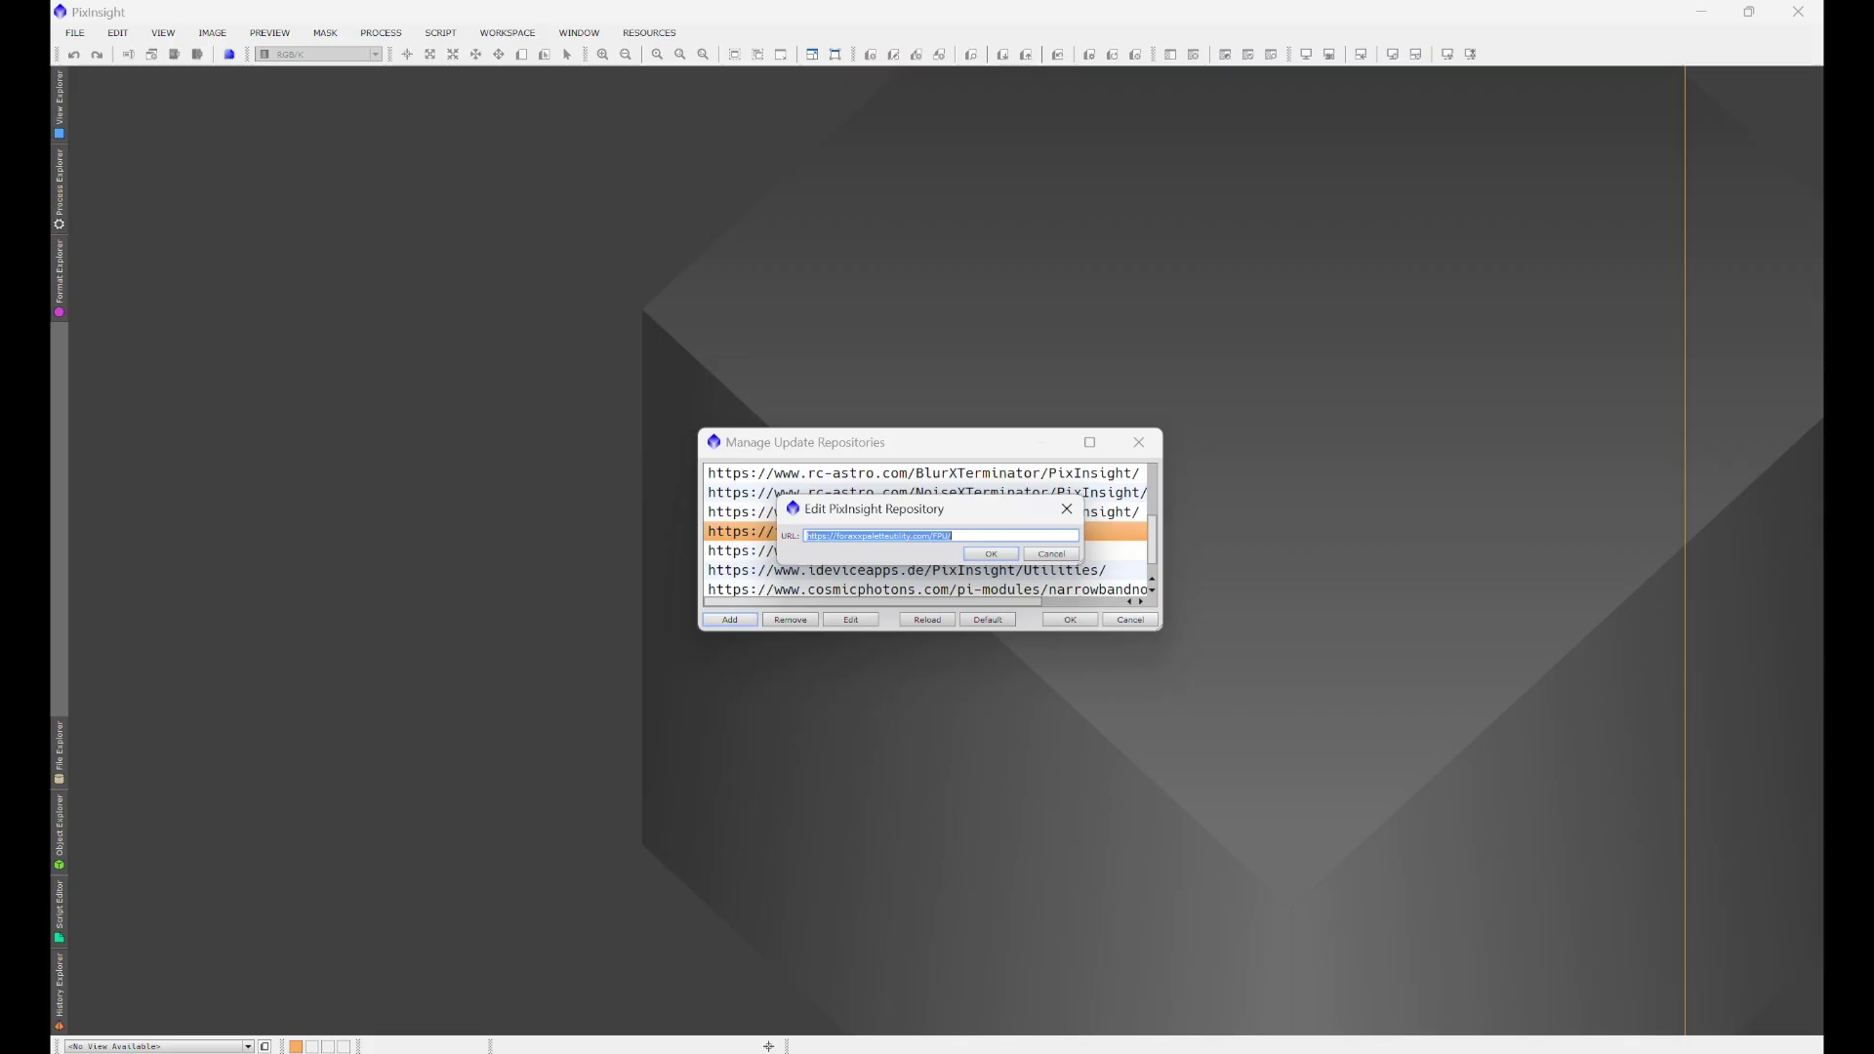
Step: Close the Foraxx edit dialog and reopen the Manage Update Repositories list
click(1066, 503)
click(1138, 442)
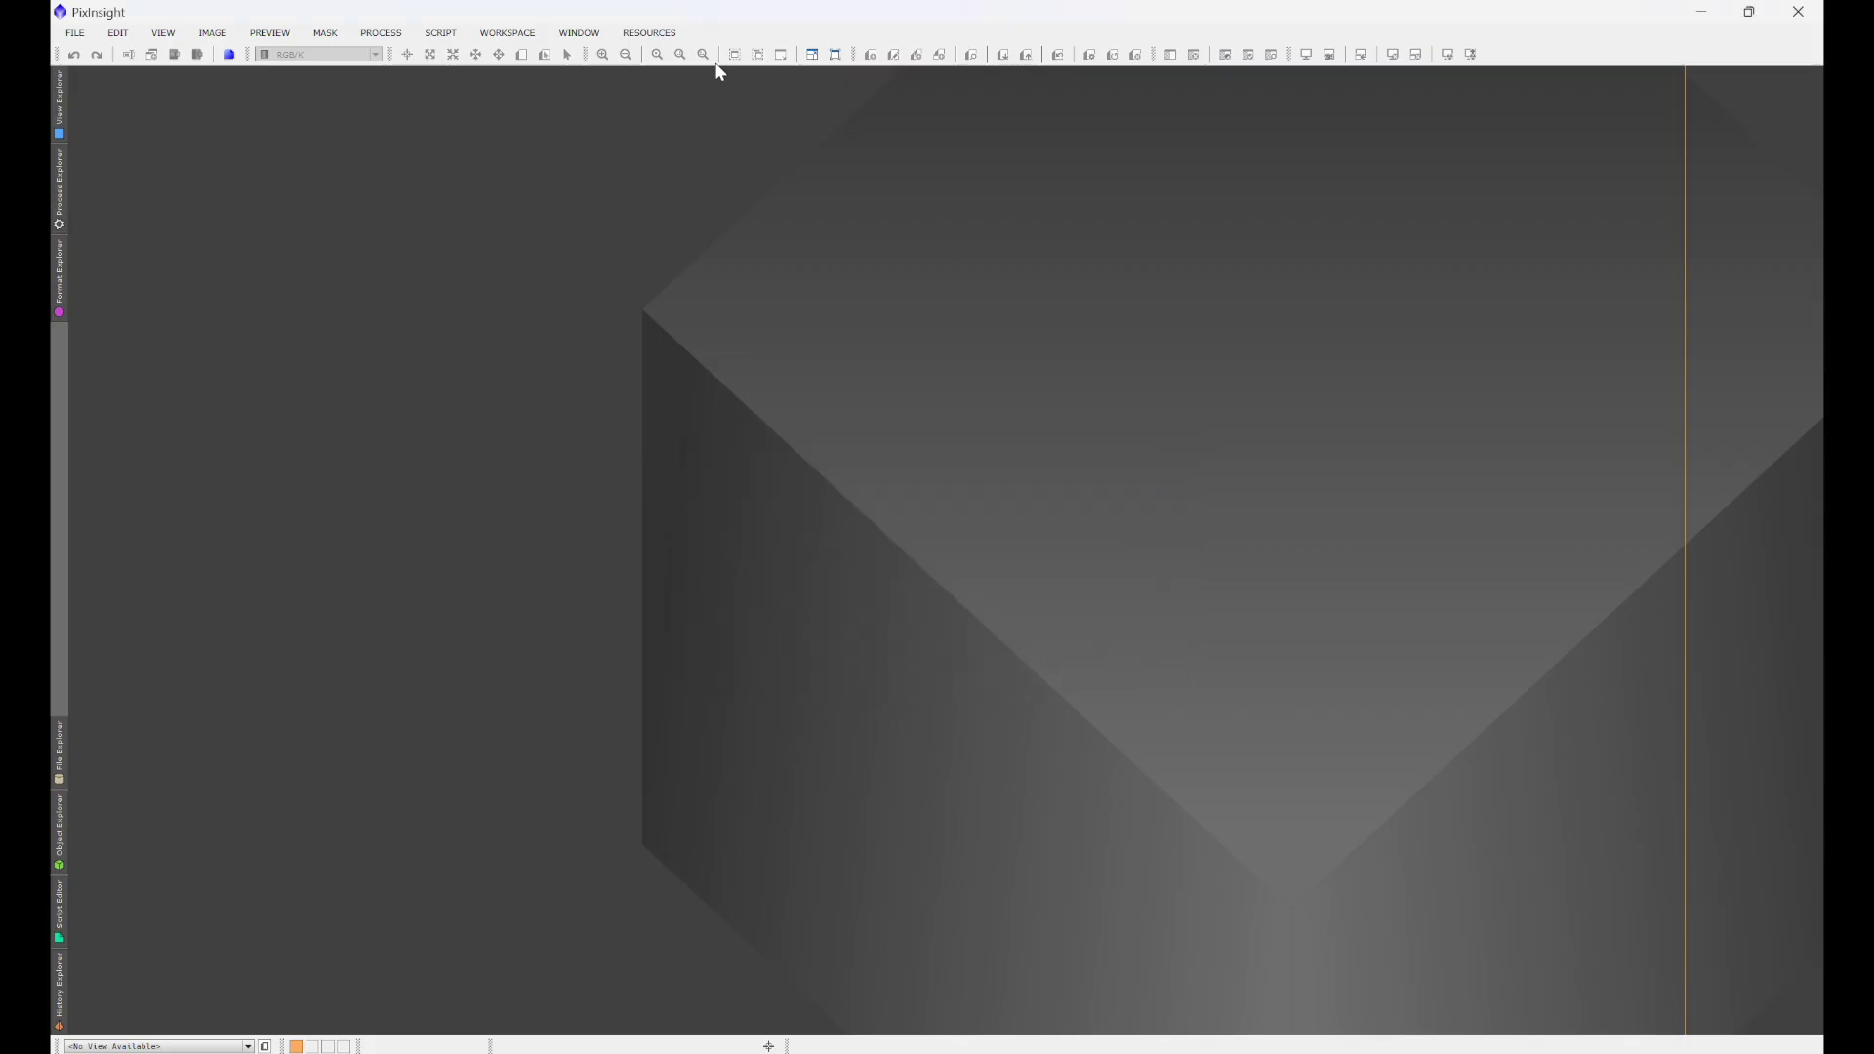
click(649, 32)
mouse_move(675, 125)
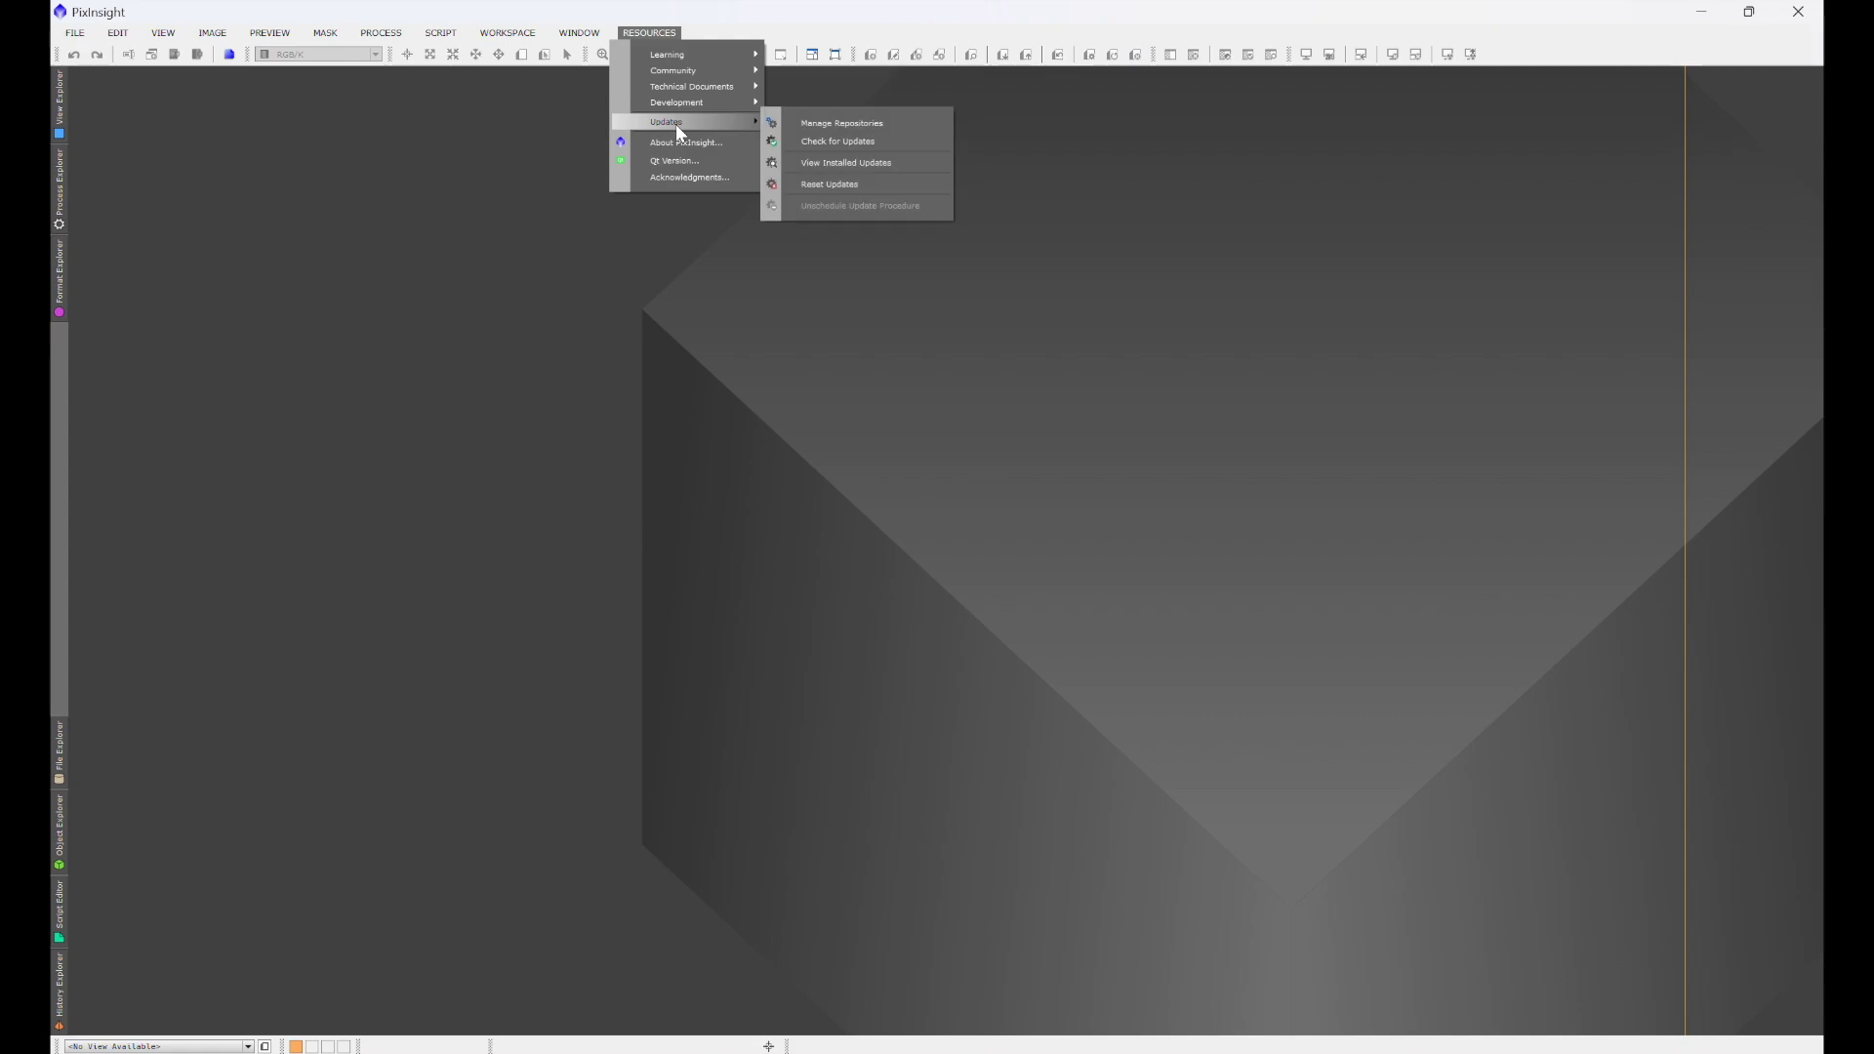
click(823, 121)
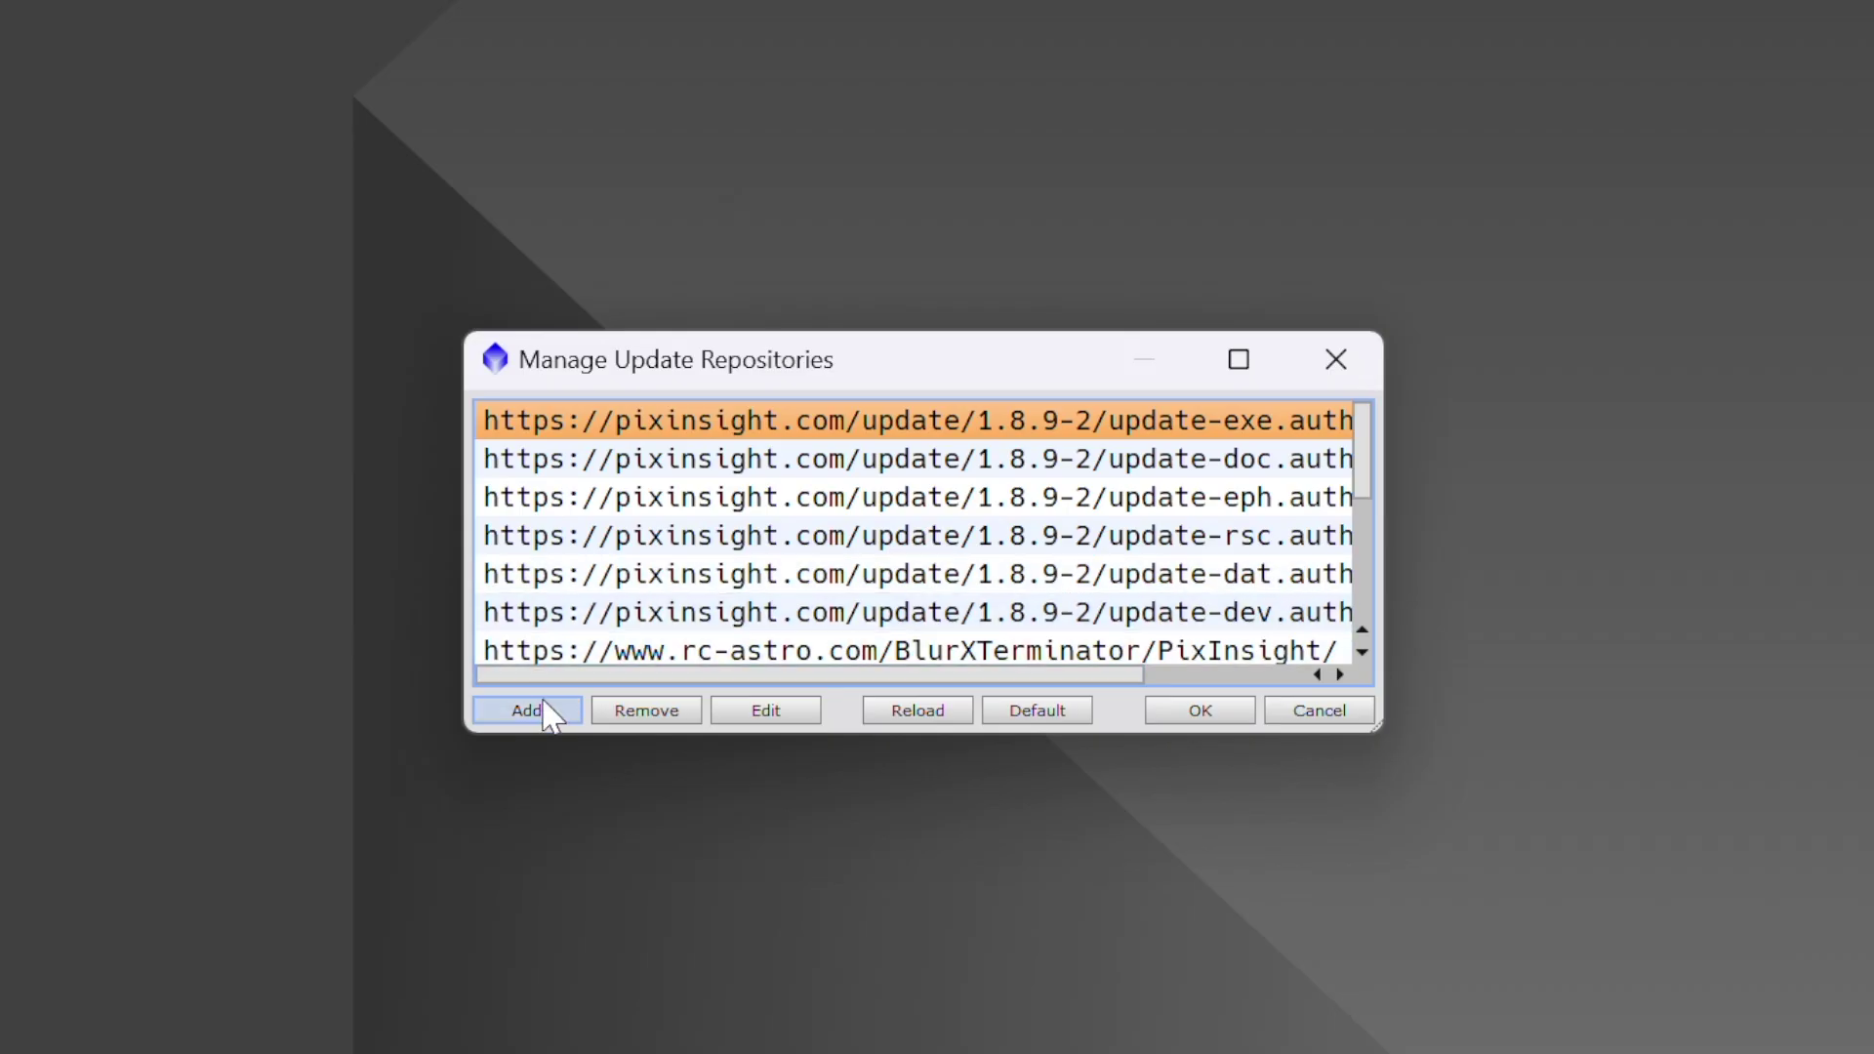
click(739, 621)
key(ctrl+v)
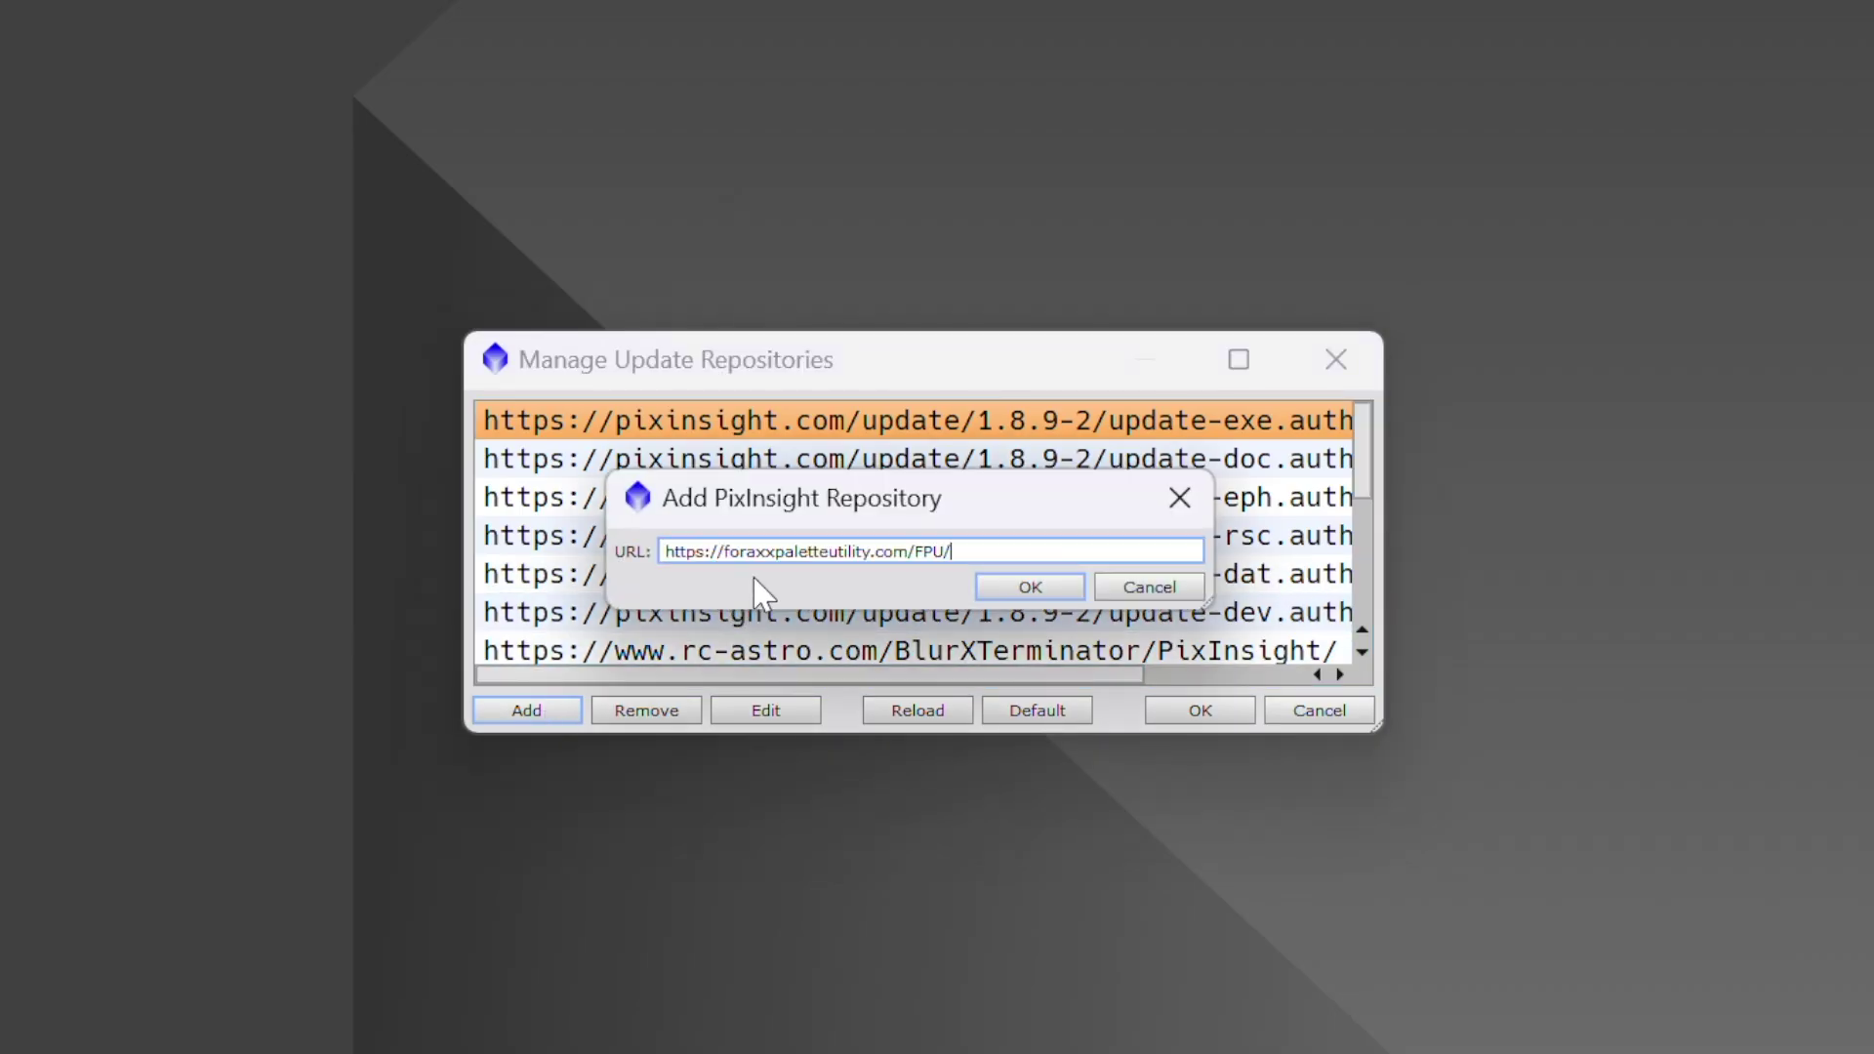
click(1179, 498)
click(1333, 363)
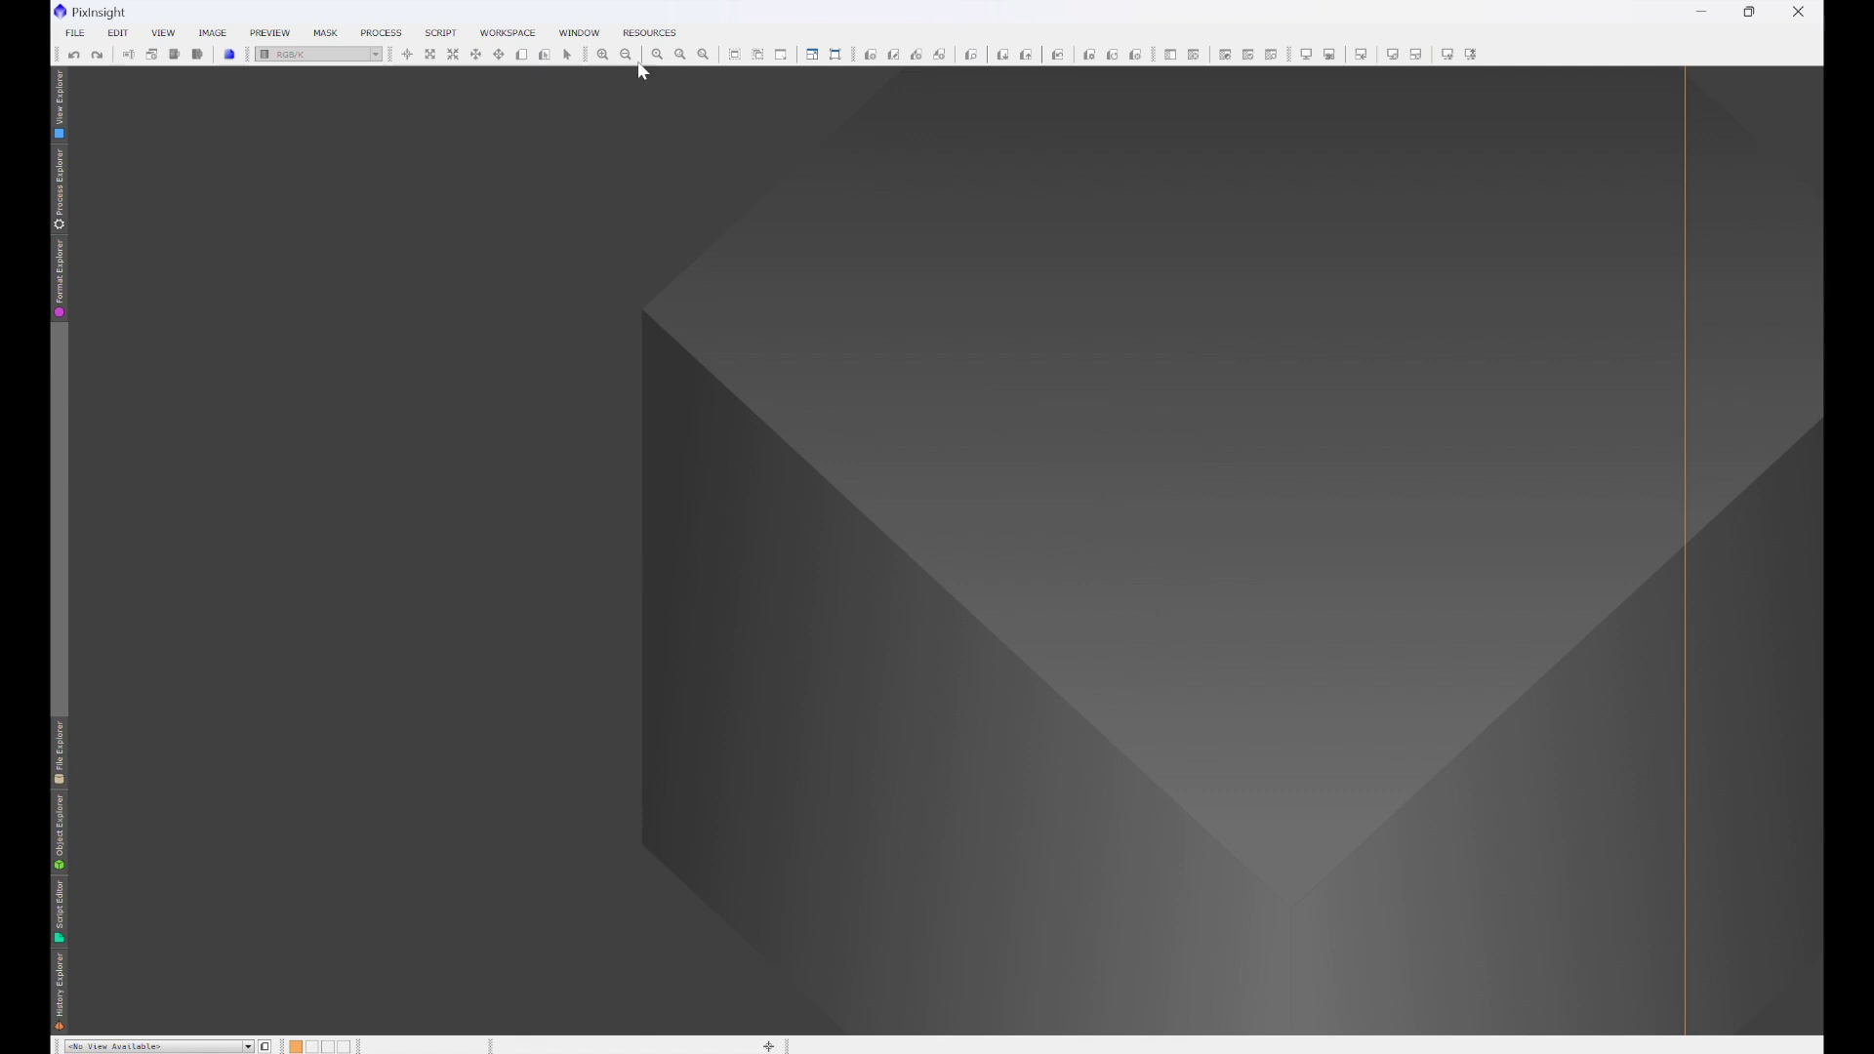
Step: Run Resources > Updates > Check for Updates and dismiss the 'no updates available' notice
click(642, 32)
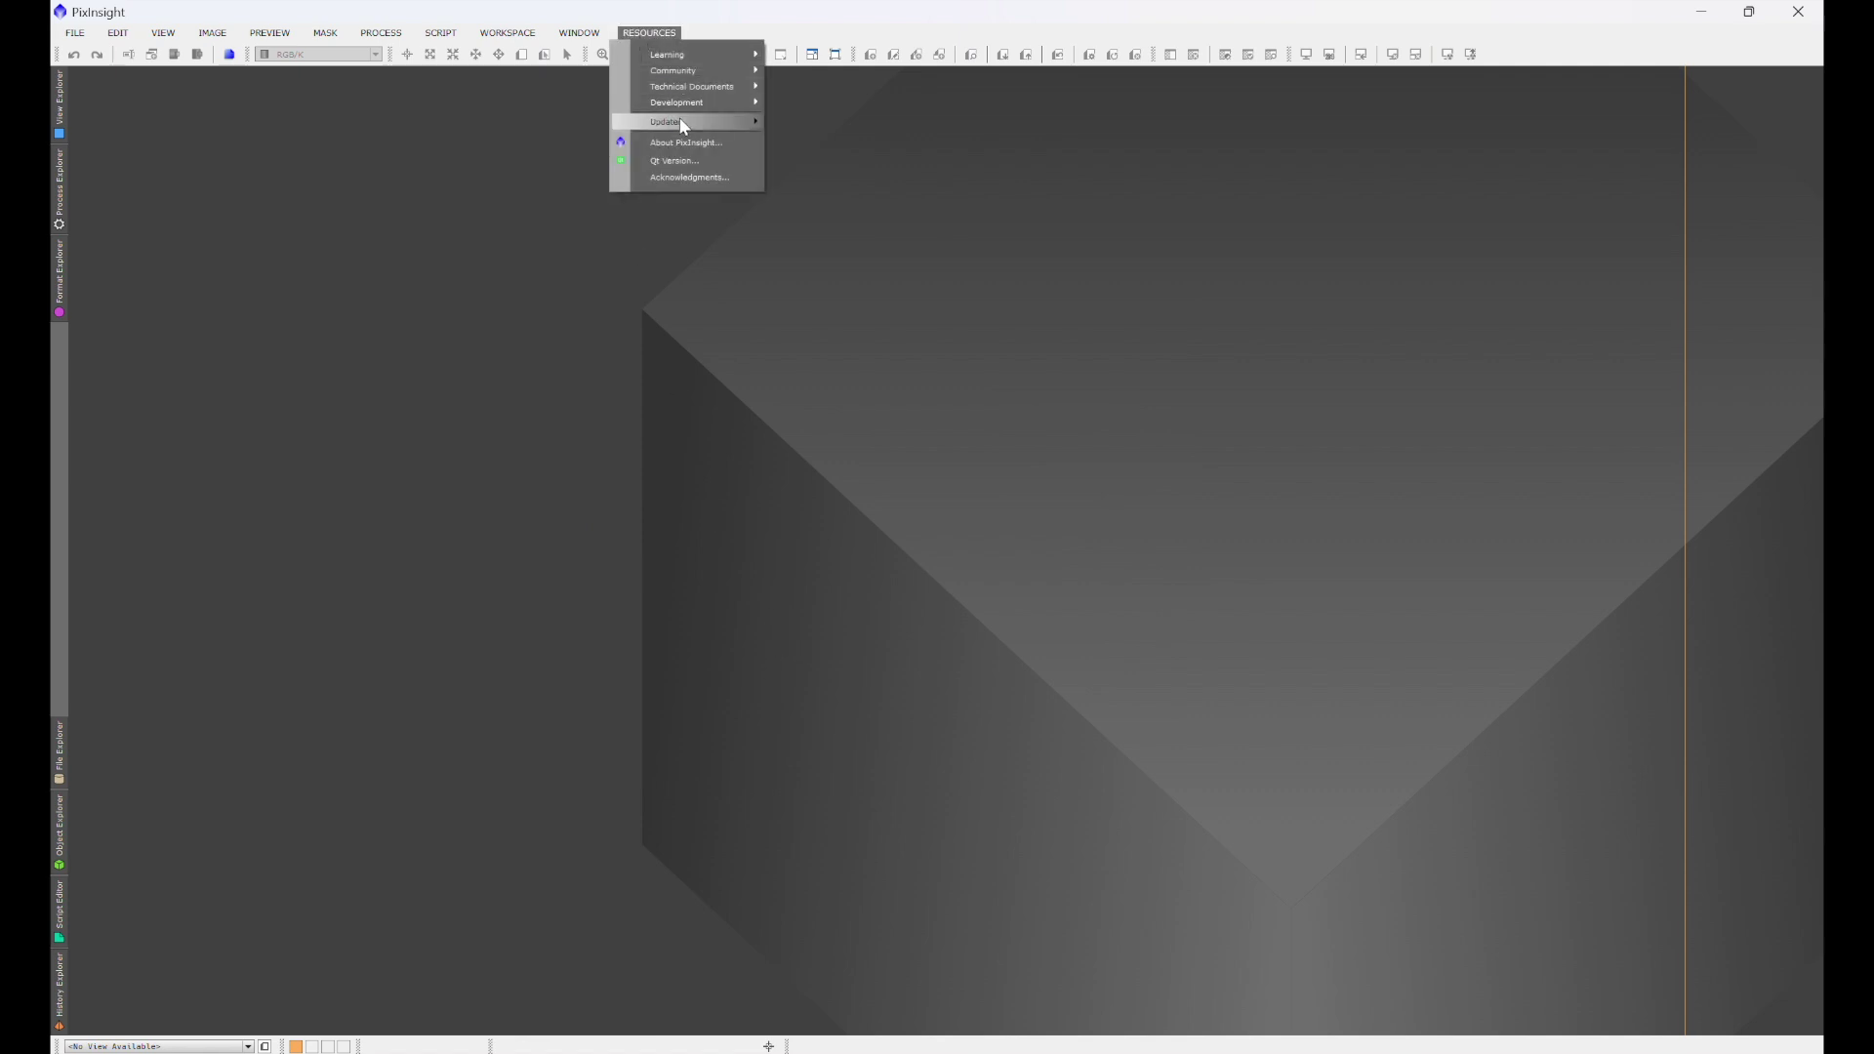
mouse_move(683, 125)
click(823, 139)
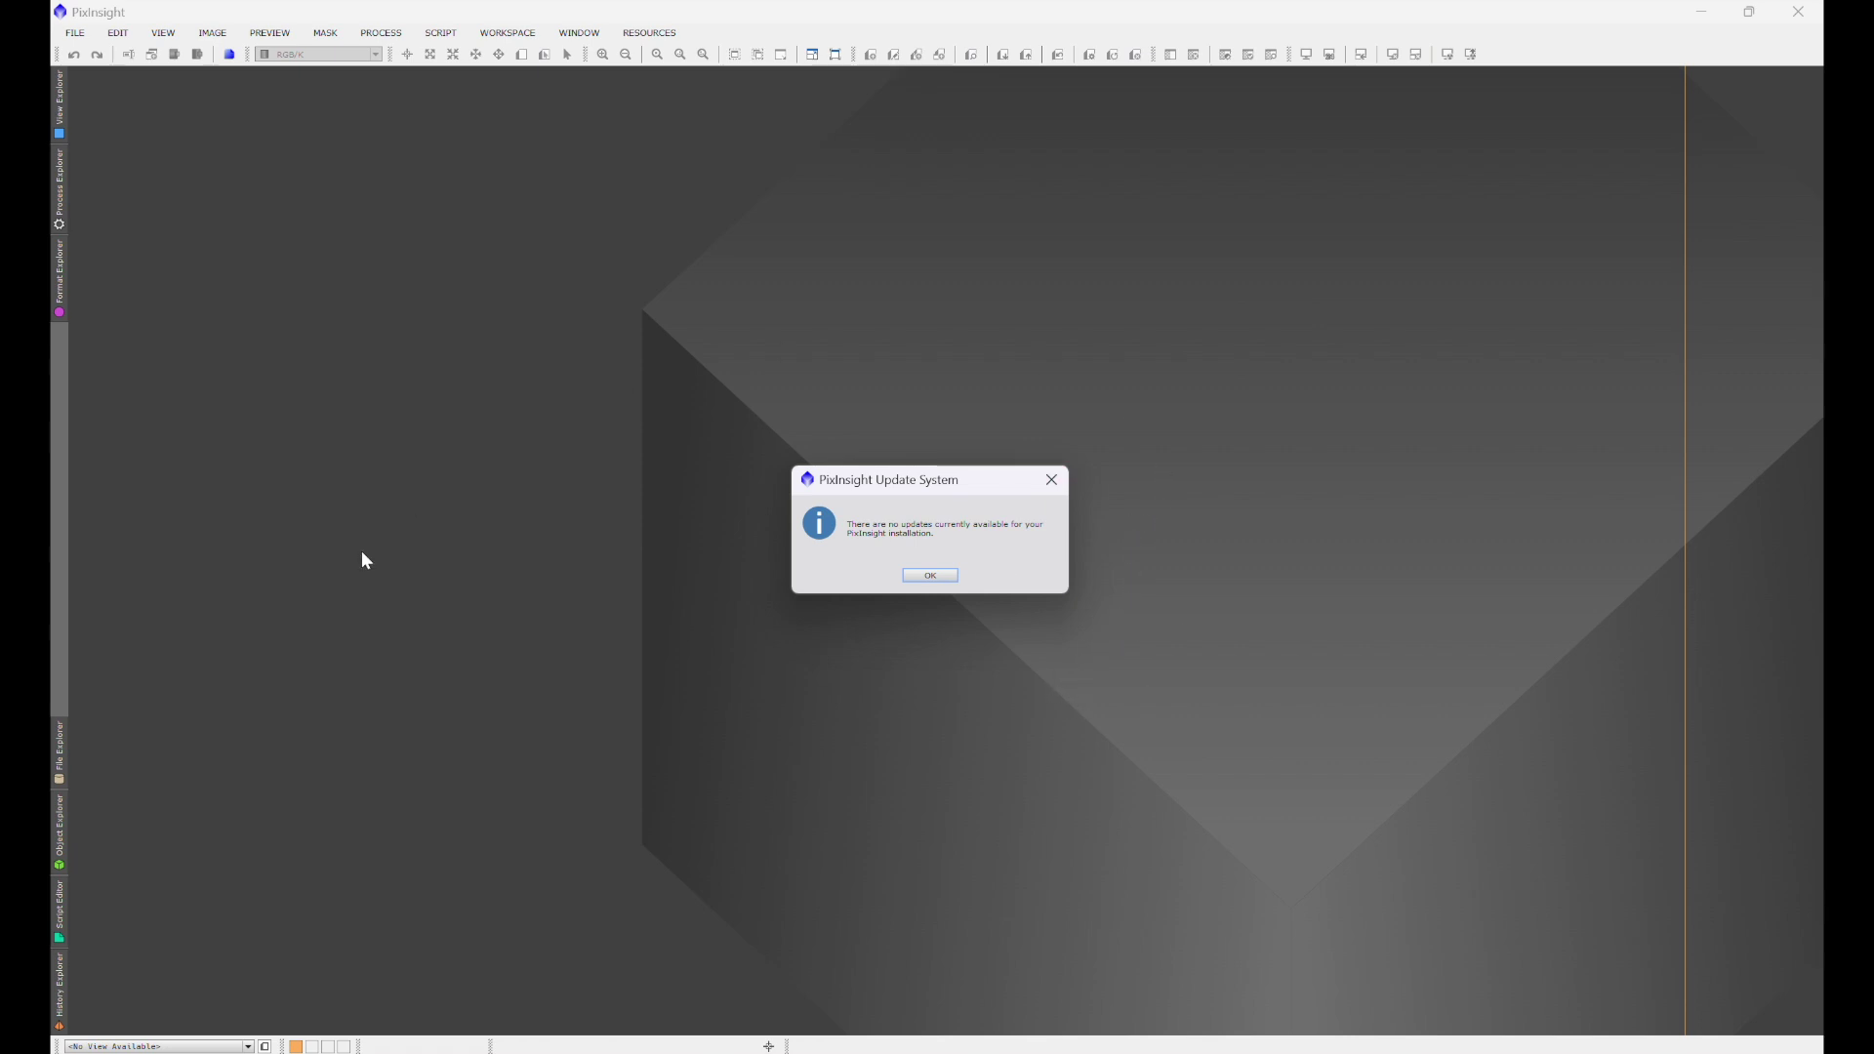
click(1051, 479)
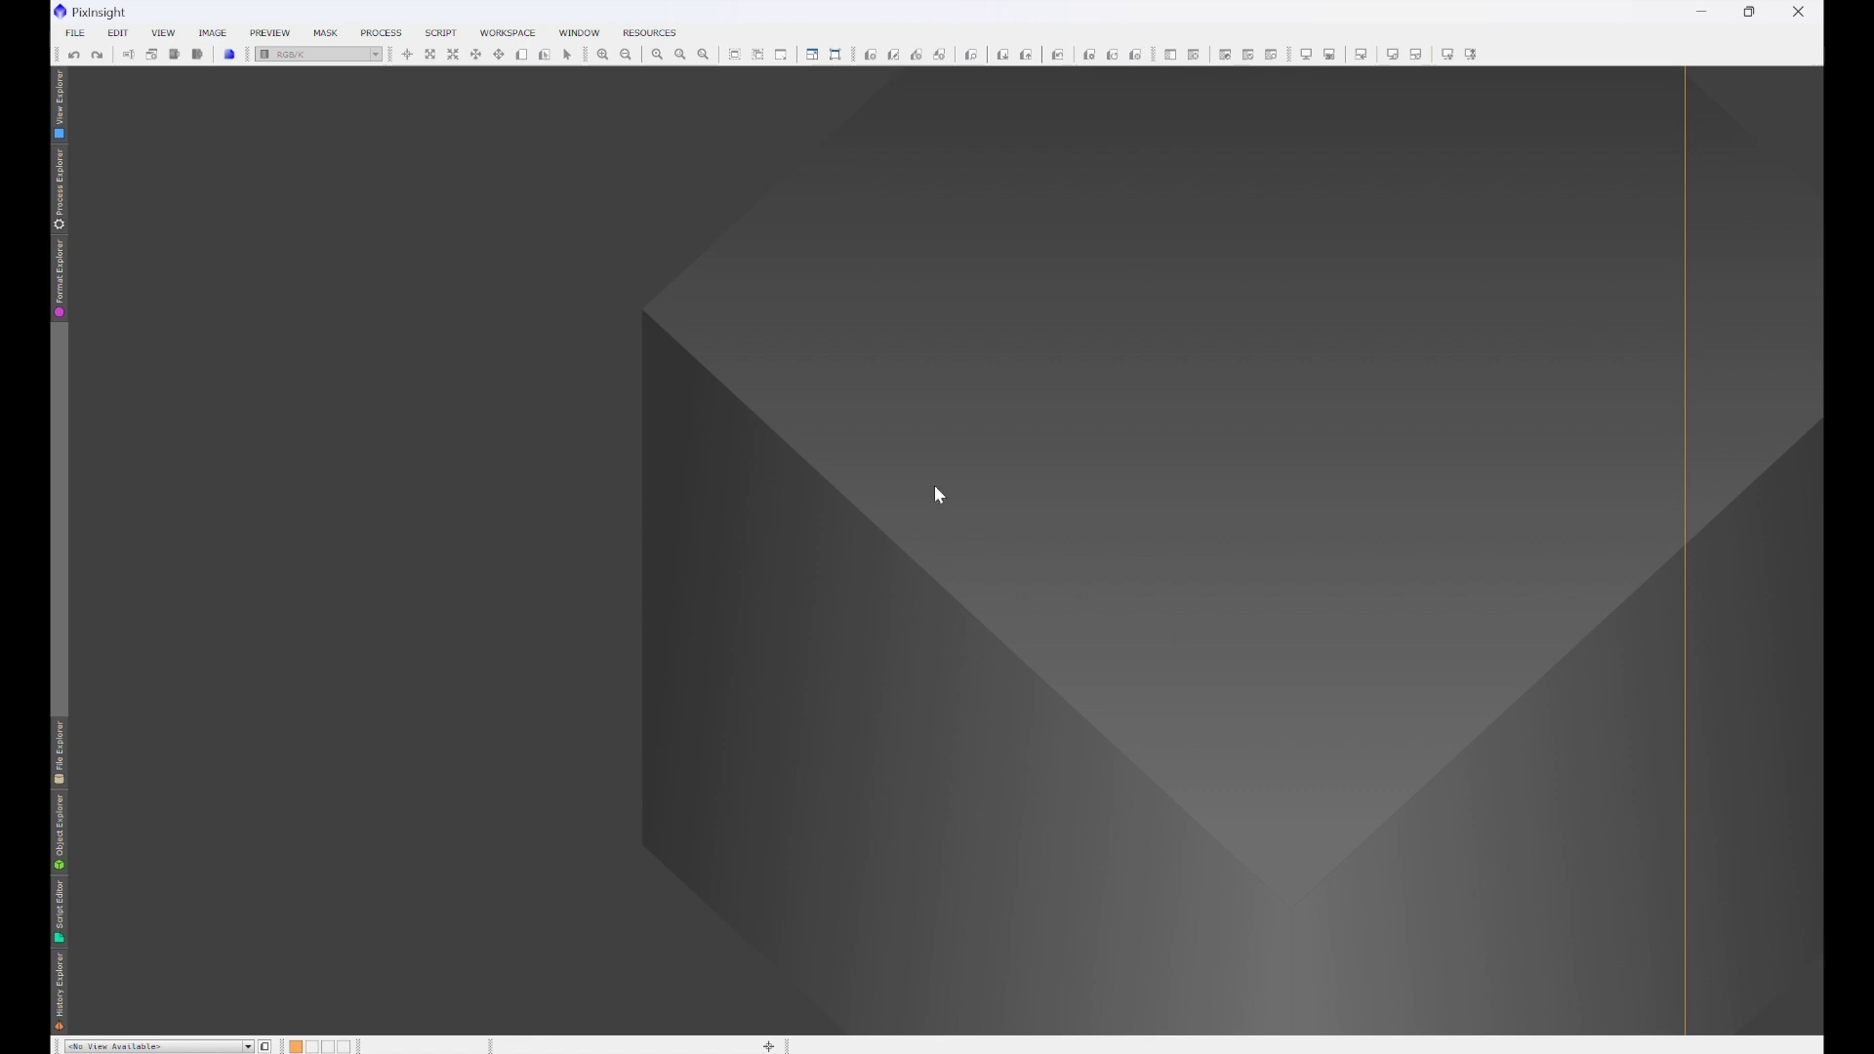
click(381, 32)
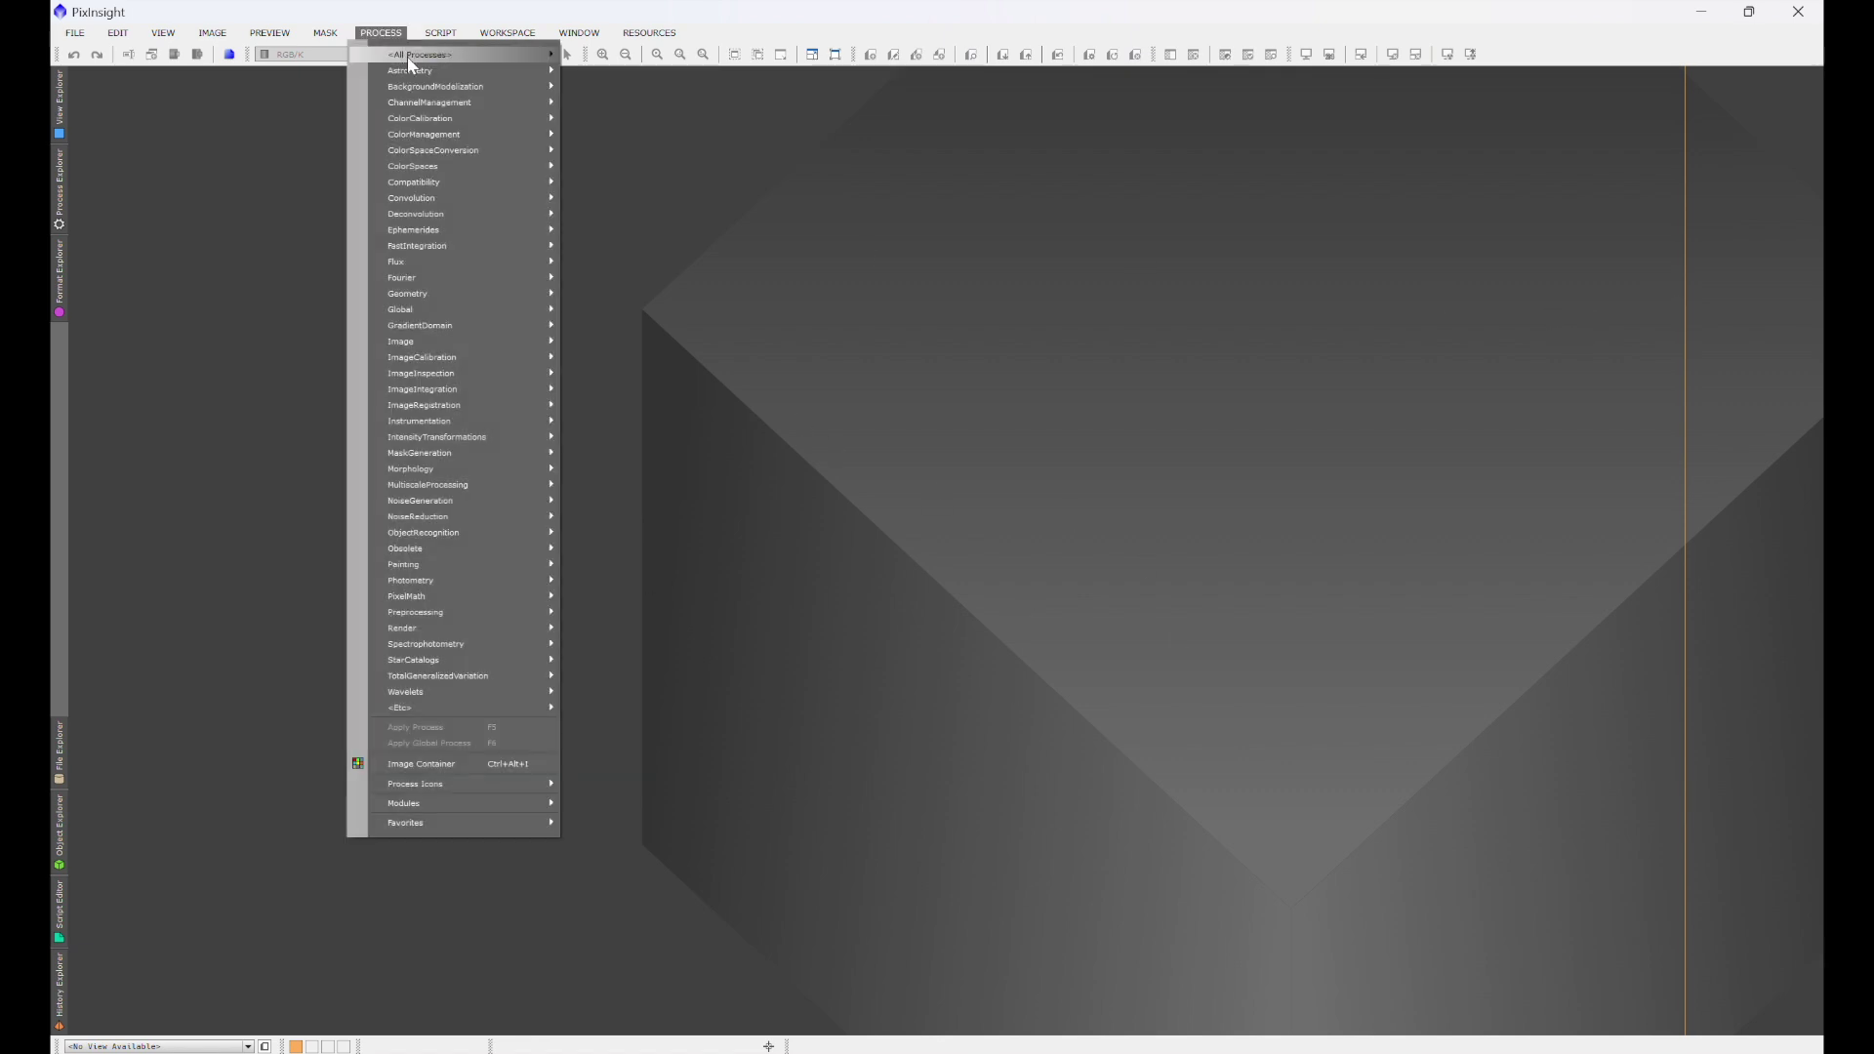
mouse_move(406, 56)
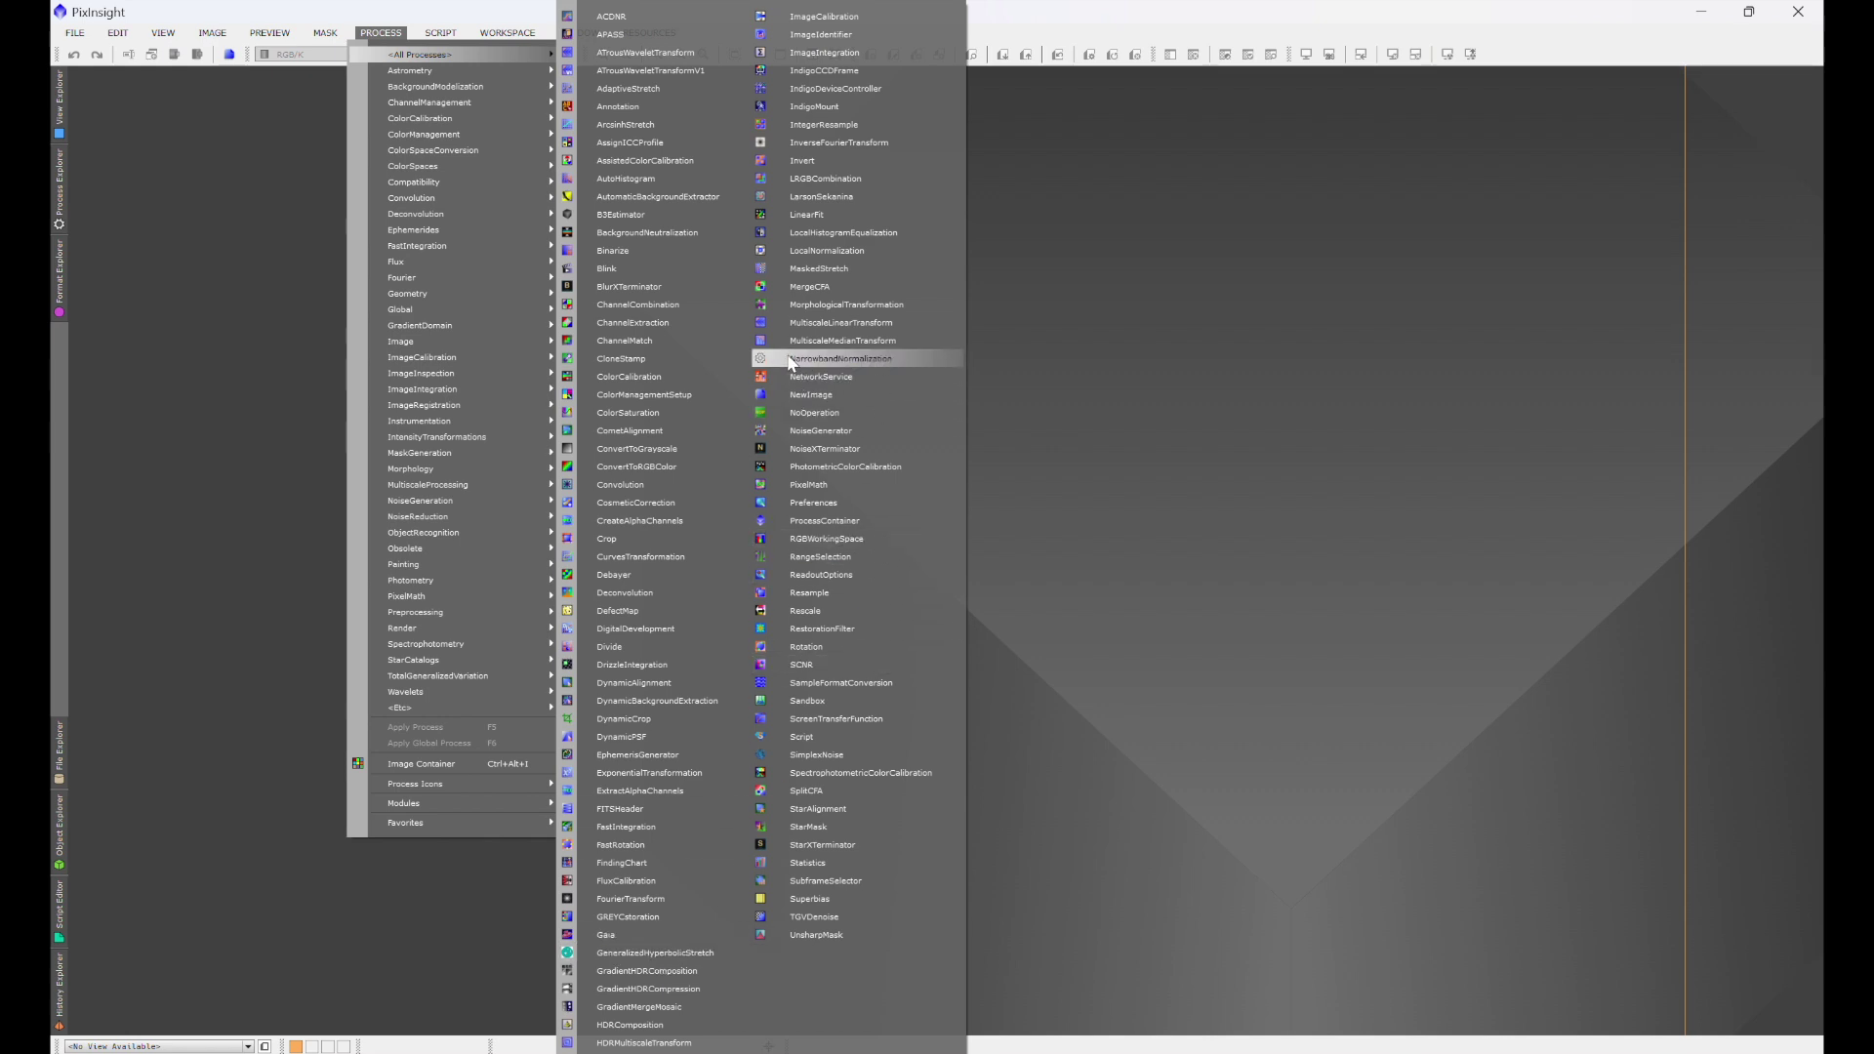
click(1086, 287)
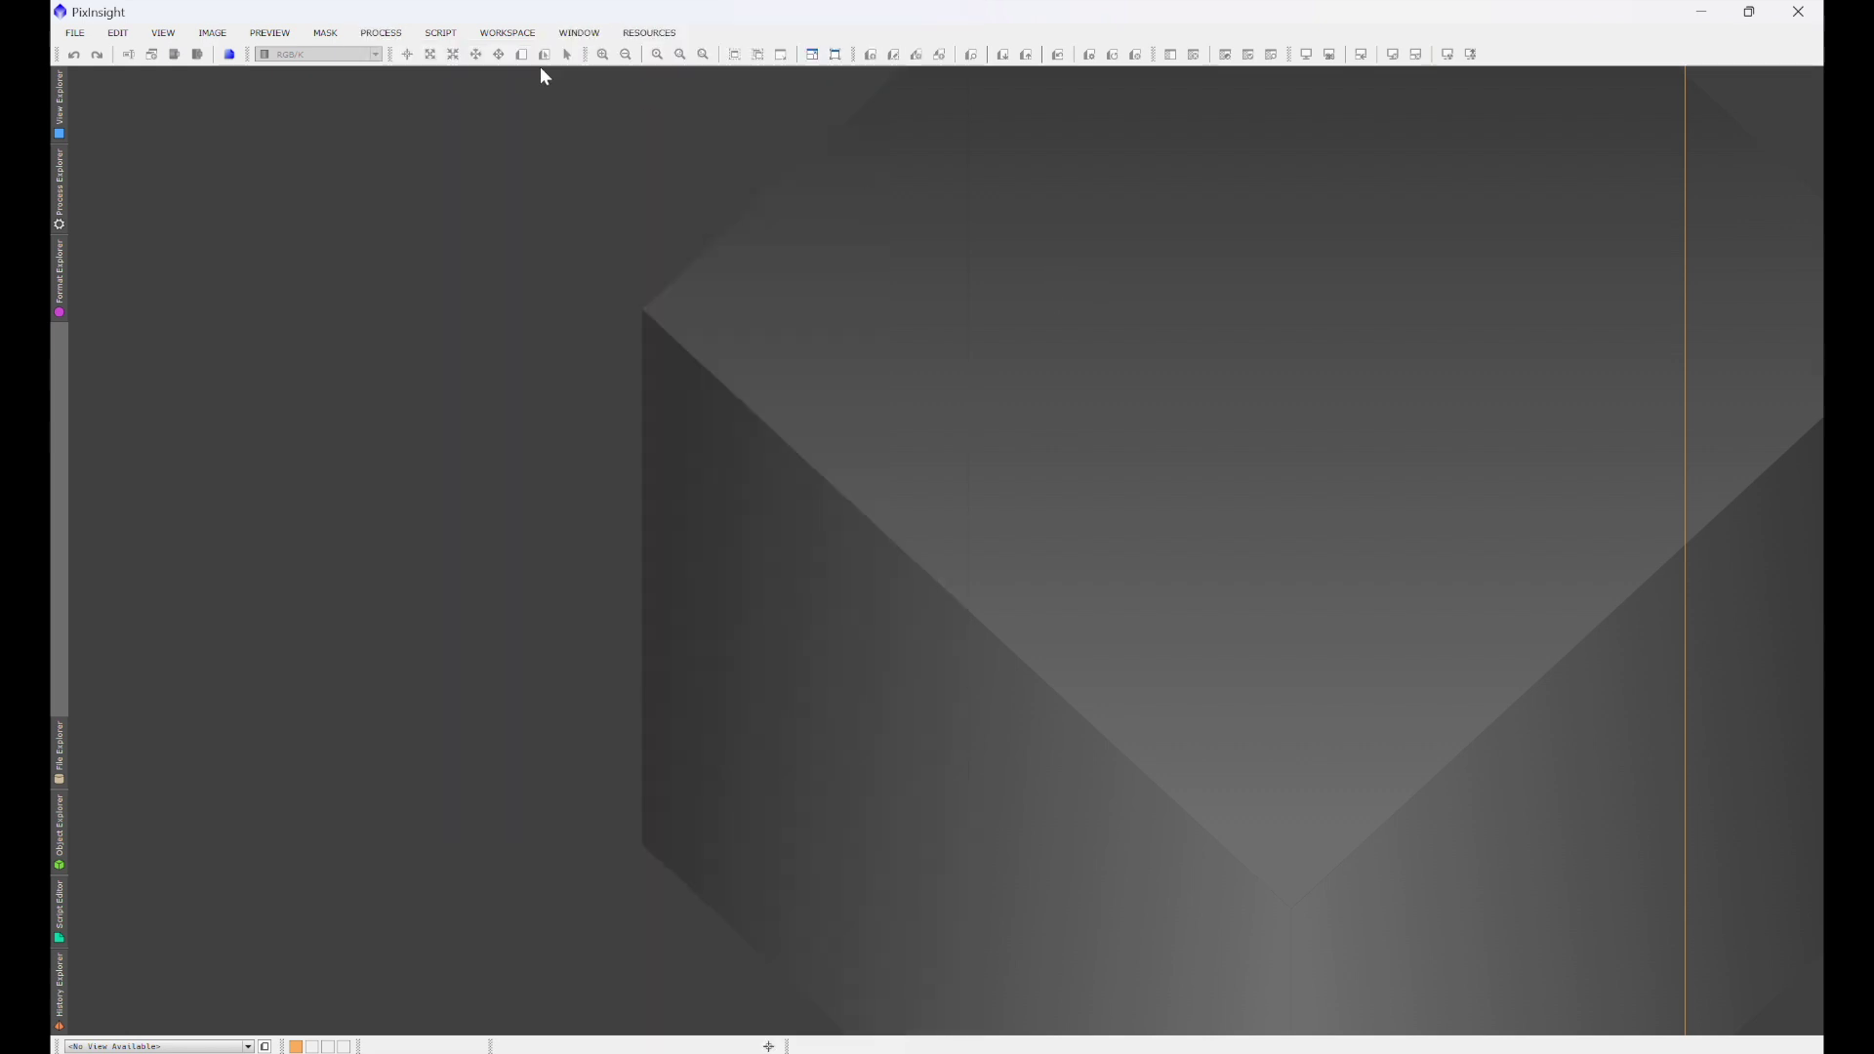
click(441, 33)
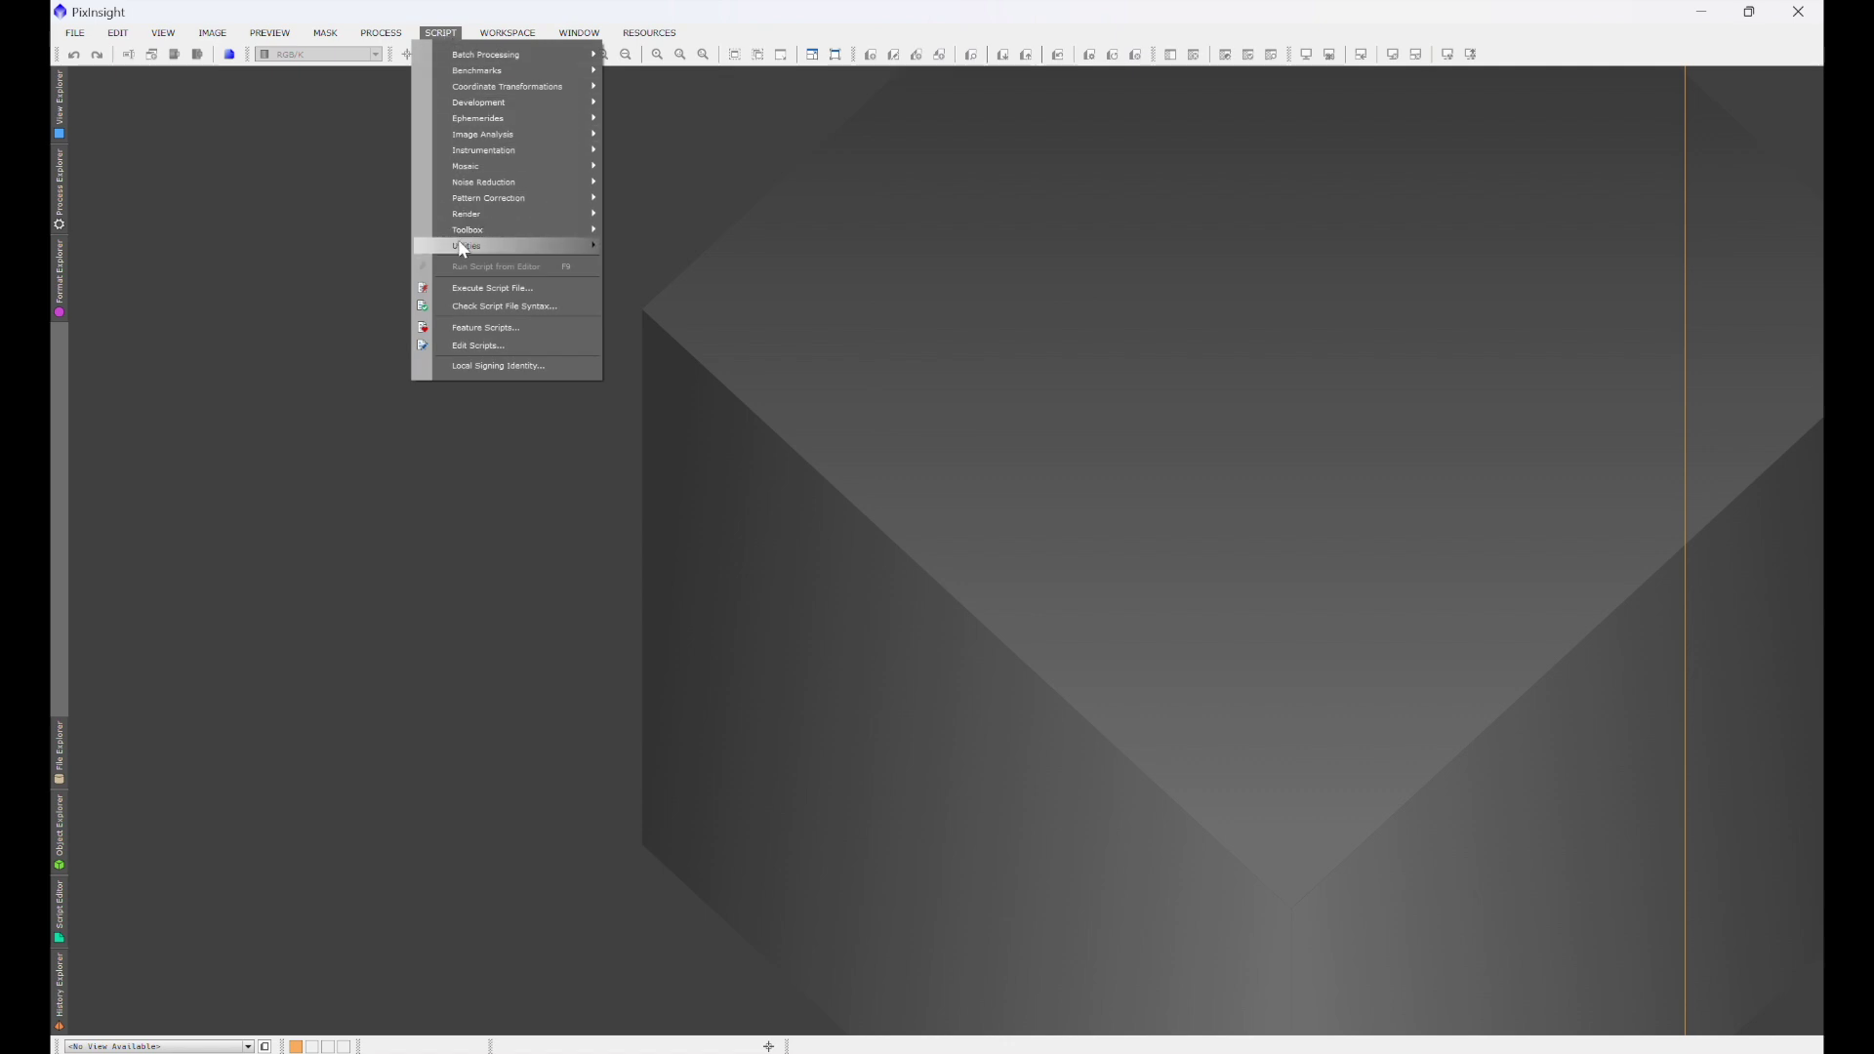
mouse_move(463, 244)
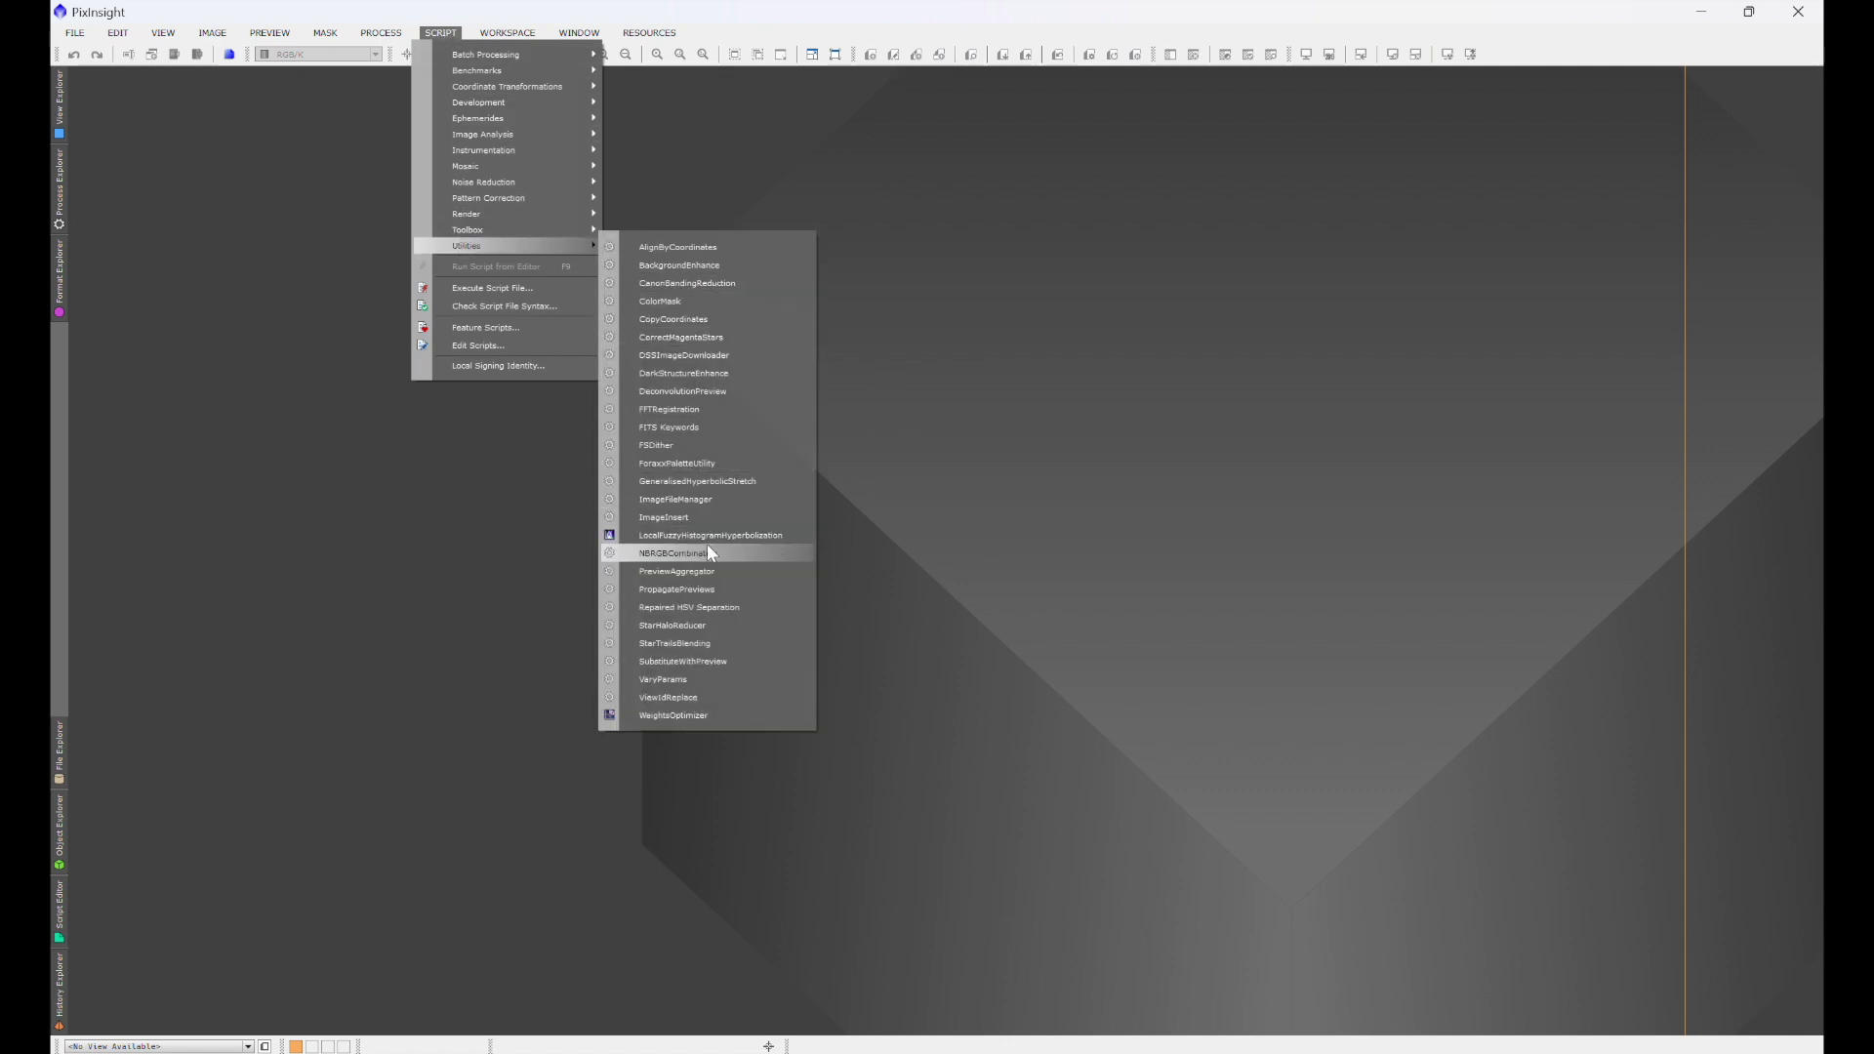
click(695, 481)
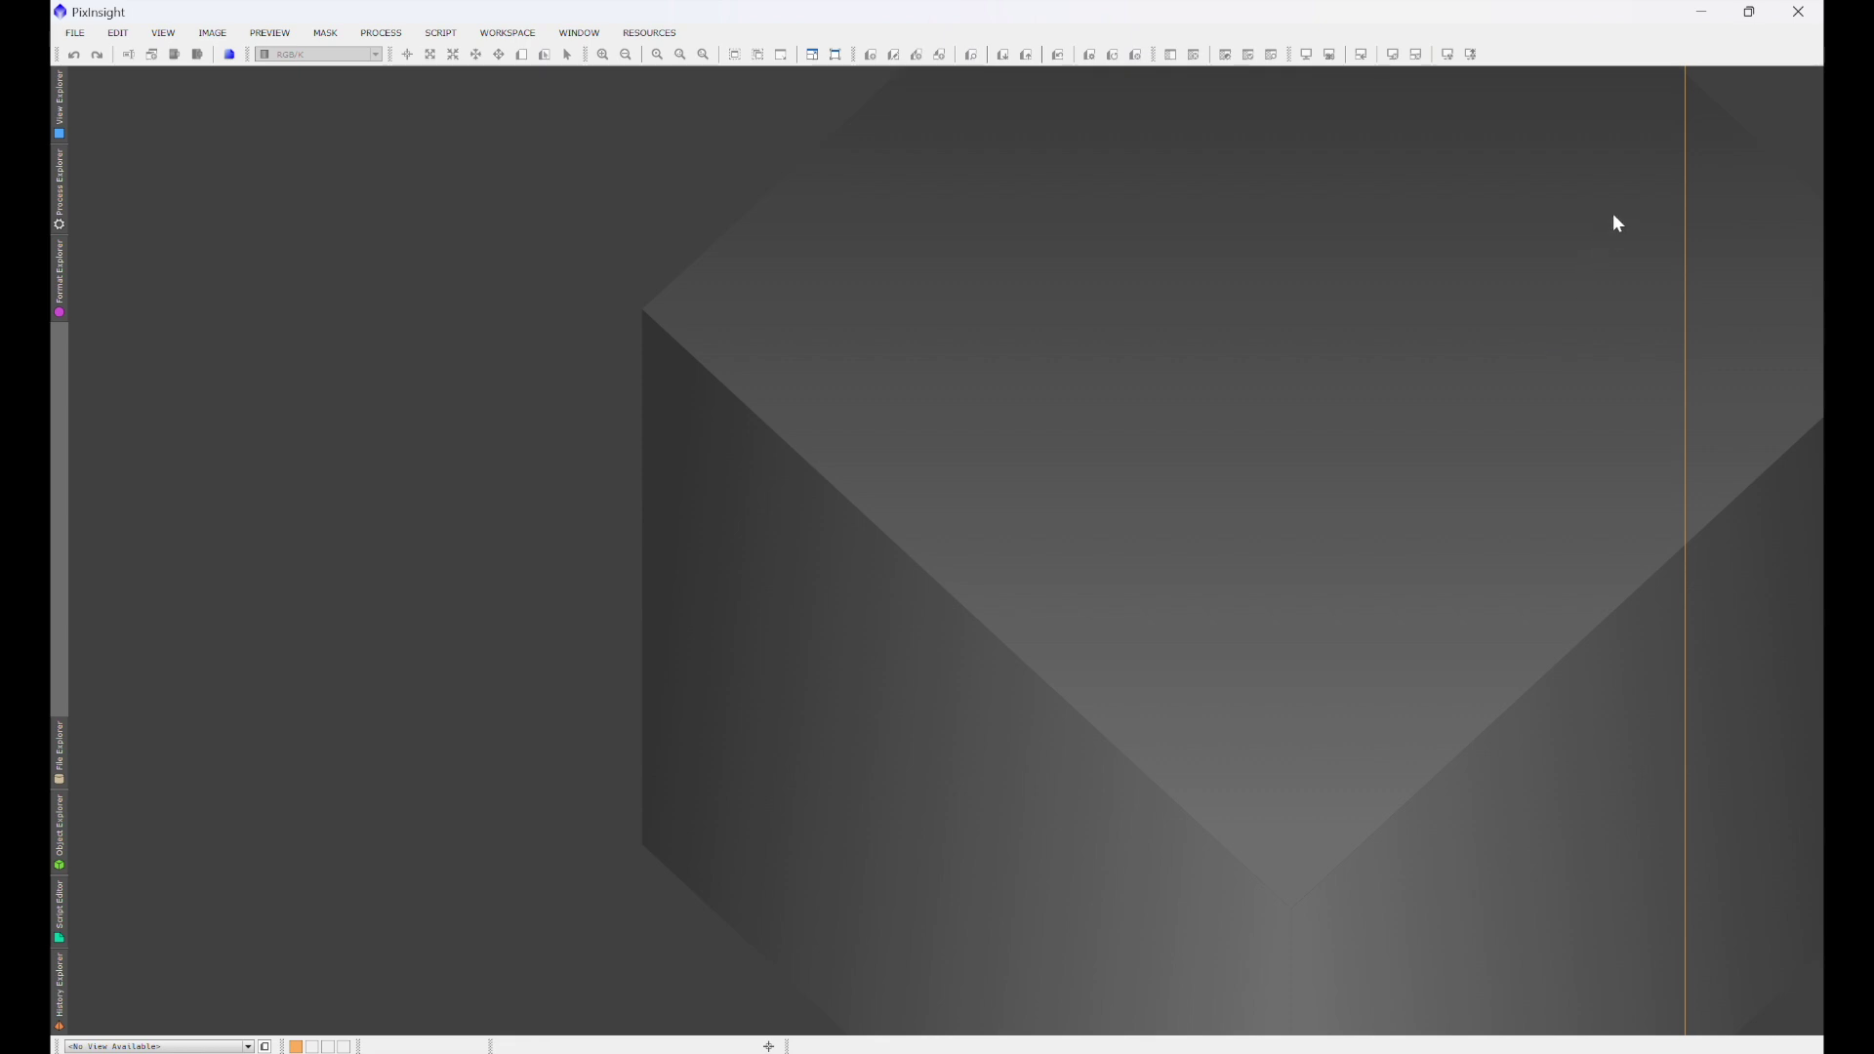
Step: Close PixInsight and the browser, then open Color Pallette.xpsm from C:\WBPP in File Explorer
click(1799, 11)
click(1799, 16)
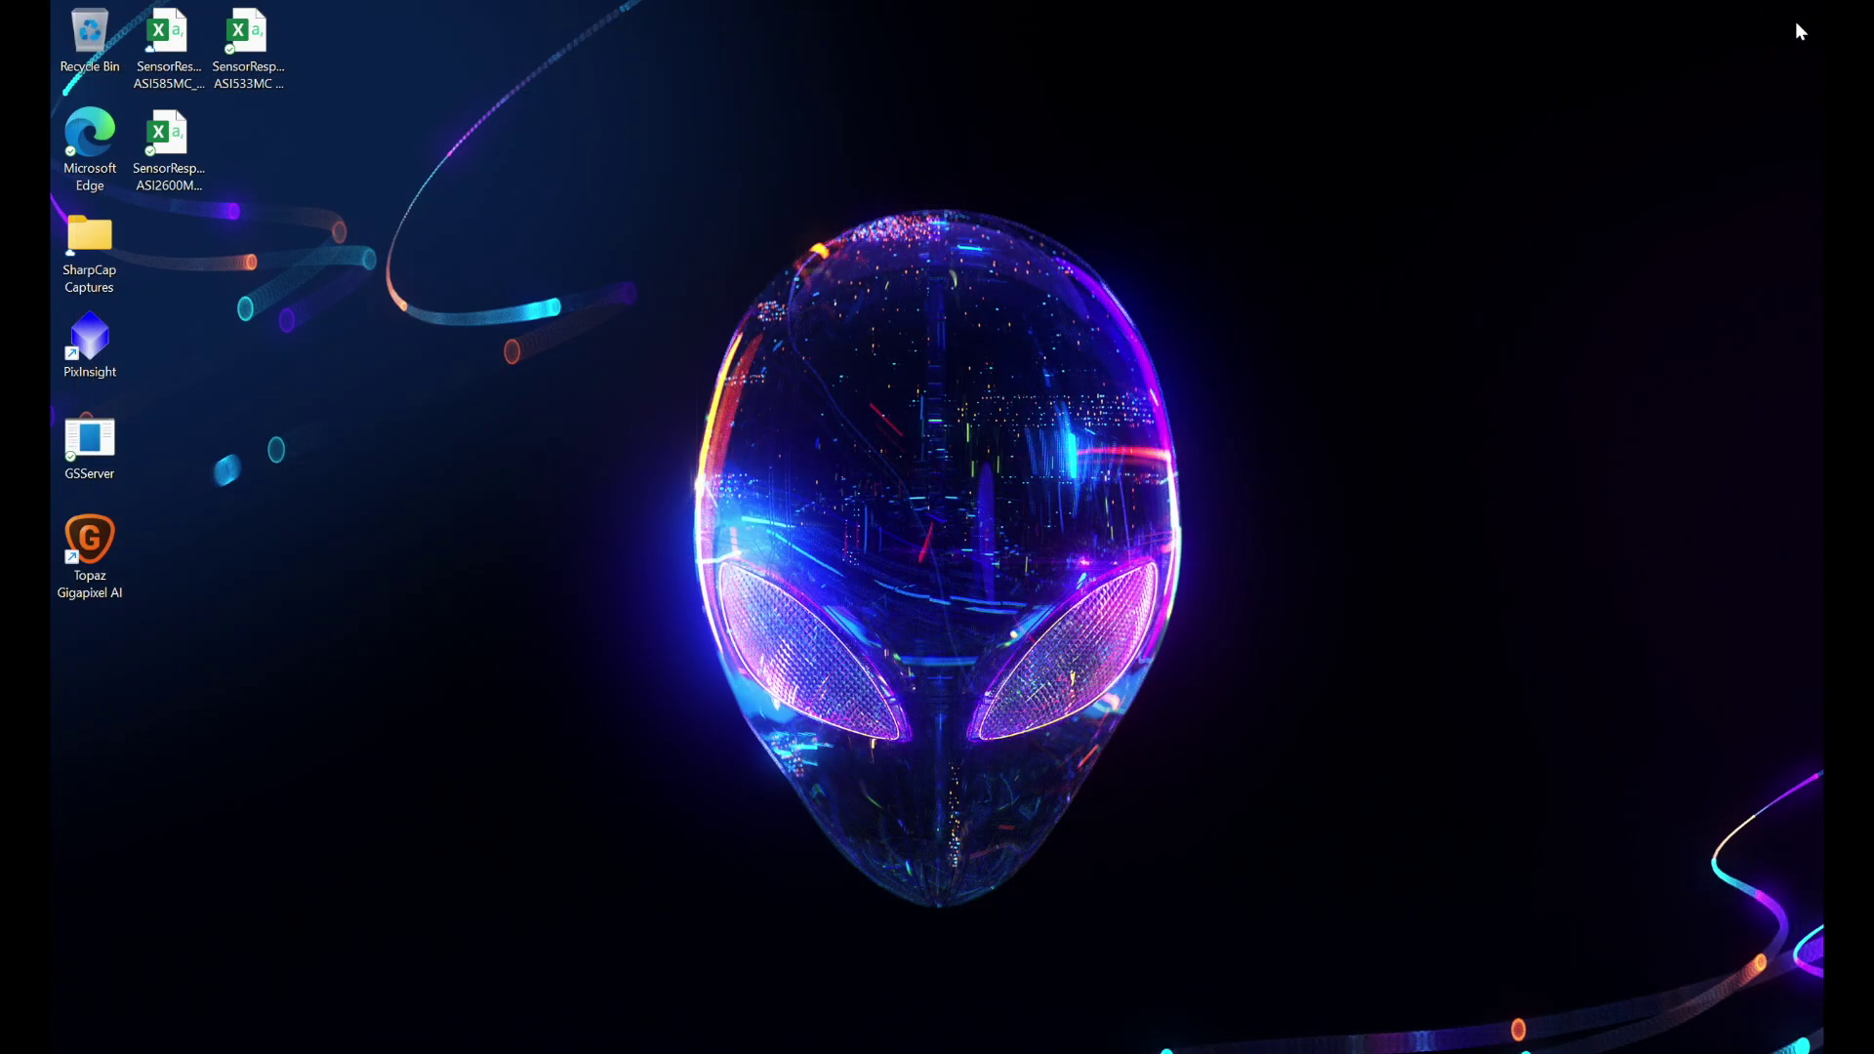
key(super+e)
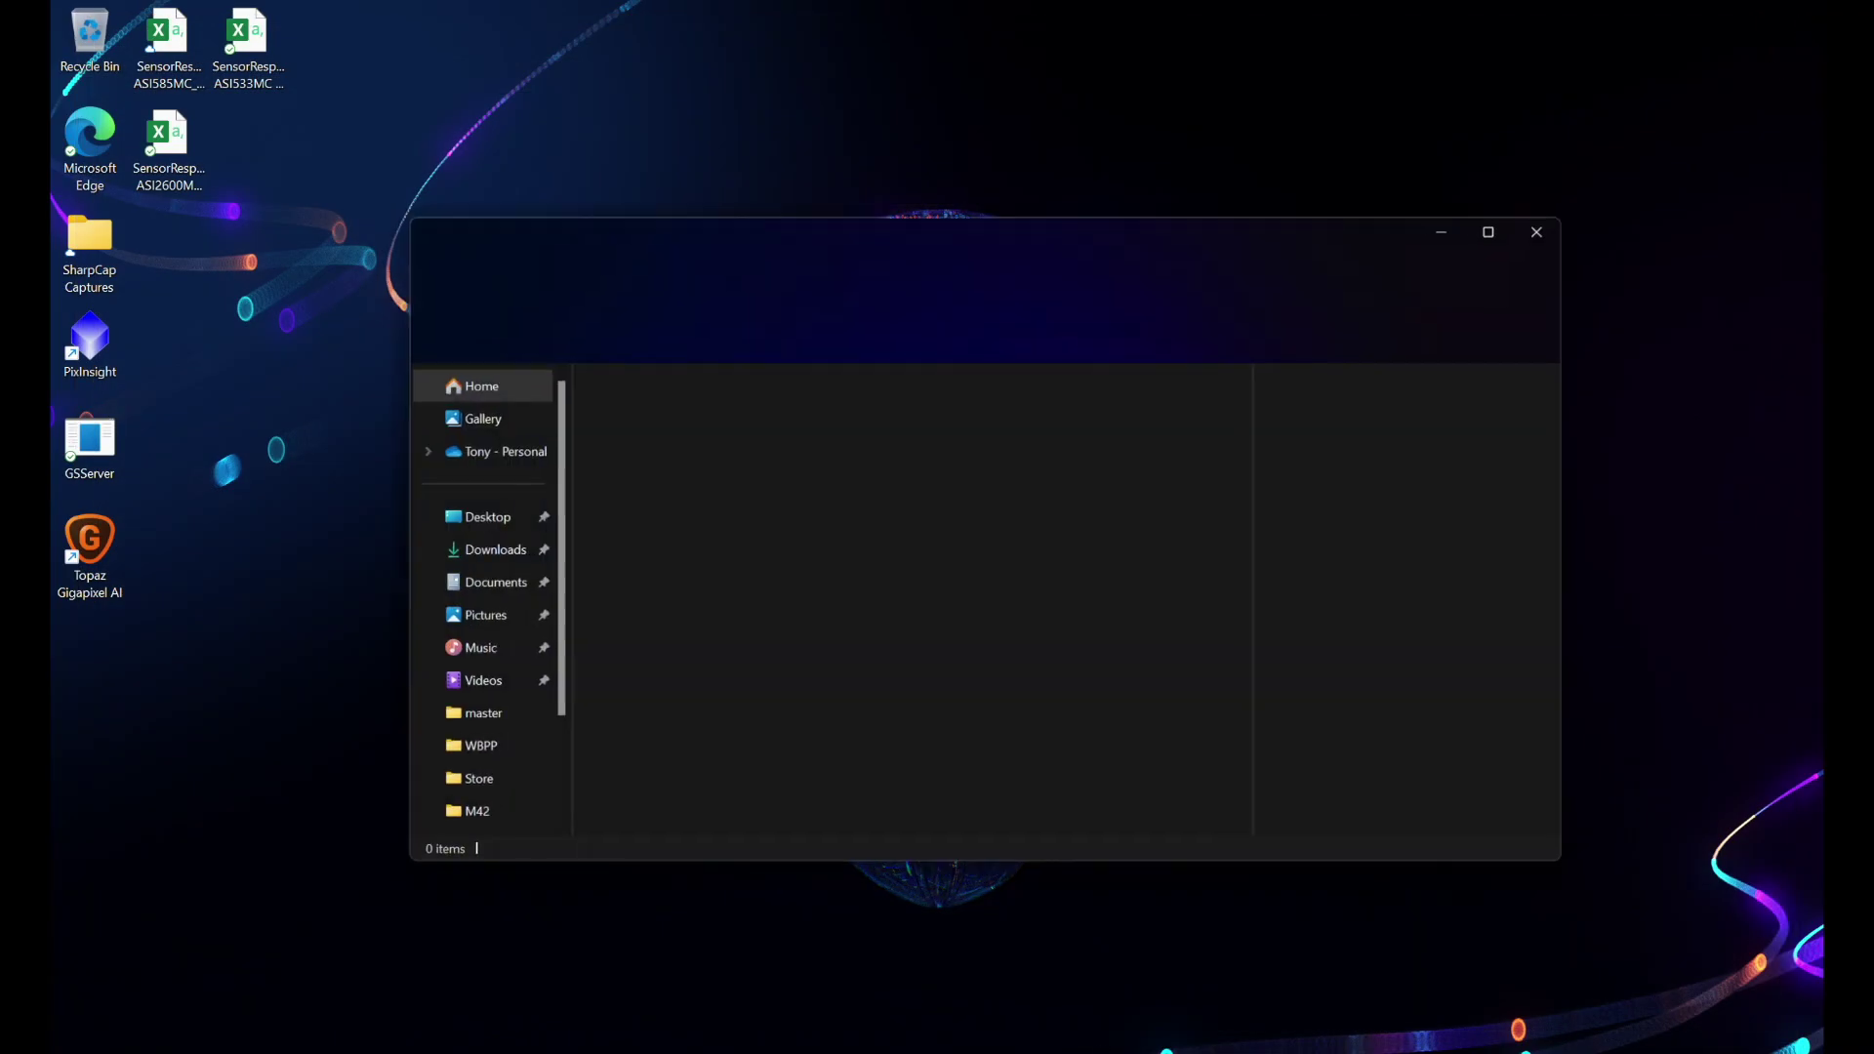
scroll(479, 683, down, 2)
click(478, 710)
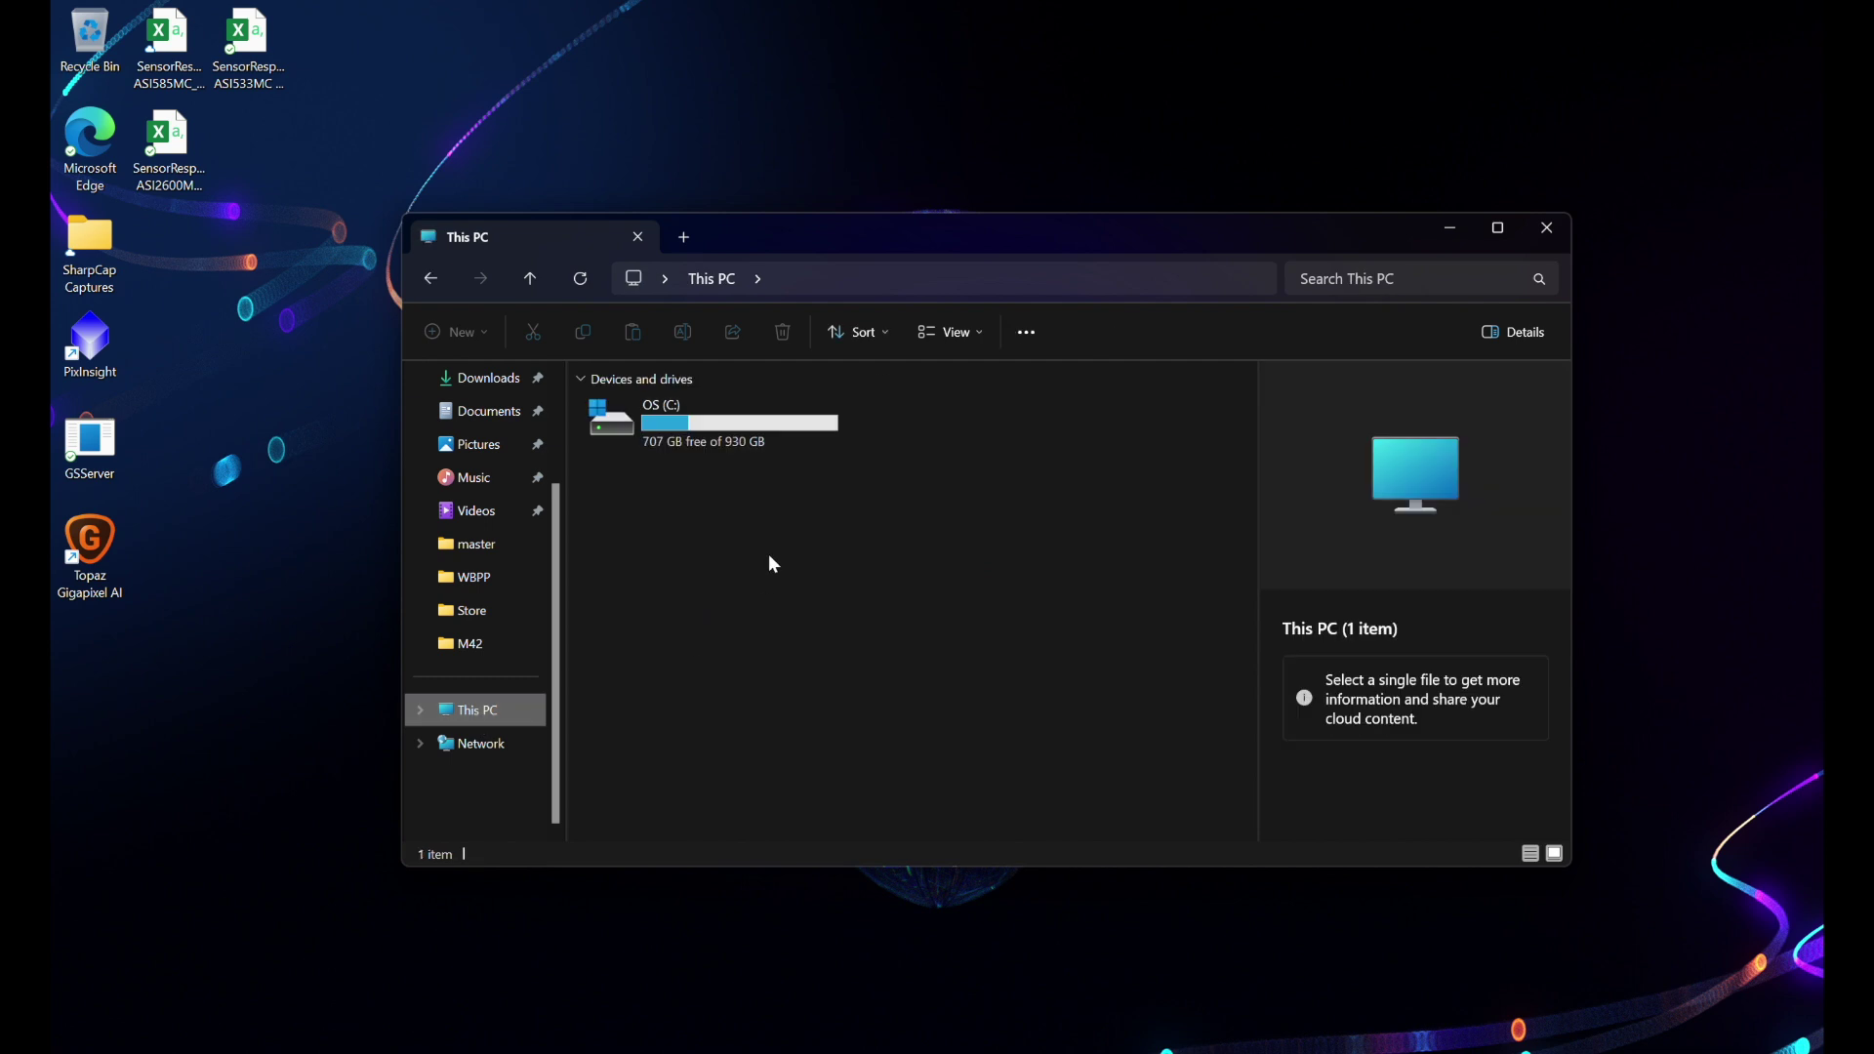
double_click(734, 424)
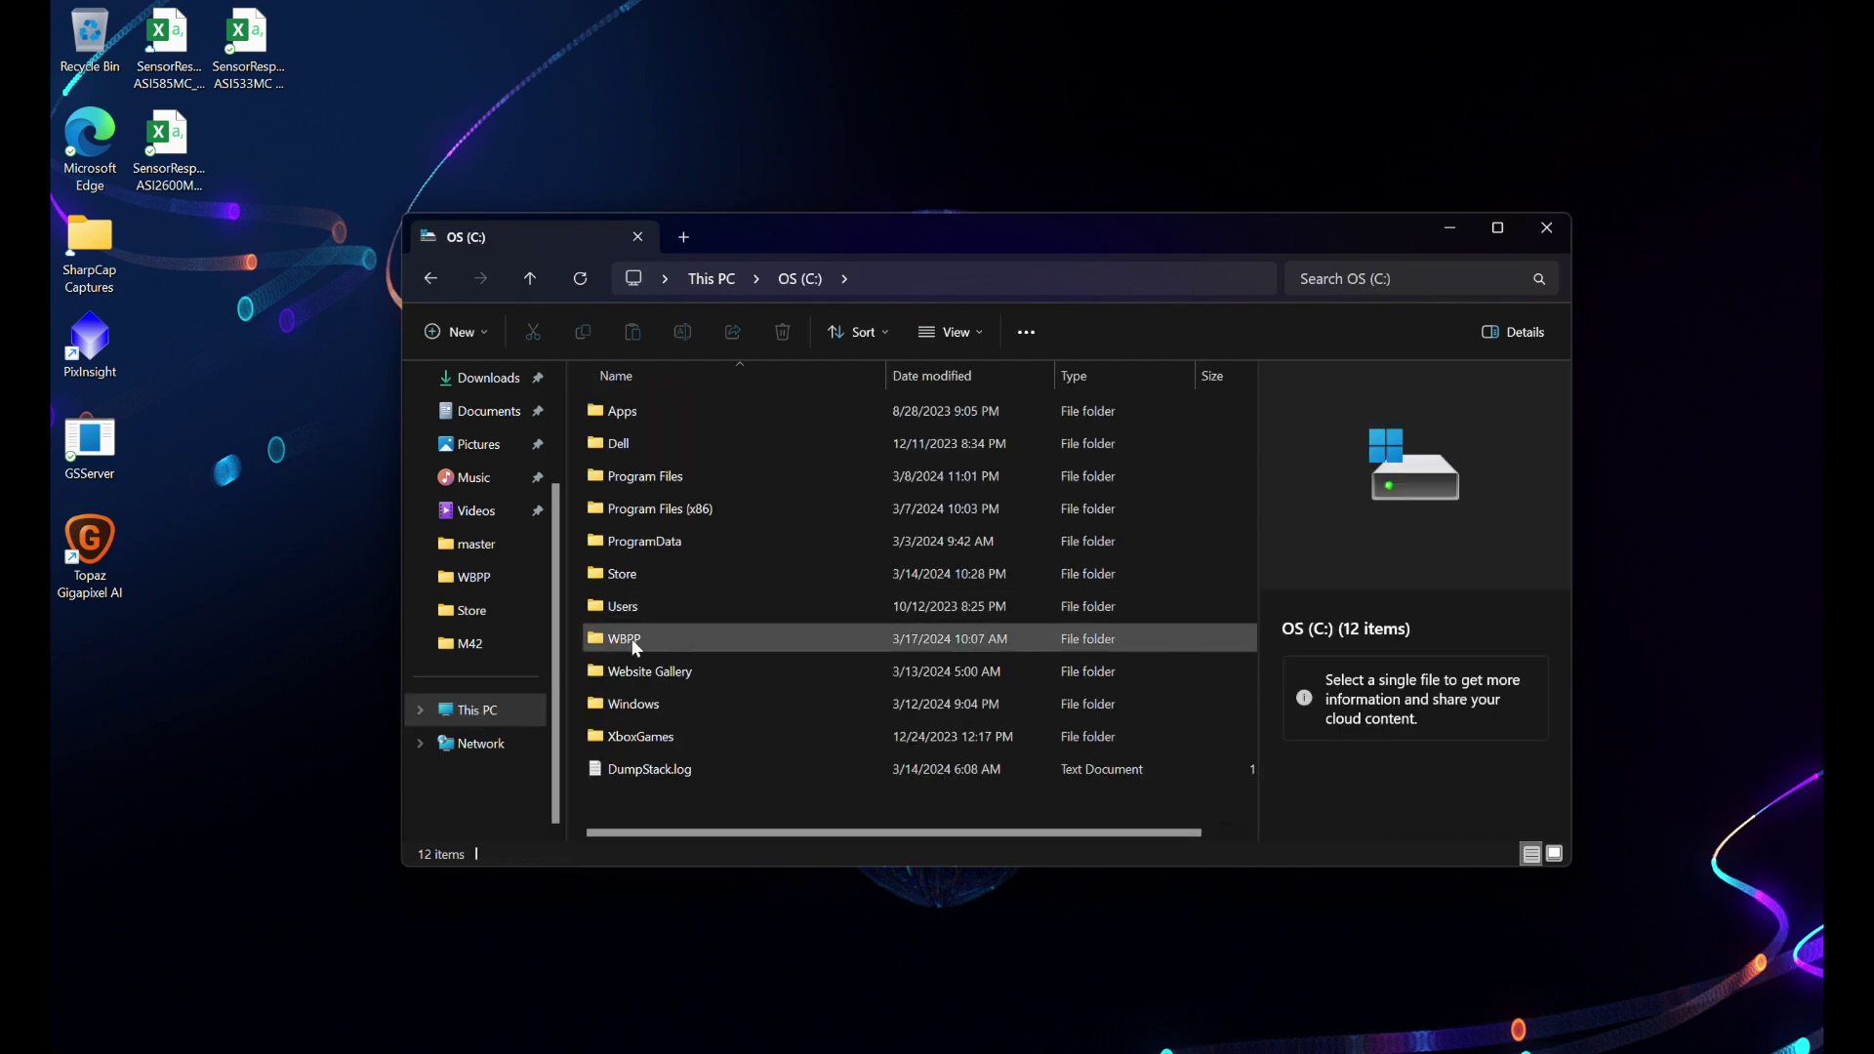
double_click(631, 638)
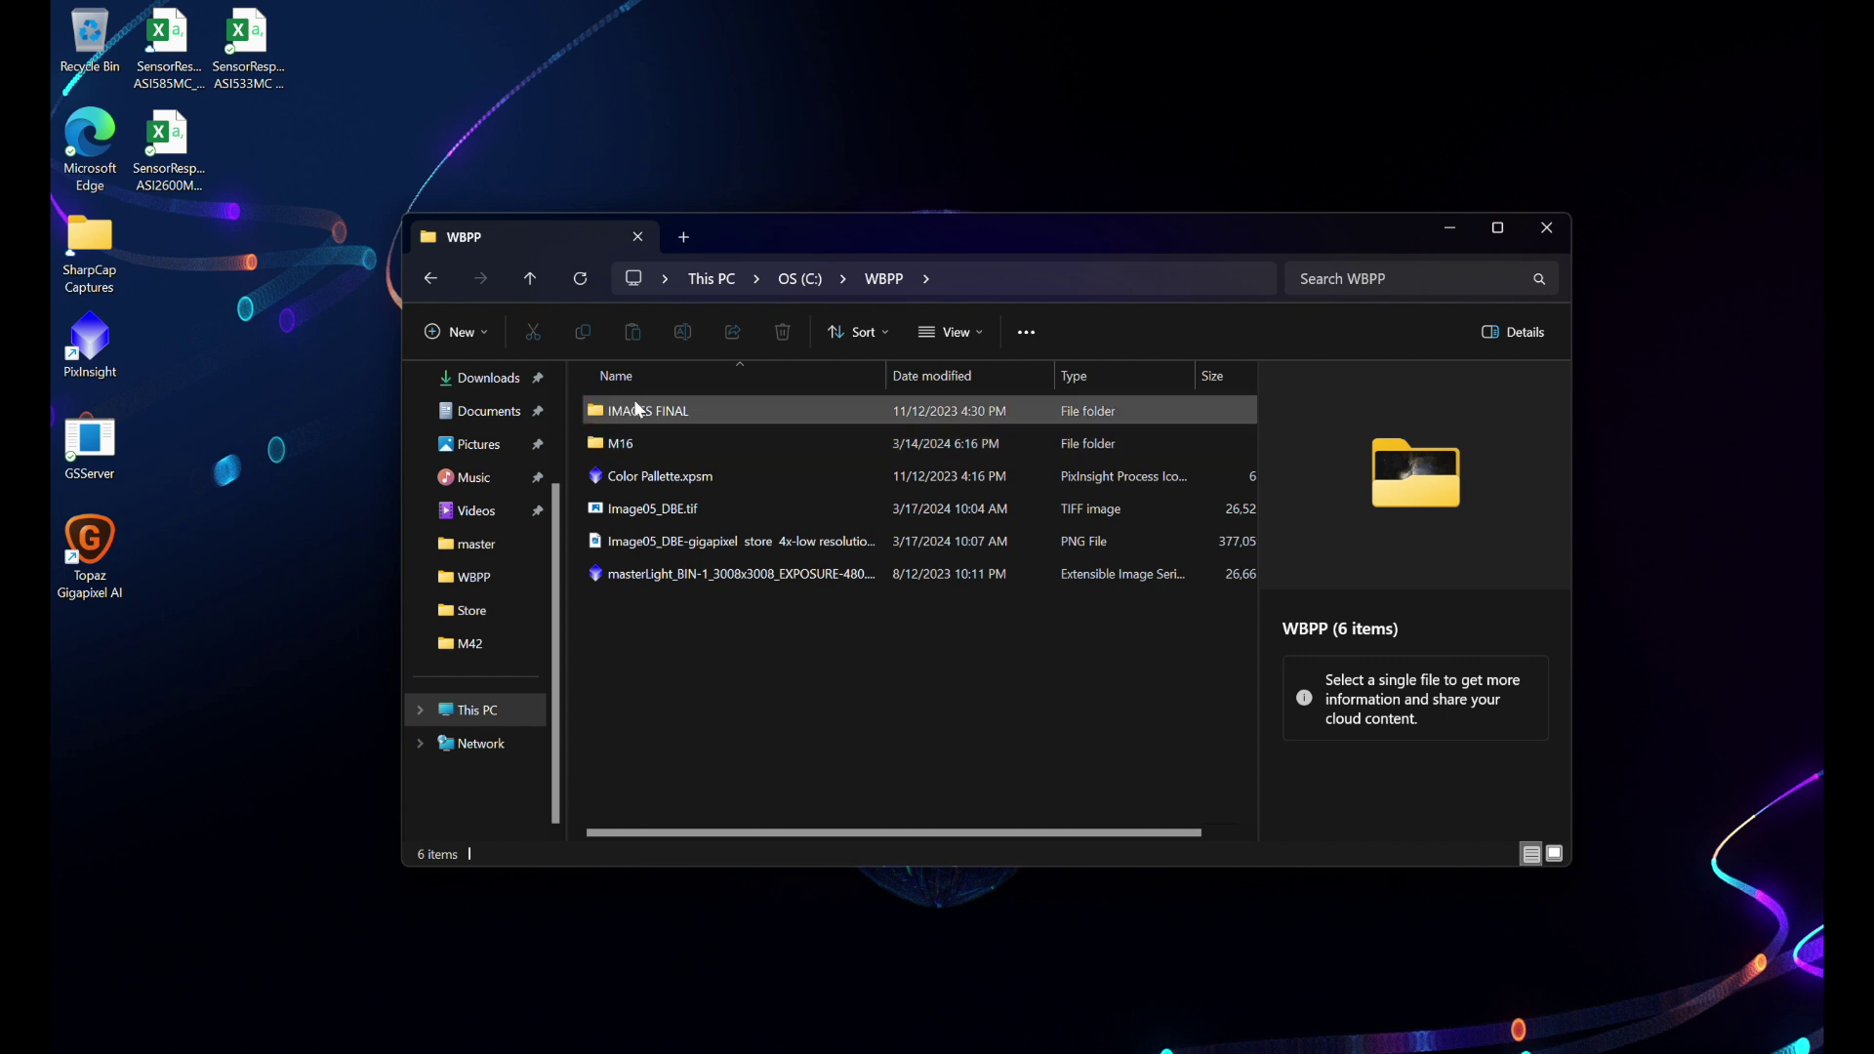
click(626, 481)
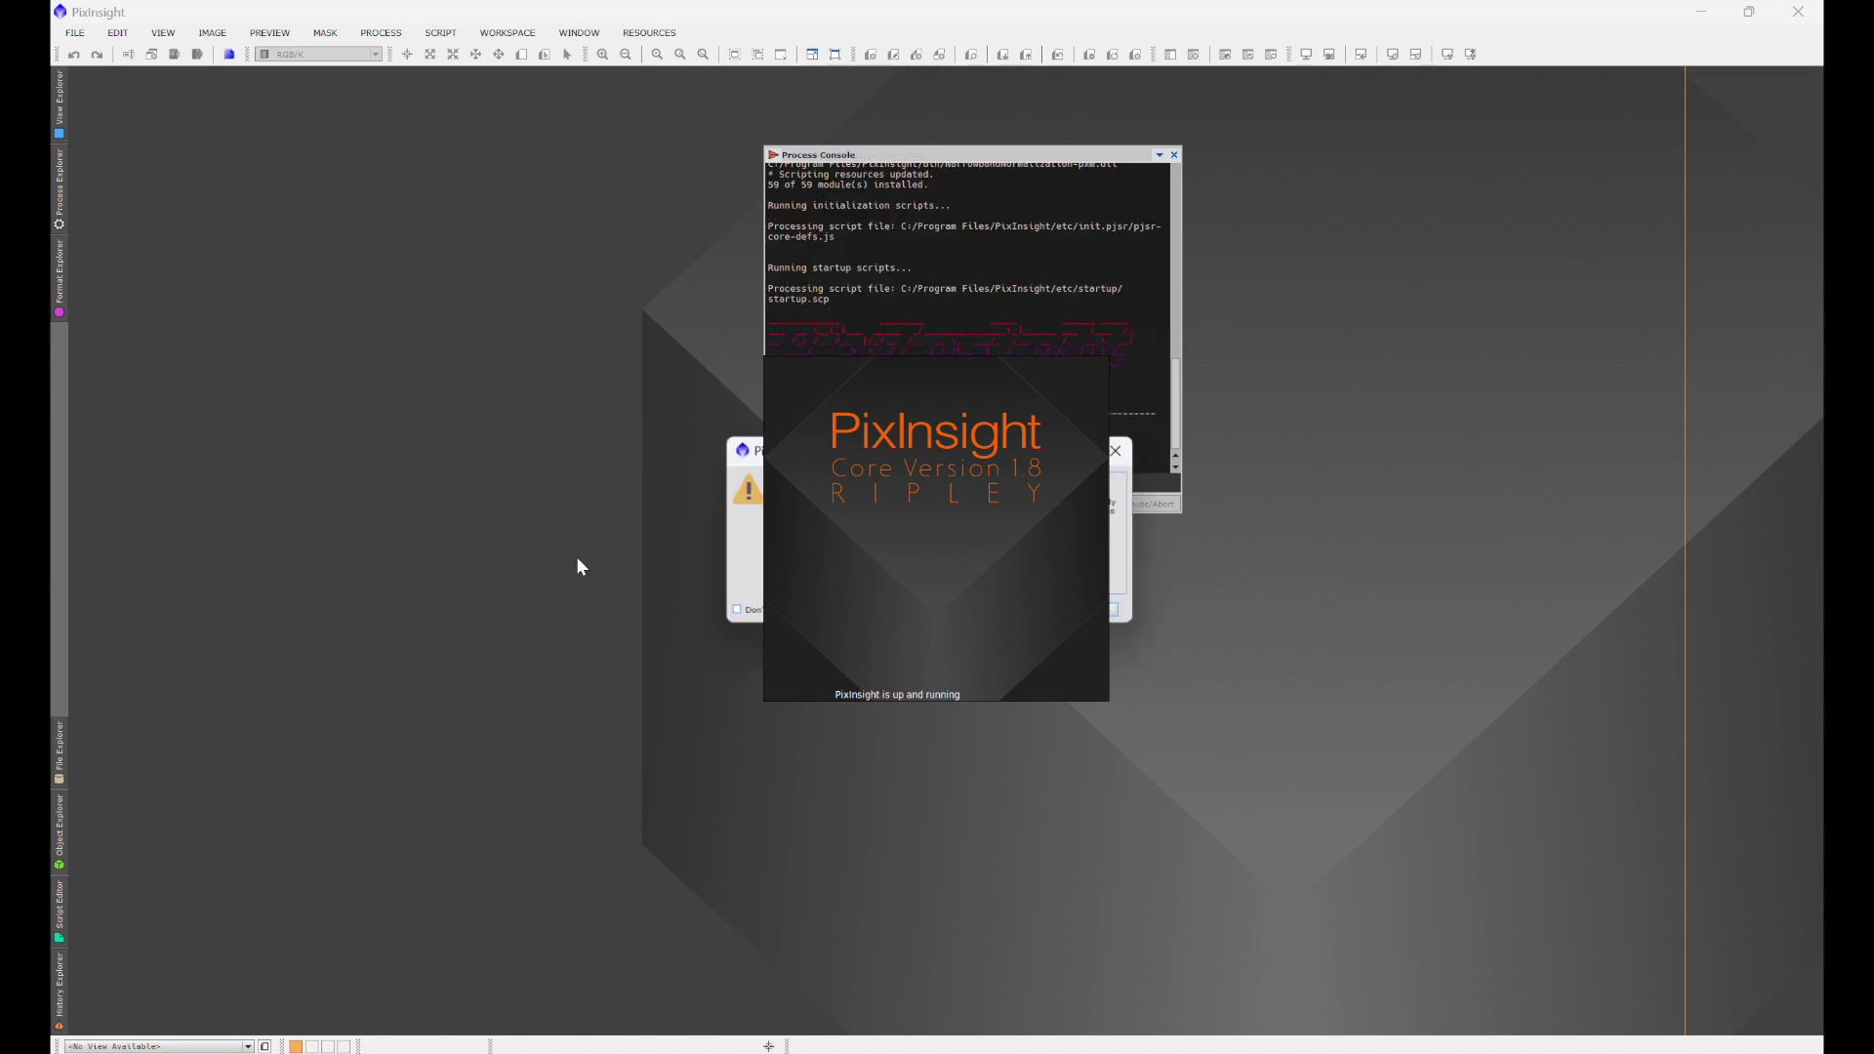
Step: Close the startup warning and Process Console, then select and deselect the three NormalizationV5 icons
click(1117, 450)
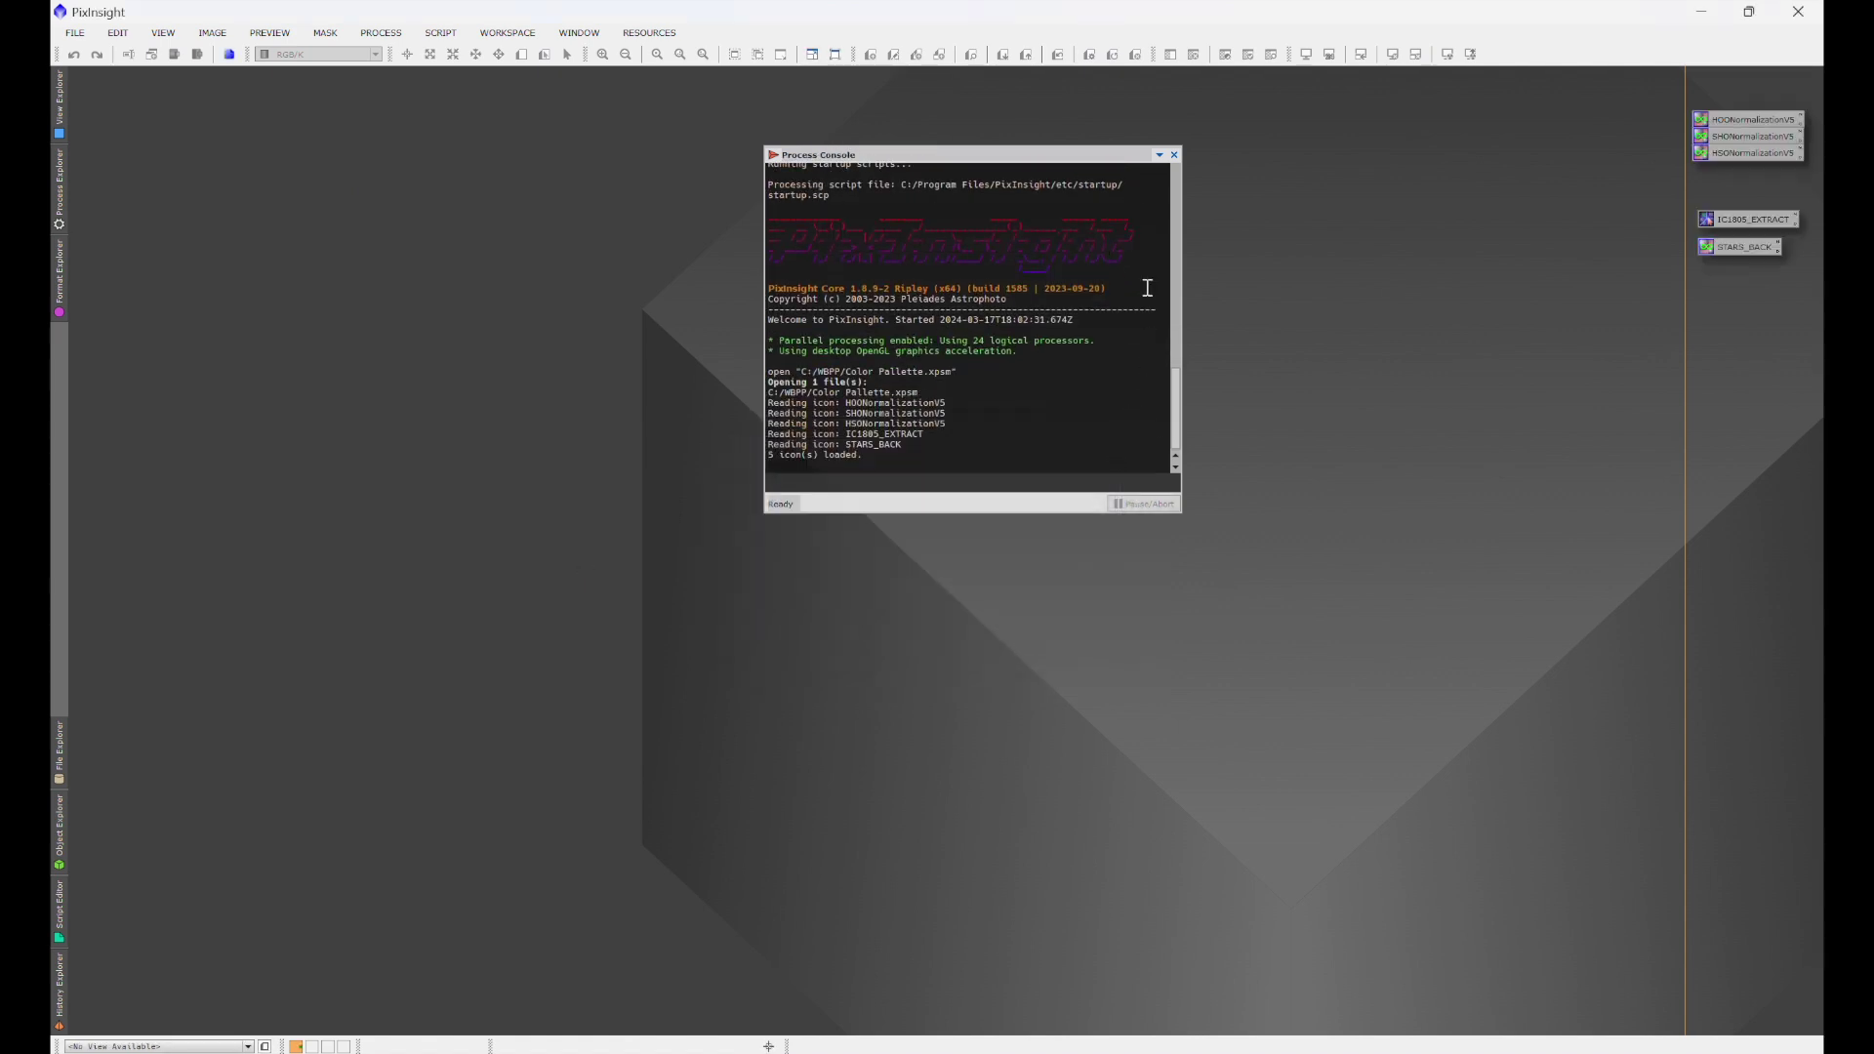
click(1173, 154)
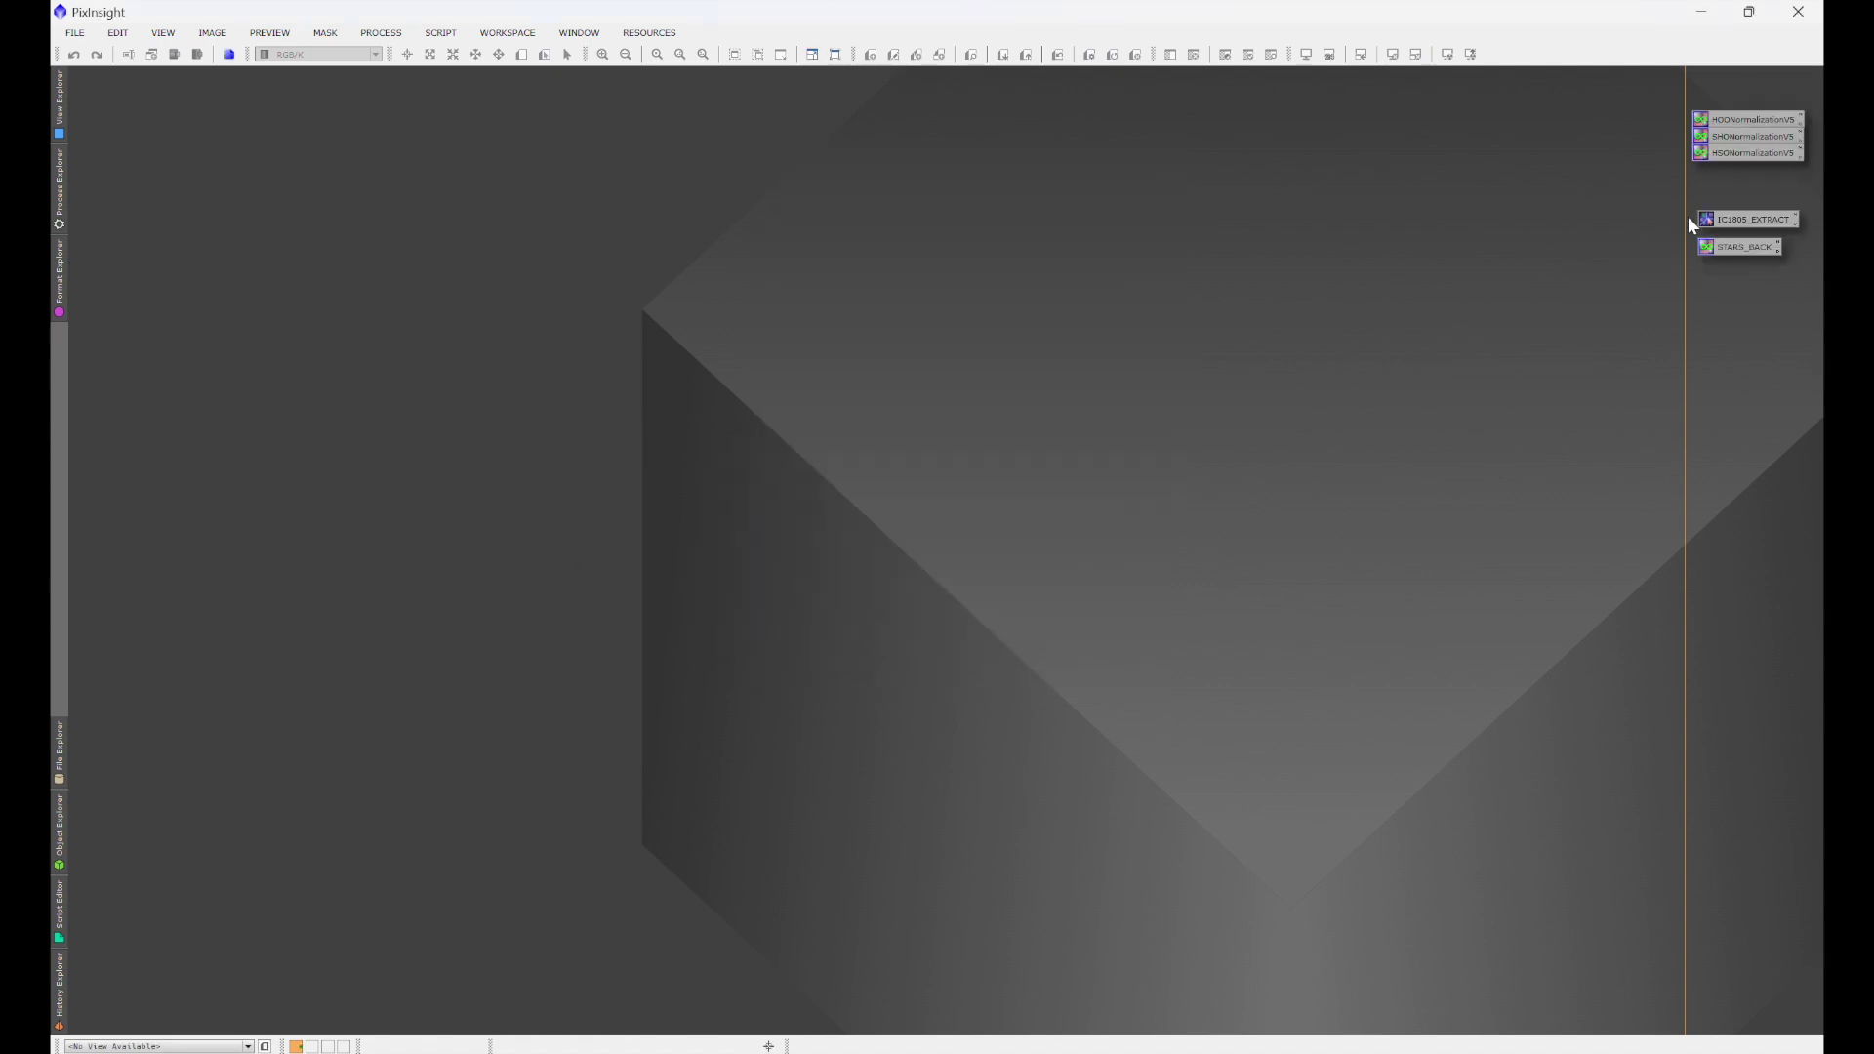
drag(1651, 96, 1821, 185)
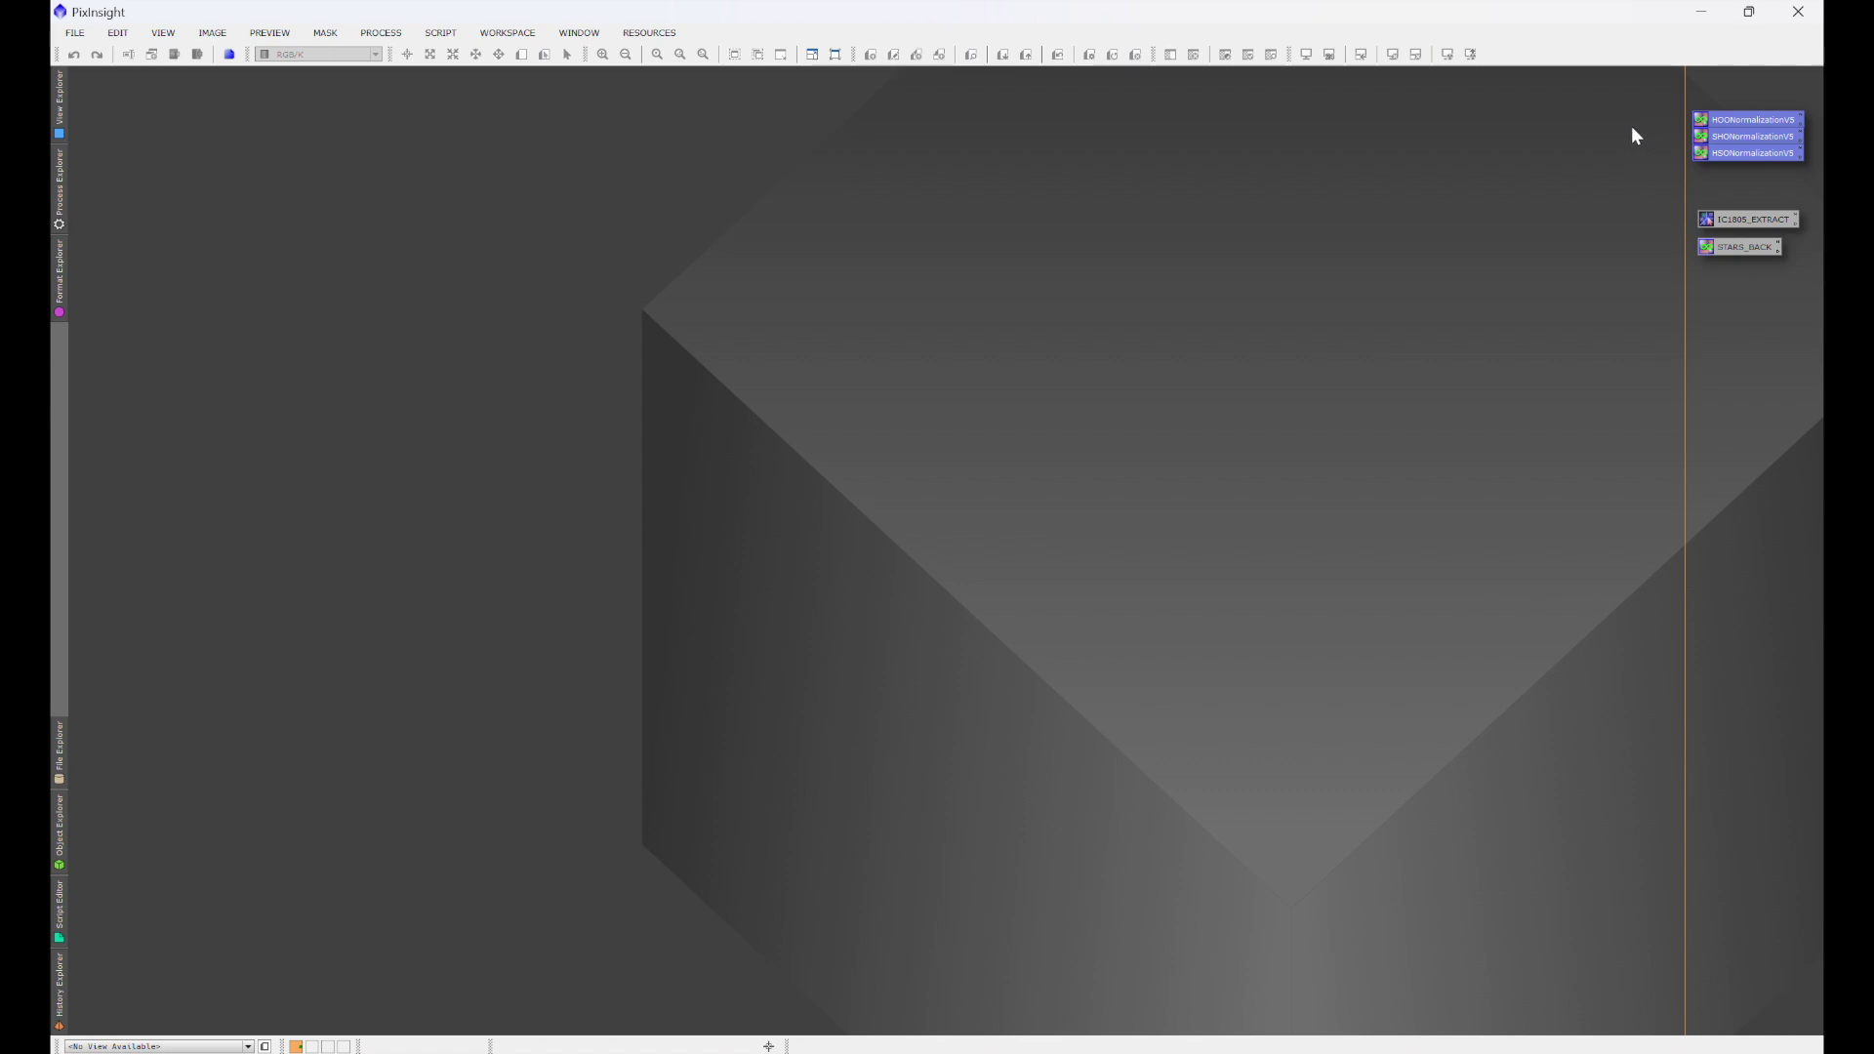
click(1614, 298)
double_click(1724, 246)
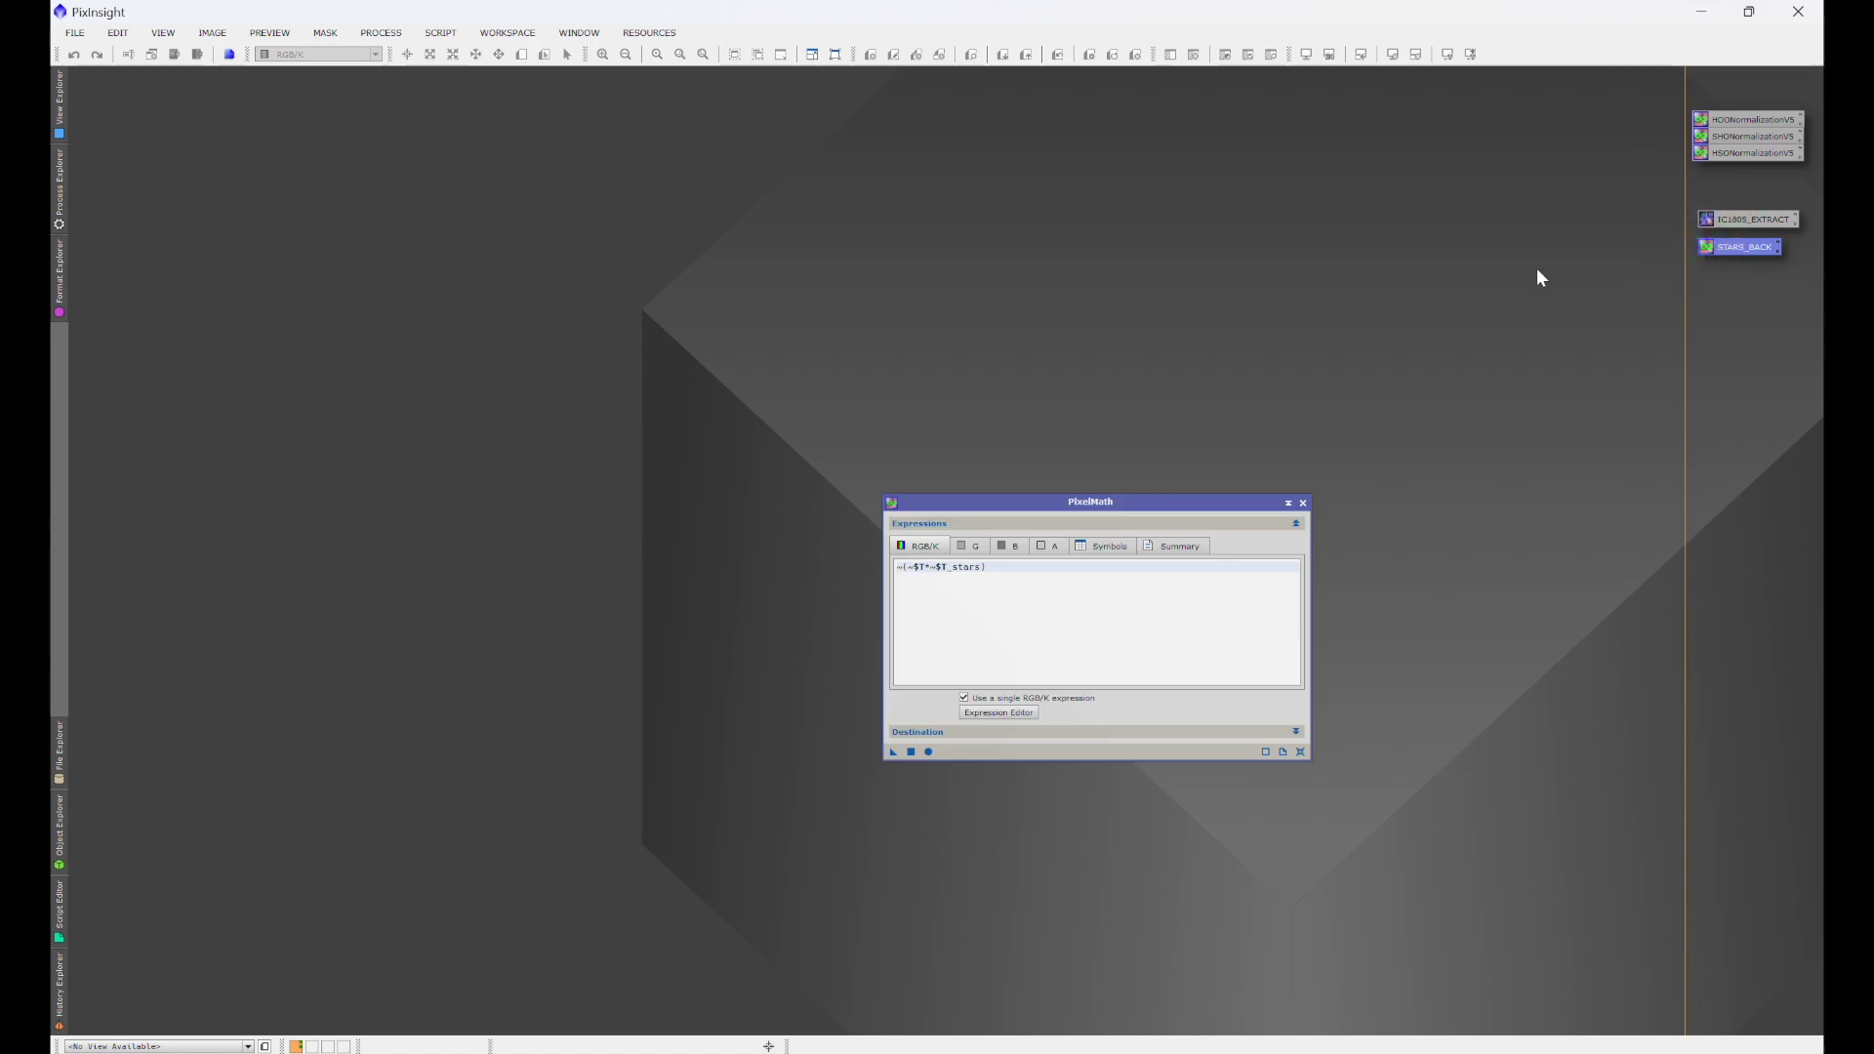
drag(1228, 501, 1485, 72)
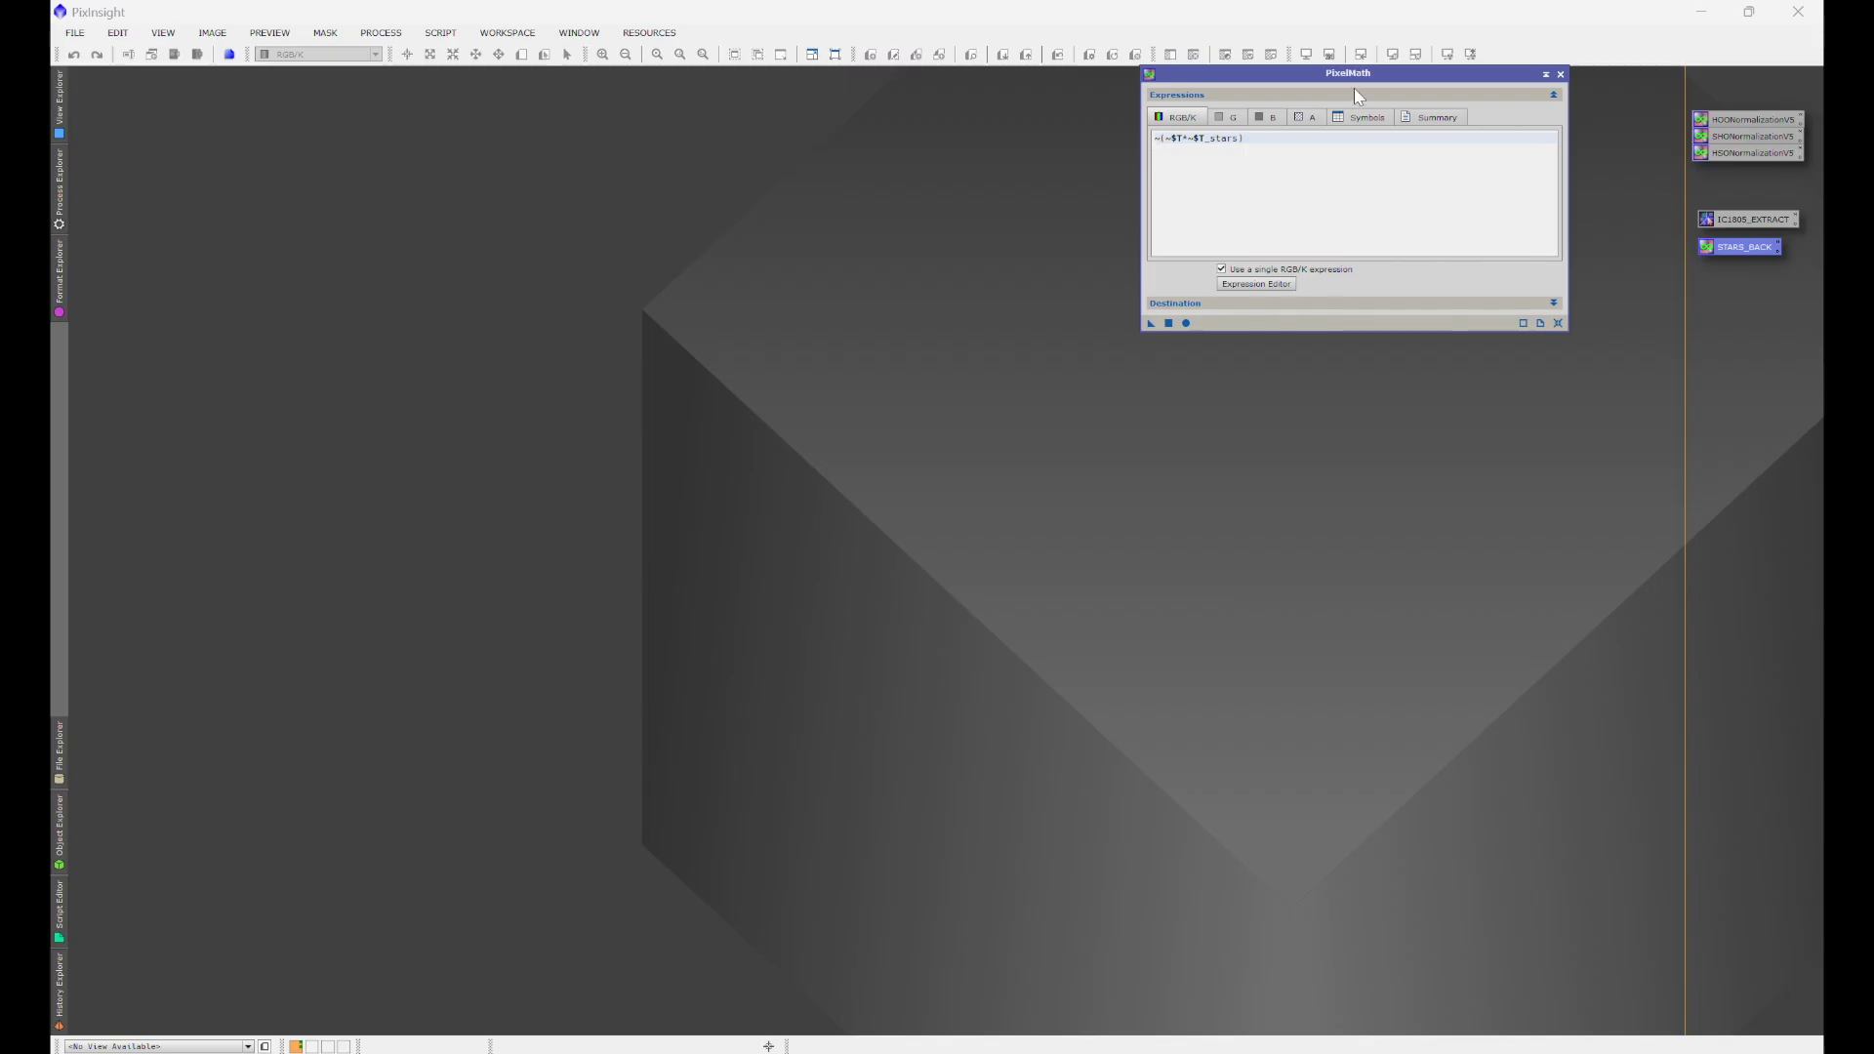
drag(1354, 75, 1357, 107)
click(1561, 107)
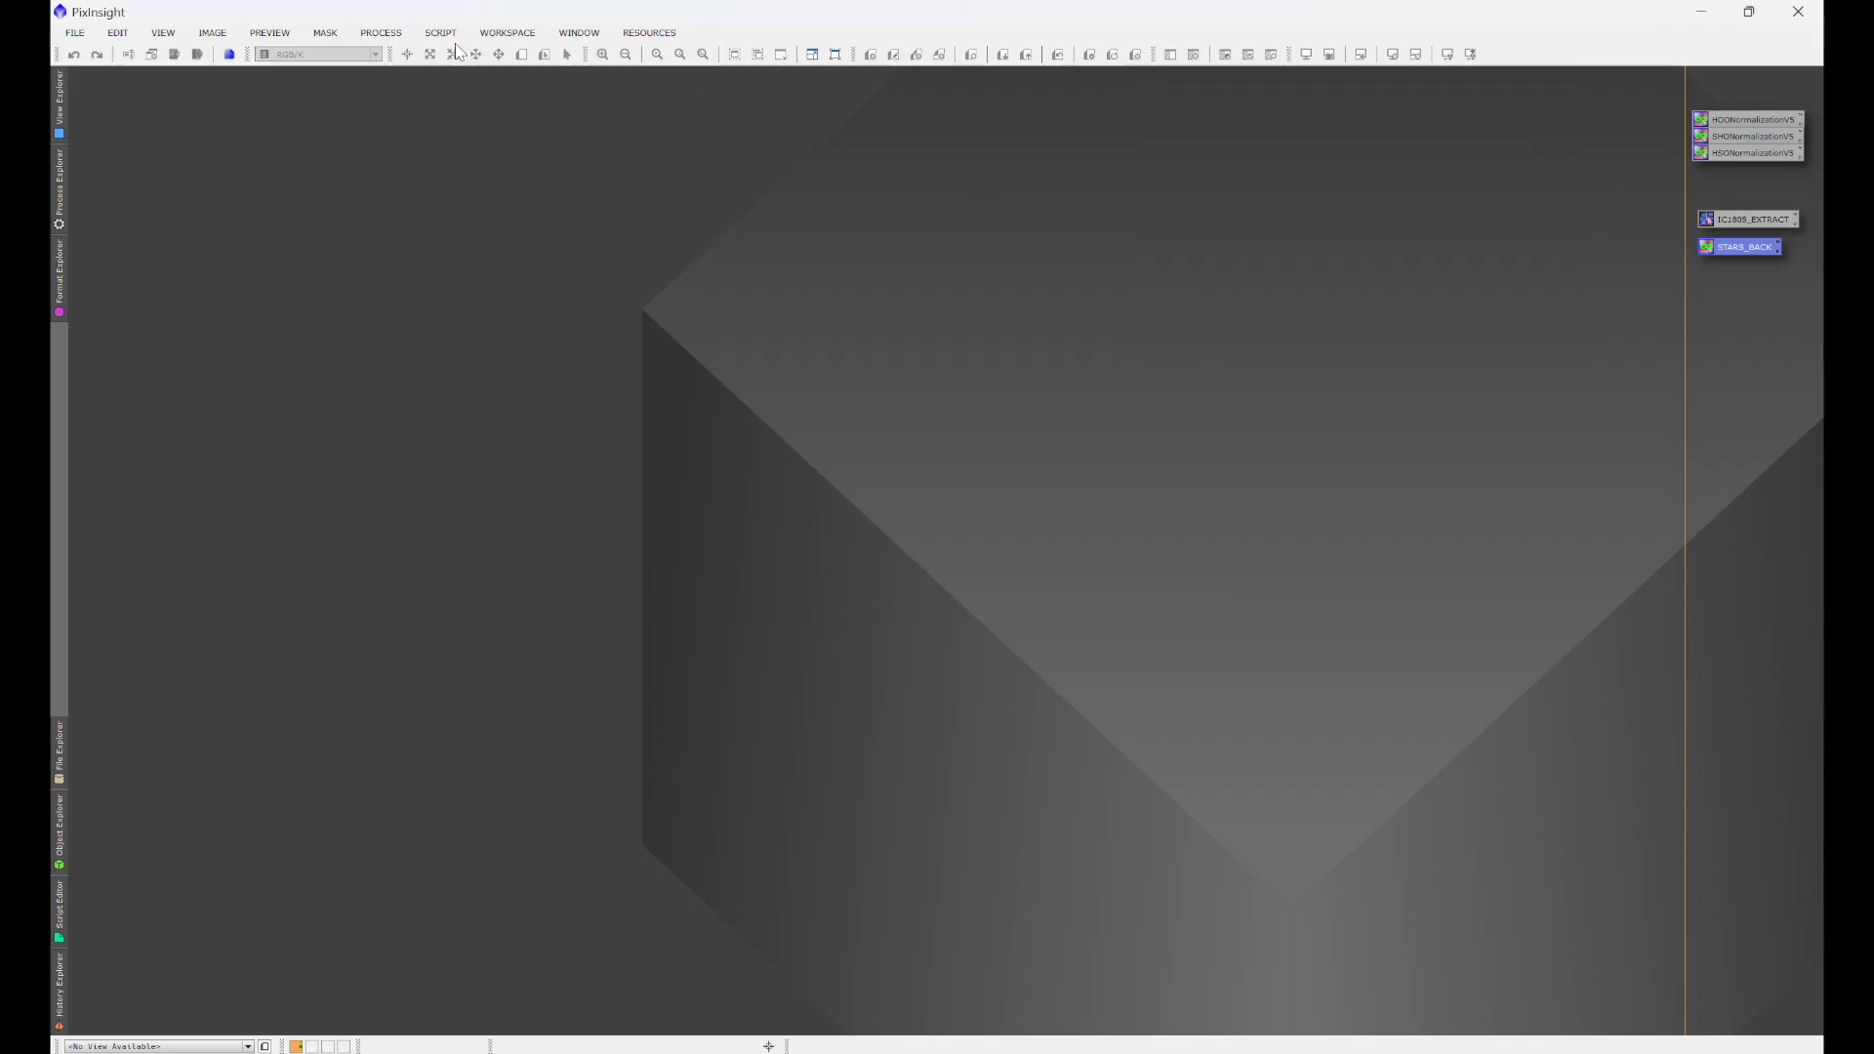
Step: Open a PixelMath instance with ~(~$T*~$T_stars) and drop it on the workspace as icon Process06
click(380, 32)
mouse_move(404, 56)
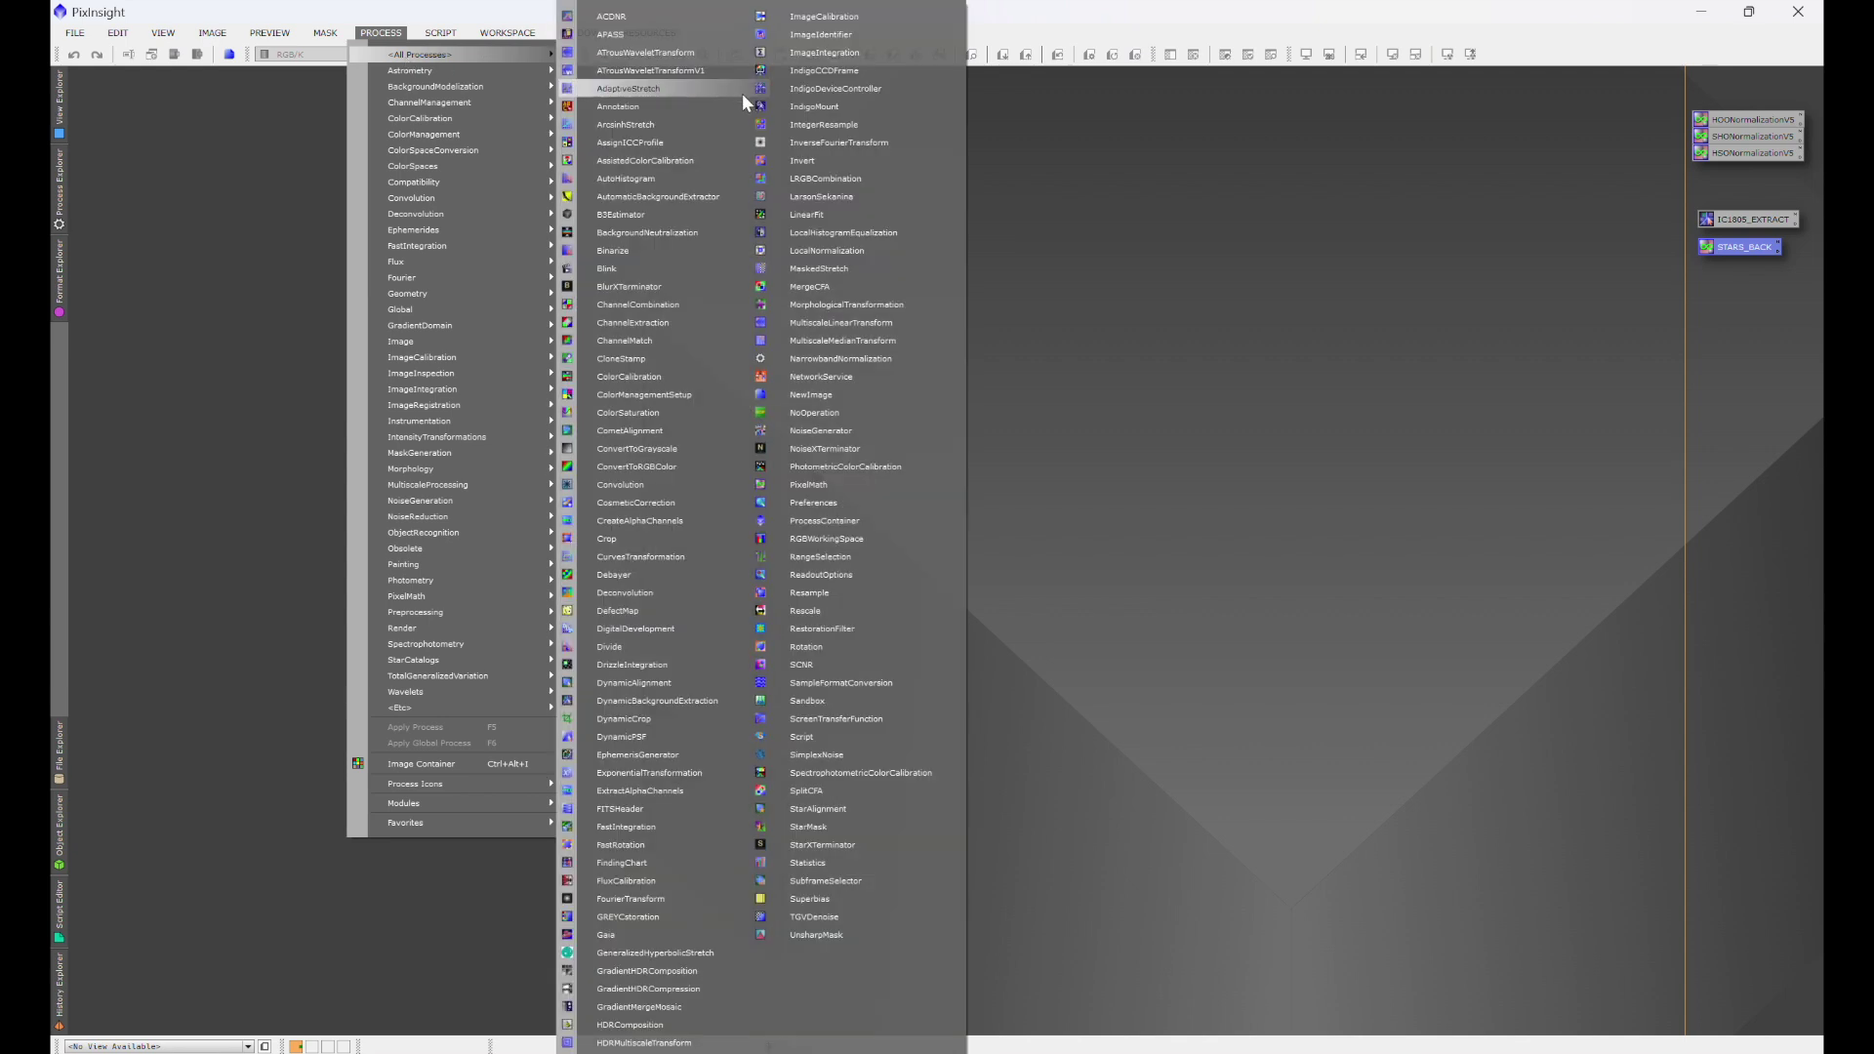
click(813, 484)
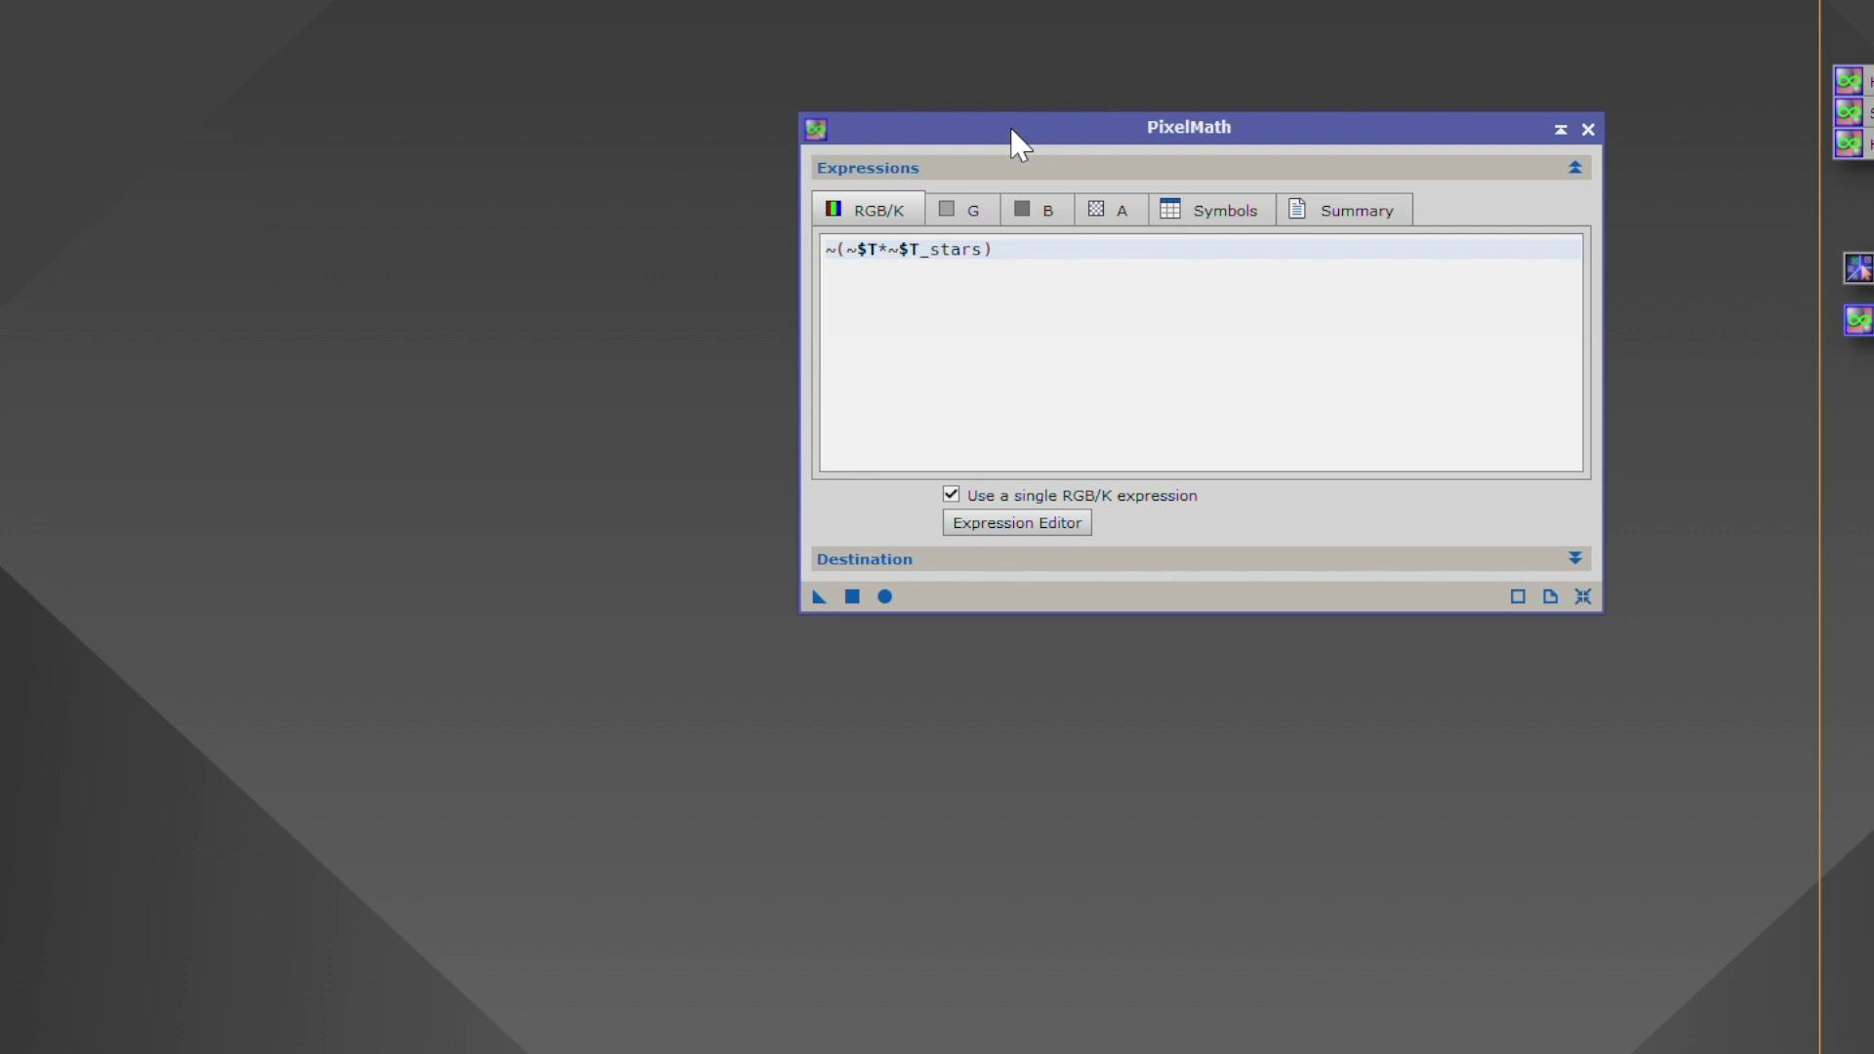
click(1581, 599)
drag(820, 595, 812, 810)
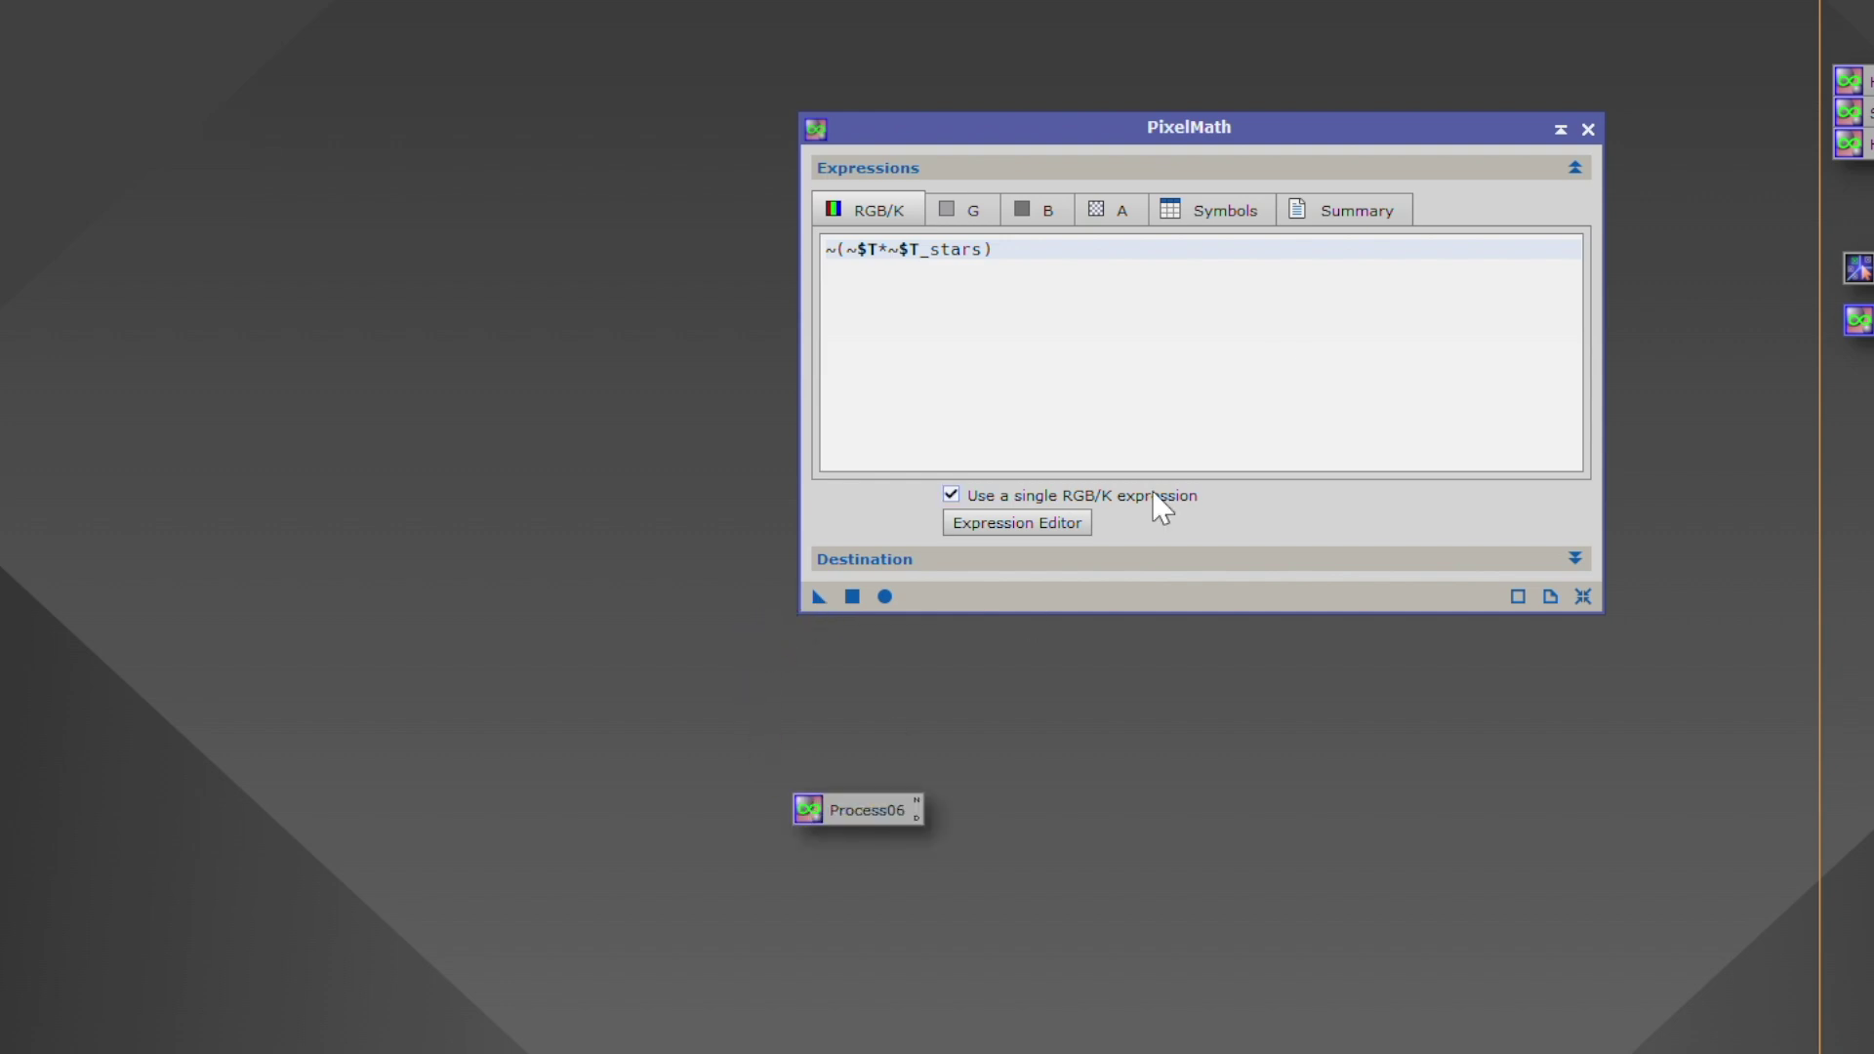
Step: Inspect the Process06 PixelMath icon, cancel renaming it, then delete it from the workspace
click(1588, 130)
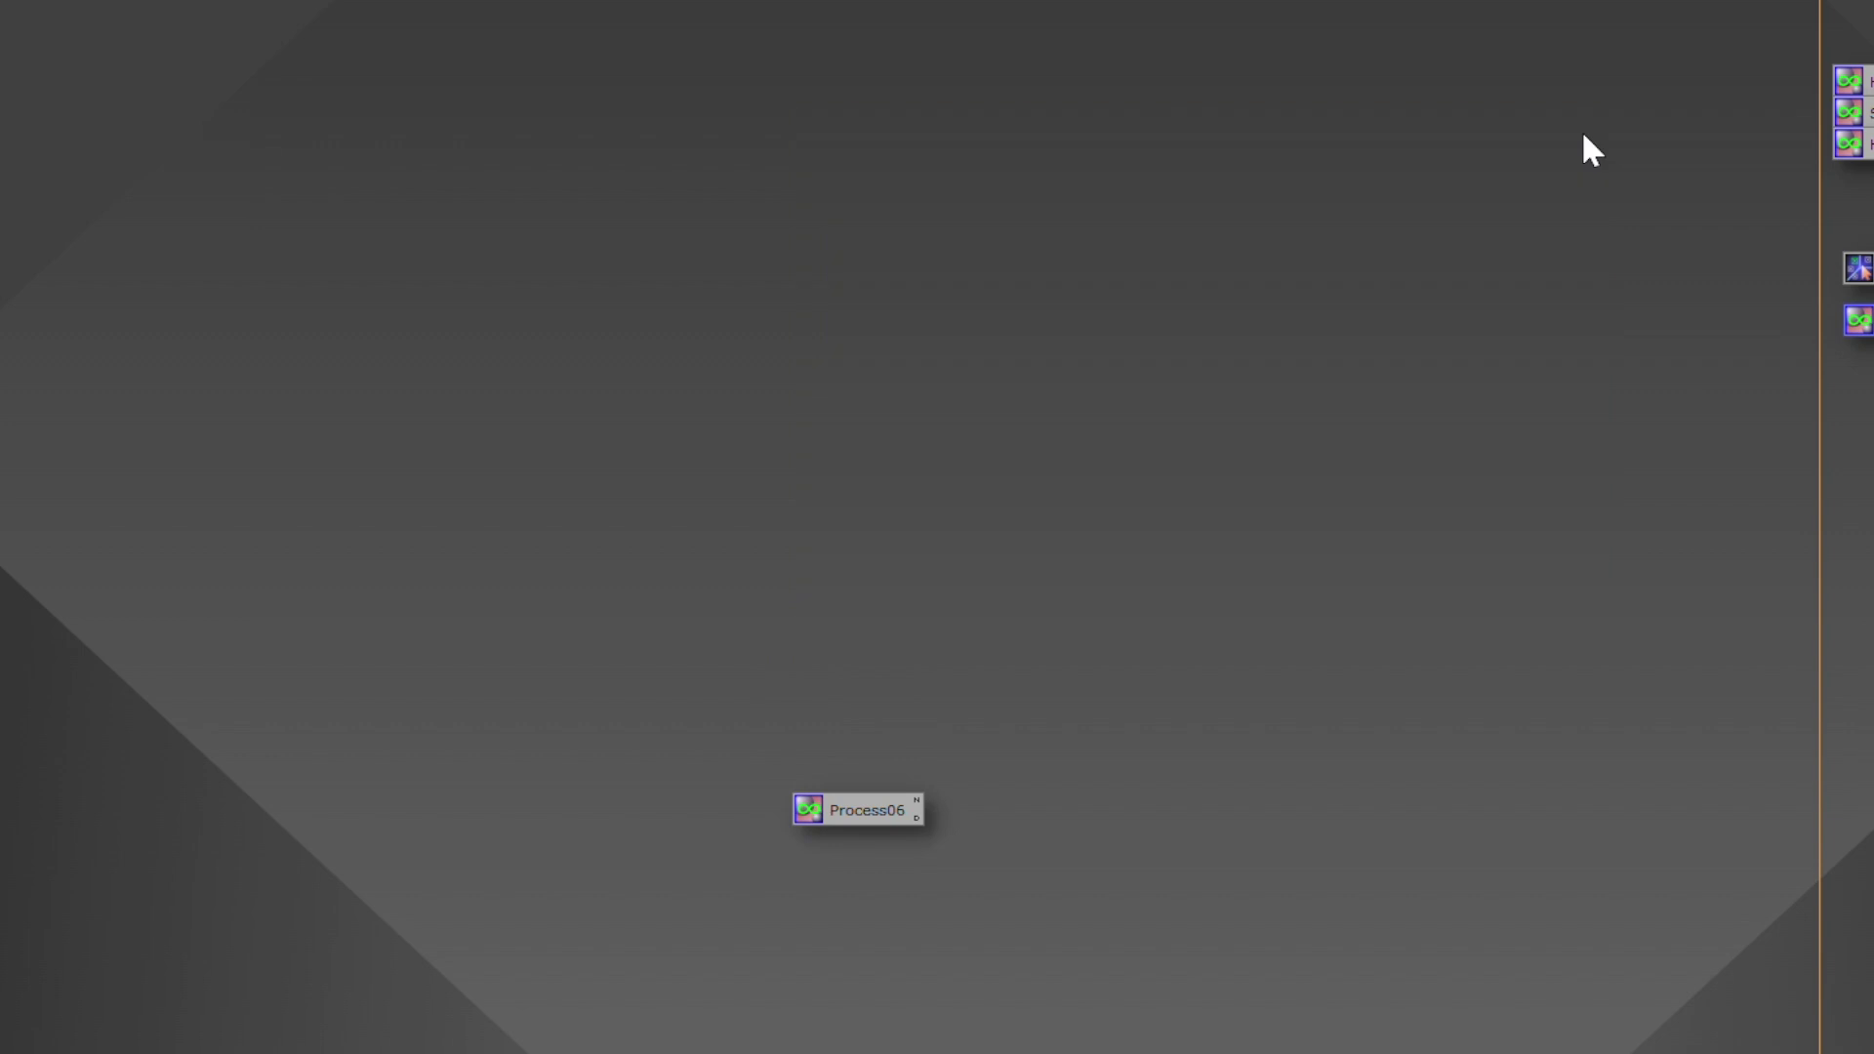
double_click(857, 808)
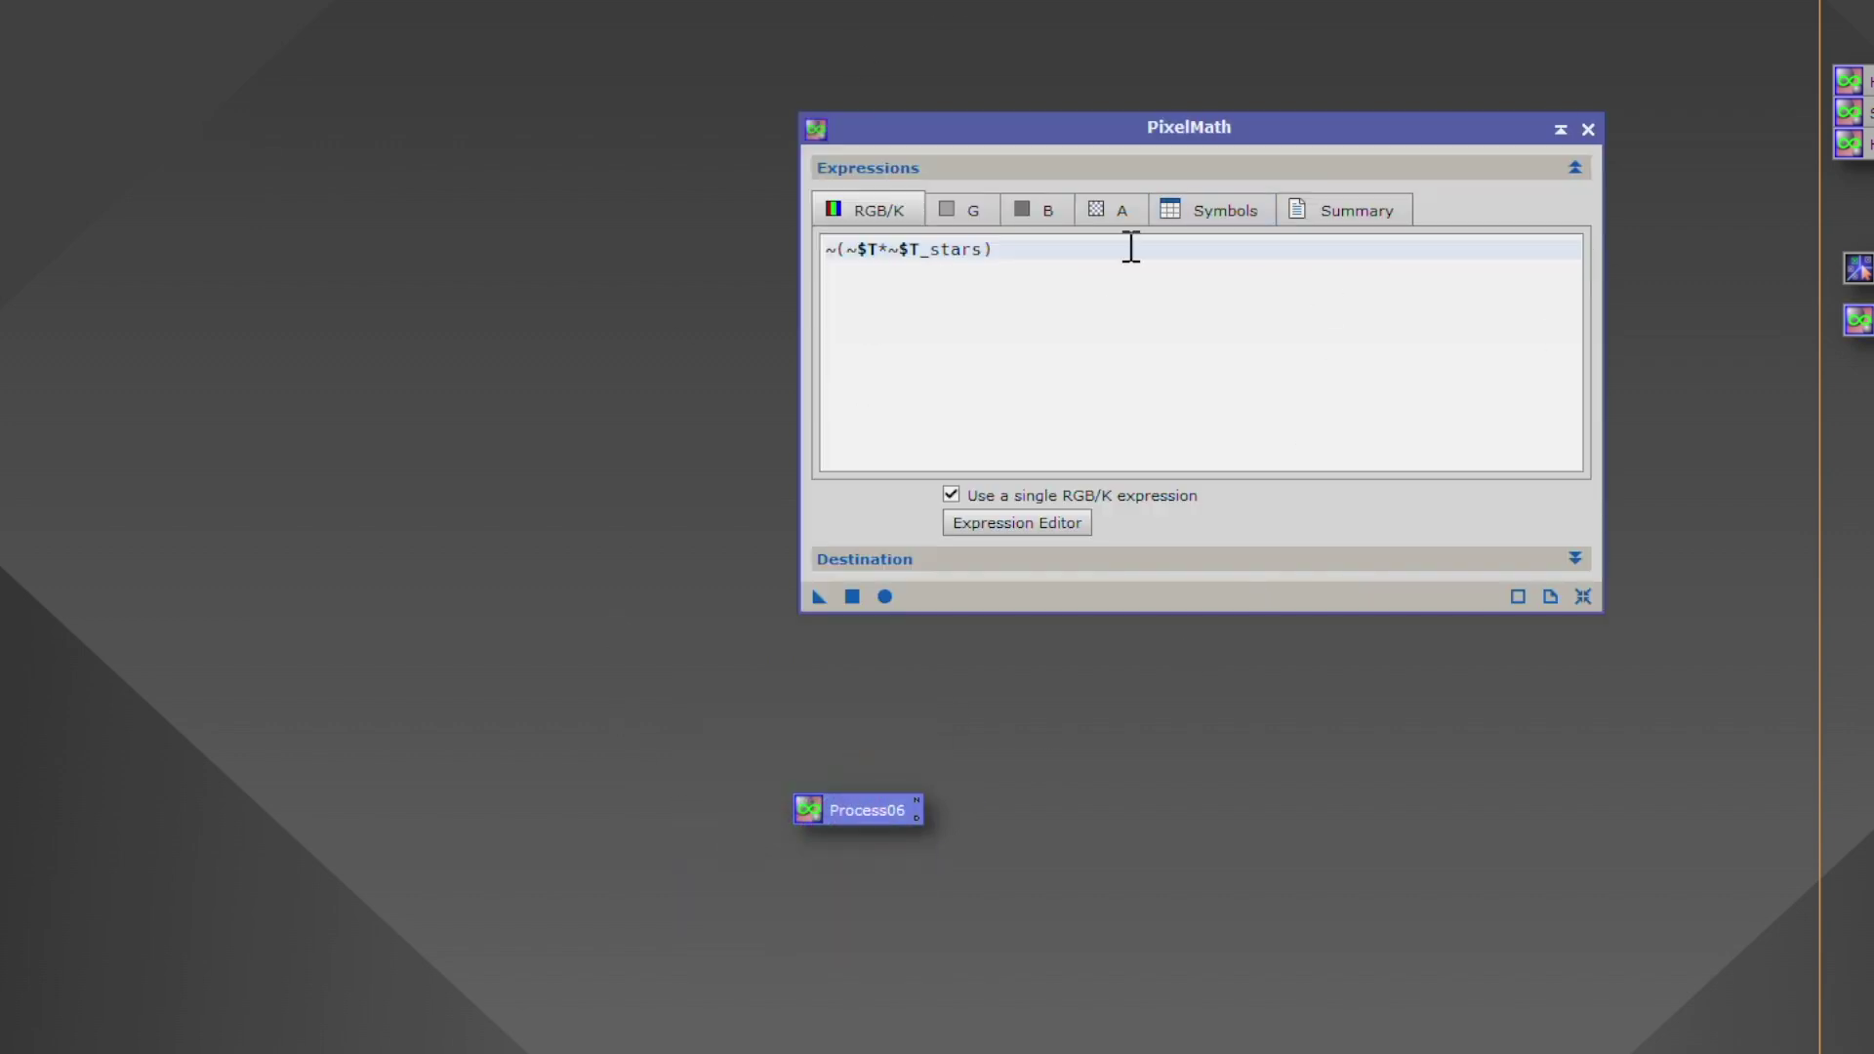
click(1587, 130)
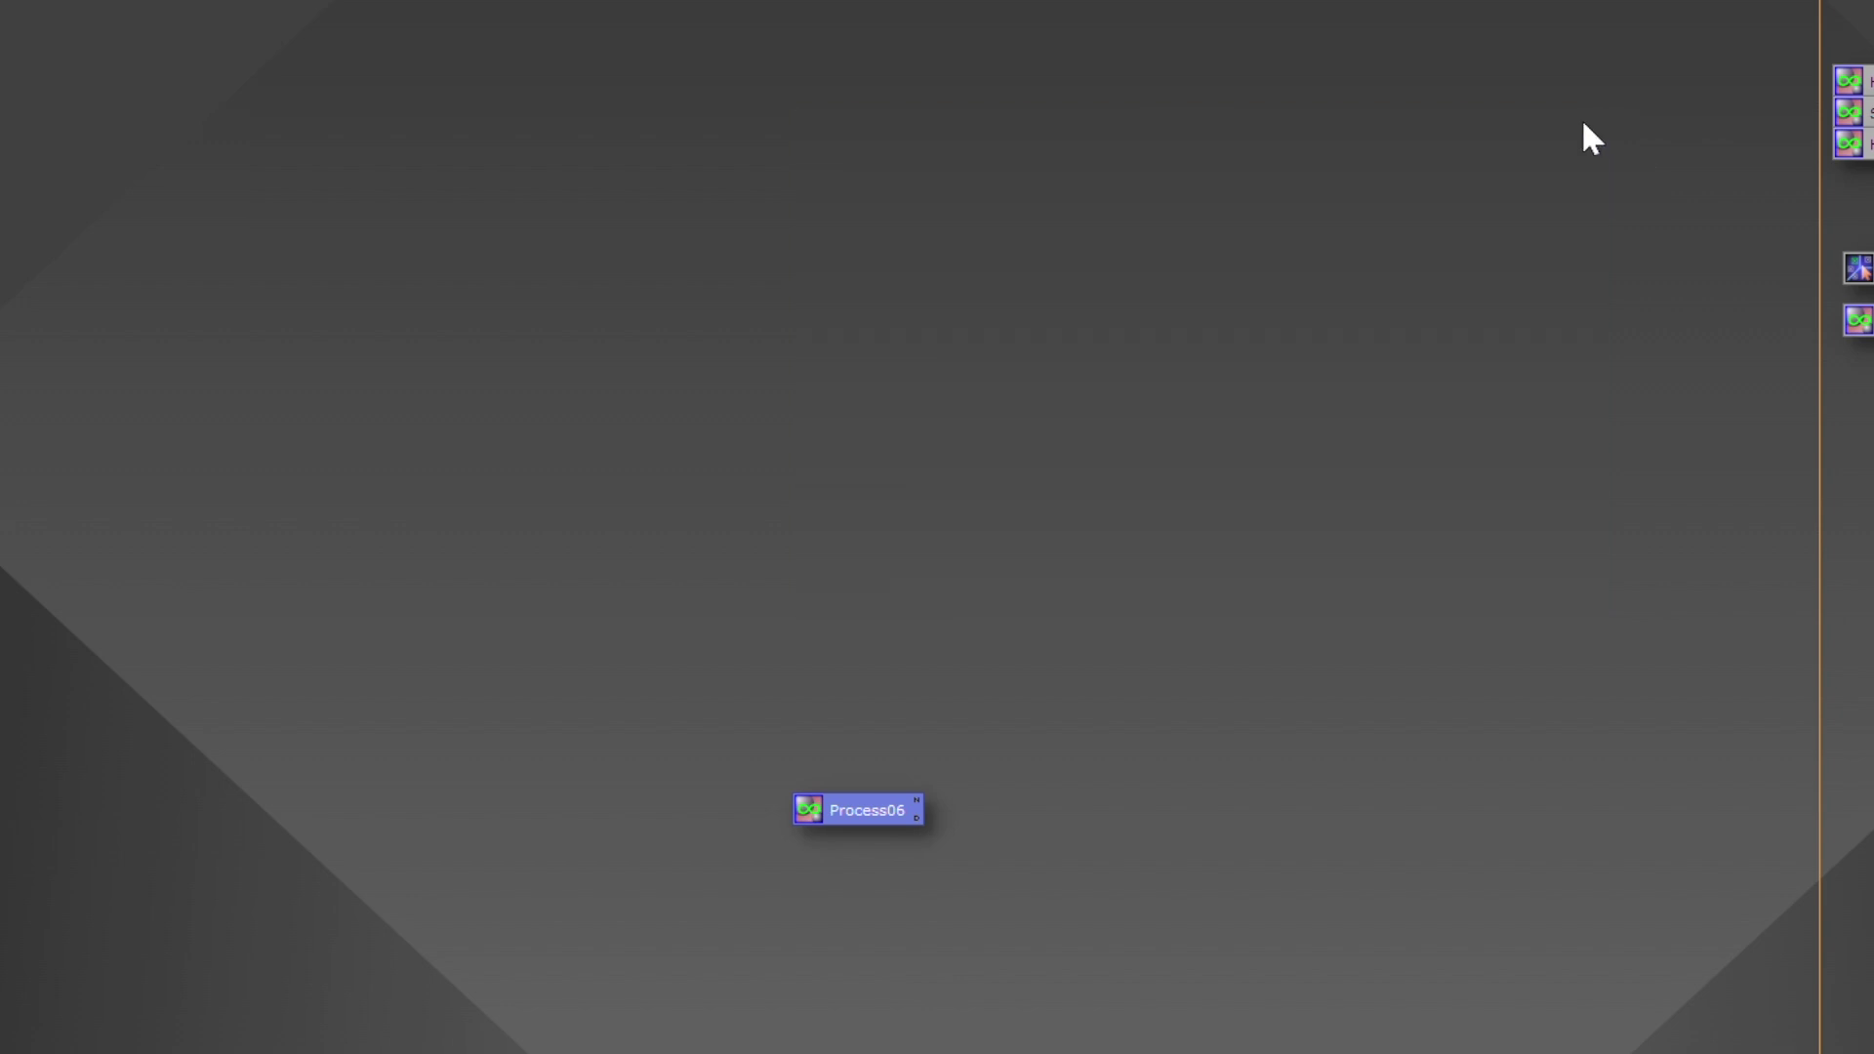
double_click(916, 798)
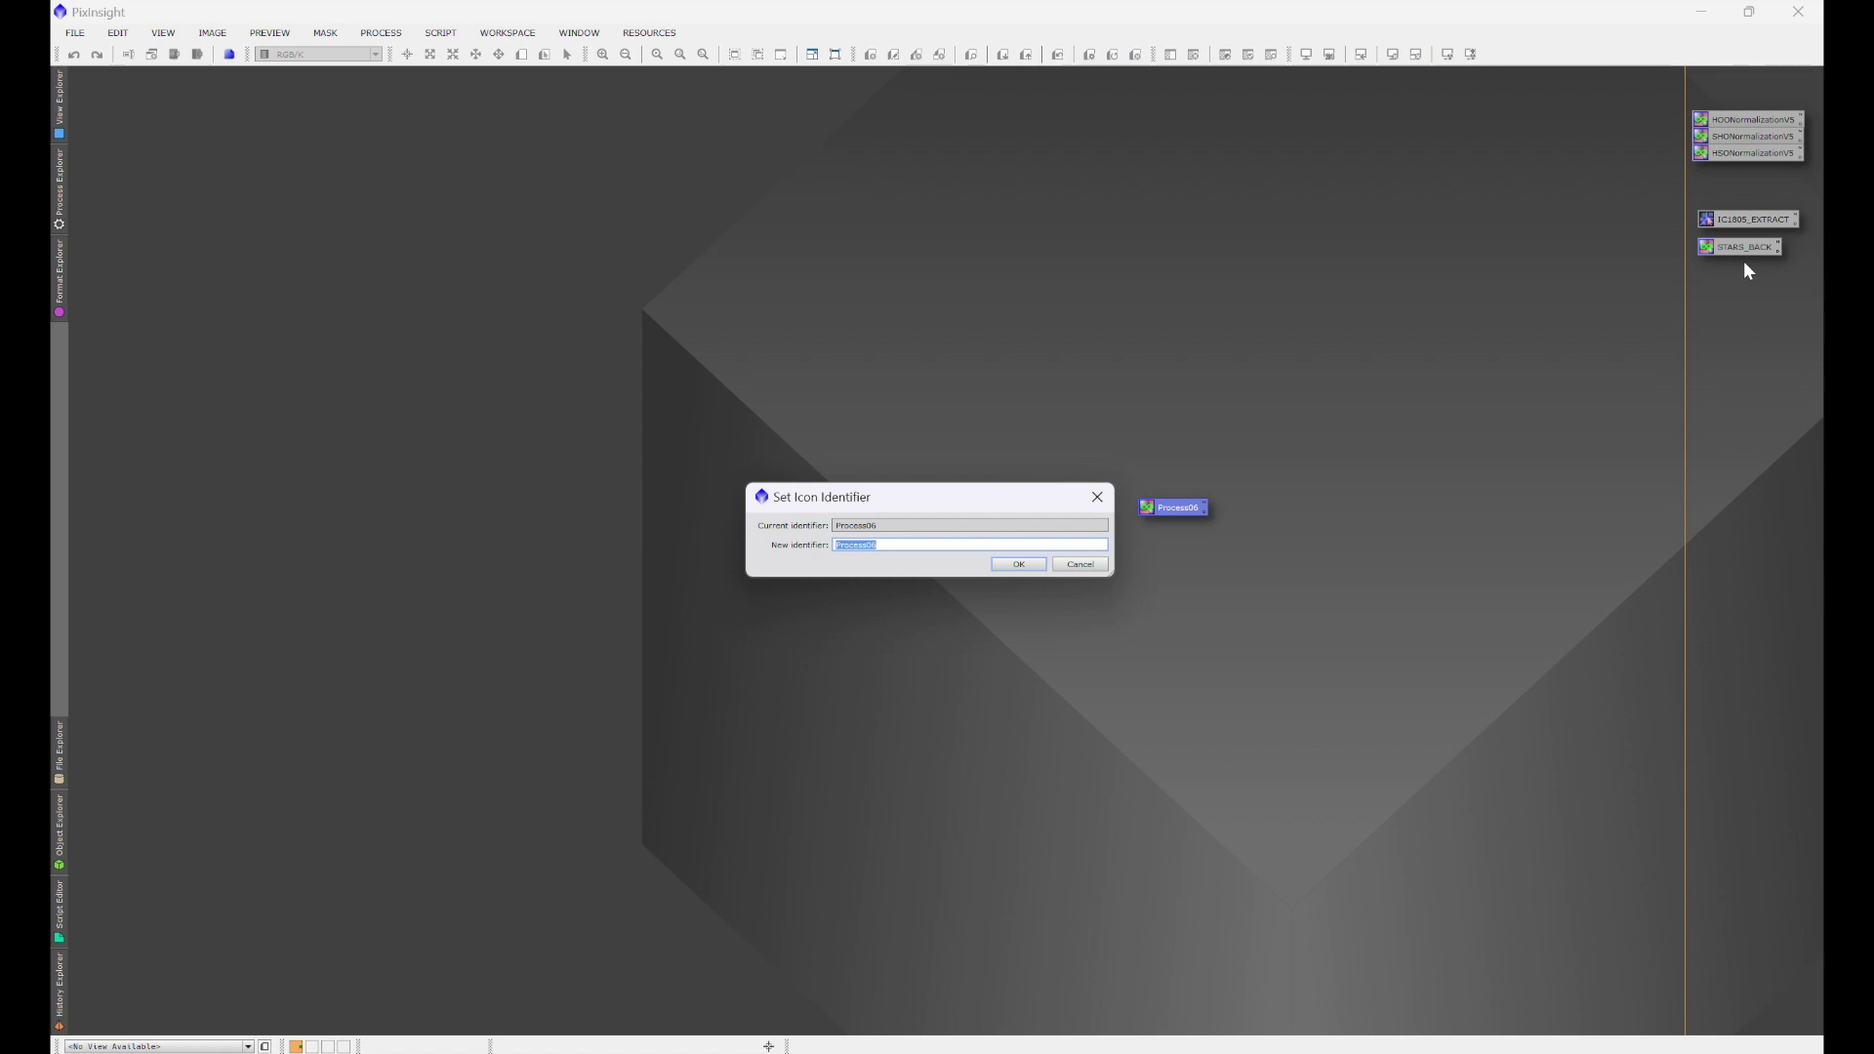
click(1097, 496)
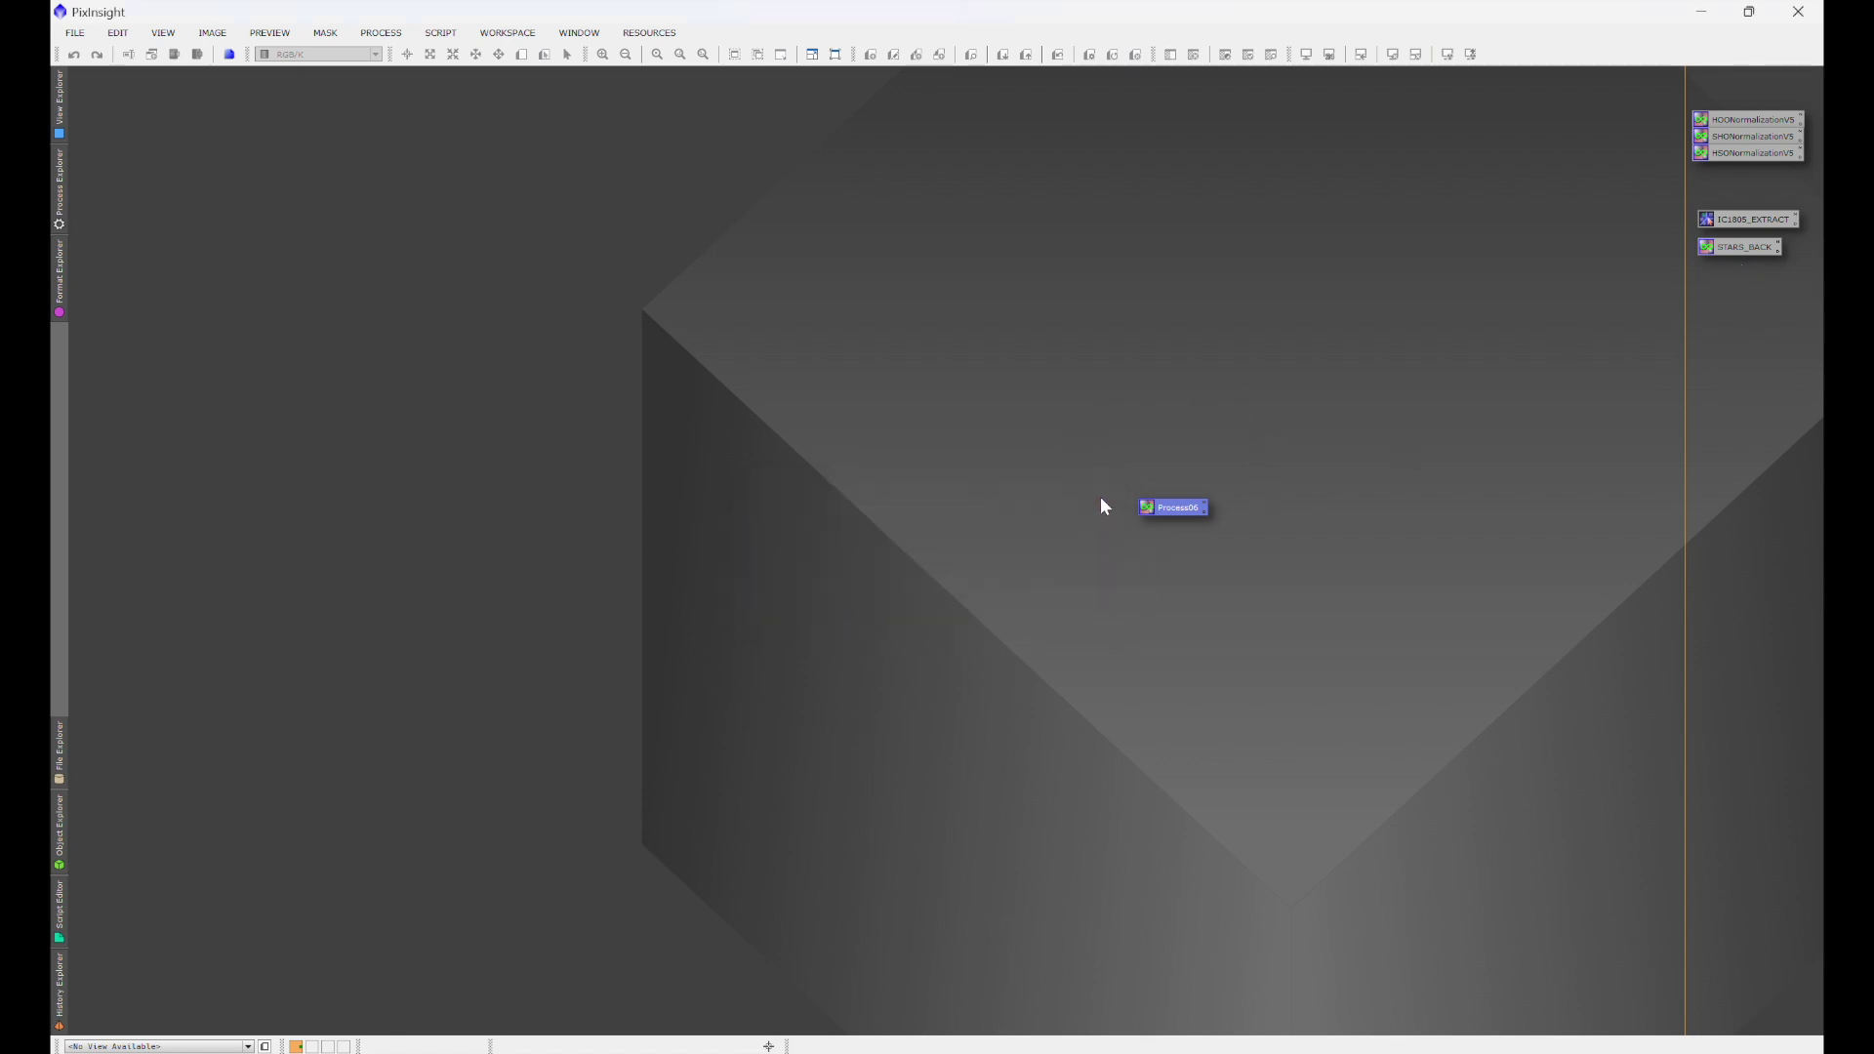
right_click(1171, 507)
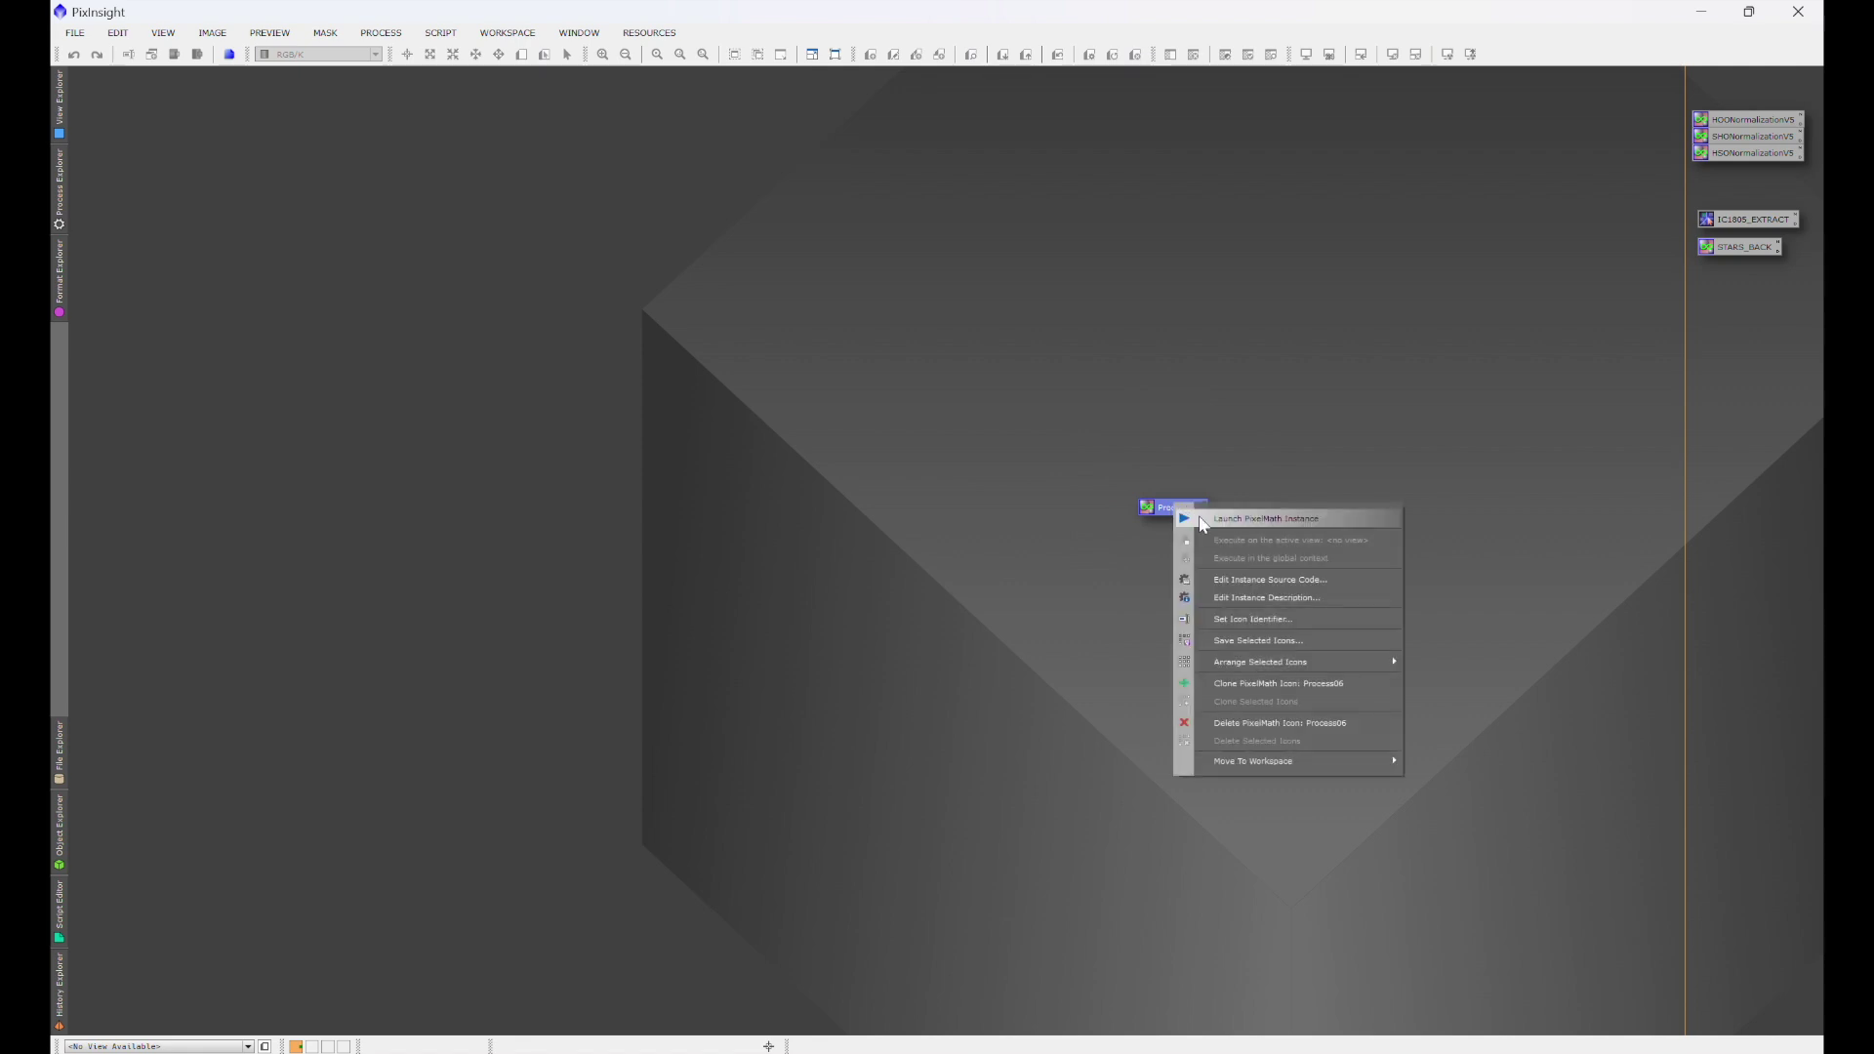
click(1228, 723)
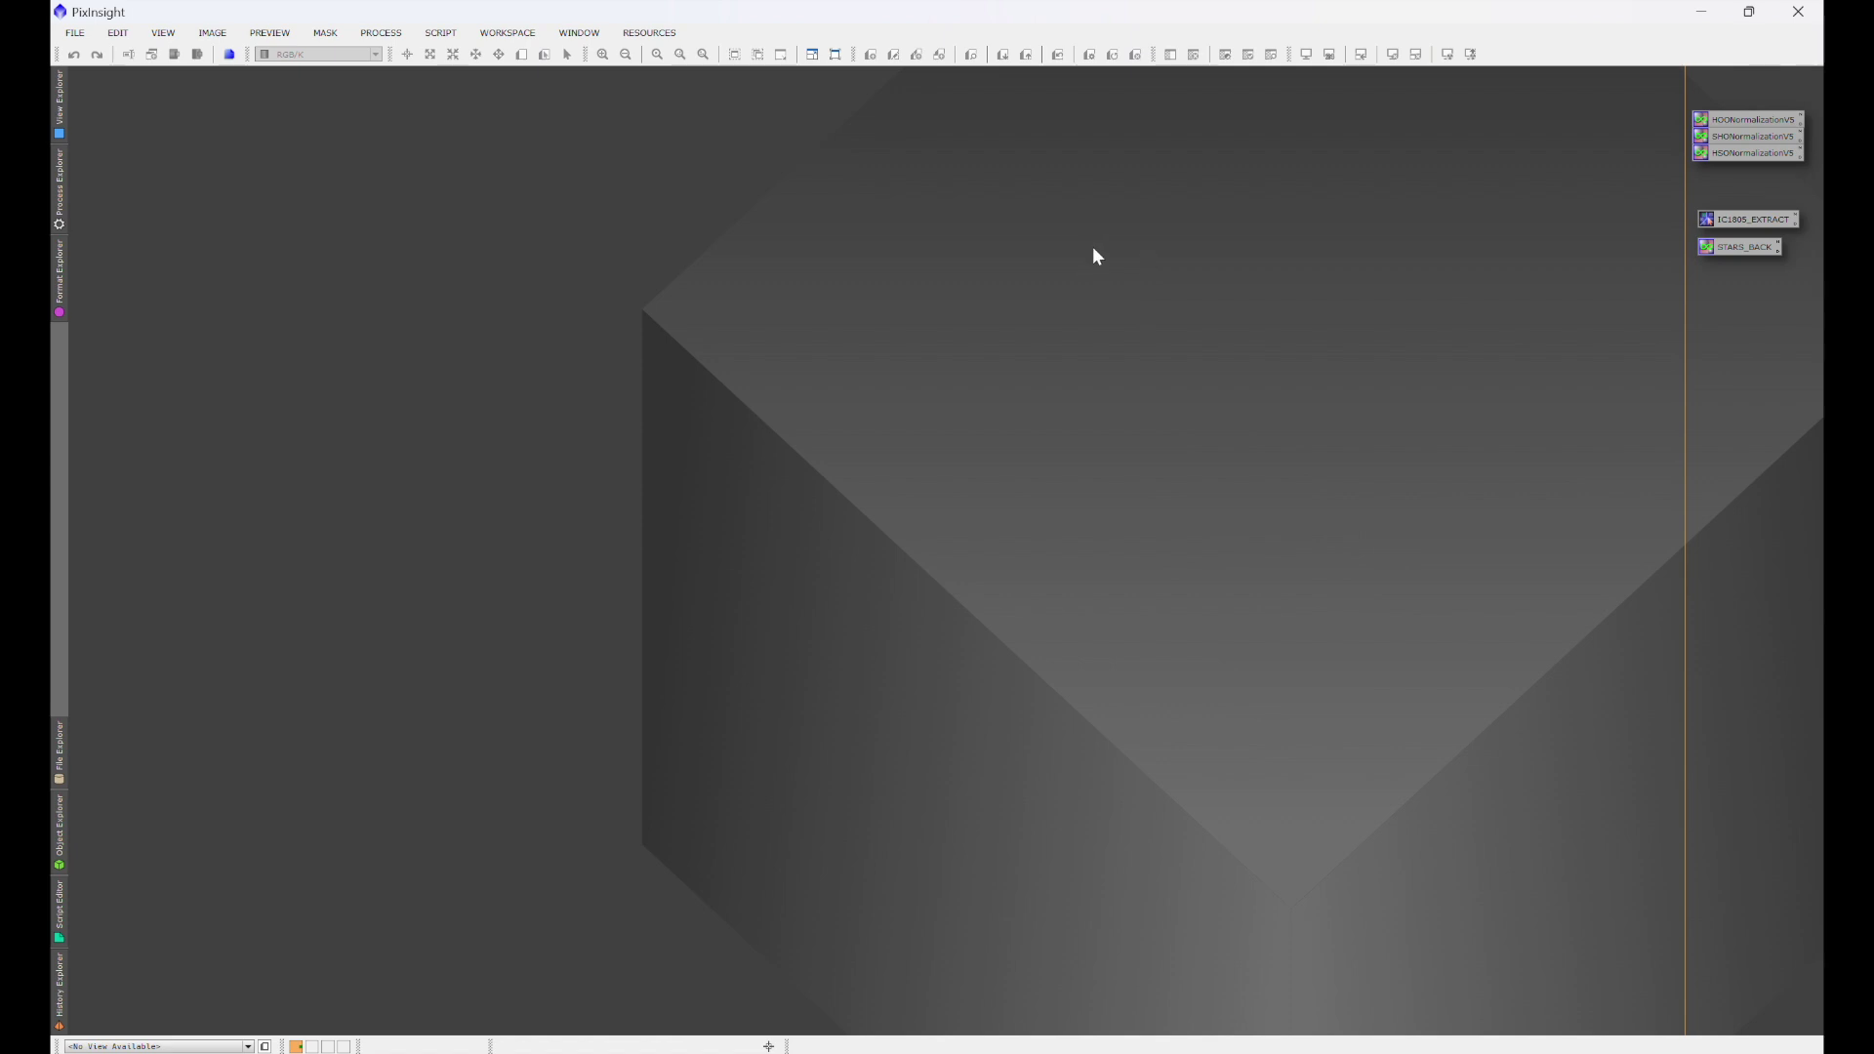
click(1713, 251)
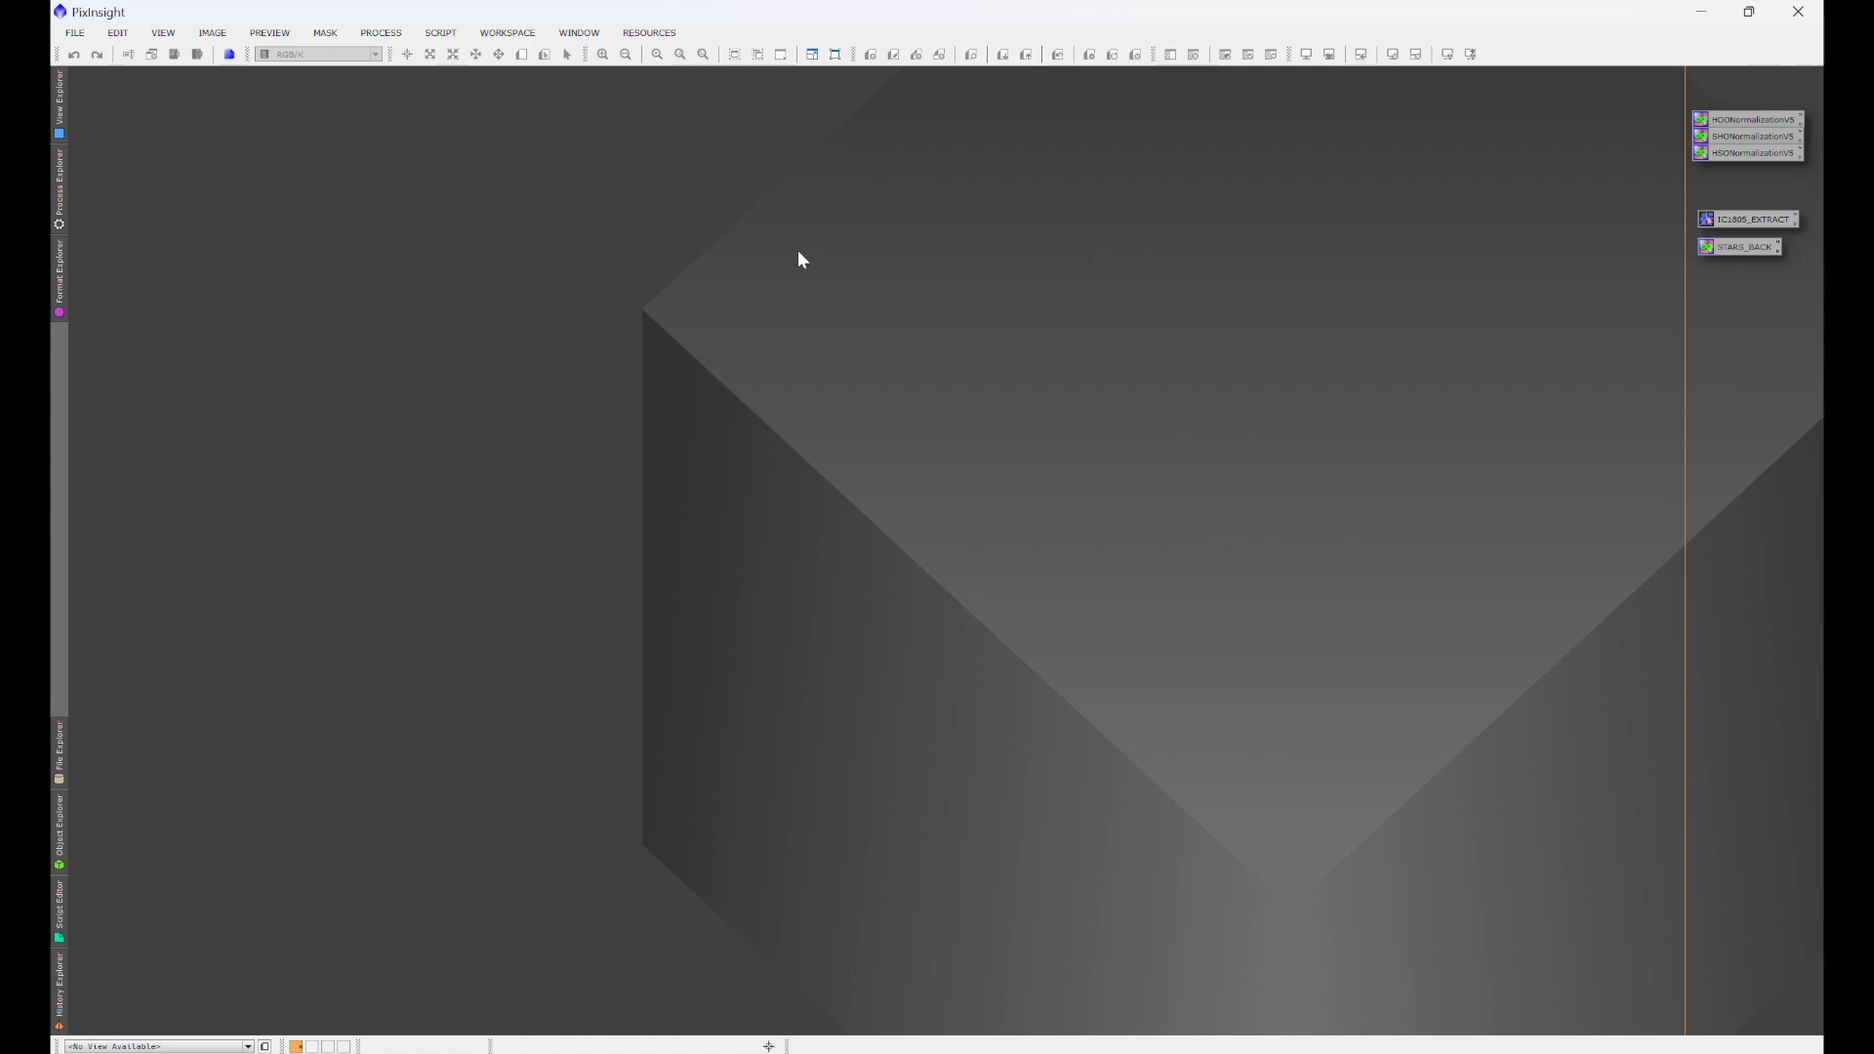
click(381, 33)
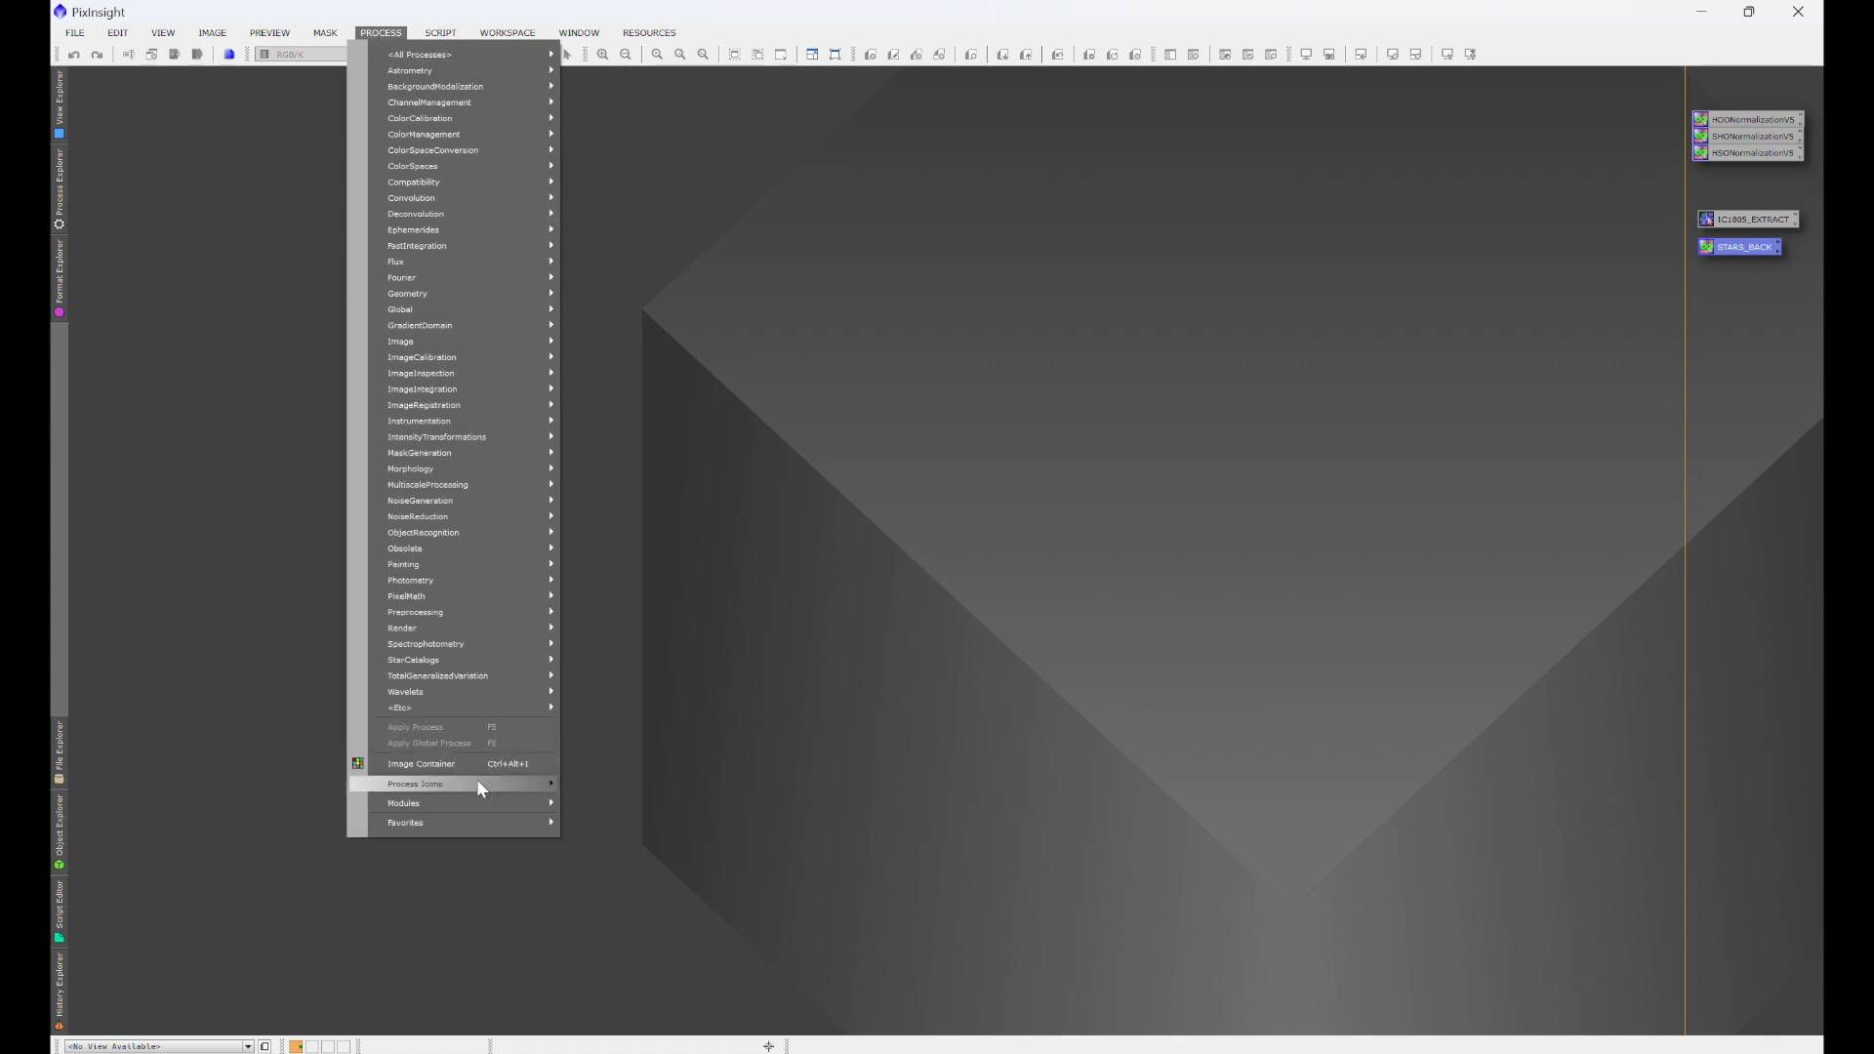
mouse_move(419, 787)
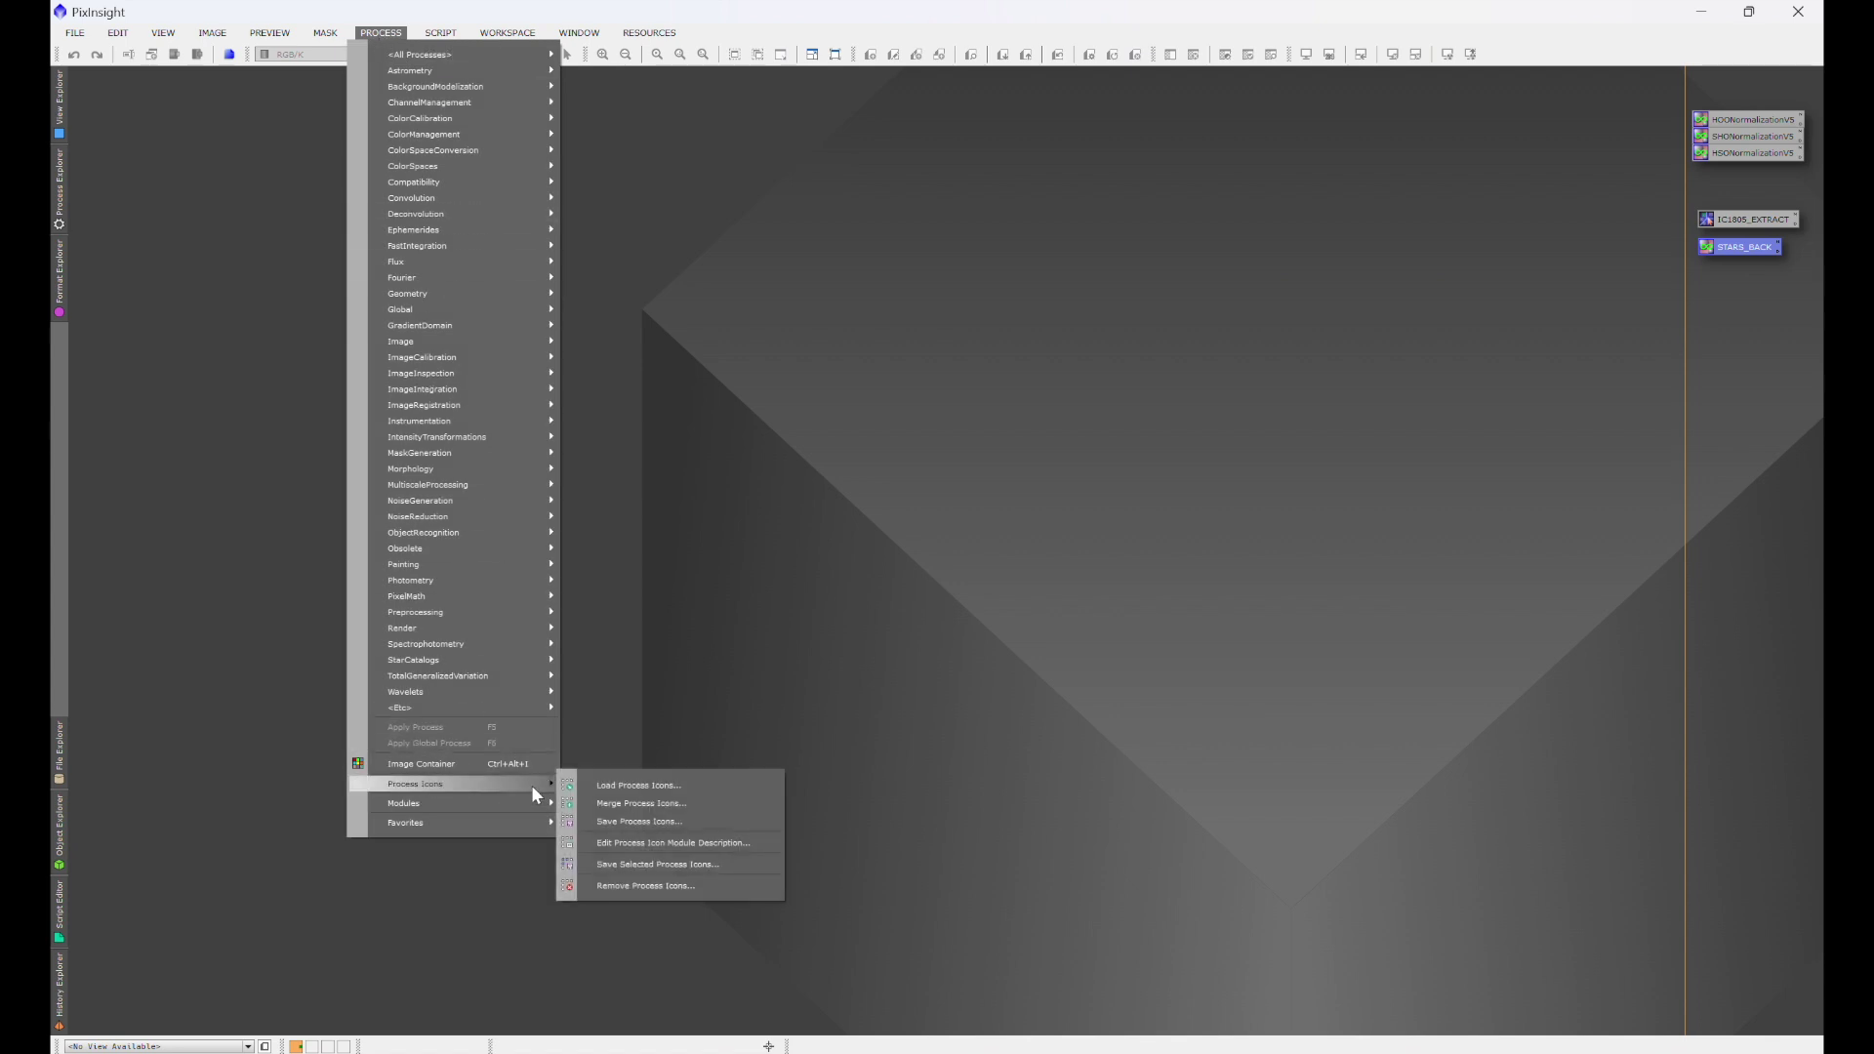
click(637, 821)
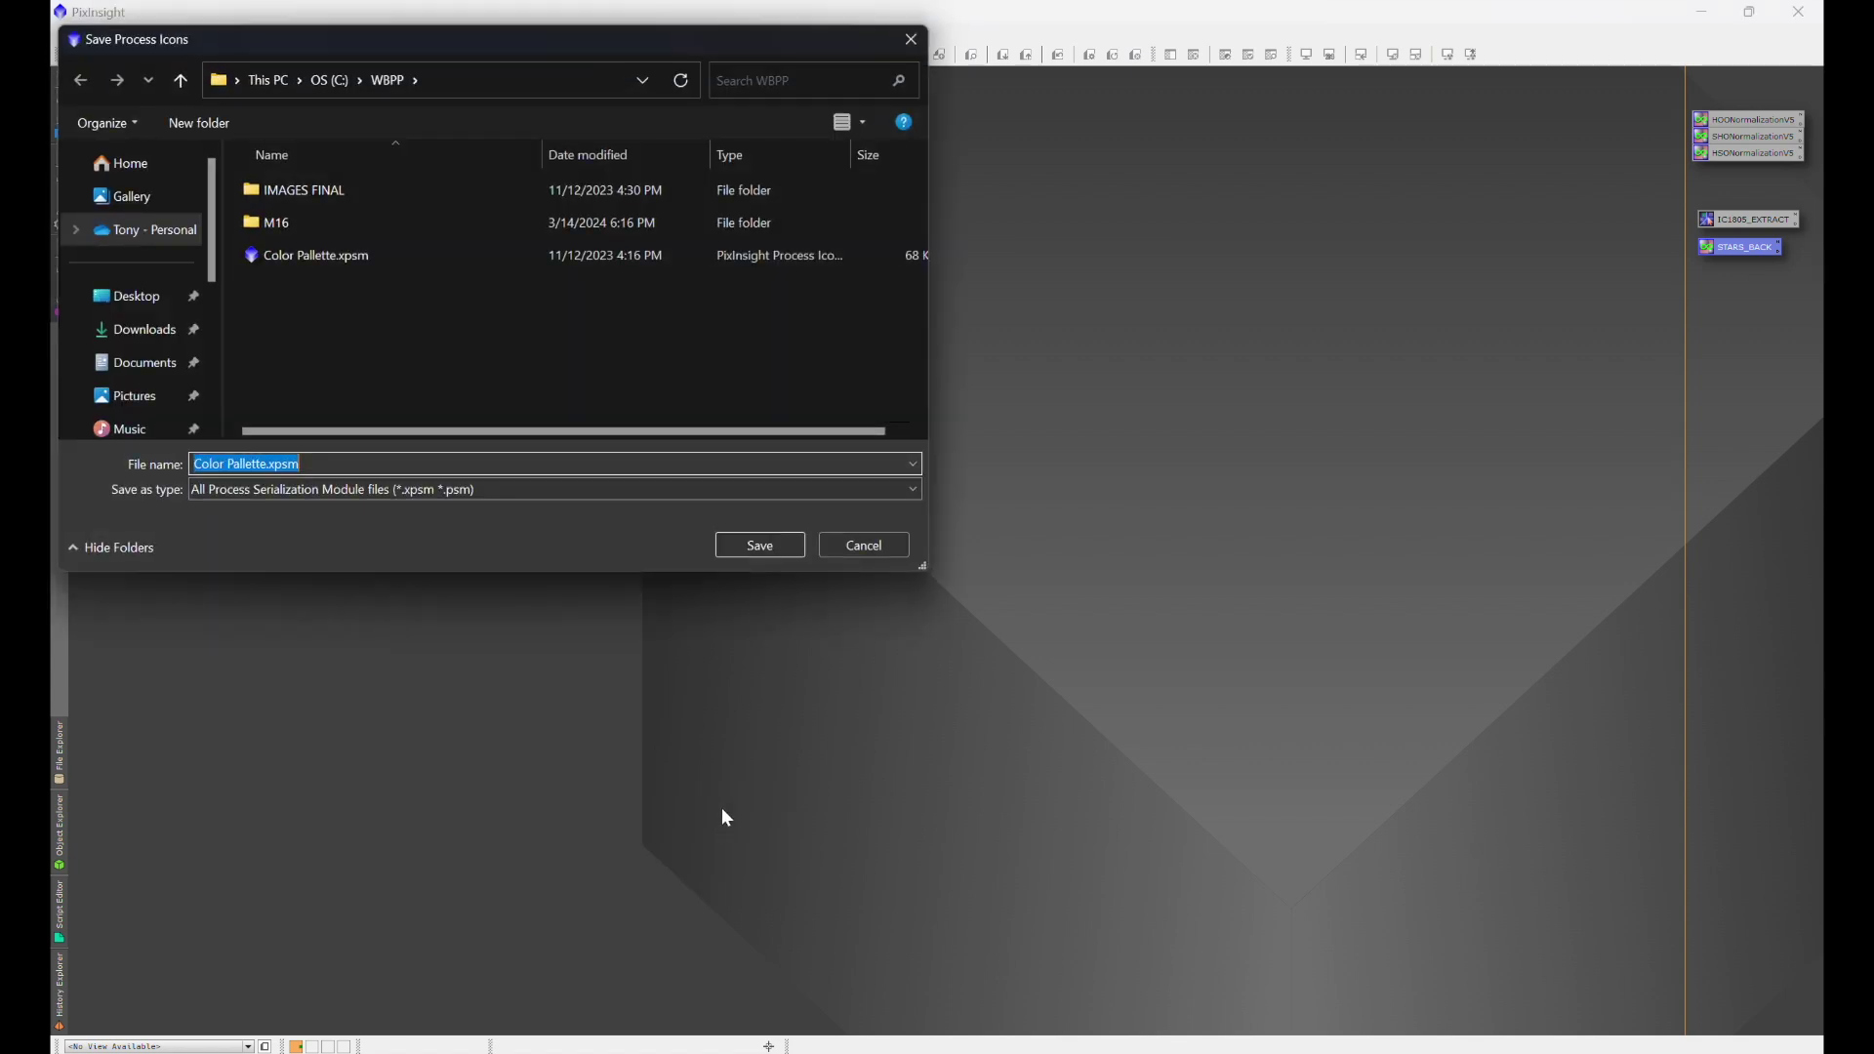
drag(620, 44, 1239, 159)
scroll(746, 430, down, 4)
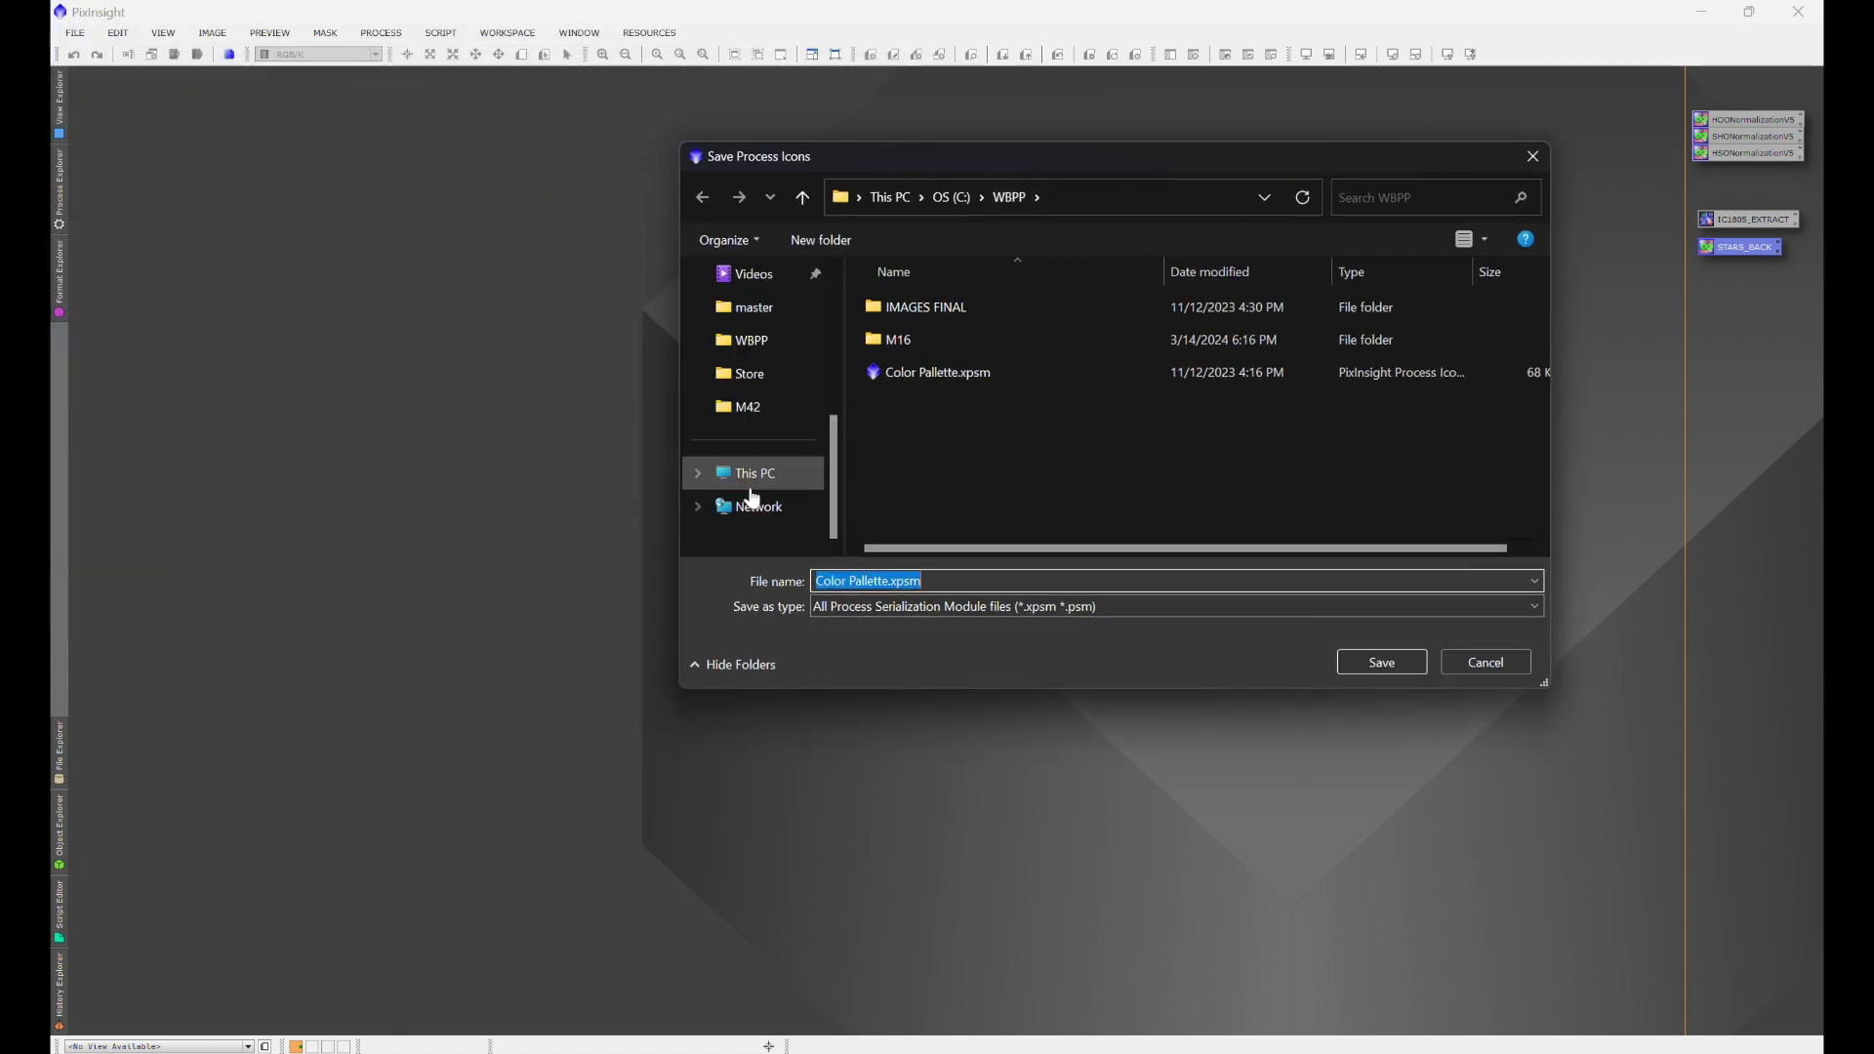
click(751, 475)
double_click(989, 337)
scroll(975, 410, down, 2)
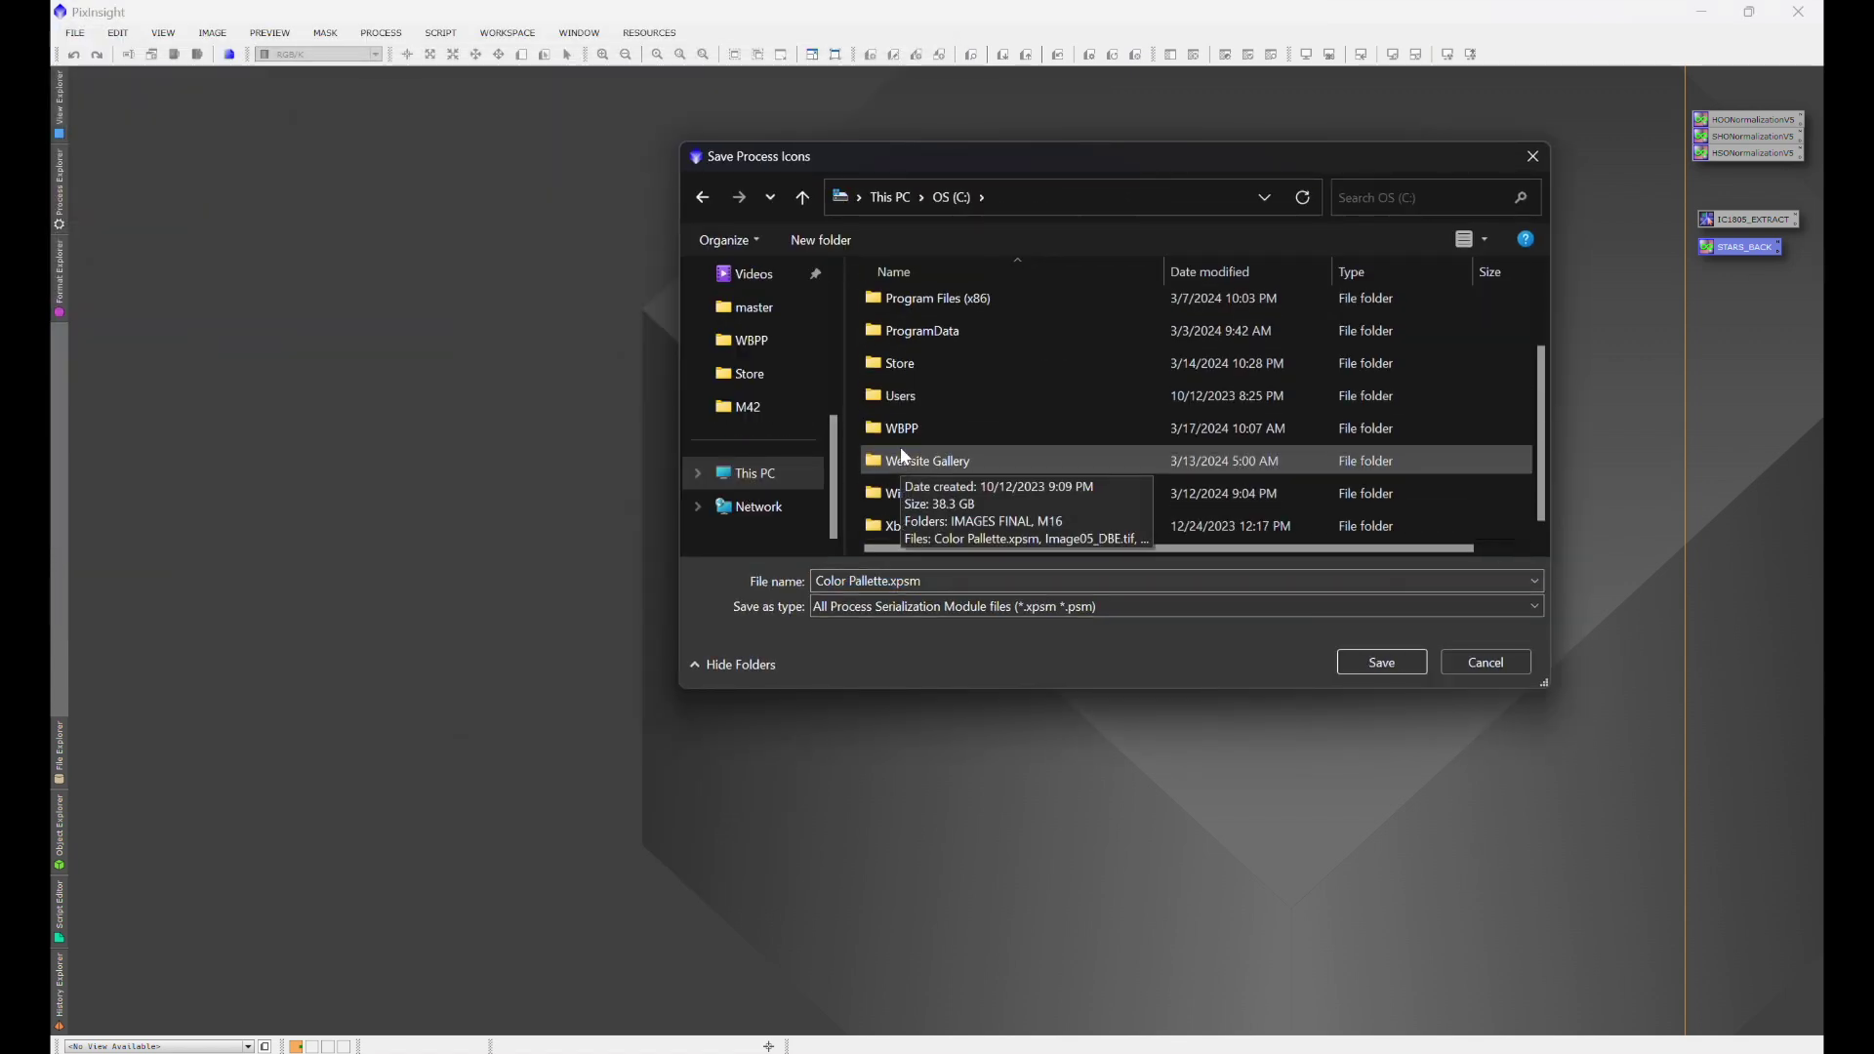
click(900, 434)
double_click(899, 436)
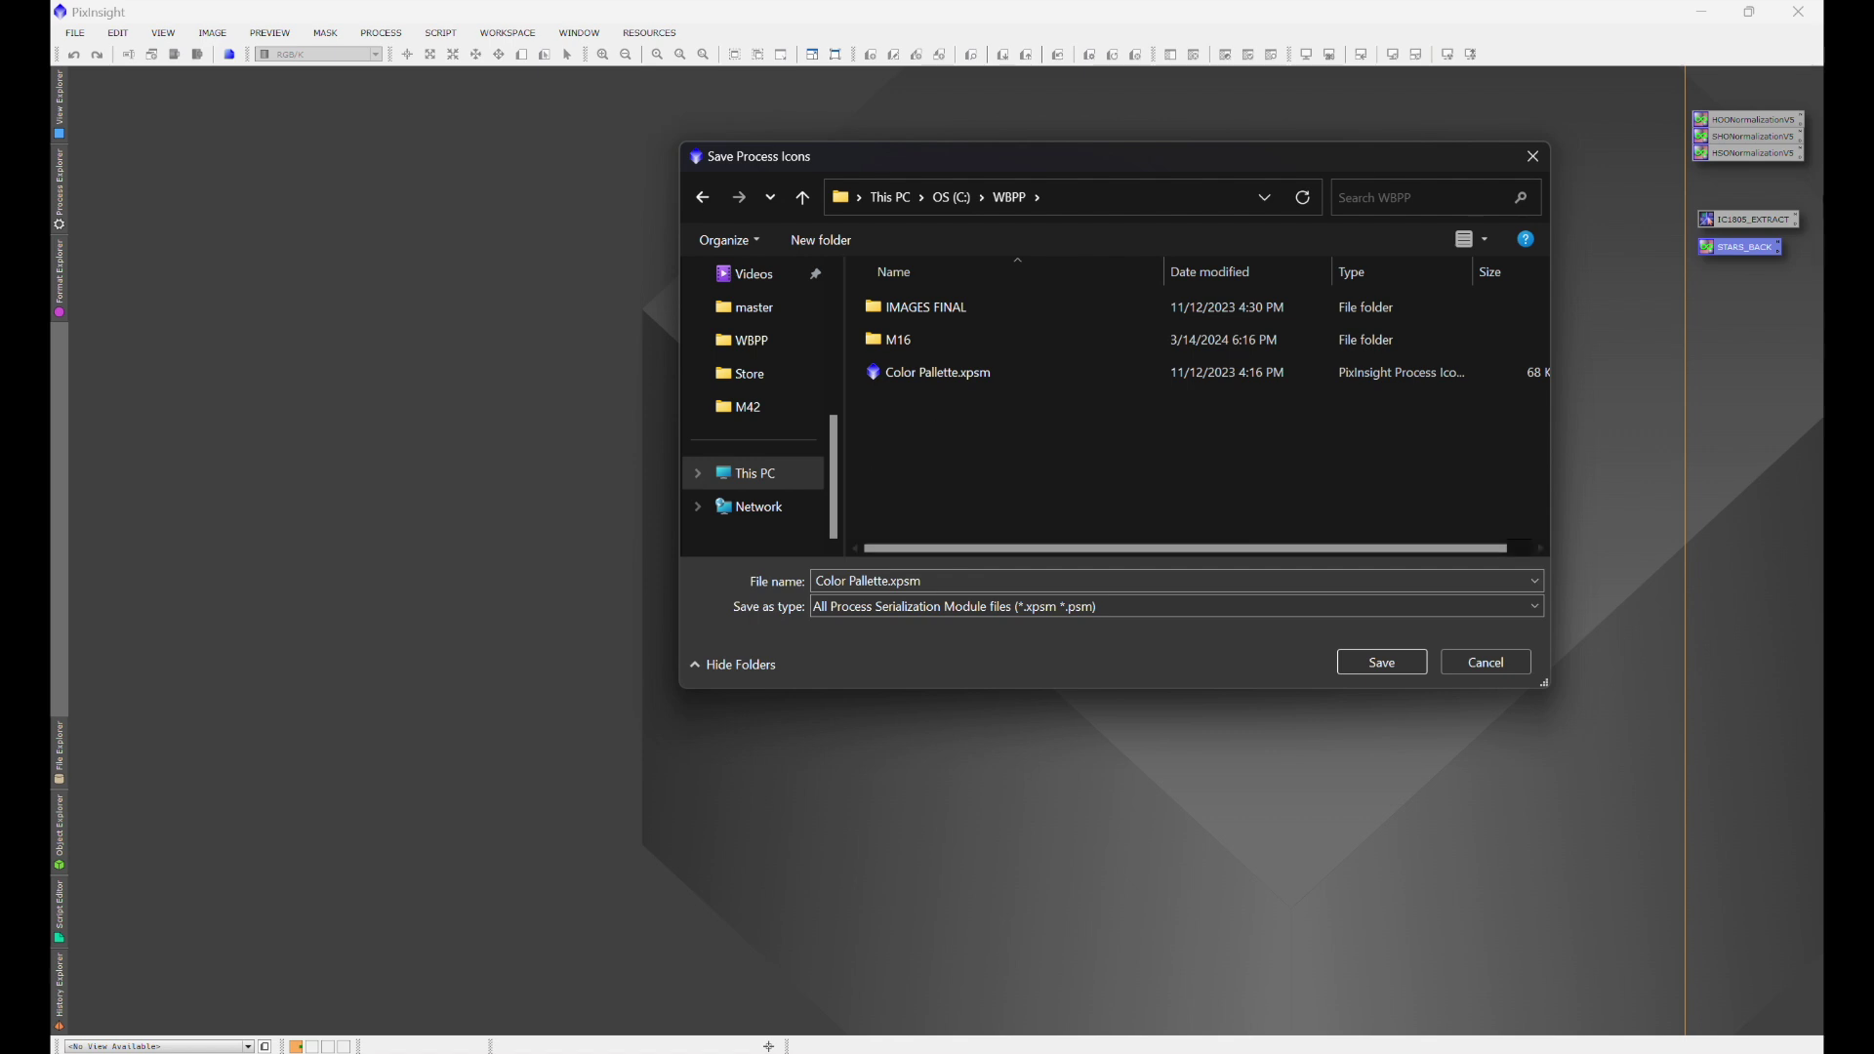
click(1533, 156)
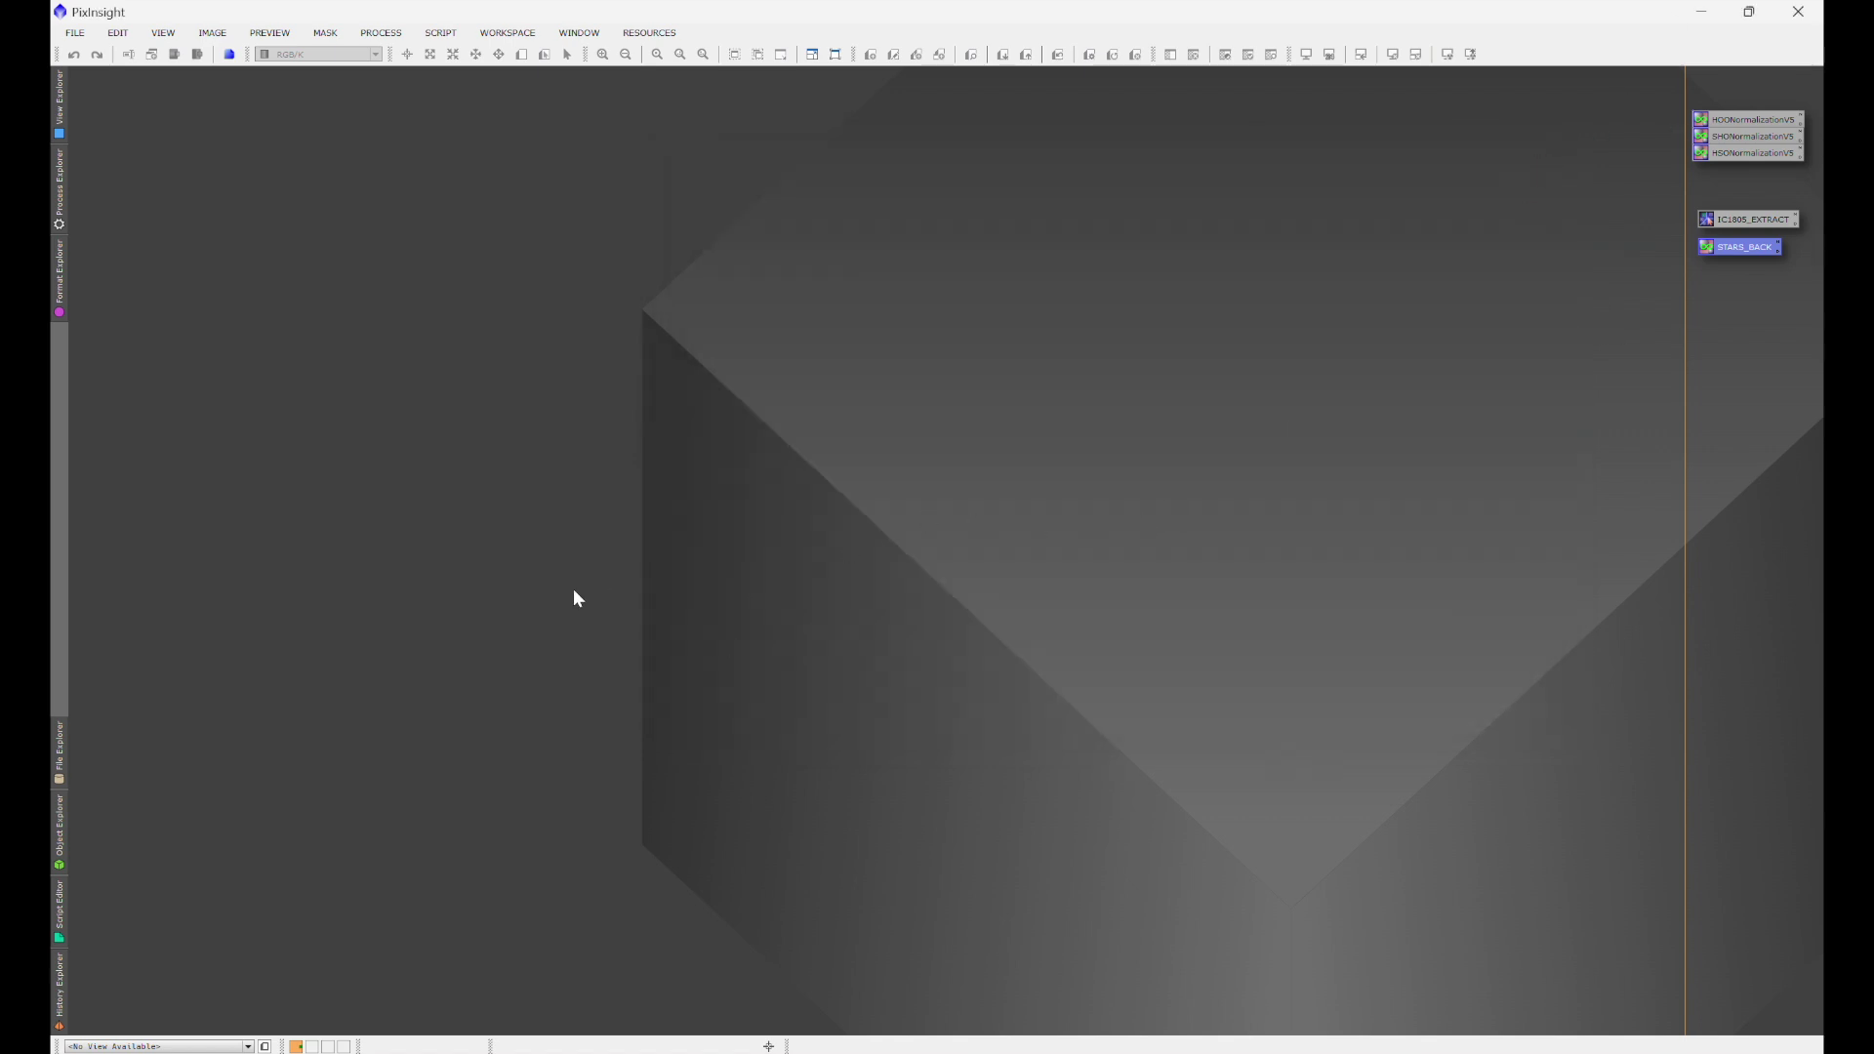